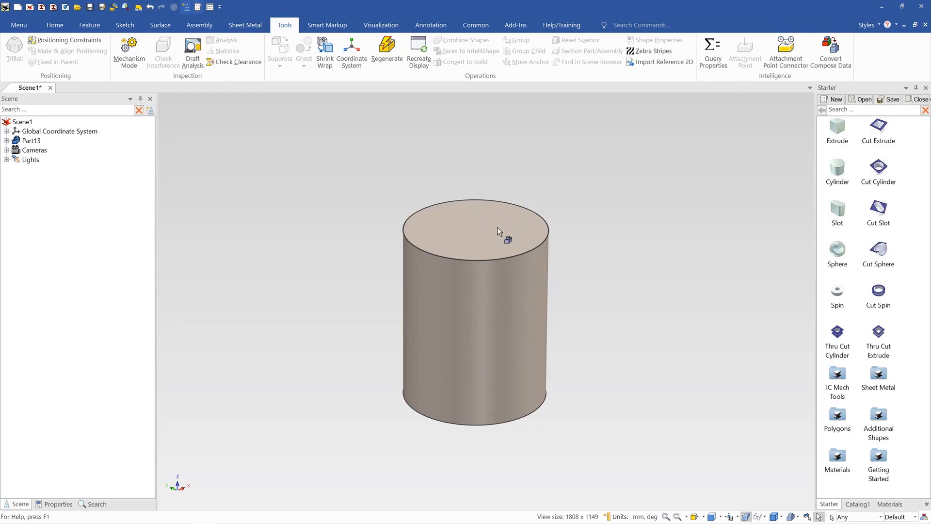
Step: Insert an attachment point at the centre of the cylinder's top face
left_click(474, 318)
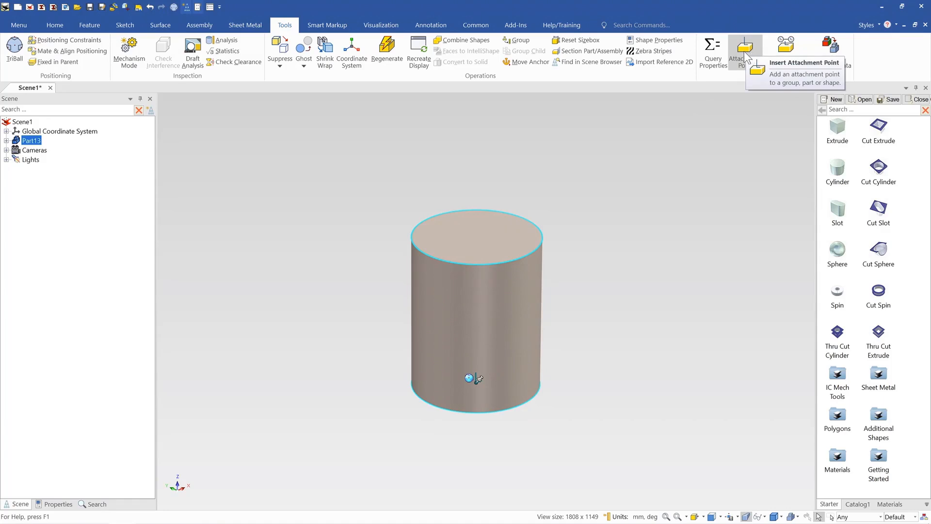
left_click(747, 48)
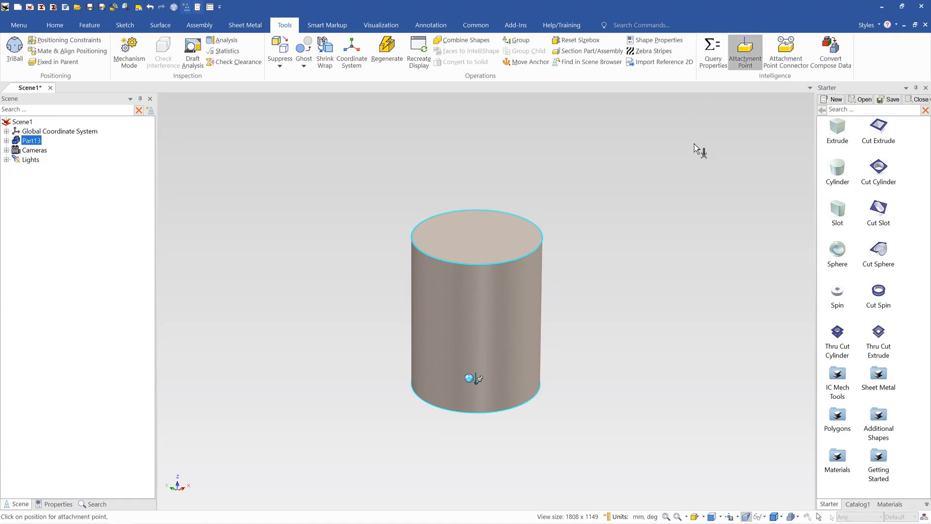
left_click(481, 241)
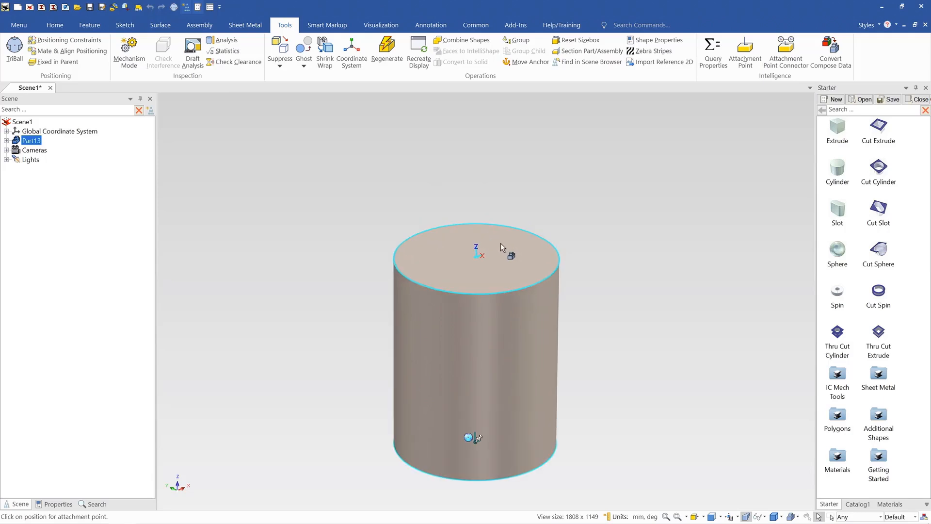
Step: View the name and behaviors settings of the attachment point on the cylinder's top face, leaving them as they are
right_click(483, 256)
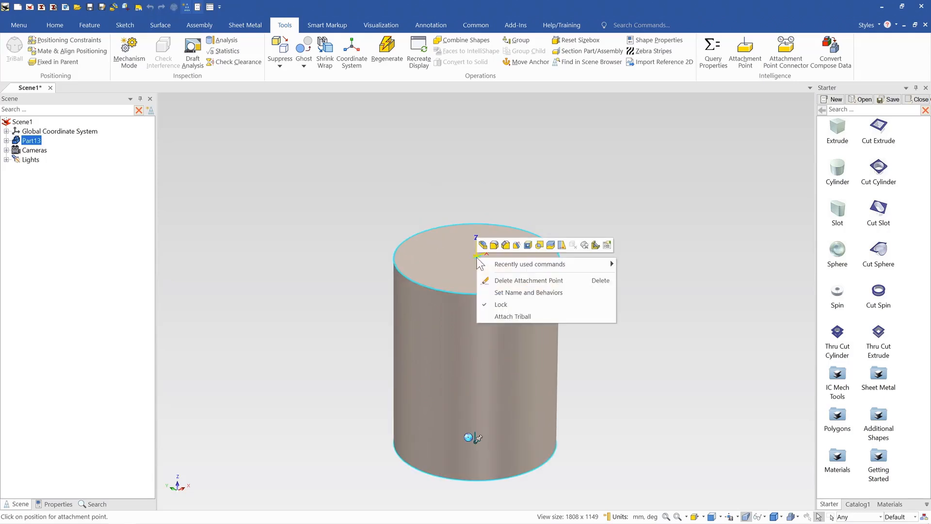
left_click(553, 292)
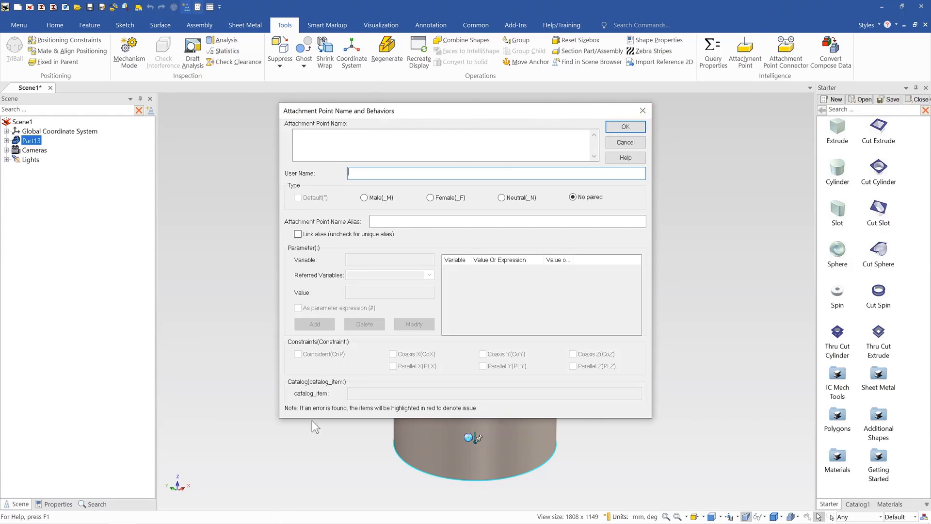
left_click(643, 110)
Step: Delete the cylinder and place a Platform from the Playground catalog folder in the empty scene, fitted to the view
left_click(476, 307)
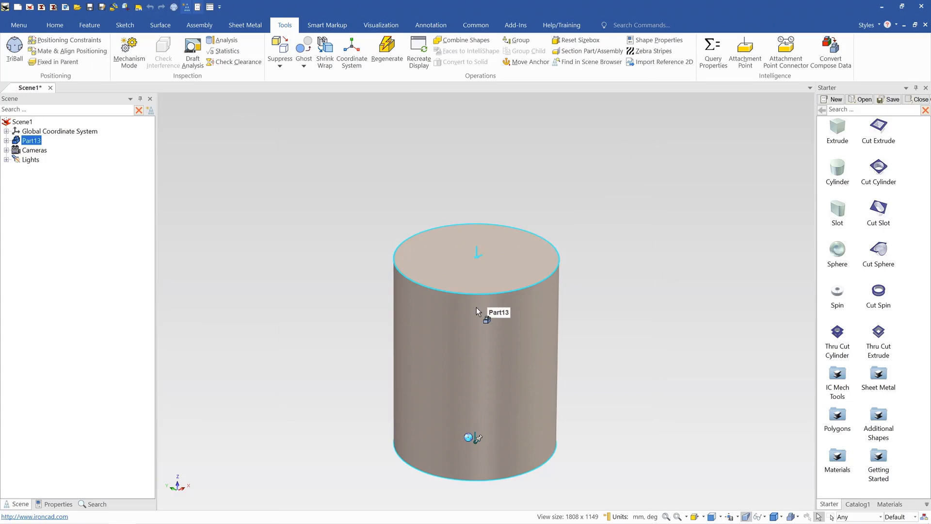
key("Delete")
left_click(858, 504)
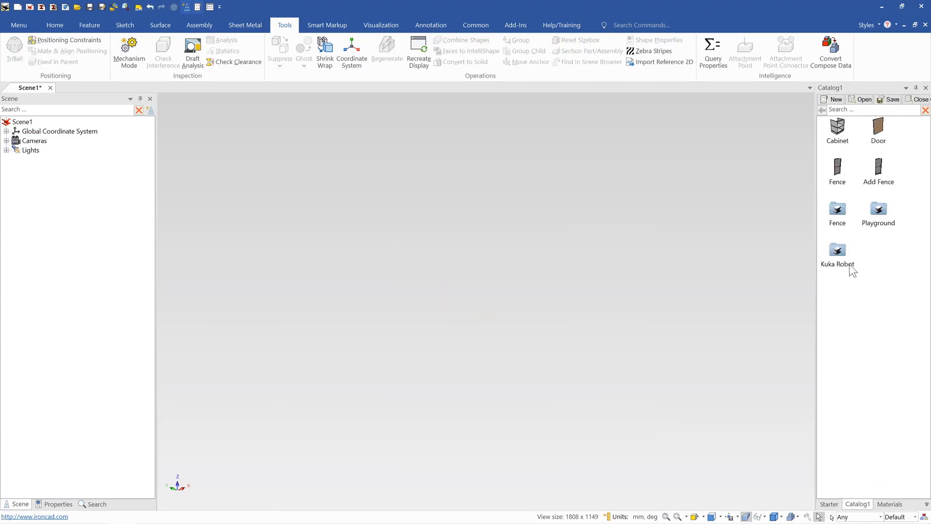
double_click(879, 211)
left_click_drag(843, 130, 454, 329)
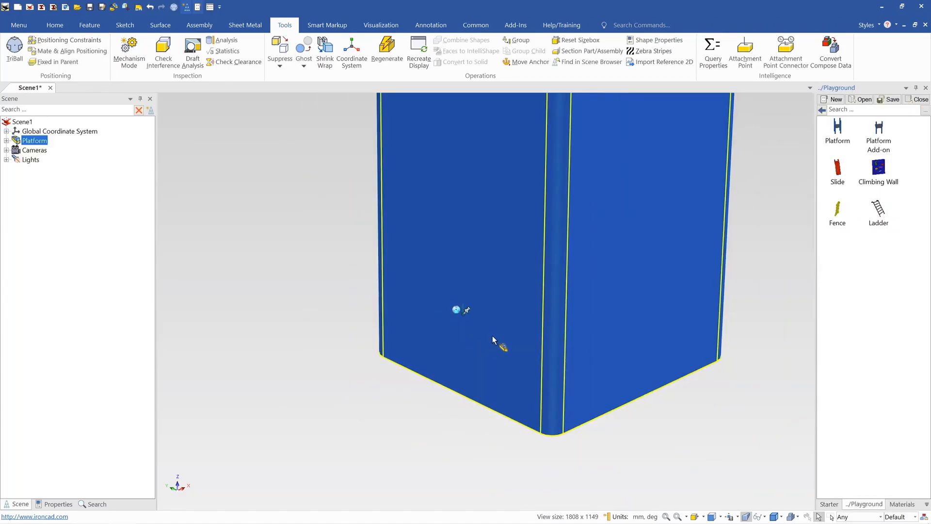
scroll(485, 338, "down", 1)
key("F8")
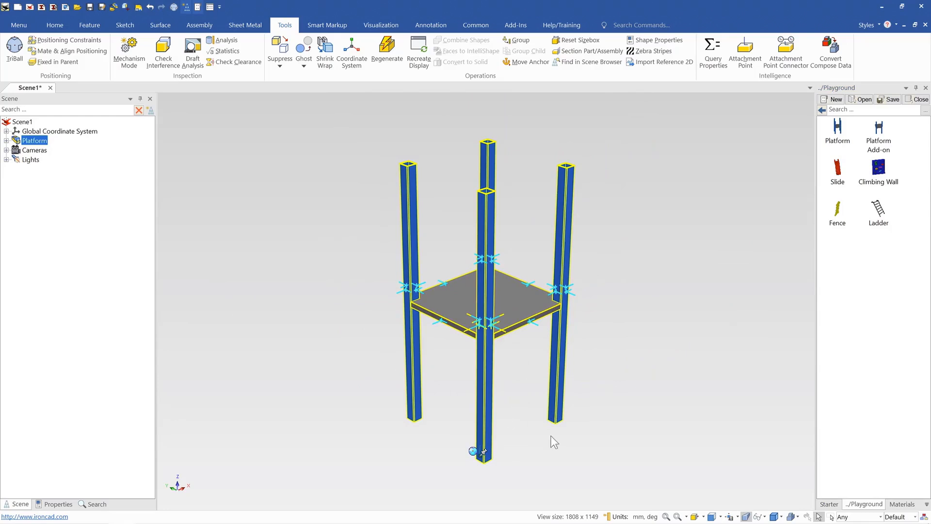
left_click(508, 345)
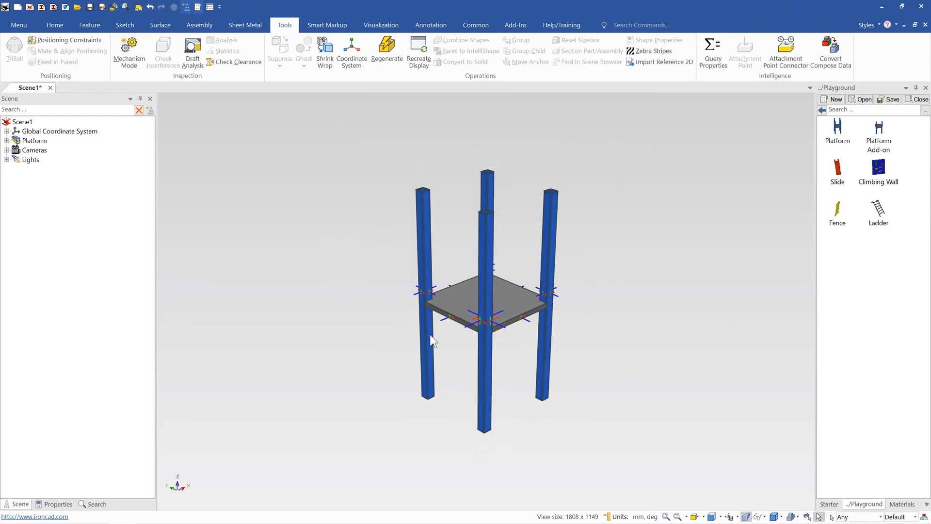
Step: Turn off the display of Attachment Points in the scene's Show properties
right_click(603, 181)
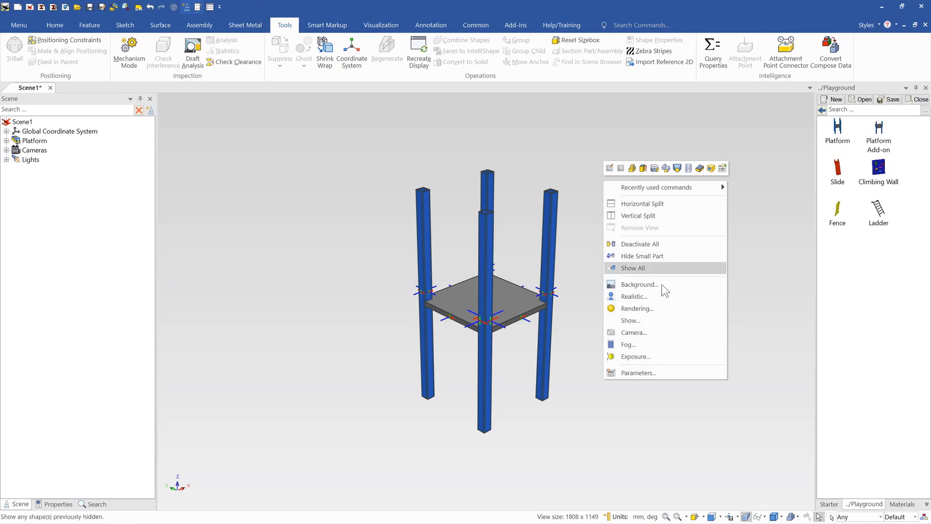
left_click(631, 320)
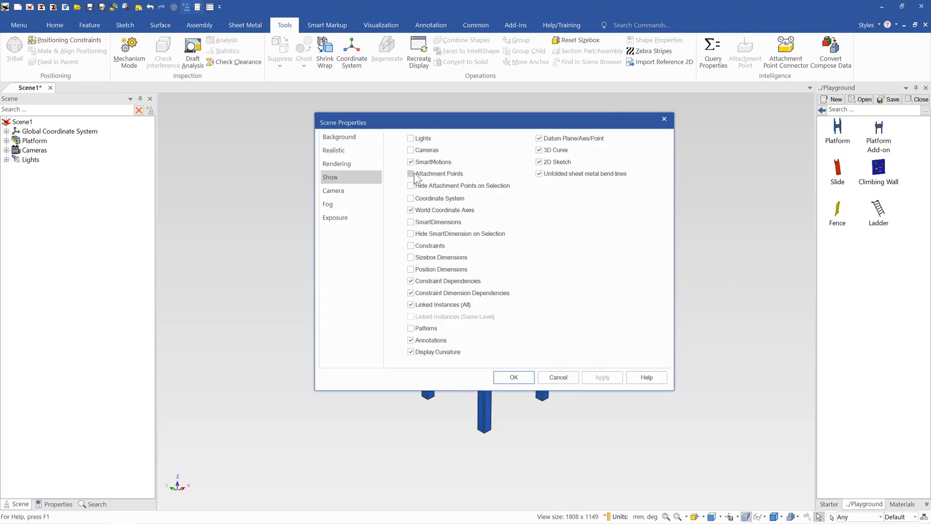
left_click_drag(442, 127, 615, 134)
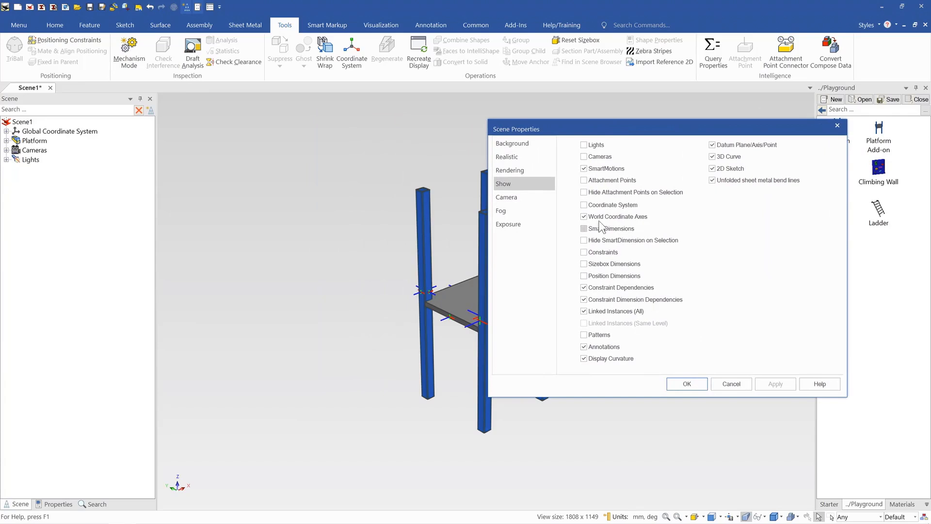
left_click(687, 383)
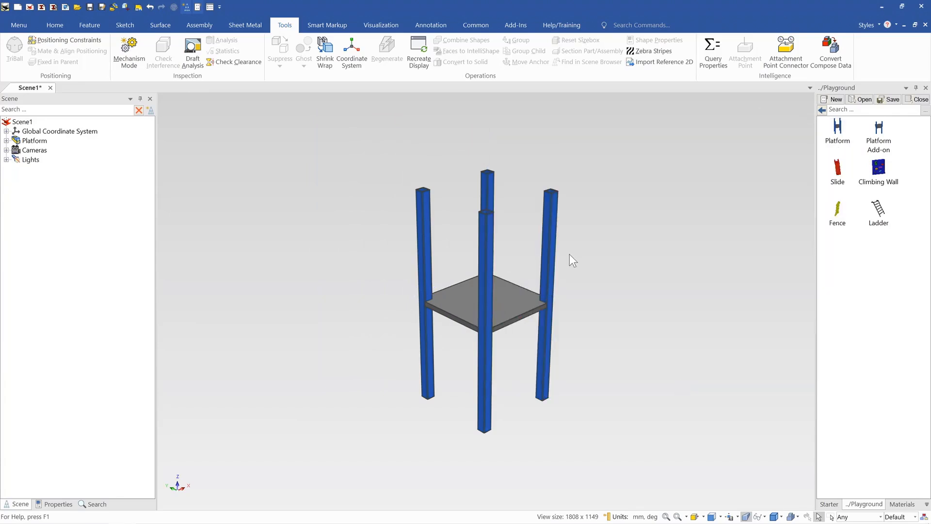
middle_click_drag(511, 320, 502, 326)
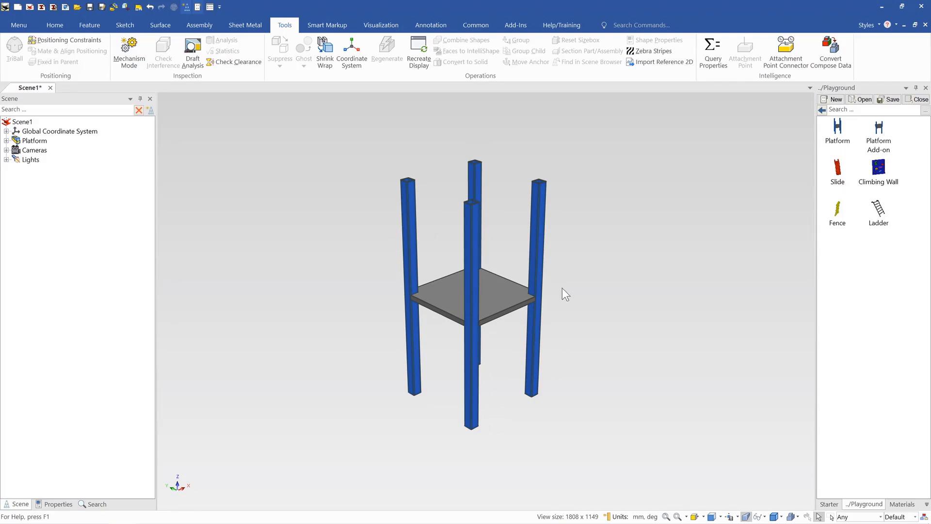
scroll(563, 291, "up", 1)
left_click_drag(877, 142, 646, 209)
scroll(661, 247, "down", 2)
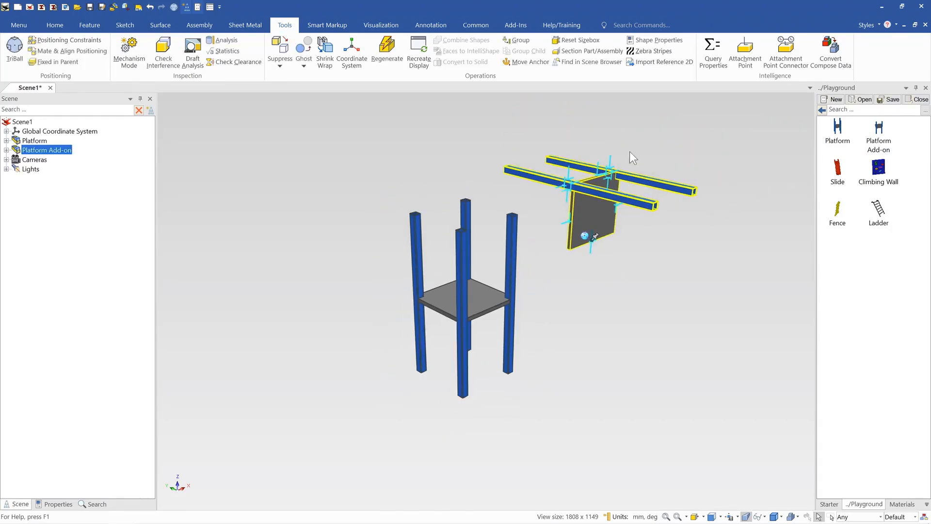
key("Delete")
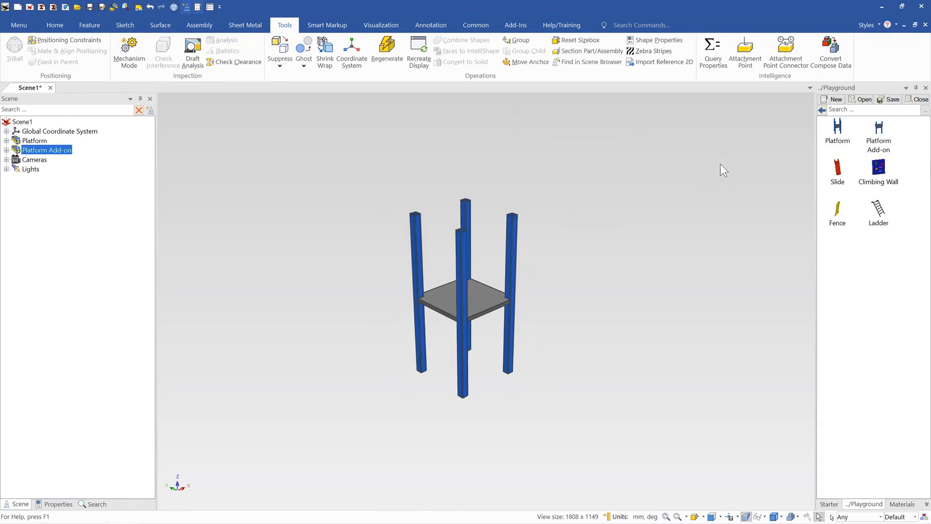
Step: Attach a Platform Add-on to the attachment point on the front-right edge of the platform deck
left_click_drag(505, 284, 480, 305)
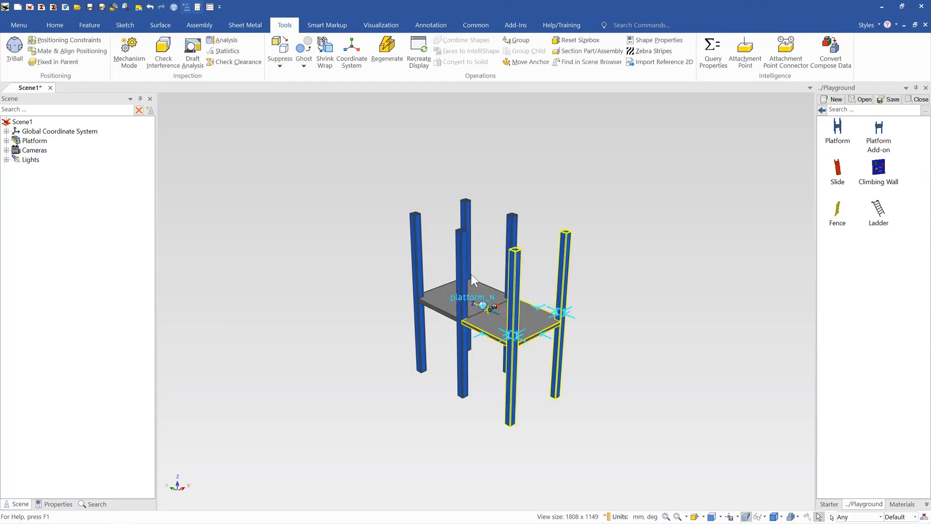
left_click(631, 263)
scroll(448, 336, "down", 3)
scroll(455, 333, "up", 2)
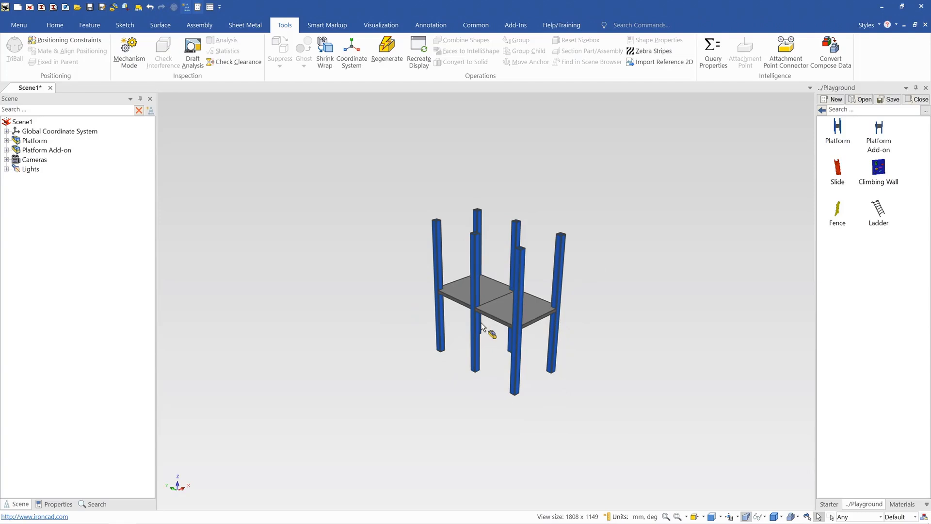
scroll(484, 323, "up", 1)
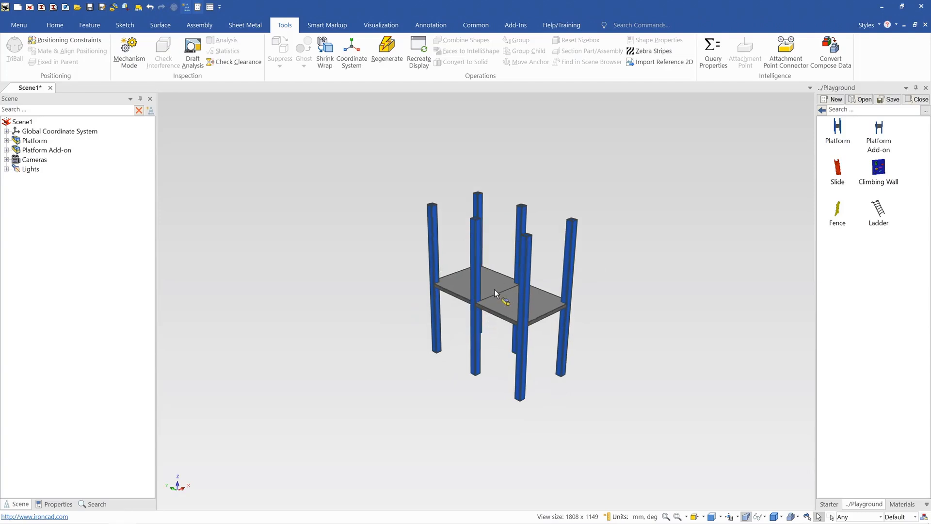
Step: Attach a second Platform Add-on to the end of the row and a third to the side of that end deck
scroll(497, 301, "down", 2)
left_click_drag(876, 145, 533, 301)
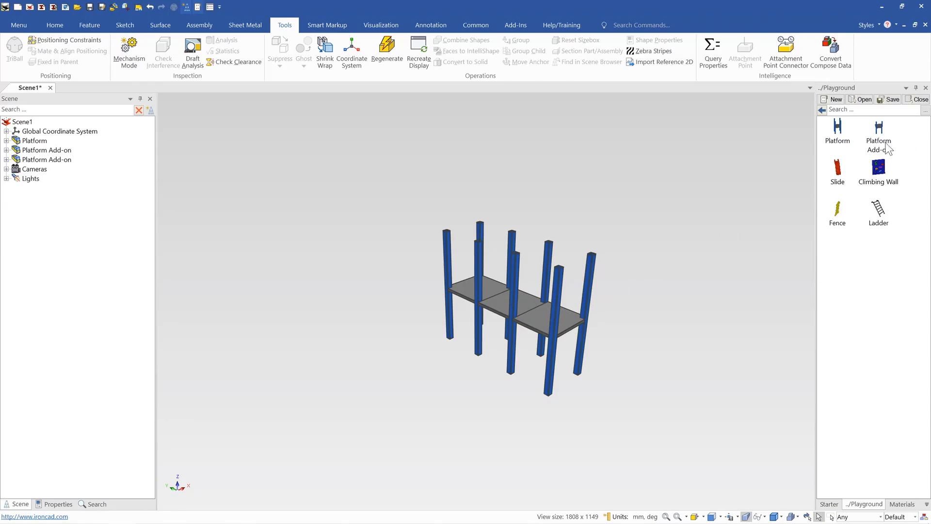
left_click_drag(544, 335, 543, 333)
left_click(653, 307)
mouse_move(527, 347)
middle_mouse_down()
mouse_move(500, 343)
mouse_move(526, 334)
middle_mouse_up()
left_click(544, 322)
scroll(544, 322, "up", 3)
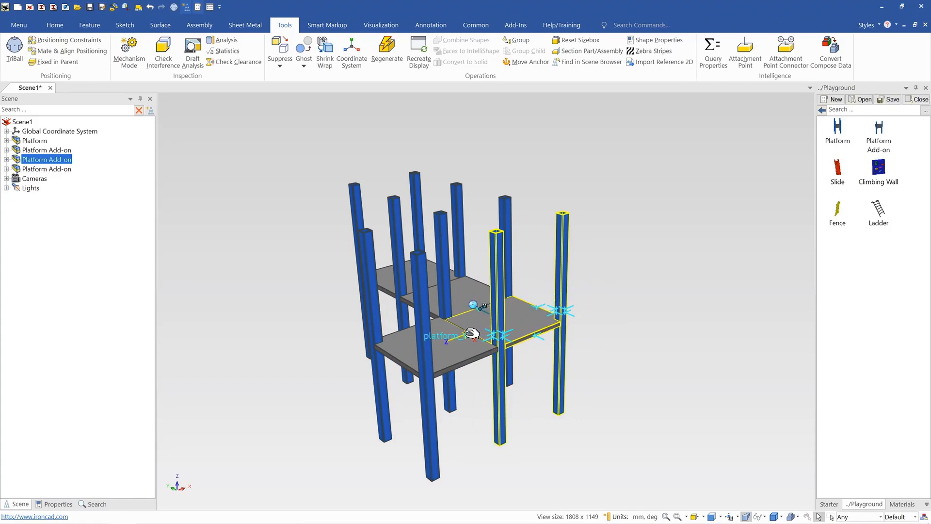
scroll(483, 316, "down", 3)
left_click(651, 377)
Step: Attach a Slide to the end edge of the side deck and a Fence to its outer edge facing away from the row
middle_click_drag(504, 343, 497, 313)
left_click_drag(841, 169, 484, 320)
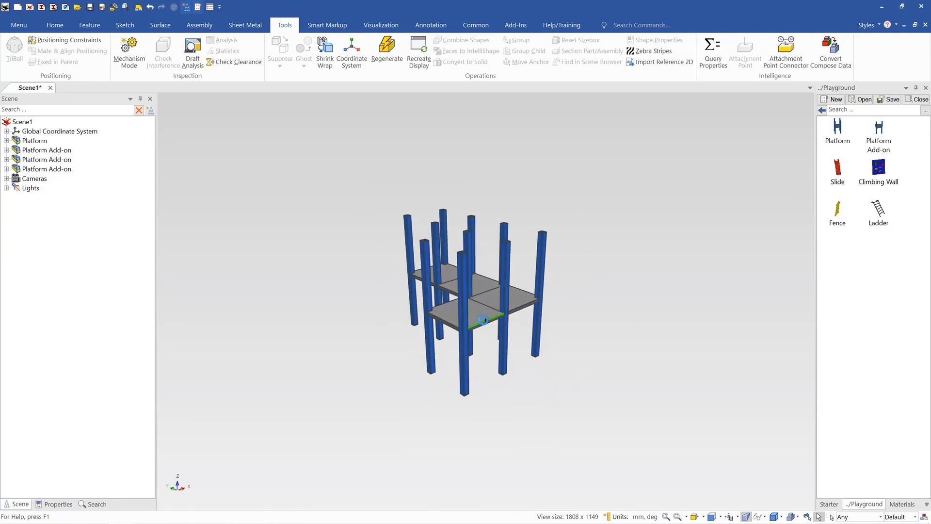
left_click(589, 286)
left_click_drag(878, 184, 431, 310)
Step: Attach a Ladder beside the slide on the row's end deck and a Climbing Wall to that deck's long outer side
scroll(512, 341, "up", 3)
middle_click_drag(512, 341, 444, 430)
left_click_drag(879, 213, 490, 305)
left_click(584, 296)
middle_click_drag(584, 295, 557, 286)
left_click_drag(875, 173, 556, 304)
left_click(746, 285)
Step: Attach another Fence to the outer edge of the middle deck, next to the climbing wall
scroll(570, 254, "up", 2)
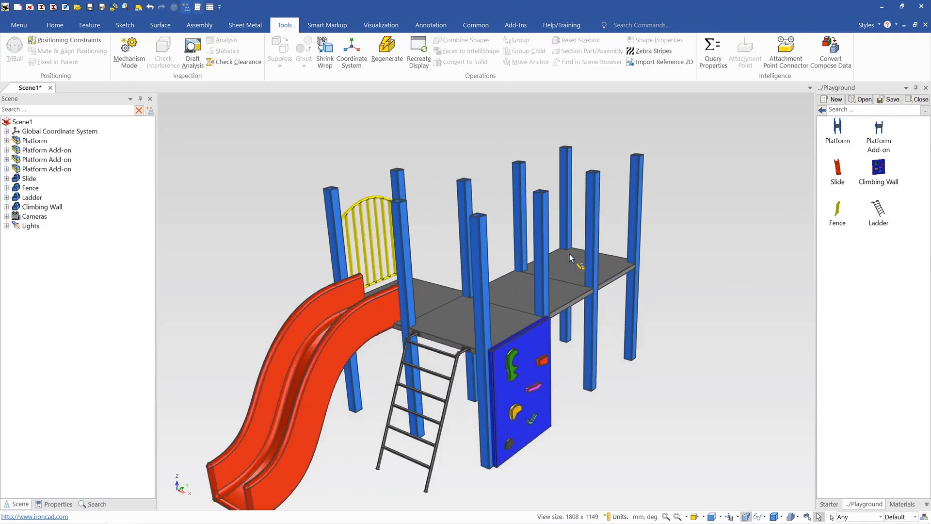
scroll(570, 257, "up", 2)
left_click_drag(838, 210, 578, 304)
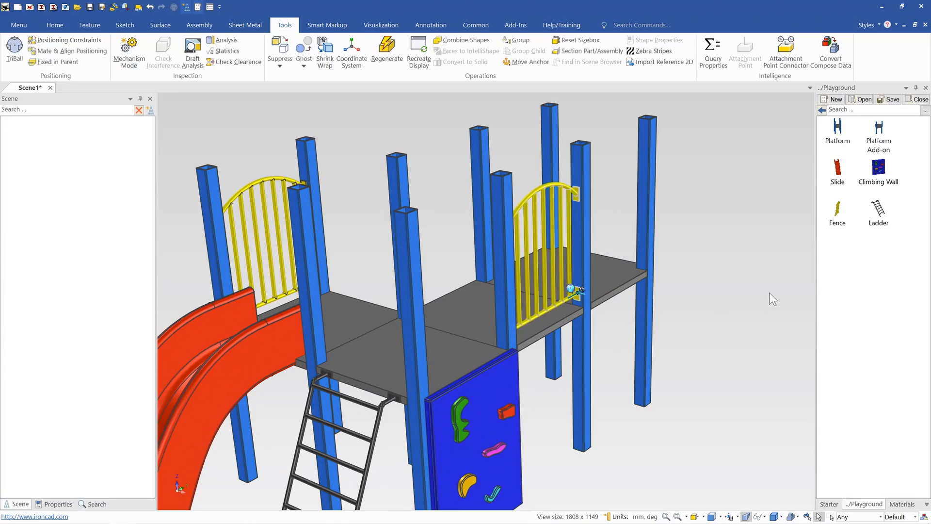
left_click(771, 297)
scroll(481, 328, "down", 2)
middle_click_drag(444, 344, 492, 329)
Step: Delete the entire playground assembly from the scene
scroll(493, 329, "down", 3)
left_click_drag(249, 156, 646, 462)
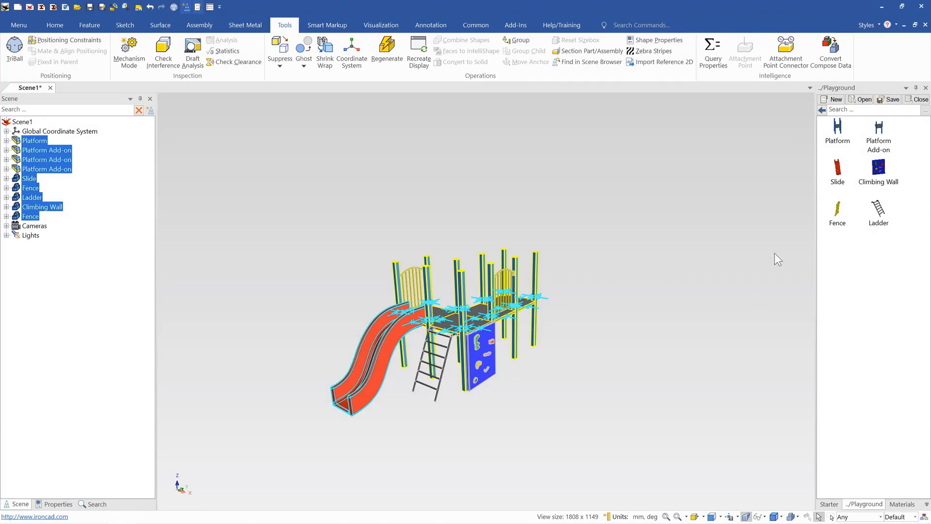
key("Delete")
Step: Place the robot's 1. Base from the Kuka Robot catalog folder in the empty scene
left_click(823, 110)
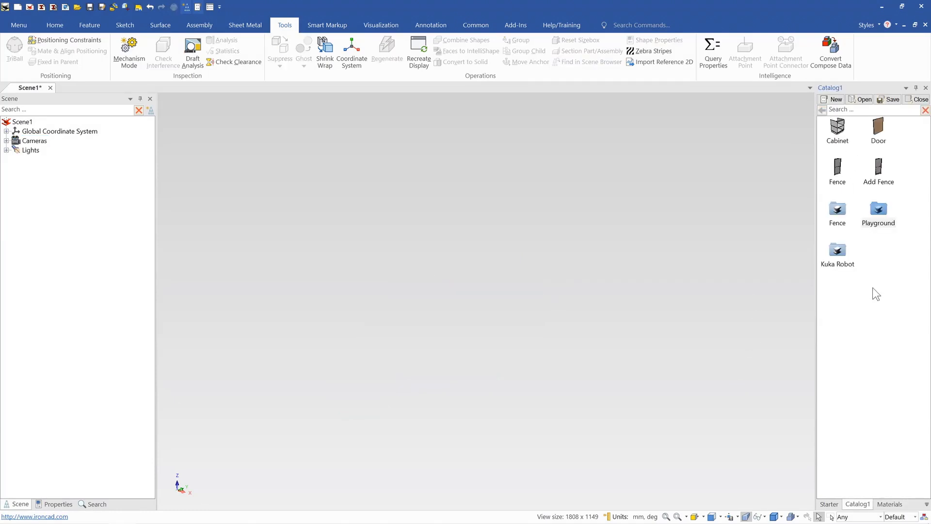
double_click(839, 257)
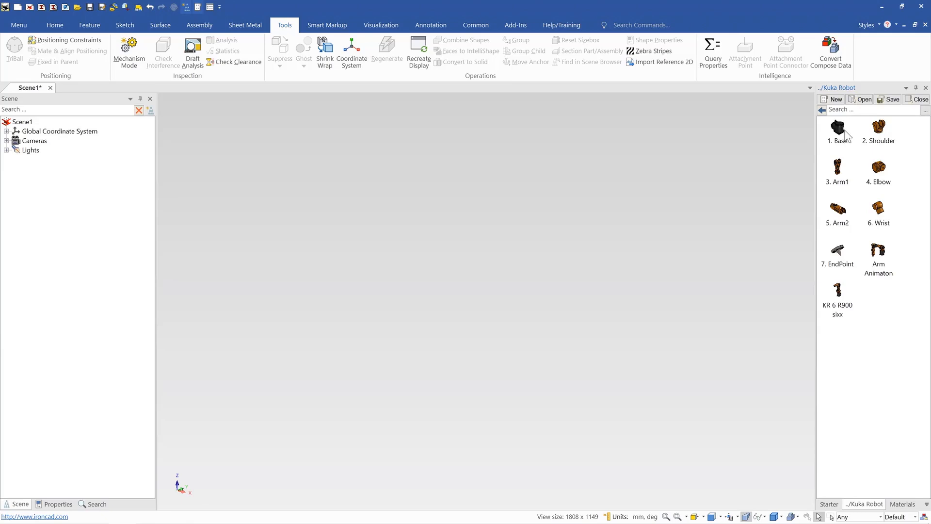
left_click_drag(839, 128, 518, 360)
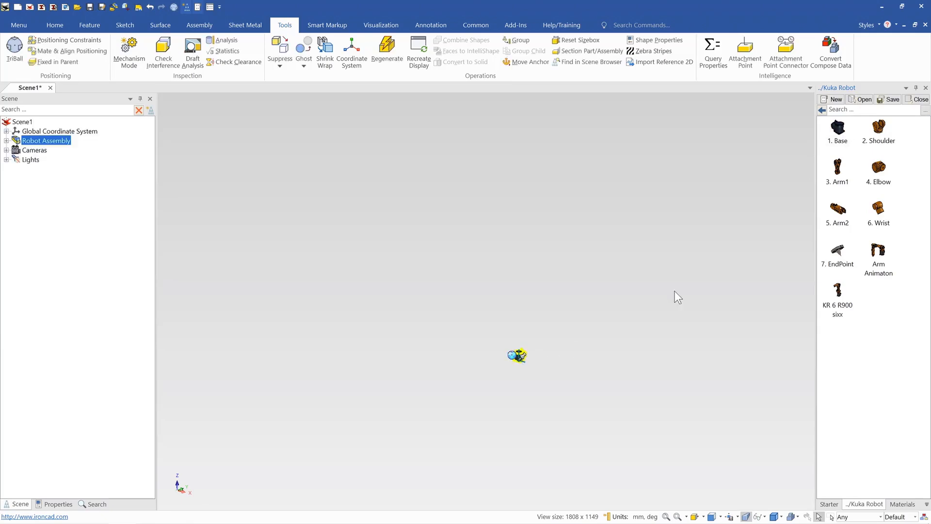
left_click(621, 293)
scroll(551, 344, "up", 5)
scroll(551, 344, "up", 3)
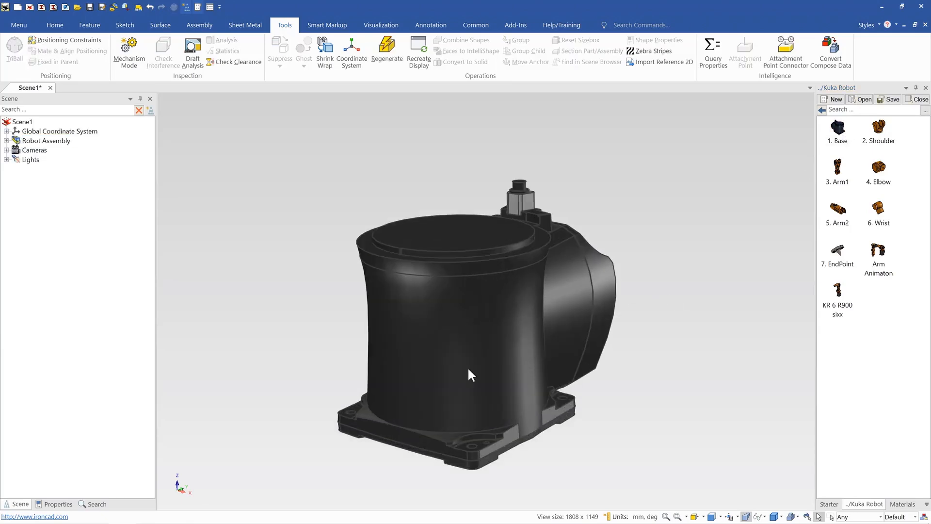
Step: Fix the robot base assembly in its parent
left_click(467, 370)
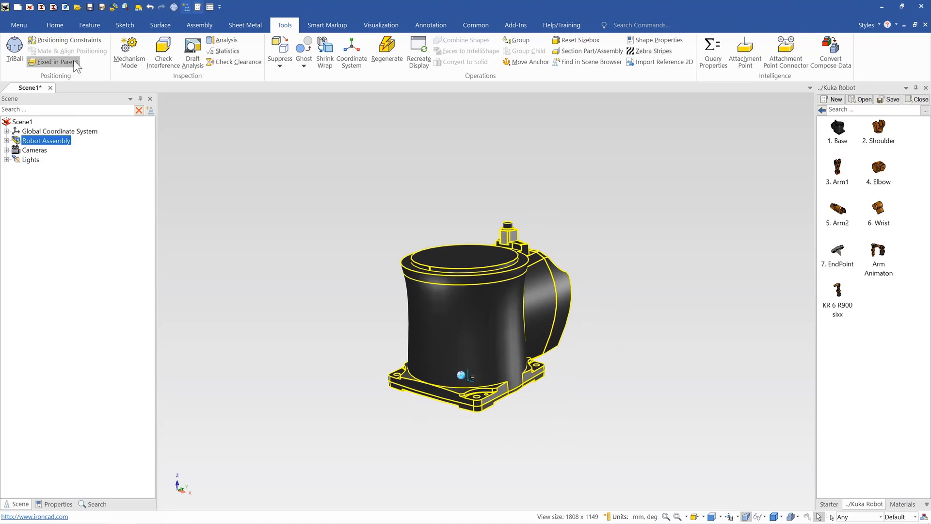
scroll(457, 297, "down", 1)
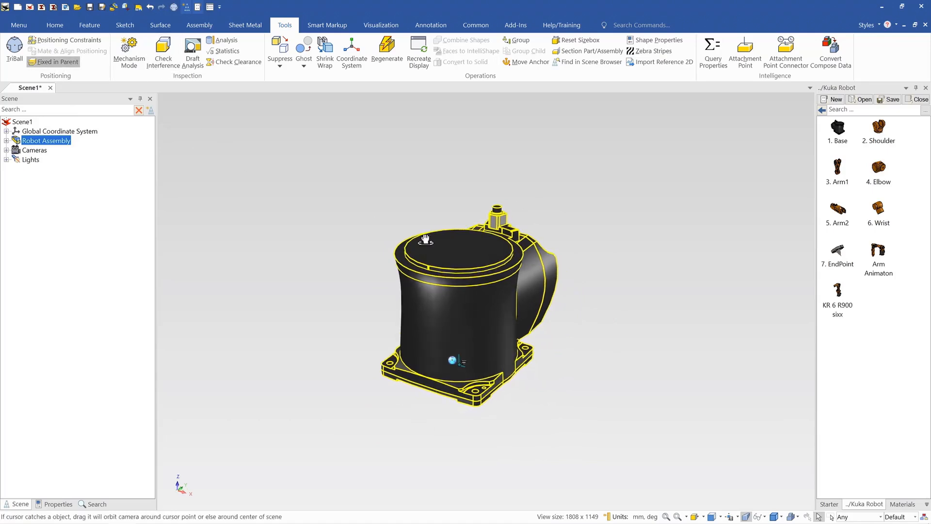
scroll(535, 253, "down", 1)
left_click(556, 241)
Step: Attach the 2. Shoulder component to the attachment point on top of the robot base
scroll(478, 262, "down", 3)
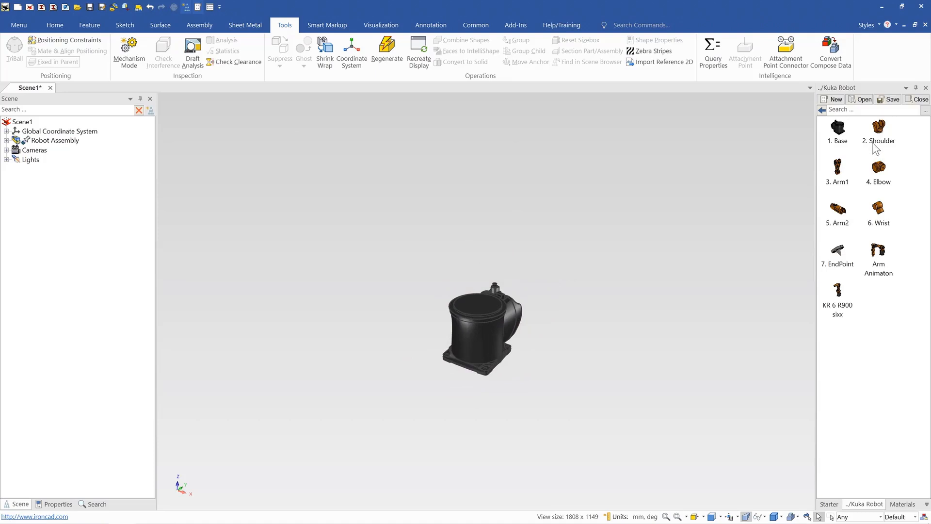
left_click_drag(879, 128, 482, 318)
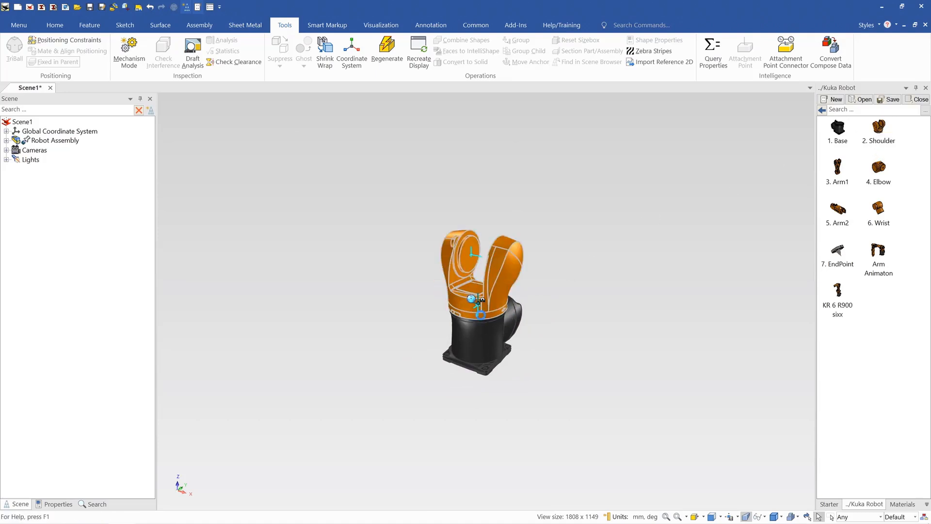
left_click(564, 255)
scroll(484, 281, "down", 2)
scroll(485, 281, "up", 2)
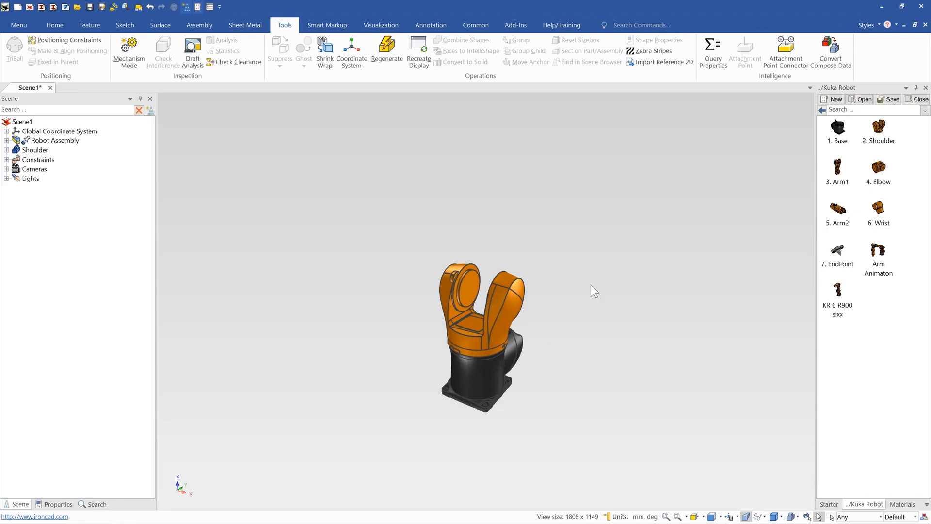
Step: Attach 3. Arm1, 4. Elbow and 5. Arm2 from the catalog successively to the open attachment points above the robot's shoulder
left_click_drag(518, 278, 517, 278)
left_click_drag(582, 178, 505, 167)
scroll(508, 213, "down", 3)
scroll(501, 226, "up", 2)
left_click_drag(842, 213, 479, 252)
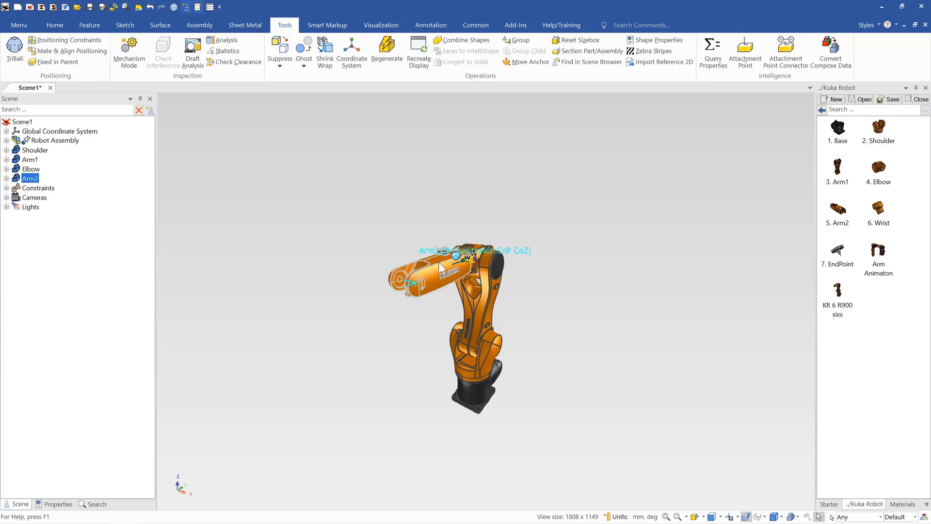
left_click(556, 267)
Step: Attach the 6. Wrist component to the free end of Arm2 and 7. EndPoint to the wrist
left_click_drag(883, 216, 405, 297)
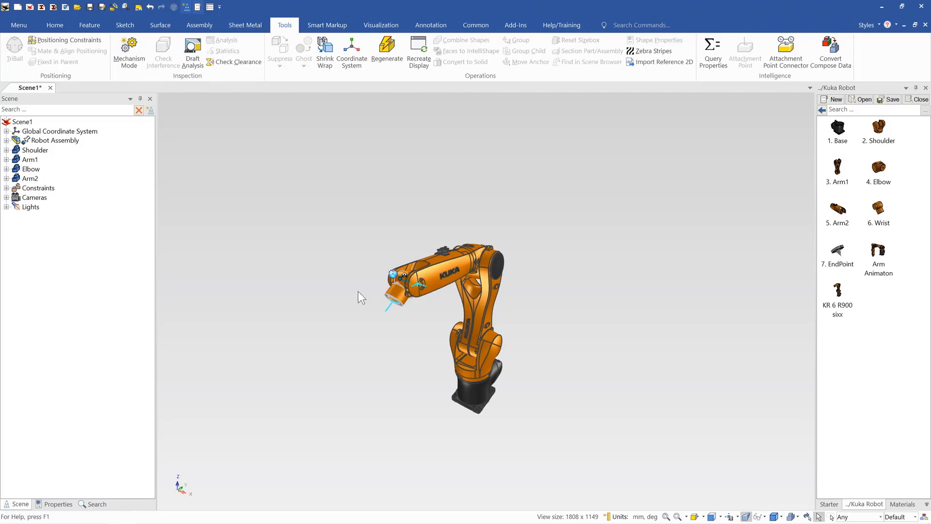
left_click_drag(838, 251, 437, 306)
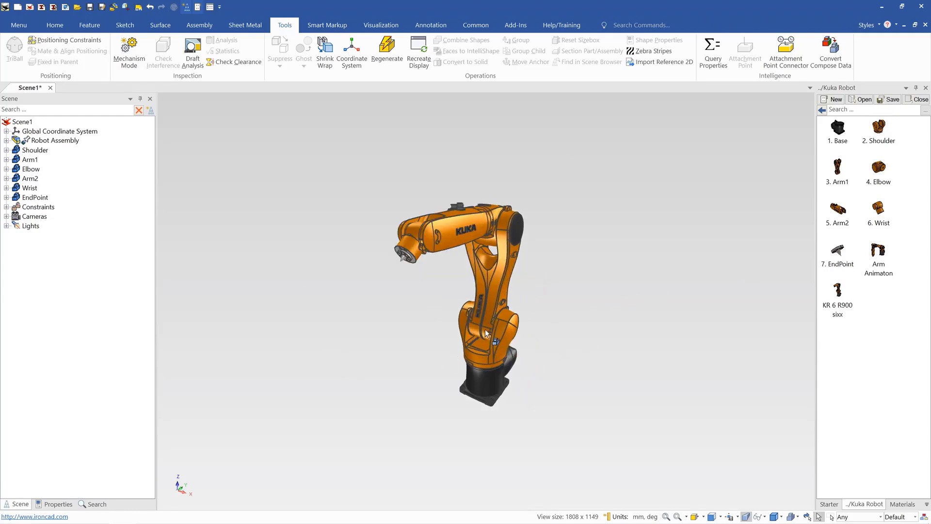
scroll(486, 330, "up", 1)
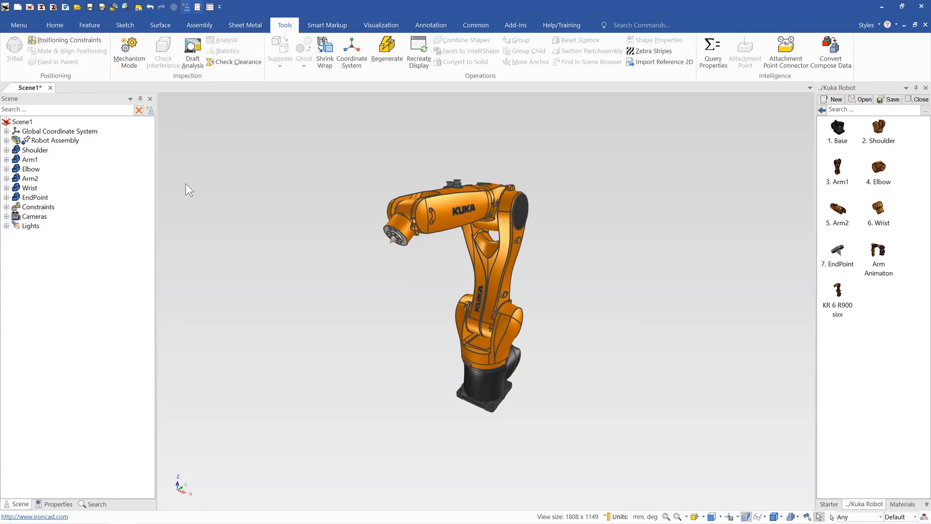
Step: Try out the constrained robot's motion in Mechanism Mode by swinging its end point and arm joints, and cancel the mode
left_click(130, 61)
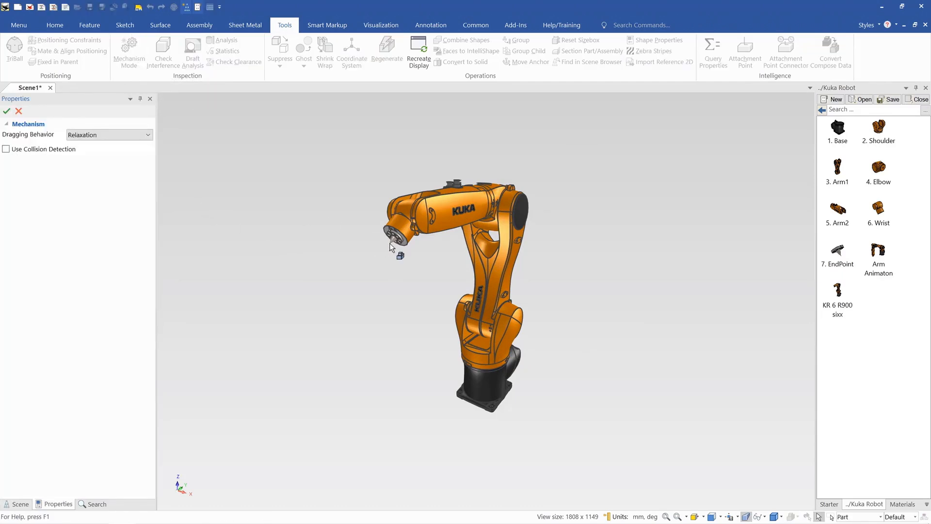
left_click_drag(389, 243, 551, 317)
left_click_drag(626, 322, 718, 206)
left_click_drag(500, 302, 428, 293)
mouse_move(495, 350)
left_mouse_down()
mouse_move(487, 351)
mouse_move(512, 350)
mouse_move(491, 351)
left_mouse_up()
scroll(329, 250, "down", 2)
scroll(330, 248, "down", 1)
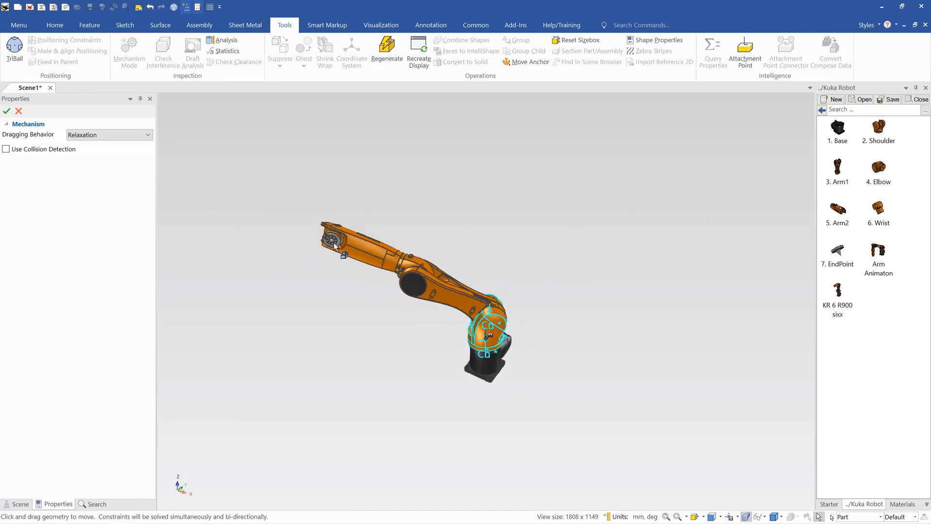
left_click_drag(330, 244, 347, 368)
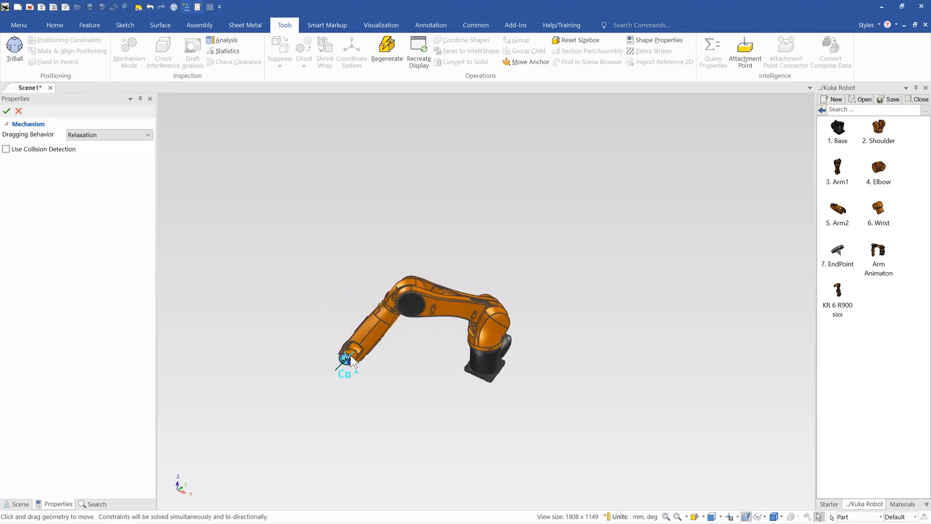
scroll(426, 315, "up", 3)
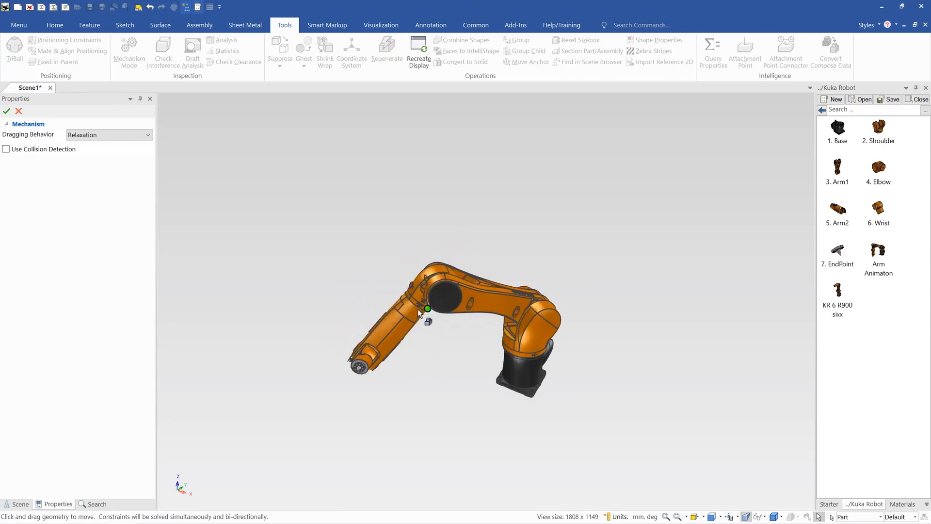
left_click(19, 111)
Step: Delete all robot components from the scene, including their constraints
left_click_drag(417, 141, 662, 439)
key("Delete")
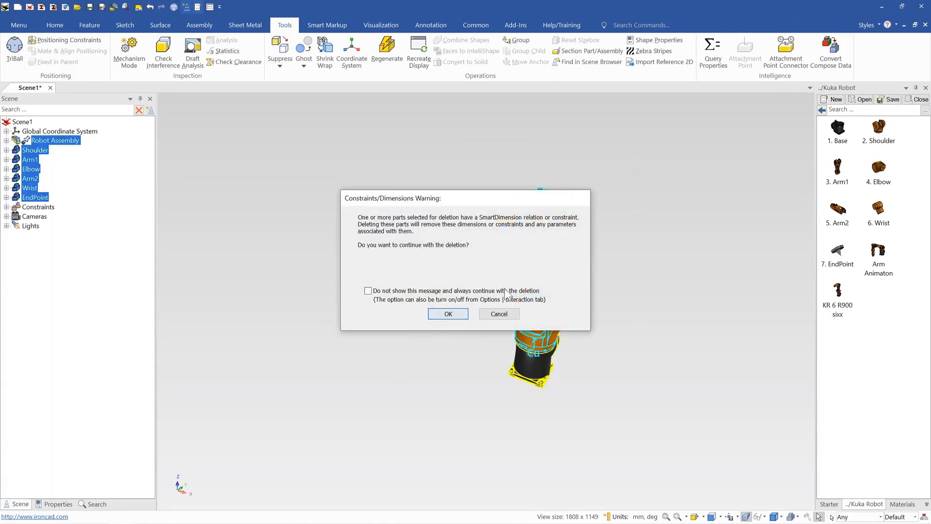
left_click(448, 314)
Step: Place the handrail Fence from the Fence catalog folder in the scene and shorten it to about 1003 mm
left_click(822, 110)
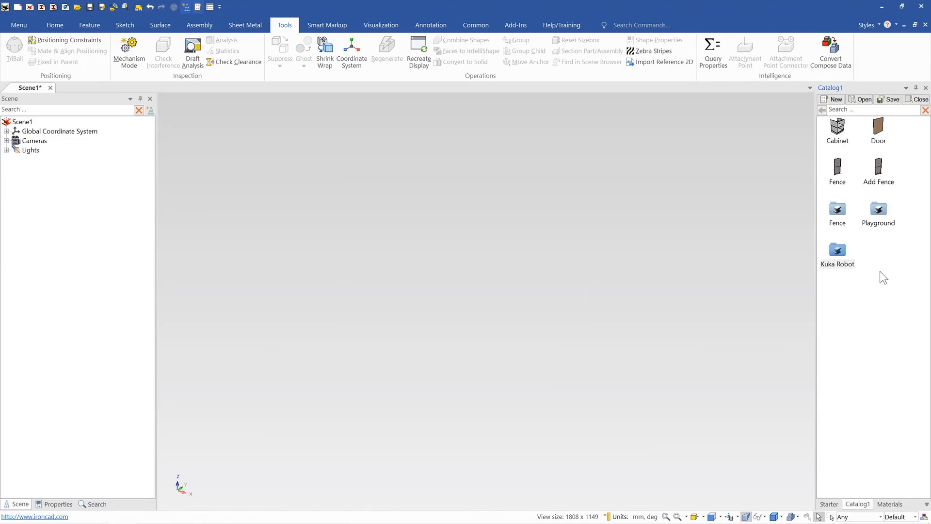
double_click(837, 210)
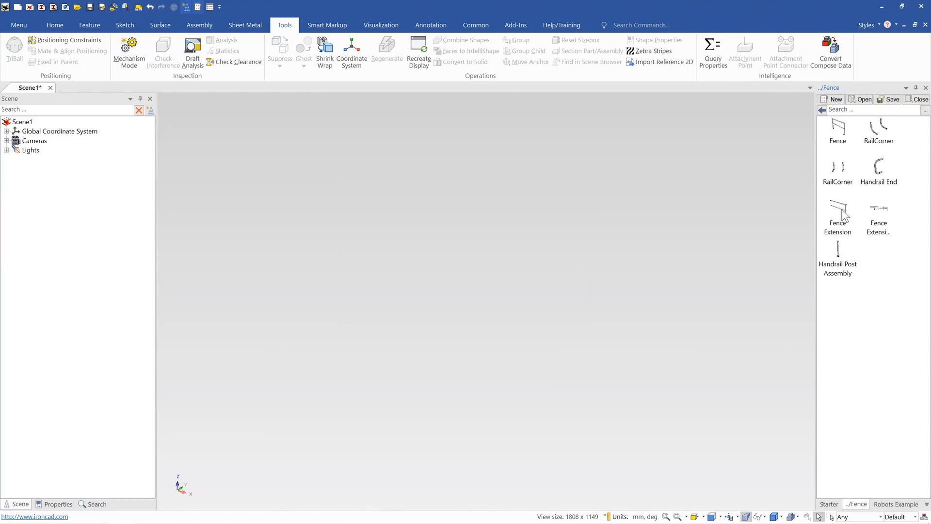
left_click_drag(508, 322, 508, 318)
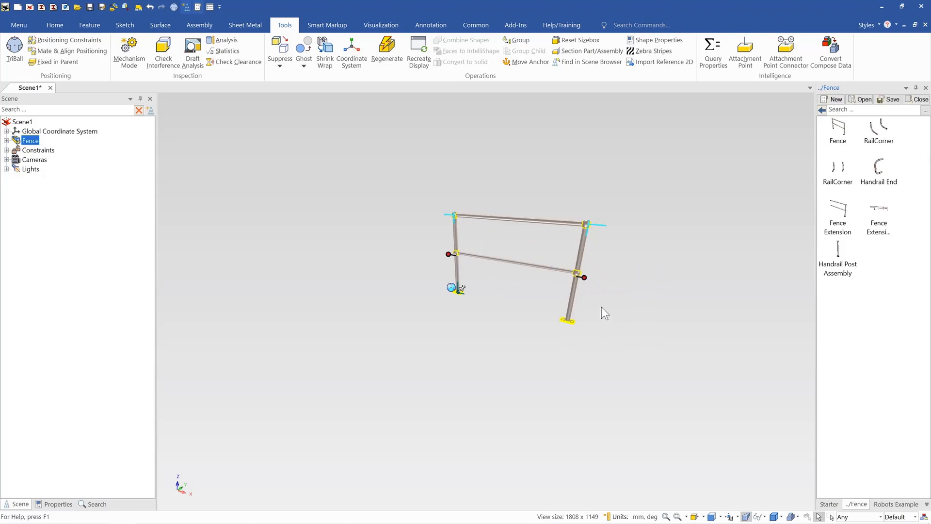
middle_click_drag(587, 208, 555, 254, "shift")
left_click_drag(552, 328, 505, 316)
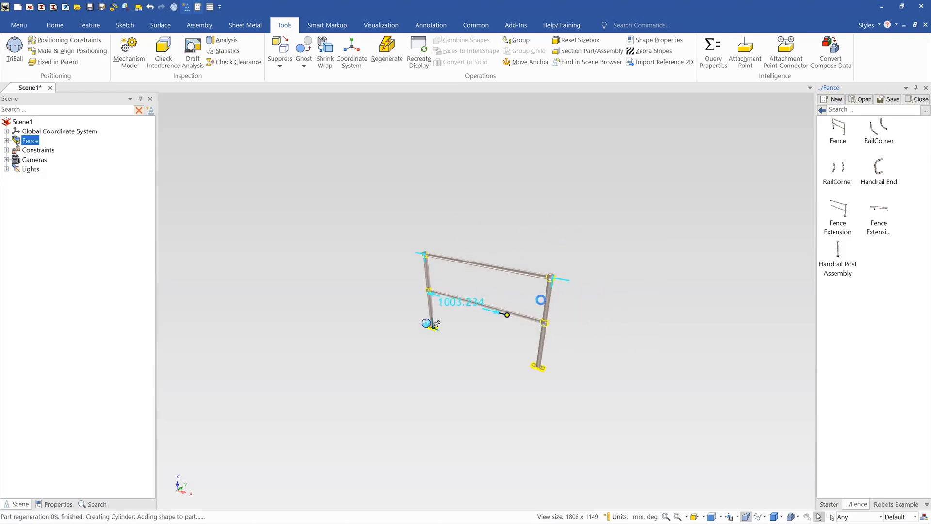
left_click(604, 290)
scroll(547, 284, "up", 1)
Step: Attach the curved RailCorner to the end of the fence and a second Fence section to the corner's open end
left_click_drag(870, 130, 864, 138)
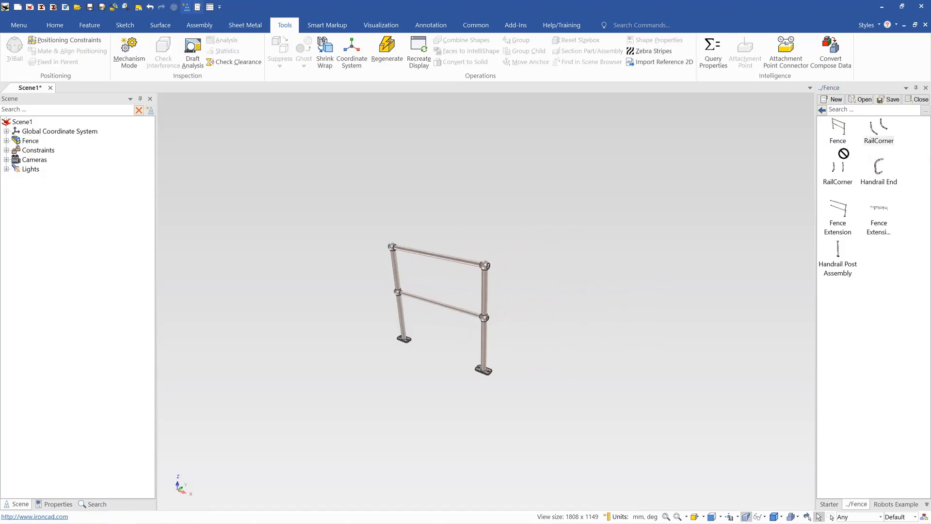
left_click_drag(487, 260, 485, 262)
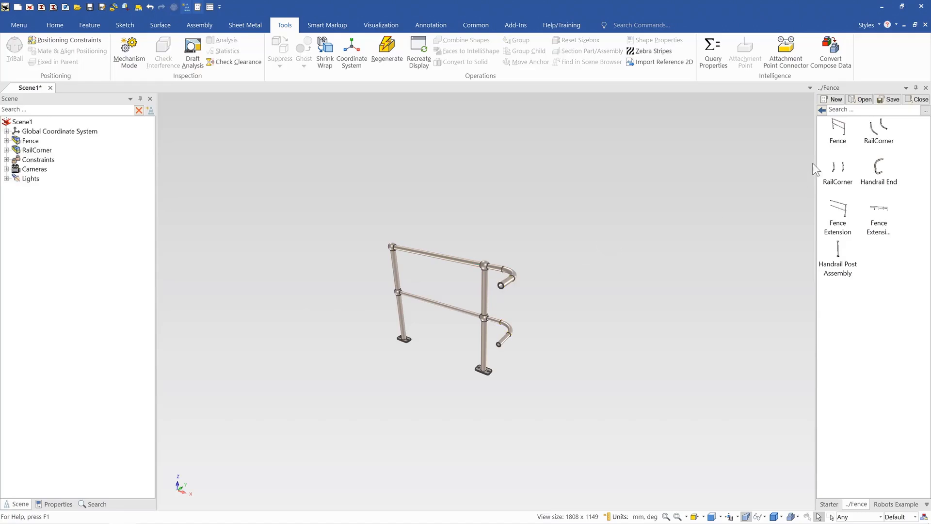
left_click_drag(845, 125, 539, 281)
Step: Attach a Handrail End to the open end of each of the two fence sections
scroll(578, 275, "down", 5)
scroll(486, 310, "up", 3)
left_click_drag(888, 162, 429, 356)
left_click_drag(451, 316, 451, 318)
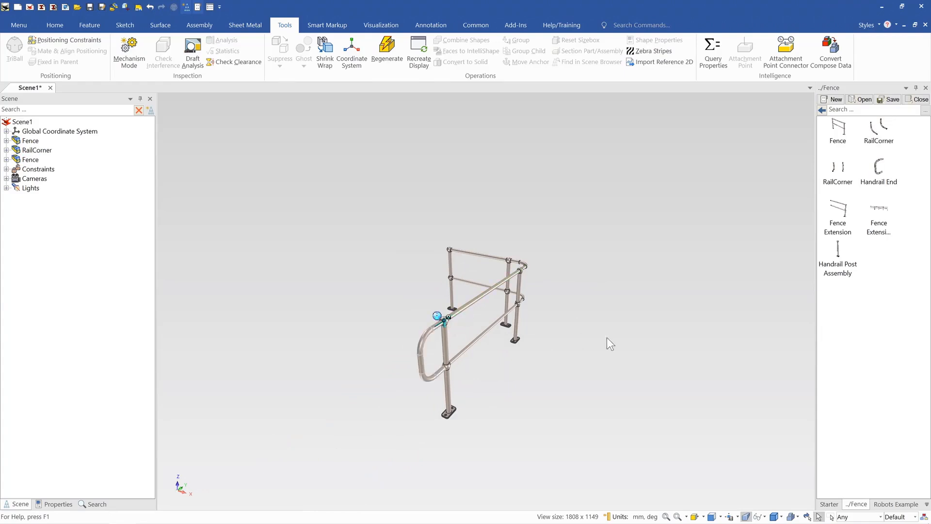
left_click_drag(744, 217, 456, 249)
Step: Resize the second fence section to about 1140 mm long
middle_click_drag(487, 274, 464, 307)
left_click(464, 307)
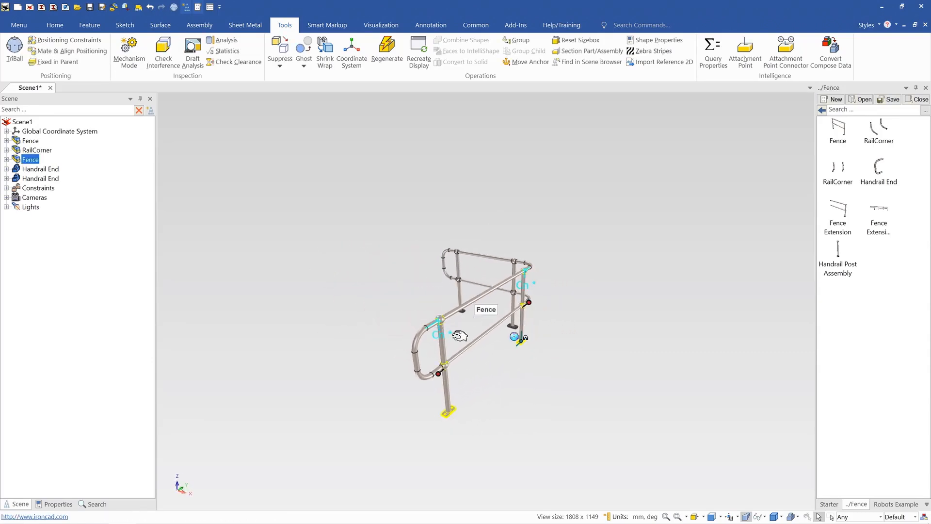
scroll(464, 340, "down", 2)
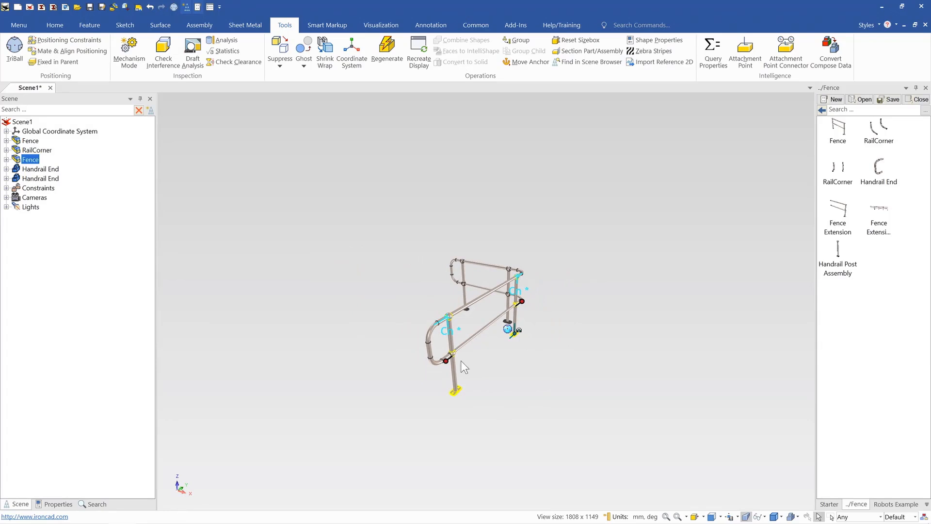
left_click_drag(451, 359, 483, 327)
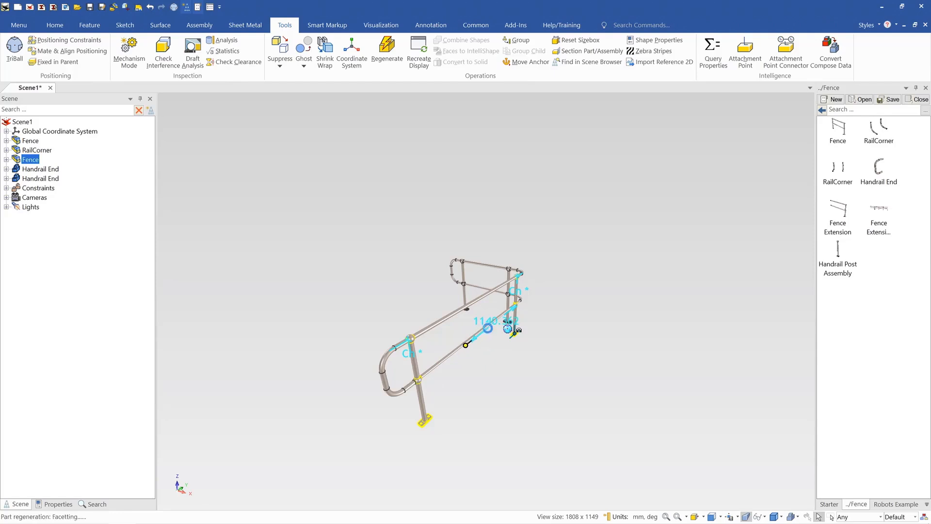
left_click(600, 287)
Step: Delete the whole handrail, including both fences, the corner, the end pieces and their constraints
left_click_drag(368, 213, 612, 405)
key("Delete")
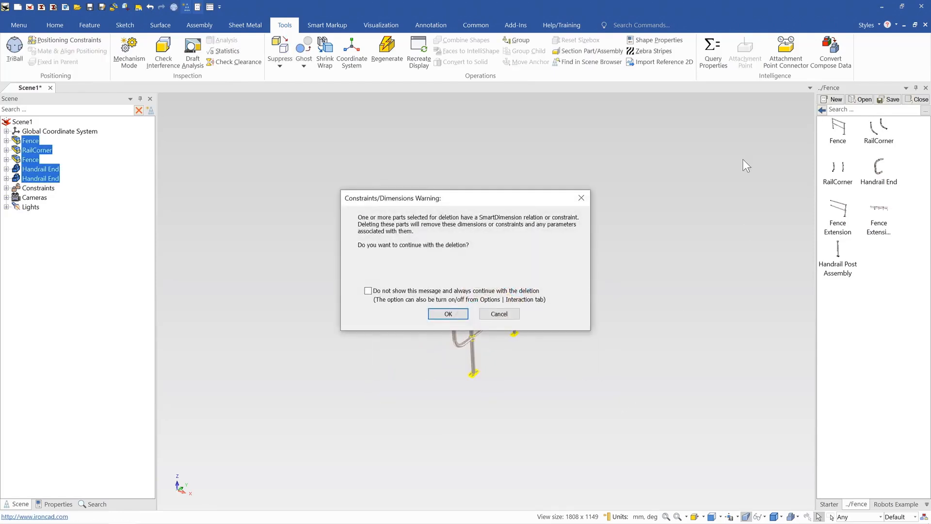
left_click(449, 314)
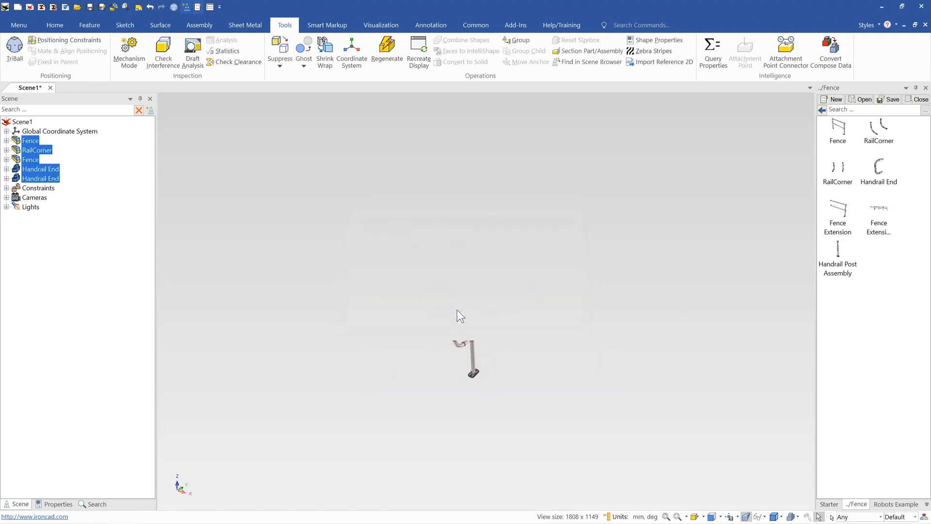
Step: Place the wire-mesh Fence panel from the top level of Catalog1 in the empty scene
left_click(824, 111)
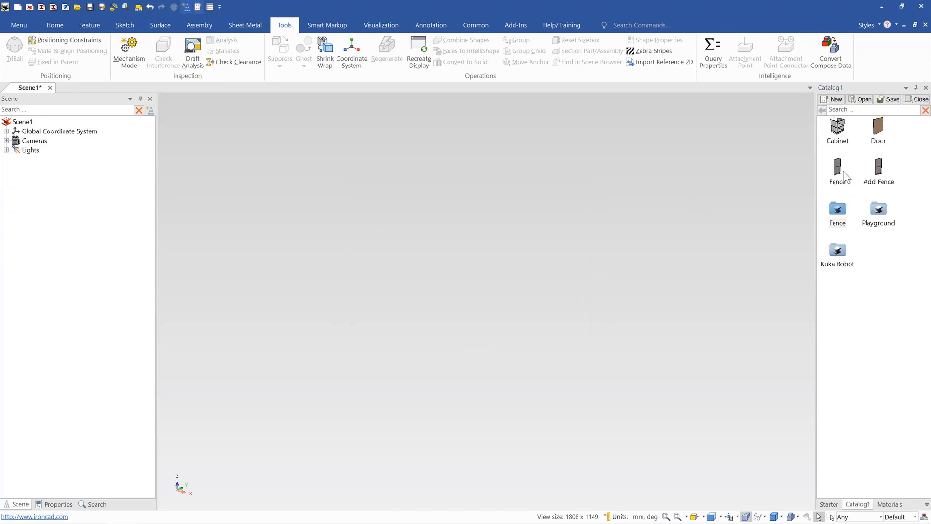
left_click_drag(847, 172, 483, 342)
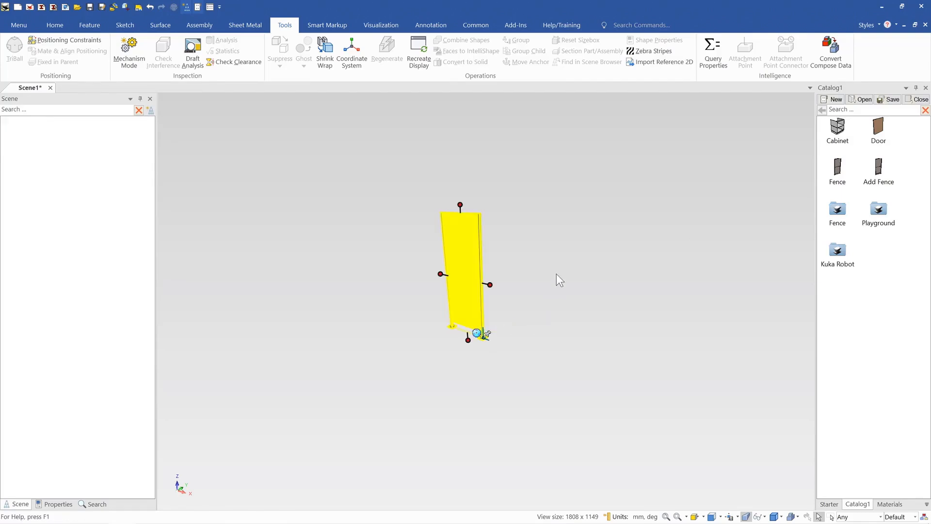
scroll(464, 262, "up", 5)
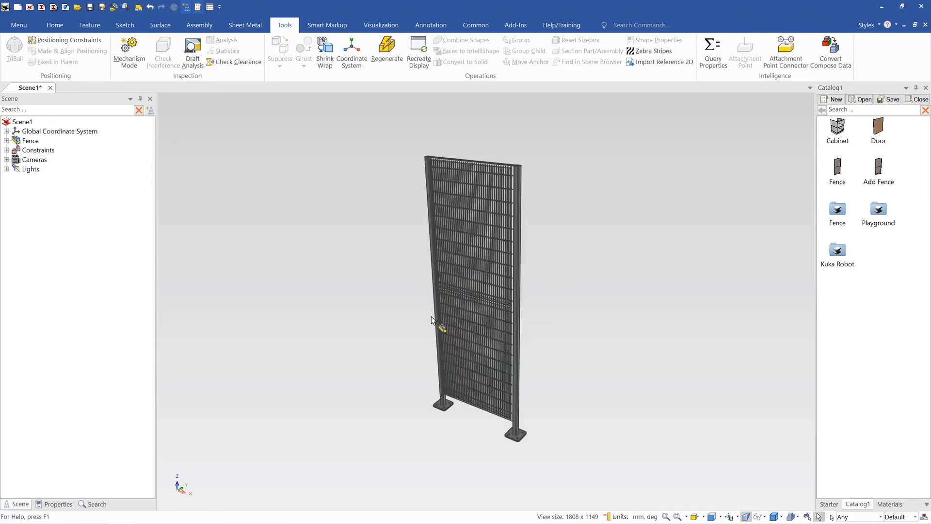
Step: Set the scene's display style to Shaded With Edges
left_click(774, 517)
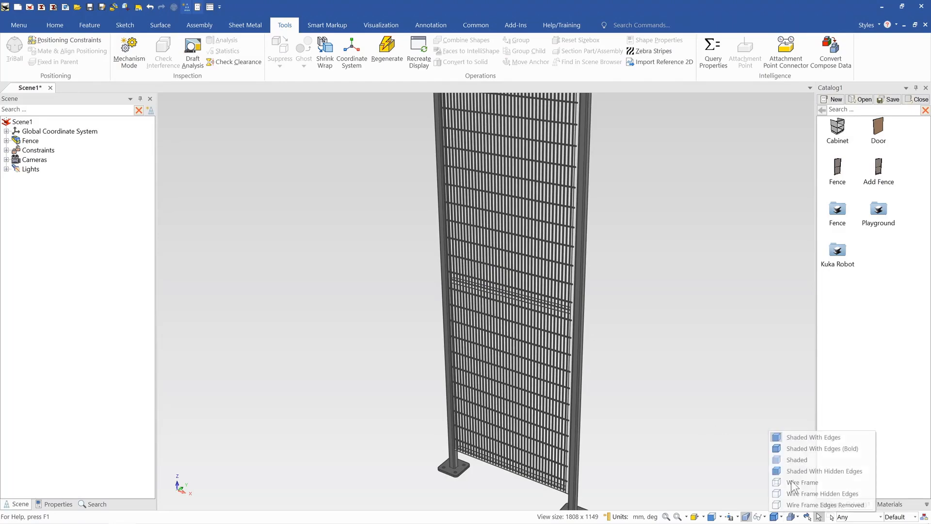
left_click(807, 438)
mouse_move(565, 439)
middle_mouse_down()
mouse_move(345, 445)
mouse_move(547, 370)
middle_mouse_up()
scroll(553, 358, "down", 6)
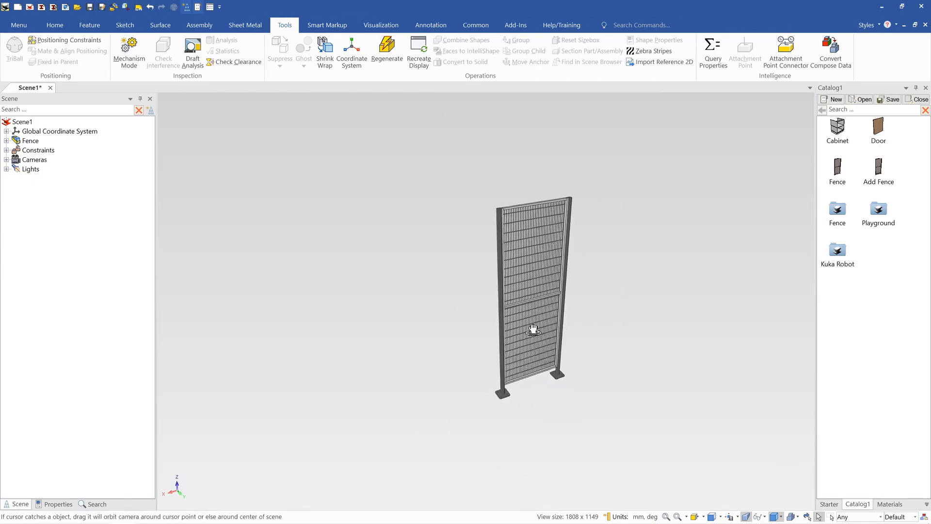
Step: Stretch the mesh fence lengthwise to about 2918 mm using its sizing handle
left_click(554, 286)
scroll(568, 282, "up", 2)
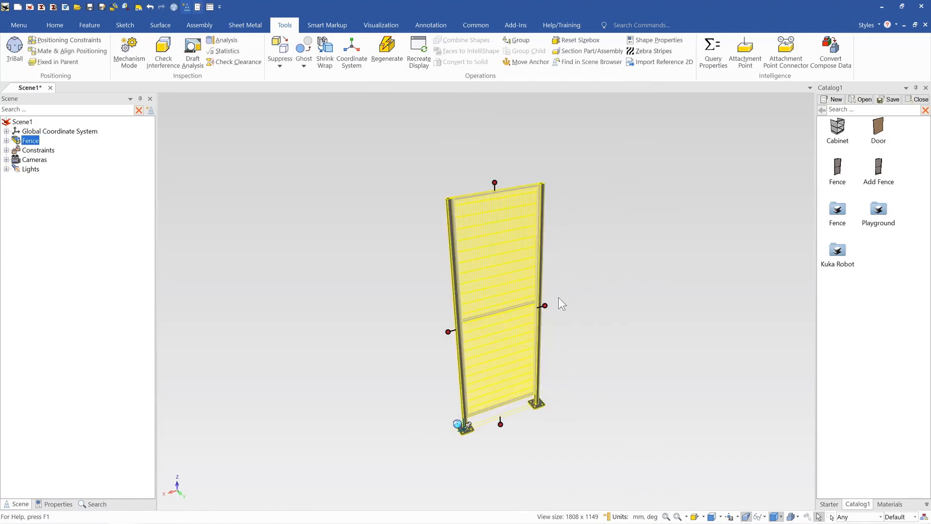
left_click_drag(546, 305, 665, 266)
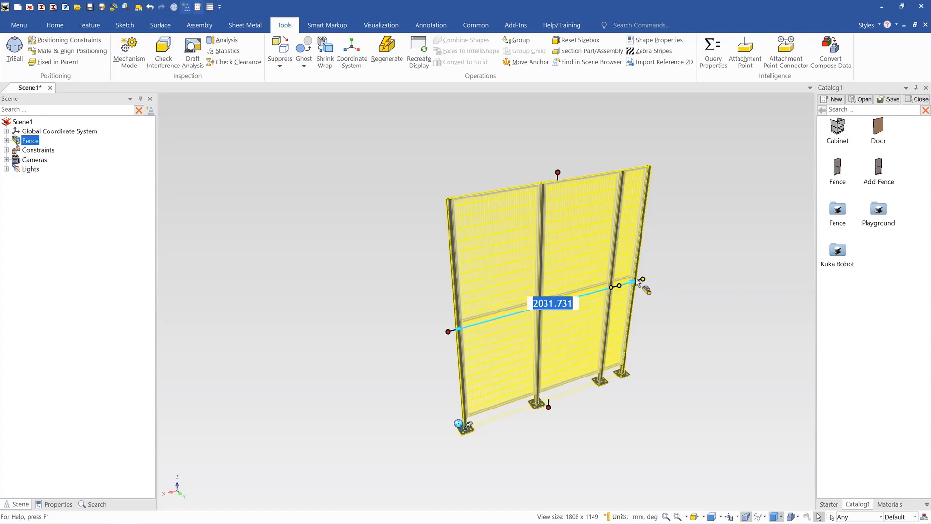
left_click_drag(646, 275, 748, 235)
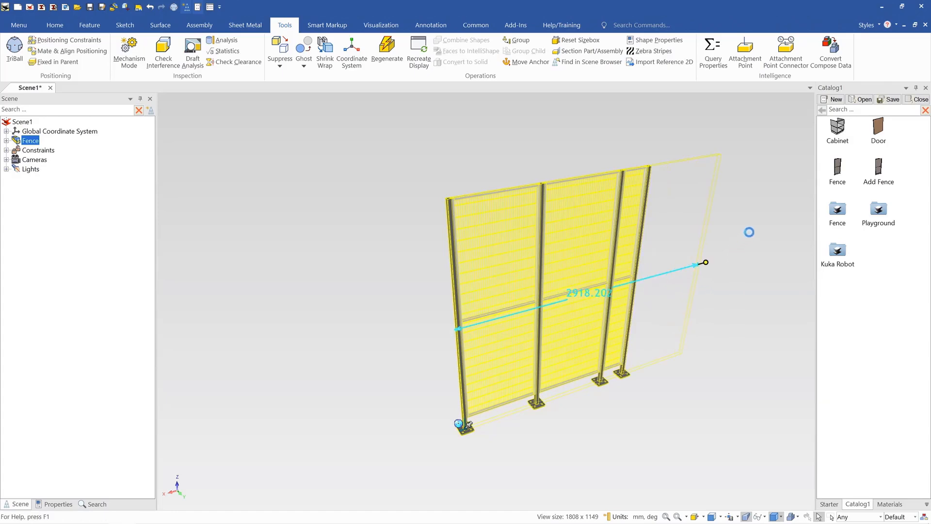
left_click(722, 243)
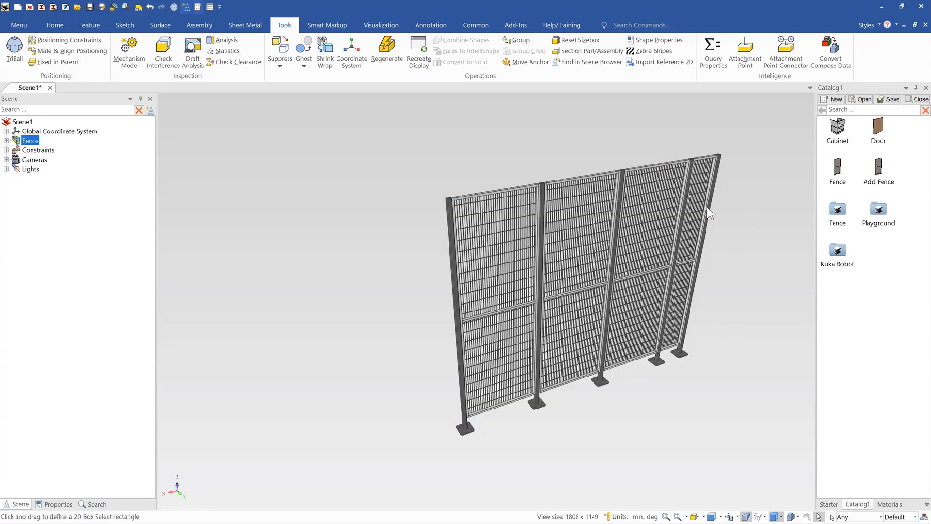
Step: Select into the stretched fence's middle post to examine its patterned panels and posts, and clear the selection
middle_click_drag(635, 196, 610, 204)
left_click(578, 229)
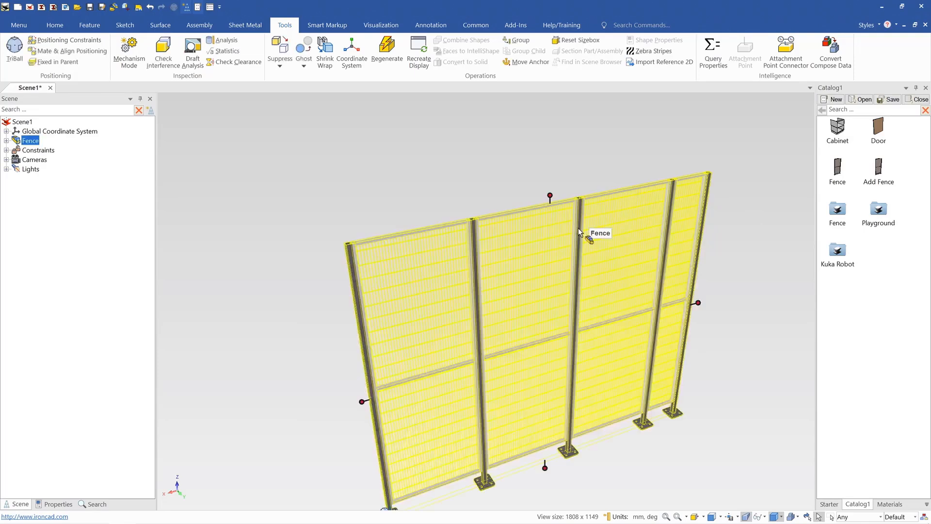
left_click(579, 230)
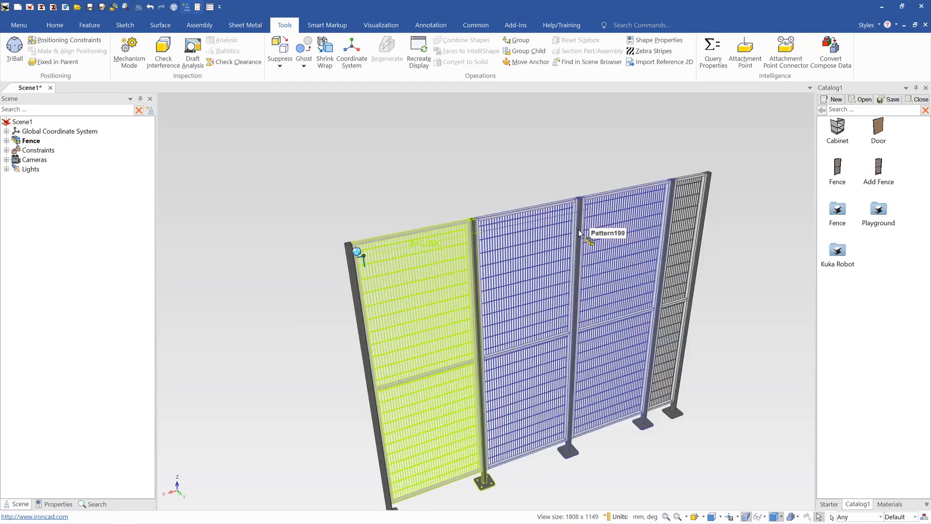
left_click(579, 230)
left_click(556, 176)
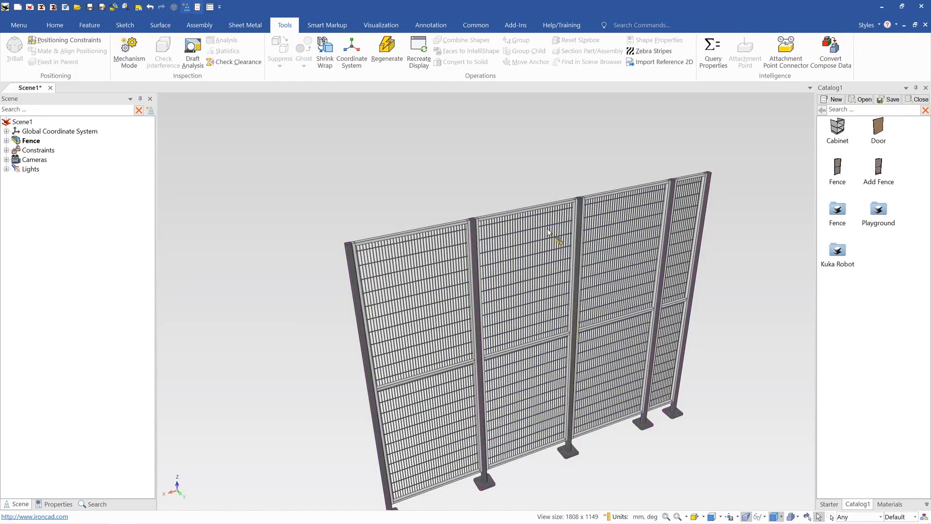
Step: Attach an Add Fence panel from the catalog to the second post of the mesh fence
scroll(481, 340, "down", 5)
scroll(552, 293, "up", 2)
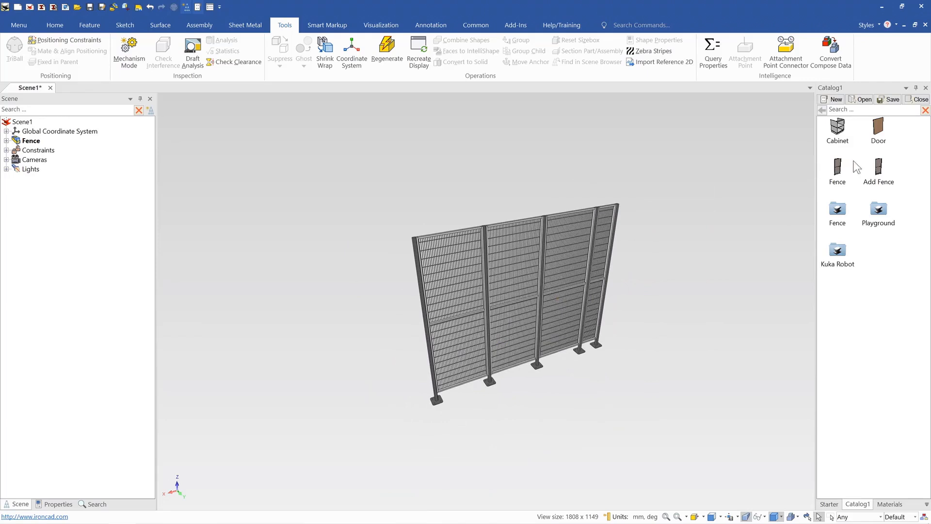
left_click_drag(676, 215, 485, 240)
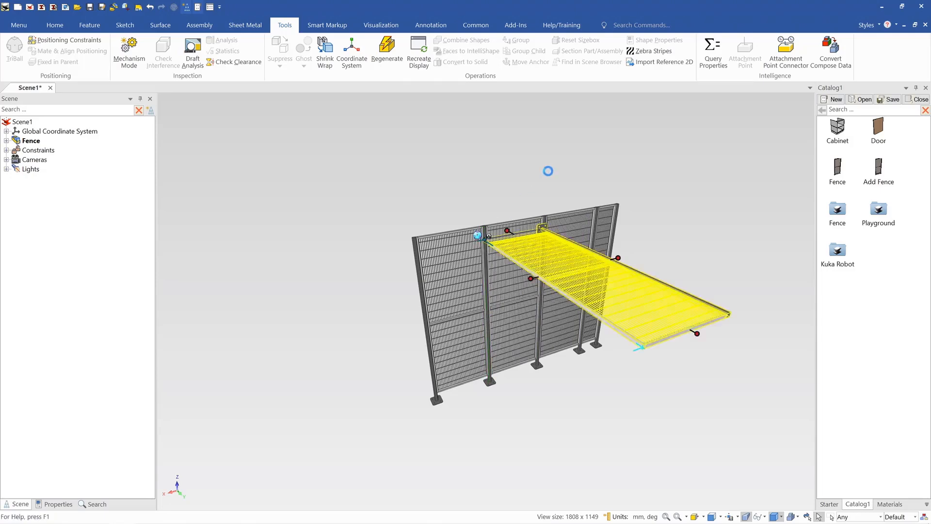
Step: Stretch the attached Add Fence panel lengthwise to about 1950 mm using its sizing handle
left_click(548, 171)
mouse_move(504, 280)
middle_mouse_down()
mouse_move(558, 275)
mouse_move(582, 257)
mouse_move(474, 304)
mouse_move(432, 291)
mouse_move(500, 278)
mouse_move(509, 286)
middle_mouse_up()
left_click(515, 334)
left_click_drag(520, 337, 563, 389)
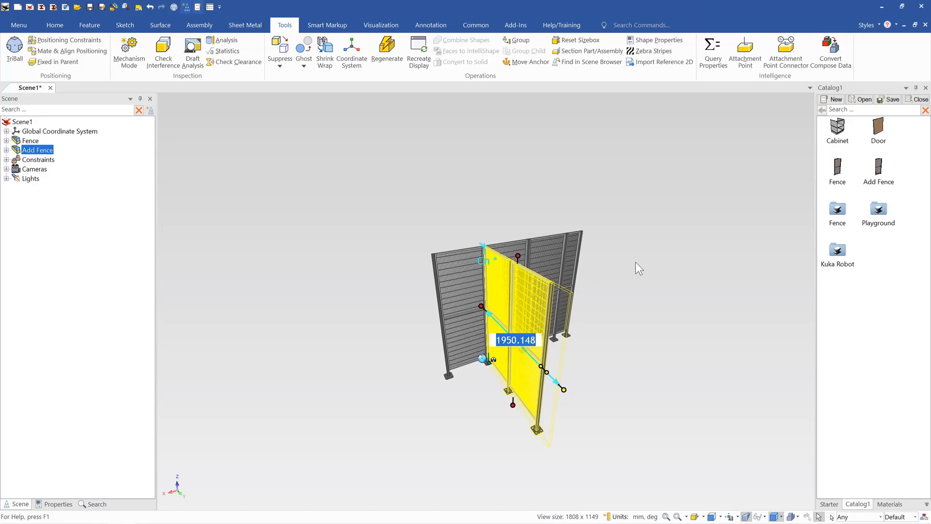
Step: Delete the mesh fence and the attached fence panel together with their constraints
middle_click_drag(526, 284, 456, 210)
left_click_drag(385, 181, 711, 470)
key("Delete")
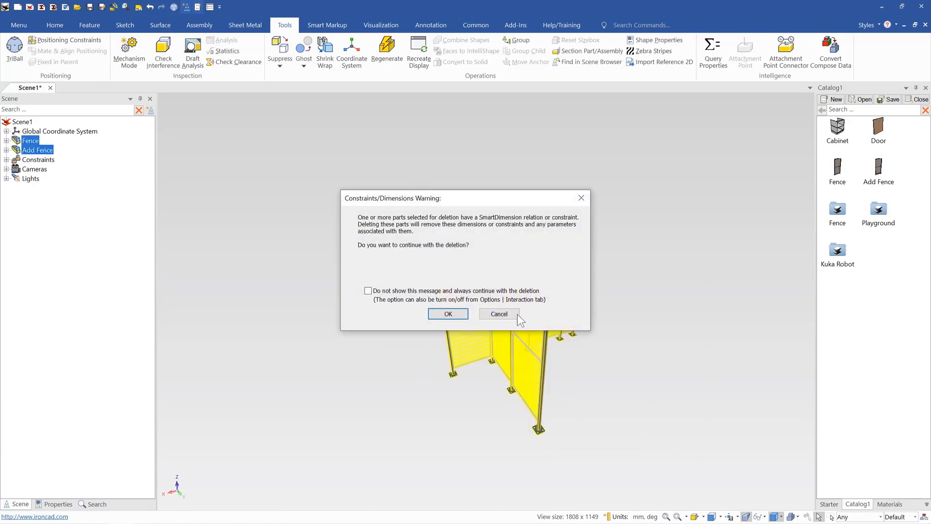
left_click(455, 314)
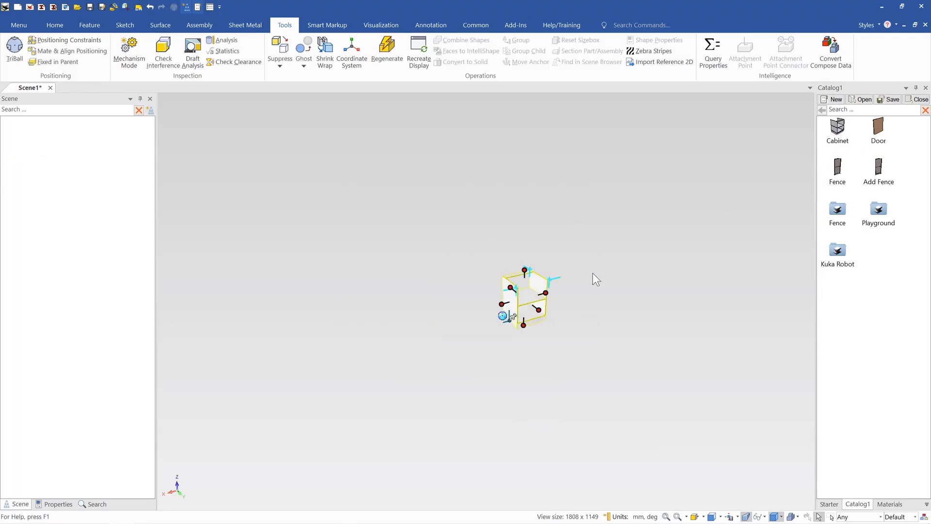
Step: Place a Cabinet from the catalog in the empty scene and widen it to about 1097 mm with its sizing handle
middle_click_drag(516, 298, 519, 268)
left_click(520, 268)
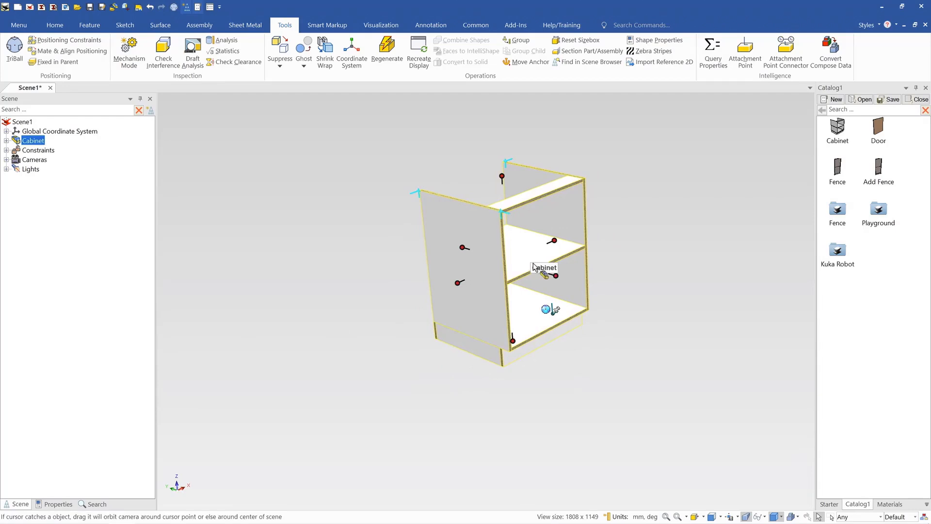
left_click_drag(548, 246, 601, 222)
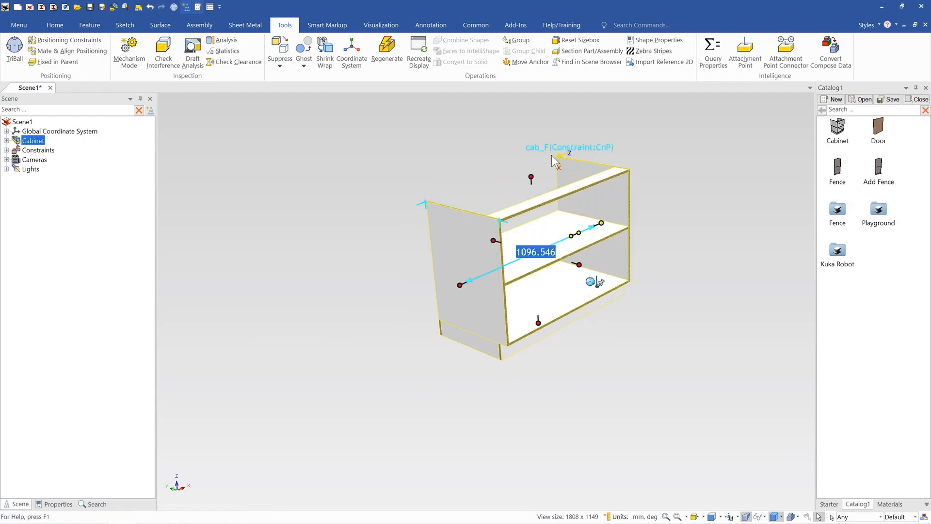
left_click(627, 141)
middle_click_drag(454, 272, 470, 248)
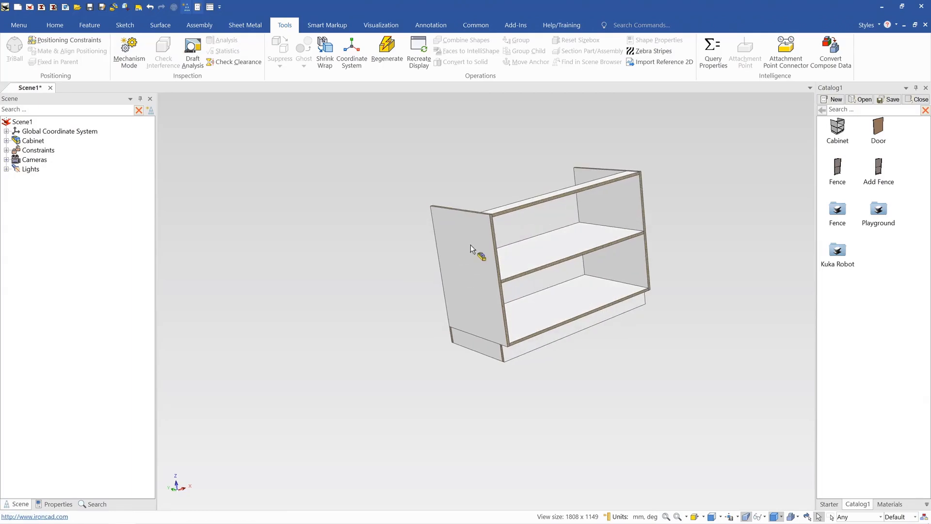
Step: Attach a second Cabinet from the catalog to the widened cabinet's free side attachment point
left_click(472, 245)
middle_click_drag(575, 182, 591, 214)
scroll(397, 260, "down", 2)
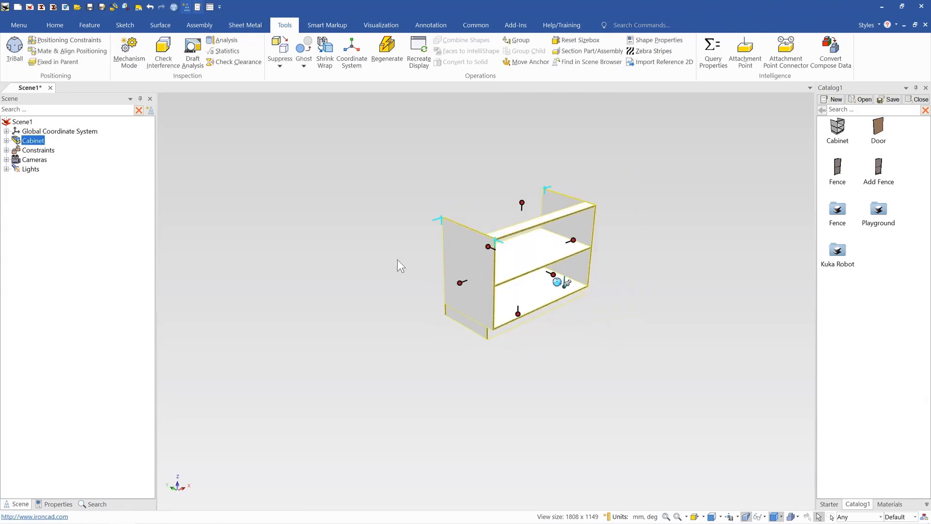
left_click(398, 260)
left_click_drag(842, 133, 451, 224)
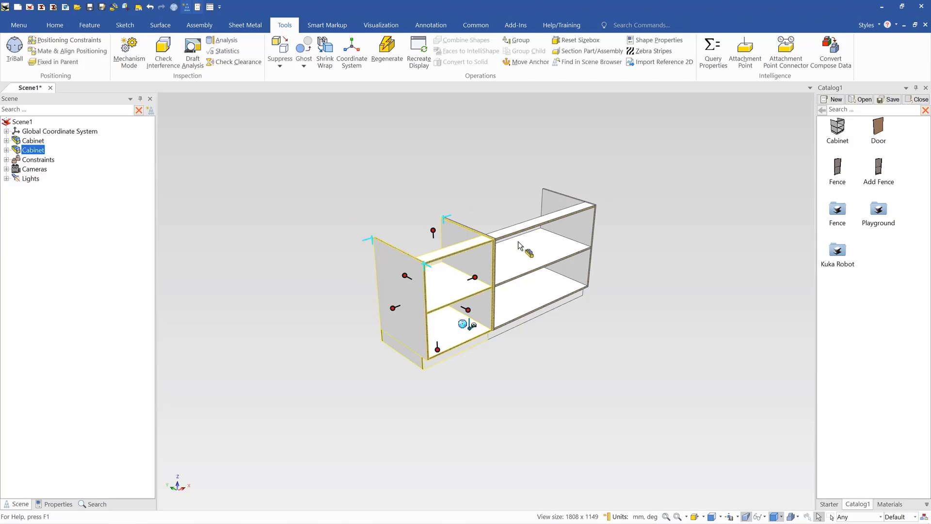
left_click(574, 333)
middle_click_drag(474, 335, 472, 334)
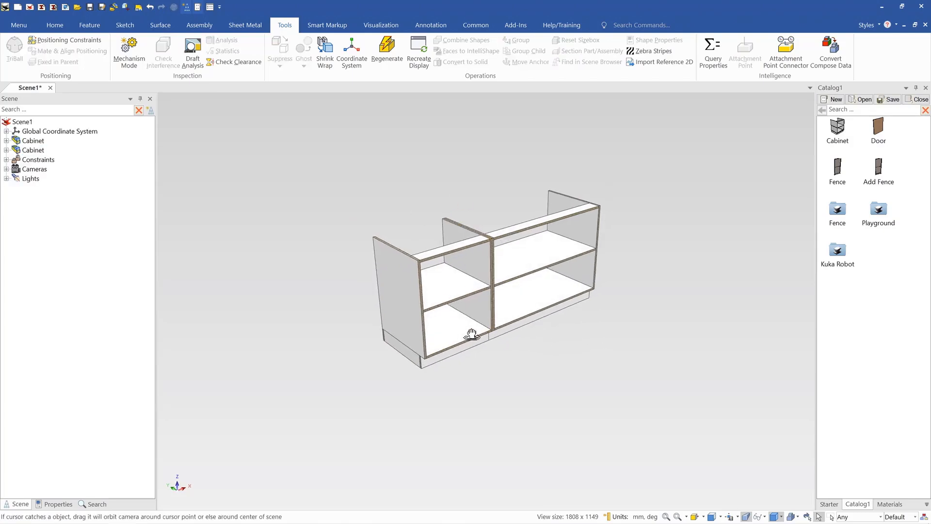
Step: Examine the name and behaviors of the wider cabinet's door attachment point, including its DoorHeight and DoorWidth expressions
left_click(528, 237)
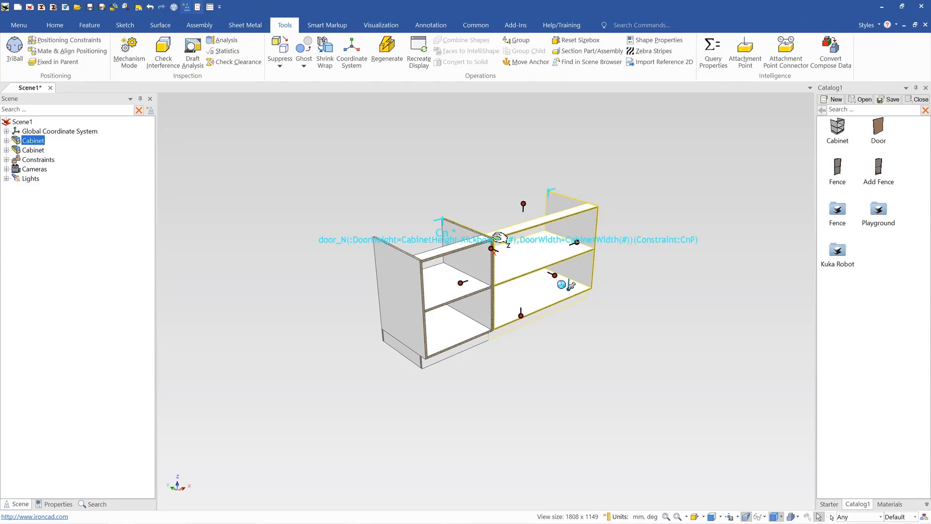
right_click(494, 244)
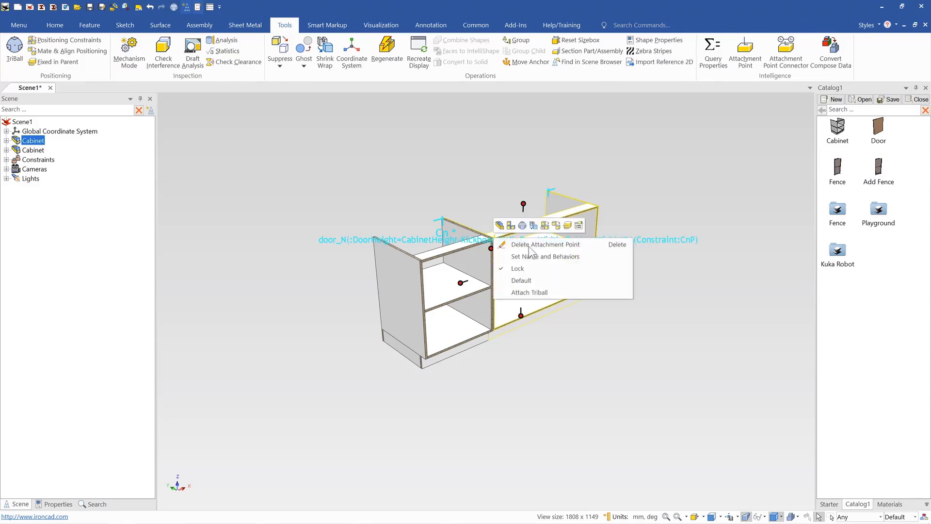
left_click(550, 257)
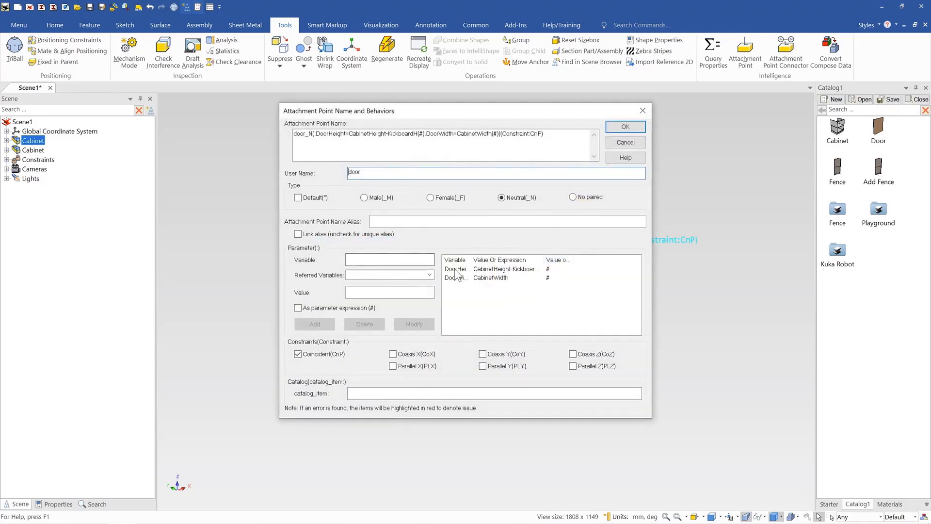
left_click_drag(471, 260, 495, 260)
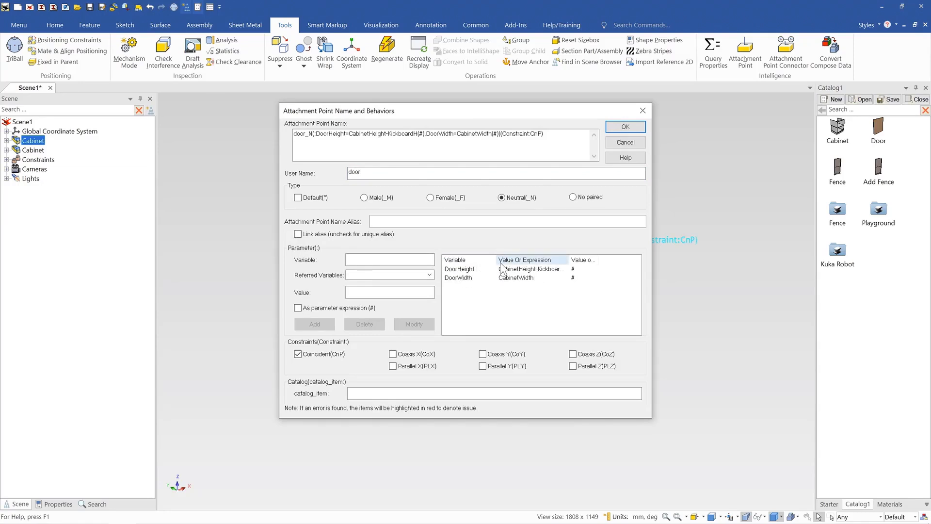
left_click_drag(569, 260, 600, 260)
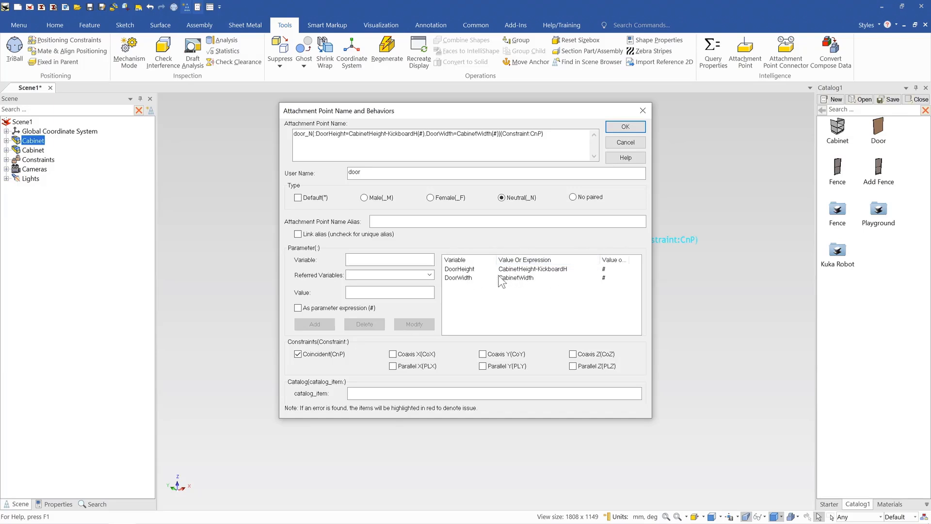
left_click(626, 127)
Step: Attach a Door from the catalog to the front of each of the two cabinets
scroll(507, 259, "up", 2)
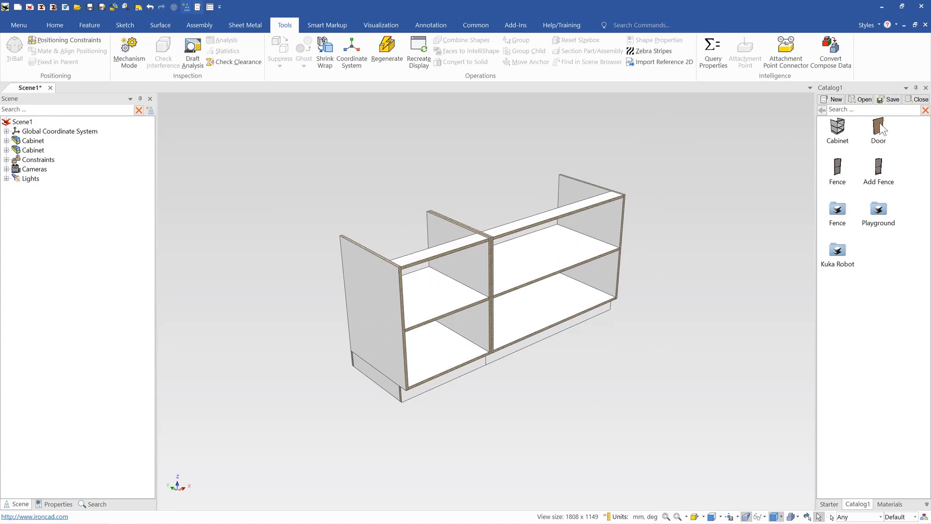
left_click_drag(836, 142, 413, 264)
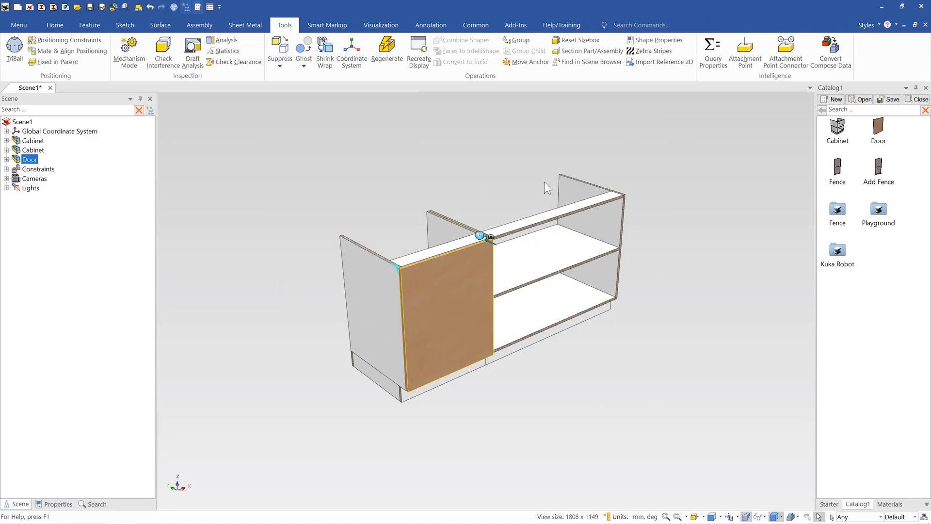
left_click(720, 264)
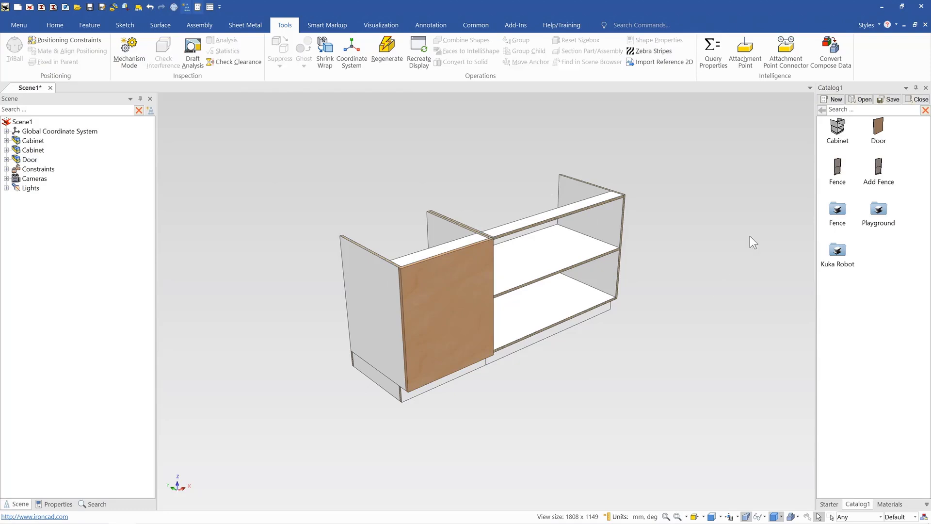
left_click_drag(551, 223, 553, 222)
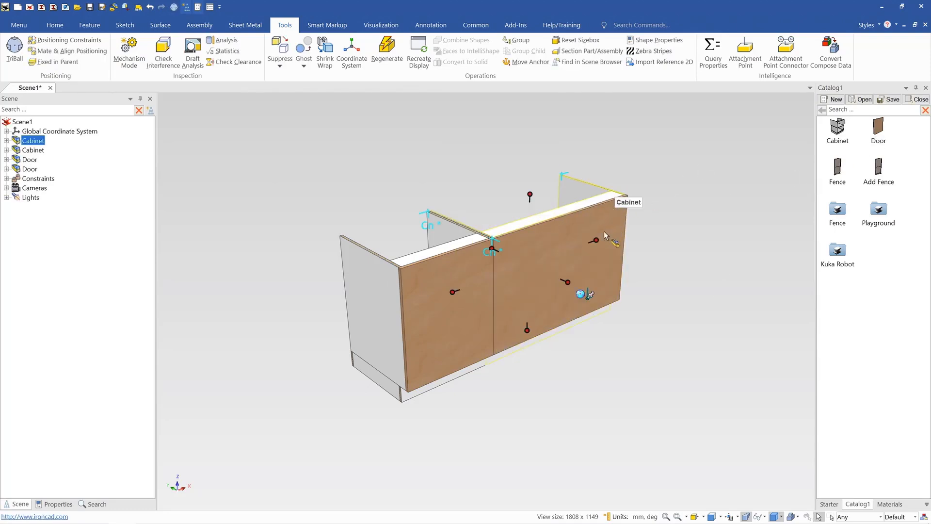
Step: Resize the wider cabinet to about 1087 mm wide, and select the cabinet and its door in turn to check their attachment
left_click_drag(597, 240, 616, 229)
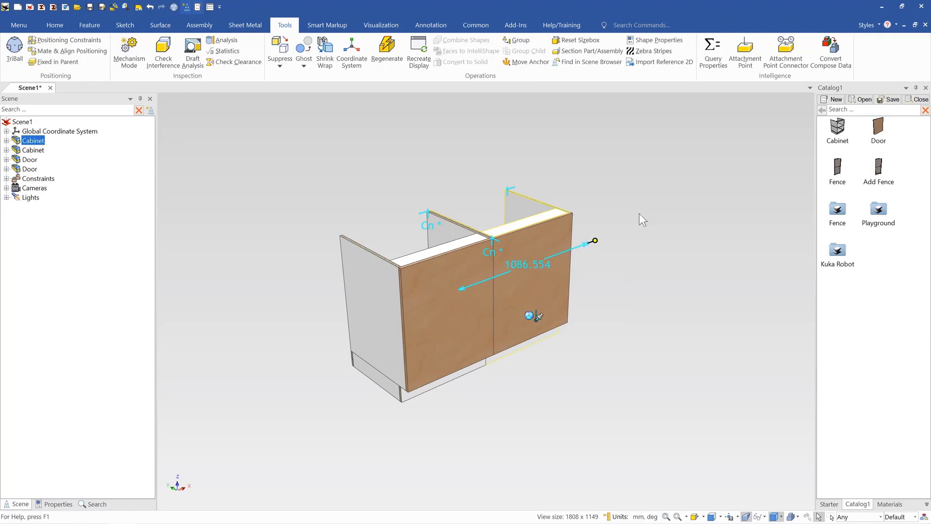
left_click(666, 211)
left_click(622, 237)
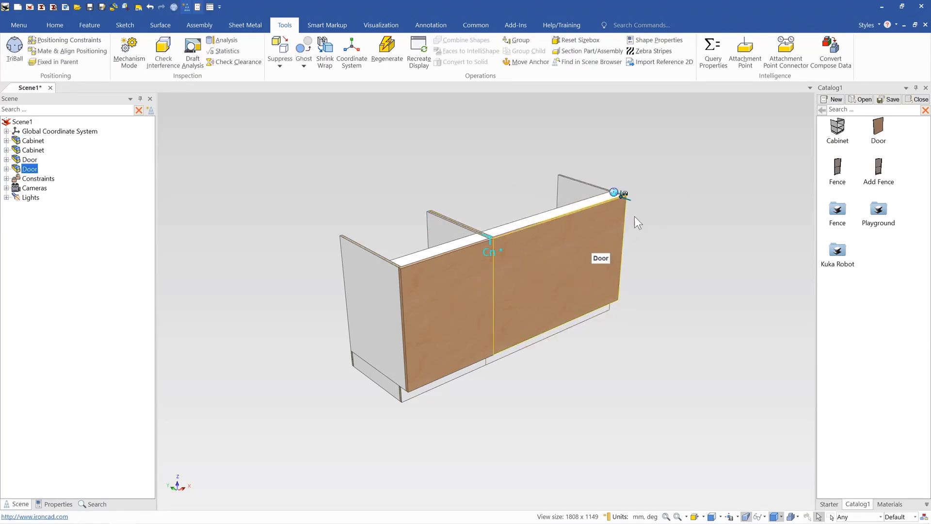
left_click(567, 171)
left_click(628, 204)
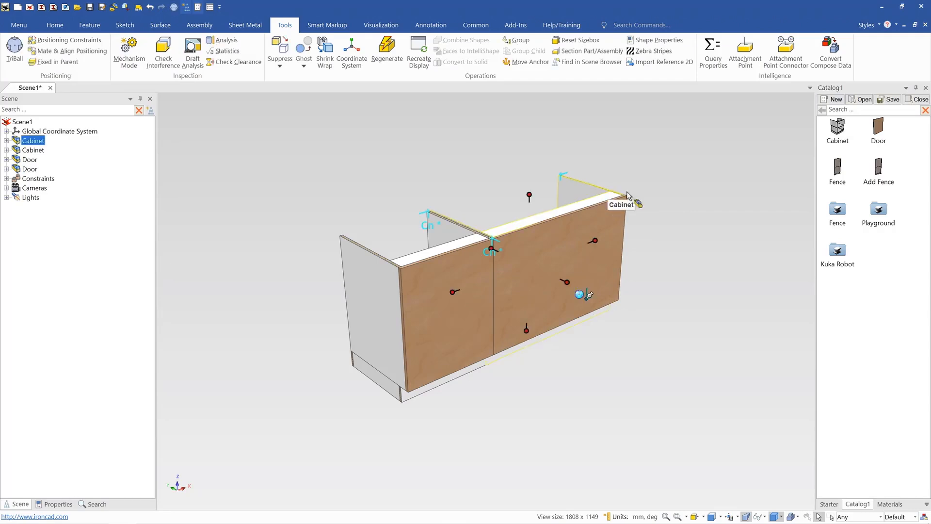
left_click(566, 234)
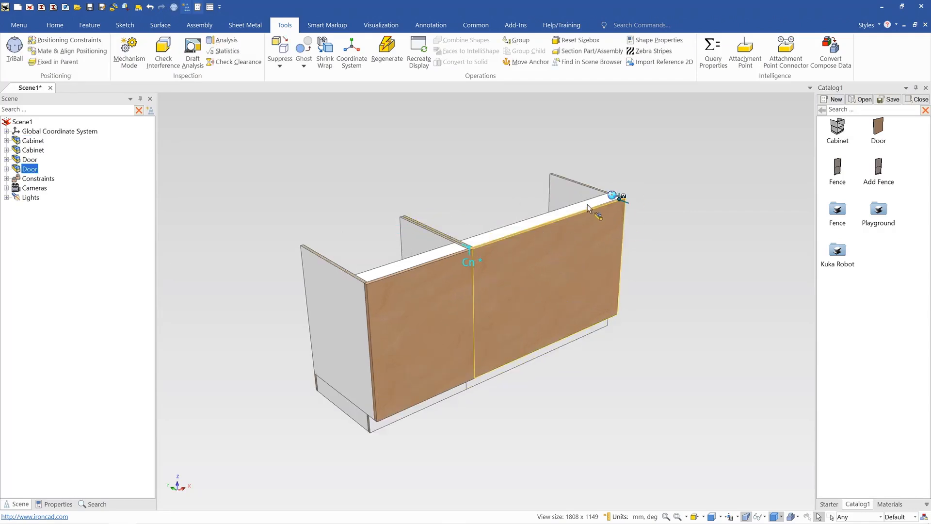
left_click(650, 144)
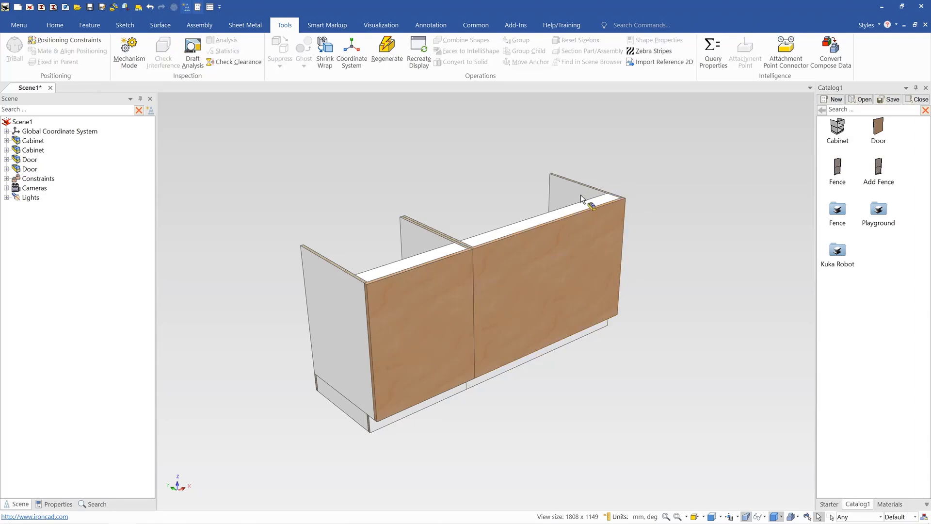
Step: Shrink the wider cabinet to about 709 mm wide with its sizing handle and clear the selection
left_click(589, 202)
left_click(592, 247)
left_click_drag(592, 248, 635, 212)
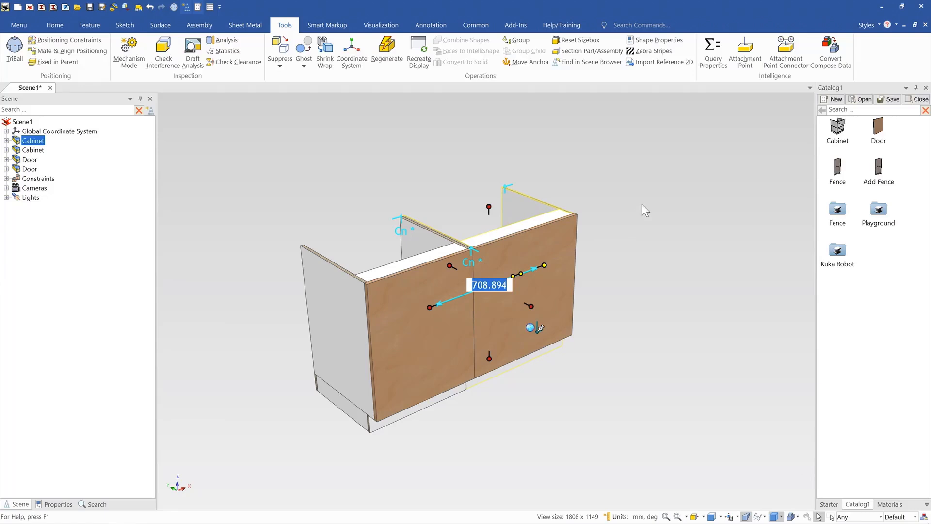
left_click(642, 204)
scroll(514, 289, "down", 3)
scroll(434, 335, "up", 2)
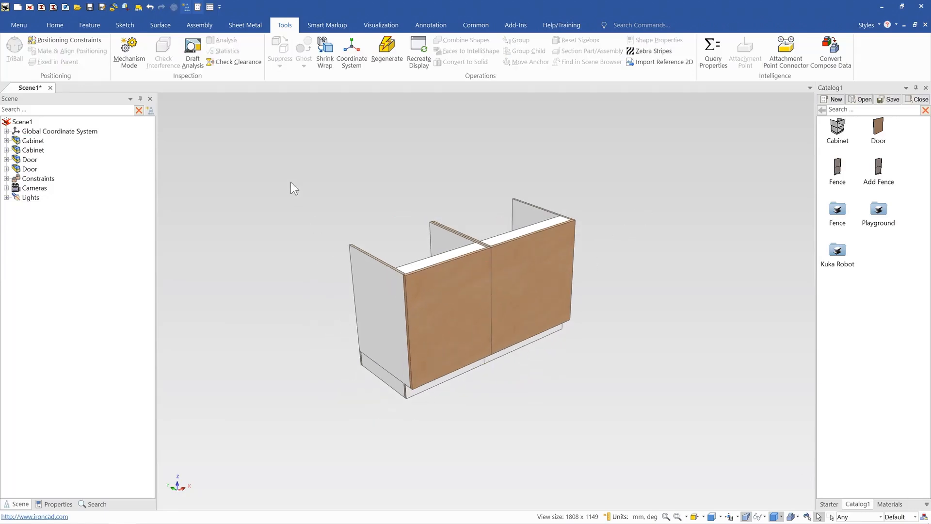
Step: Delete both cabinets and both doors together with their constraints
left_click_drag(286, 154, 657, 423)
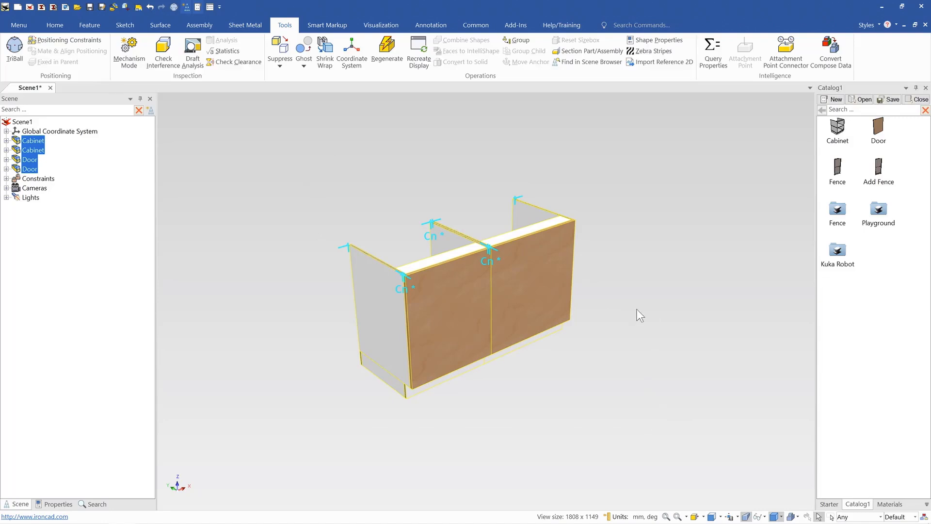
key("Delete")
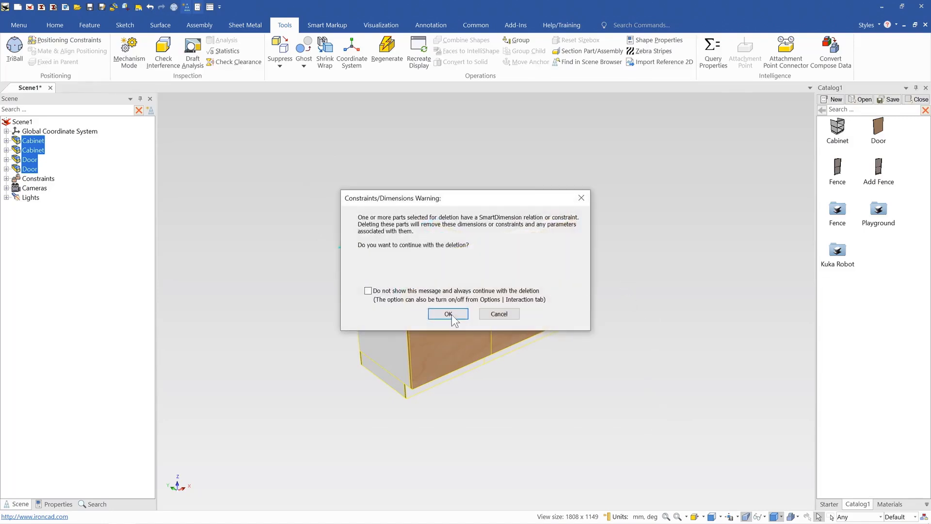
left_click(451, 315)
Step: Place an Extrude block from the Starter catalog in the scene and select its shape to show the sizing handles
left_click(839, 504)
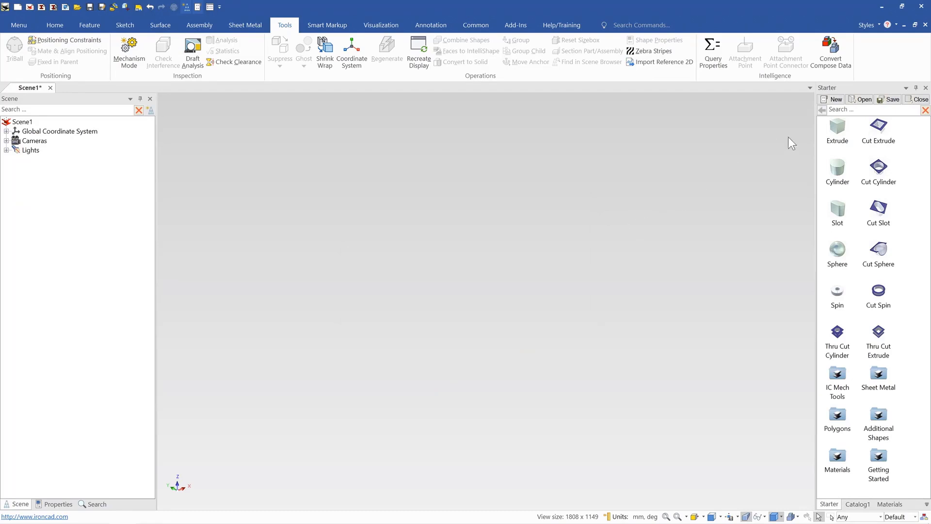
left_click_drag(480, 300, 480, 298)
left_click(507, 308)
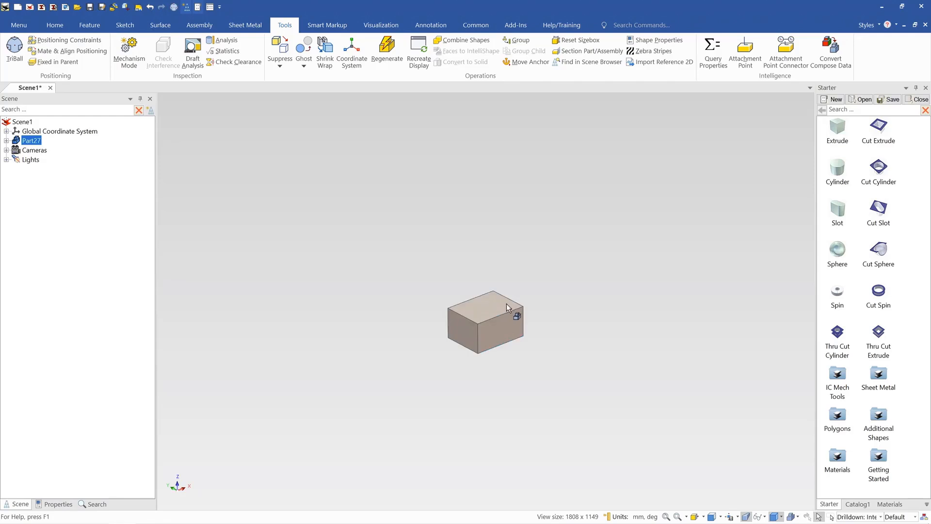
scroll(508, 312, "up", 6)
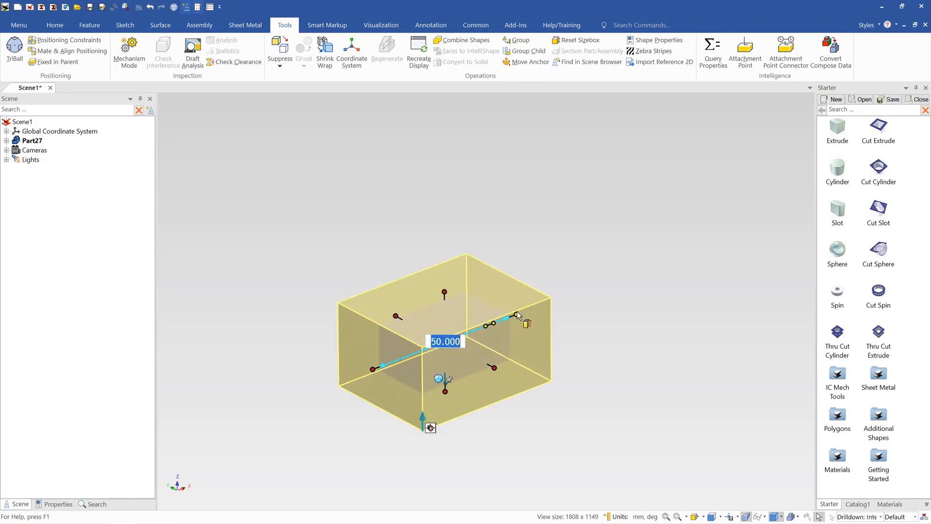
Step: Stretch the block lengthwise and set its length to 1000 mm
left_click_drag(516, 314, 725, 220)
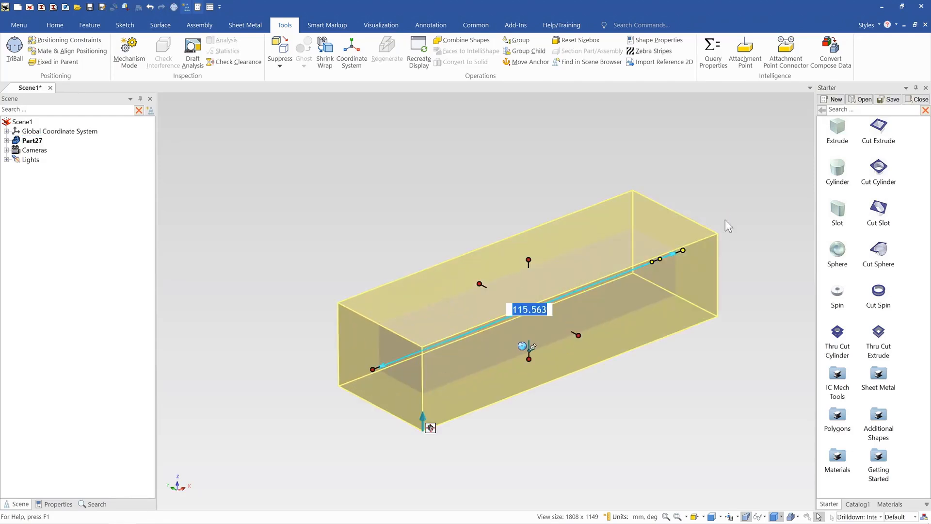
type("1000")
key("Escape")
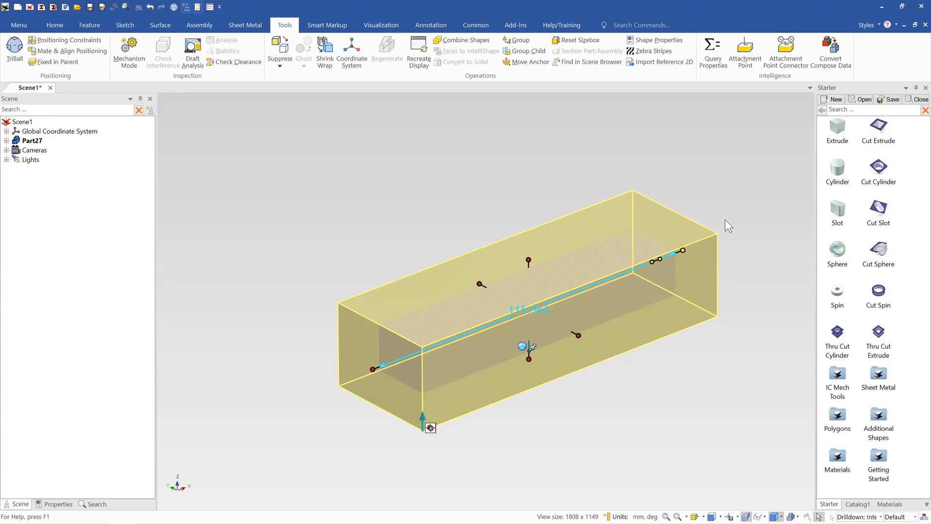
left_click_drag(690, 249, 729, 241)
type("1000")
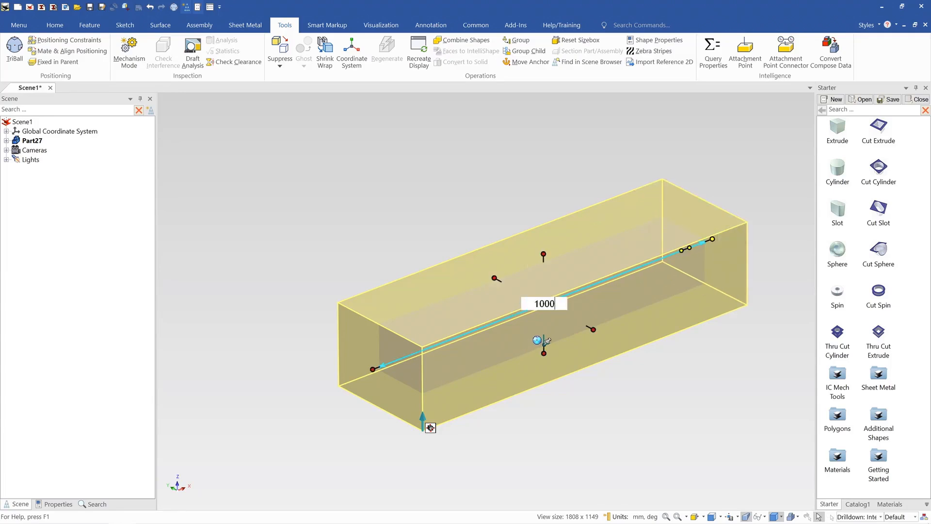
key("Tab")
Step: Enter a larger width for the block so it forms a broad flat slab
scroll(680, 193, "down", 10)
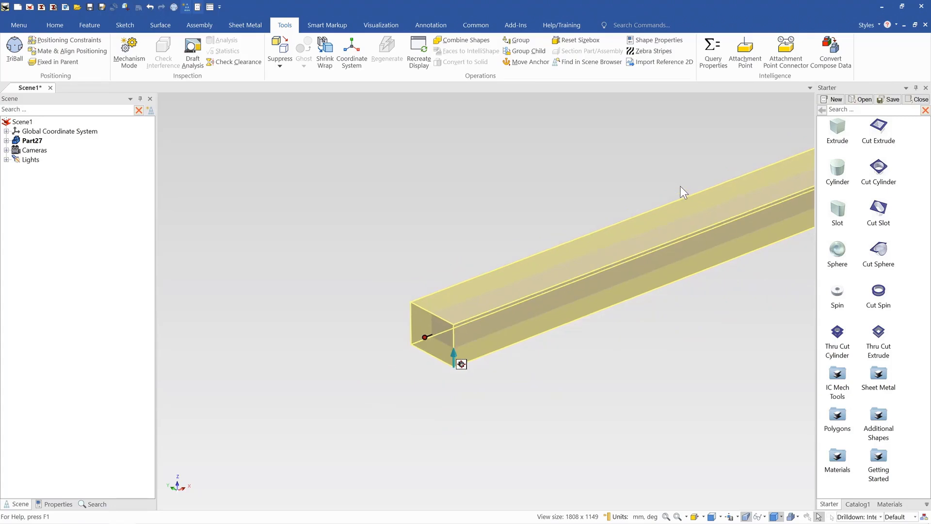
scroll(683, 182, "up", 3)
type("60")
key("Tab")
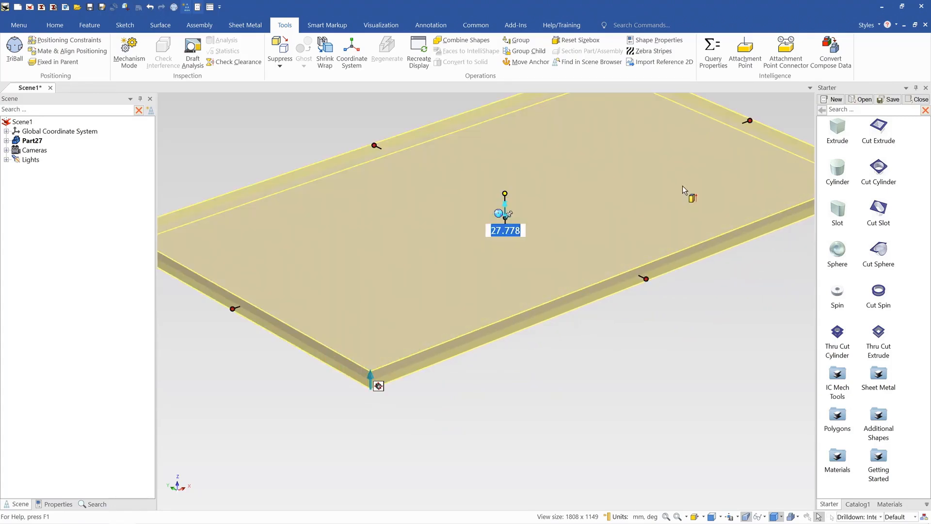
Step: Set the slab's thickness to 50 mm and deselect it
scroll(683, 182, "down", 3)
type("50")
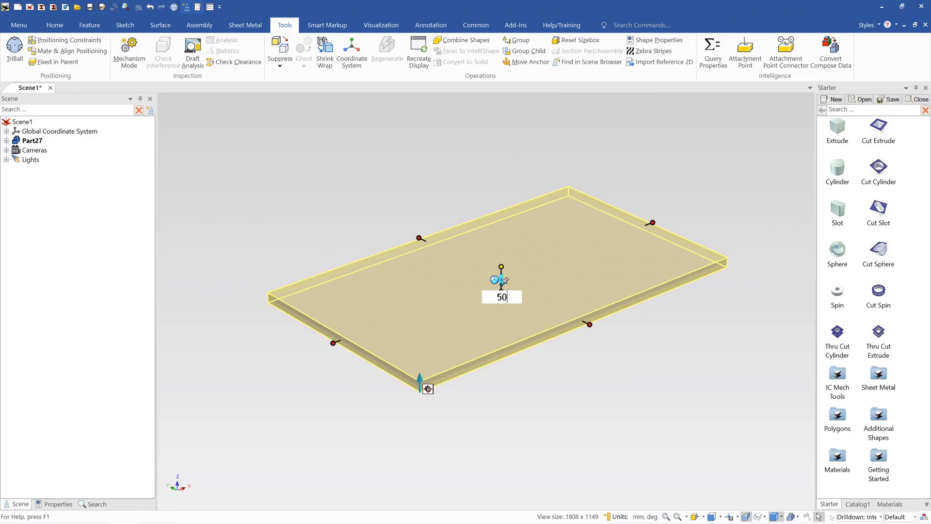
key("Tab")
left_click(407, 171)
mouse_move(473, 248)
middle_mouse_down()
mouse_move(475, 263)
mouse_move(569, 270)
mouse_move(493, 186)
mouse_move(448, 190)
mouse_move(472, 237)
middle_mouse_up()
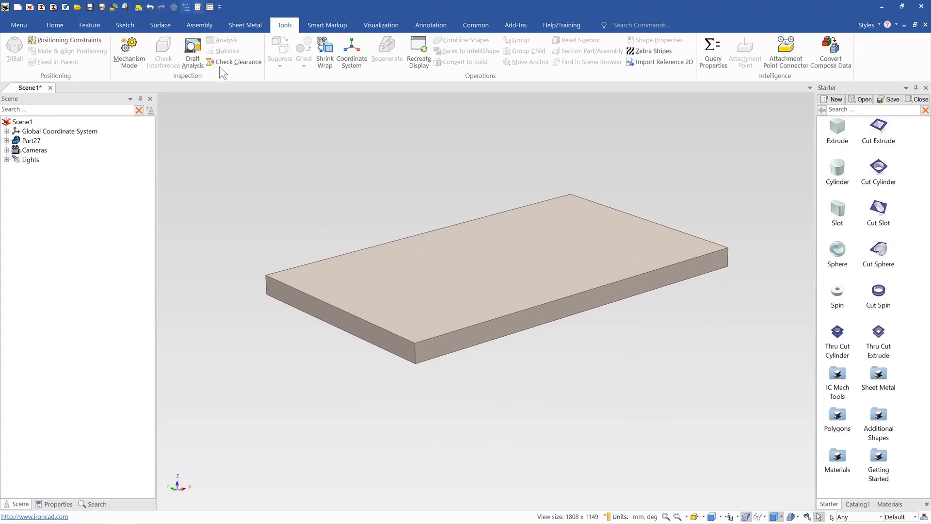
Step: Start a constant-radius blend on the slab's nearest vertical corner edge with a radius of 100 mm
left_click(416, 353)
left_click(415, 350)
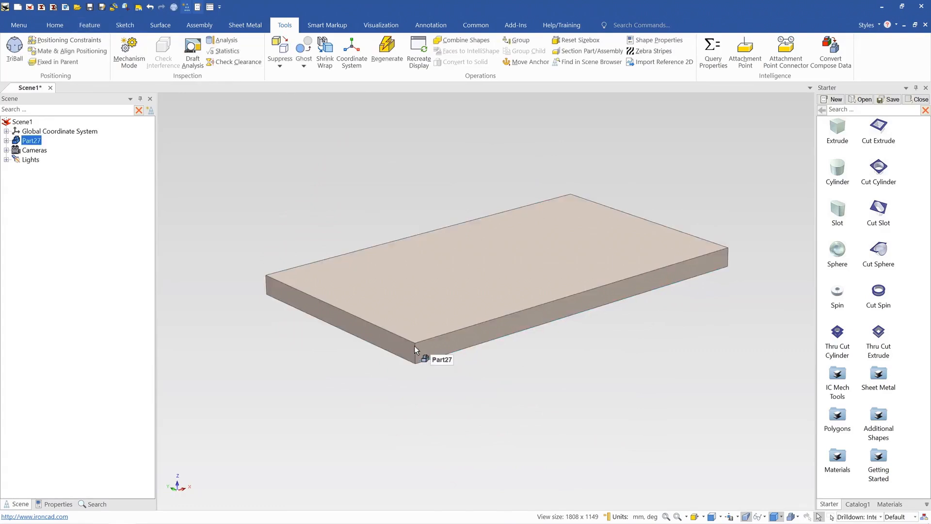
left_click(415, 347)
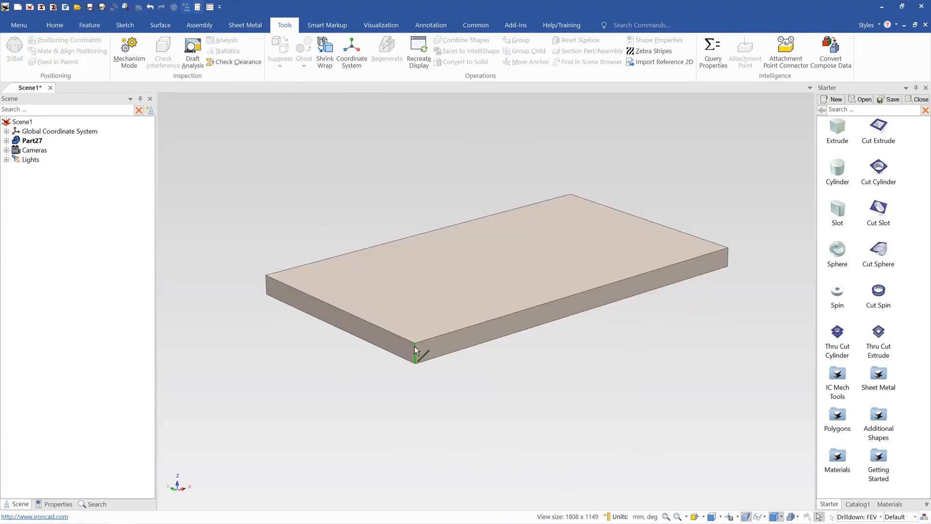
right_click(414, 346)
left_click(459, 368)
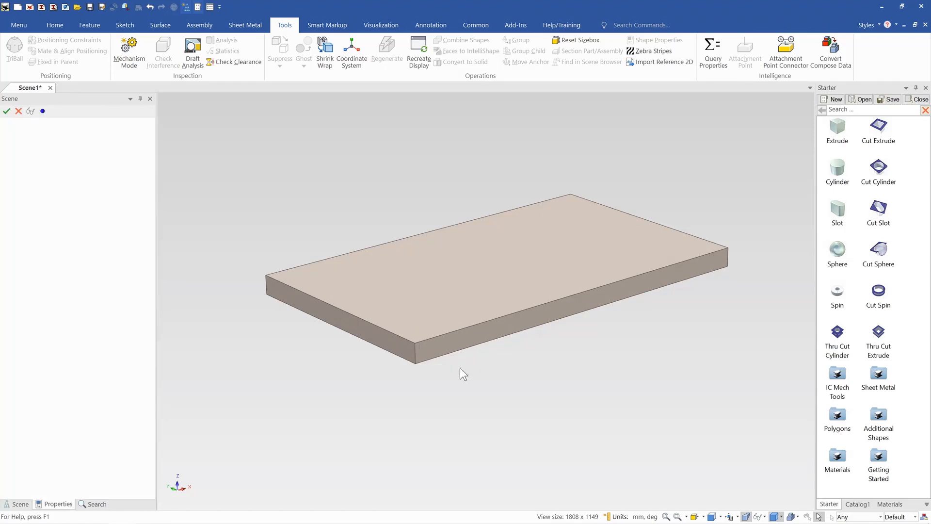
type("100")
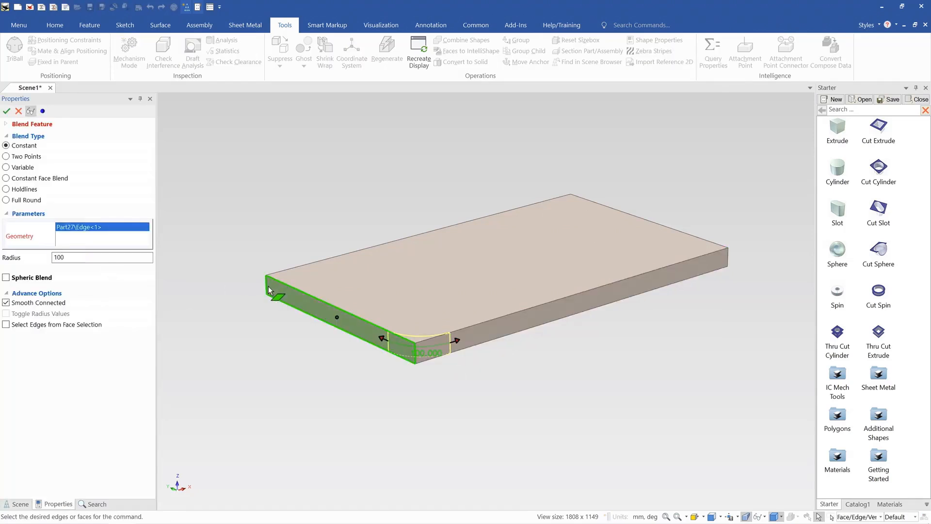
Step: Add the slab's three remaining vertical corner edges to the 100 mm blend and apply it
left_click(266, 286)
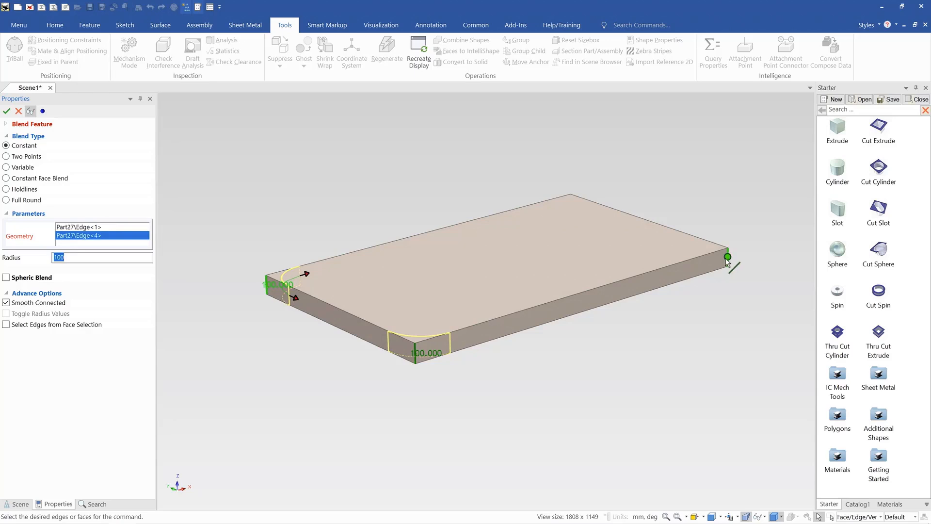
left_click(728, 258)
scroll(607, 203, "up", 3)
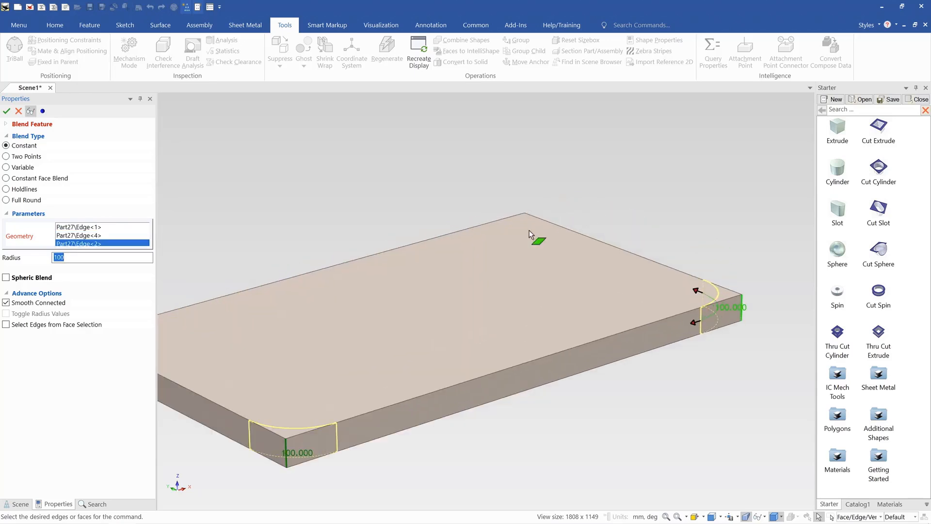
right_click(523, 221)
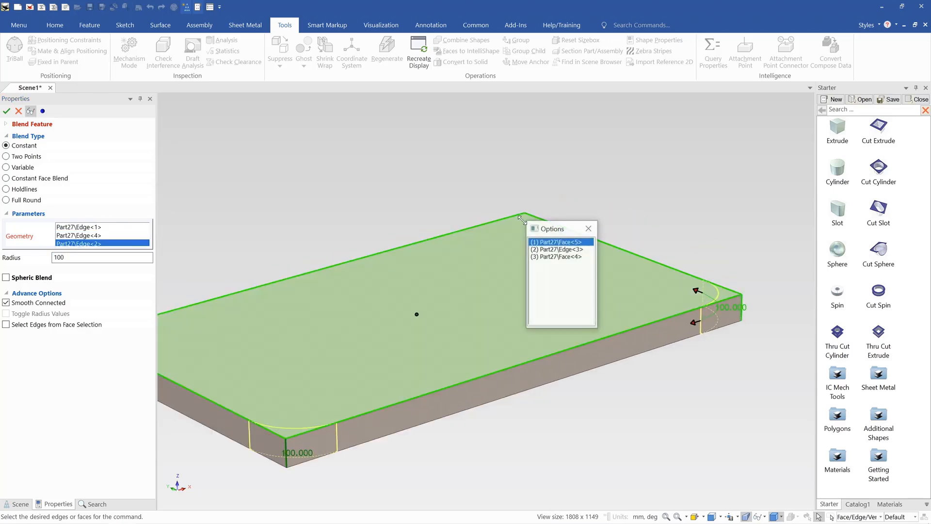
left_click(550, 249)
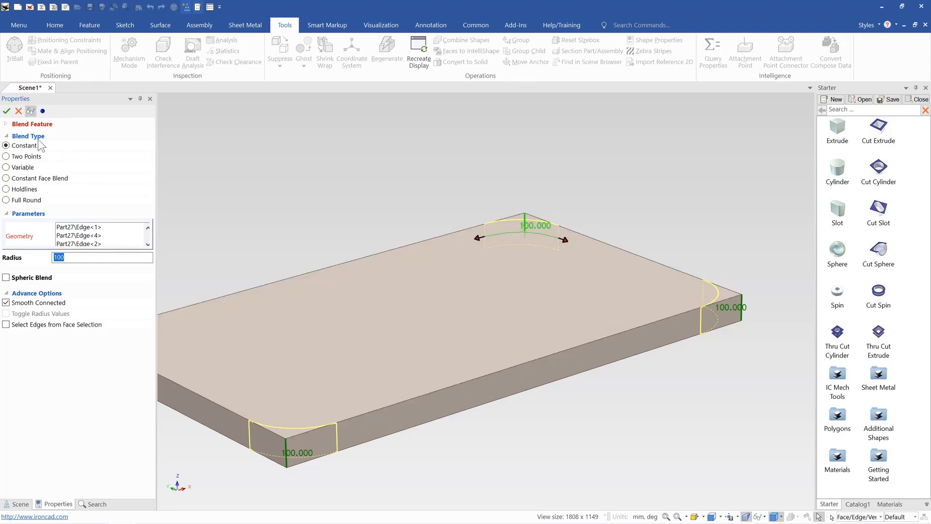
left_click(6, 111)
Step: Add an attachment point to the slab, placed freehand on its underside near one rounded corner
scroll(485, 281, "down", 2)
middle_click_drag(485, 281, 437, 389)
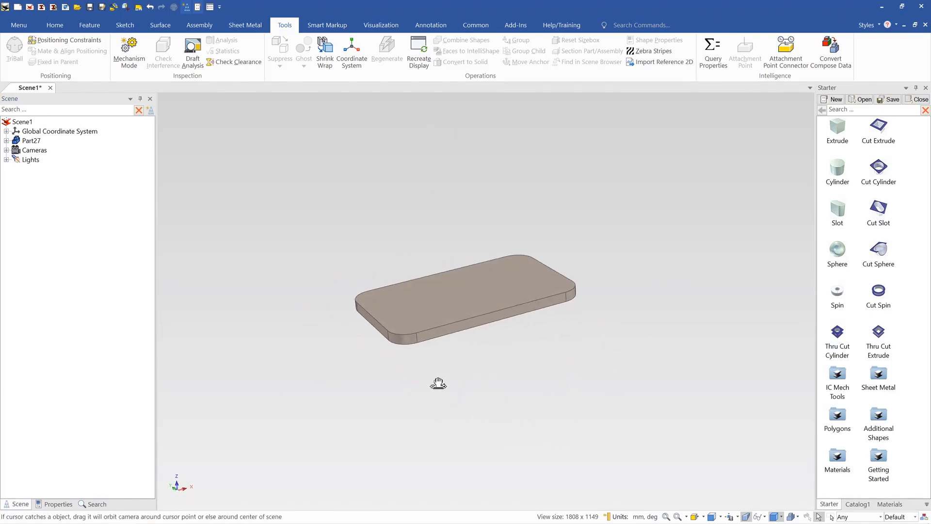
scroll(457, 315, "up", 5)
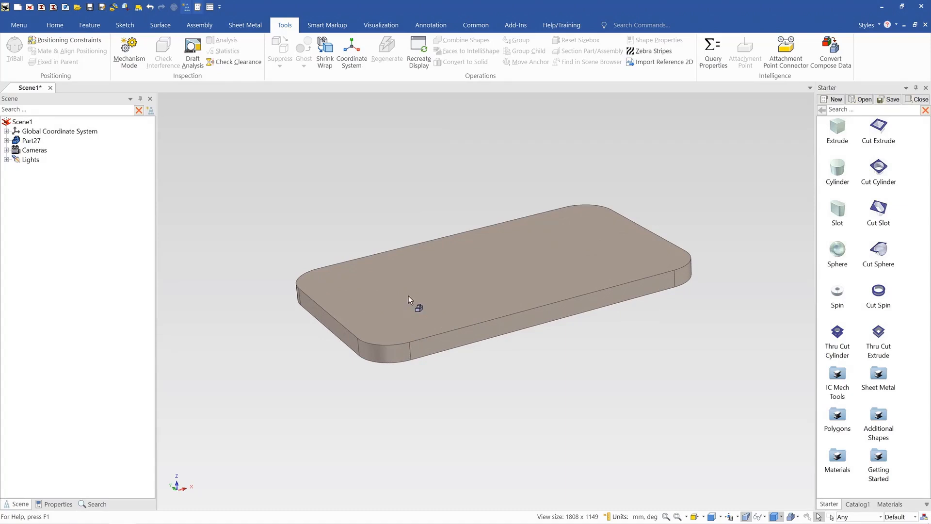
middle_click_drag(417, 320, 455, 321)
left_click(455, 321)
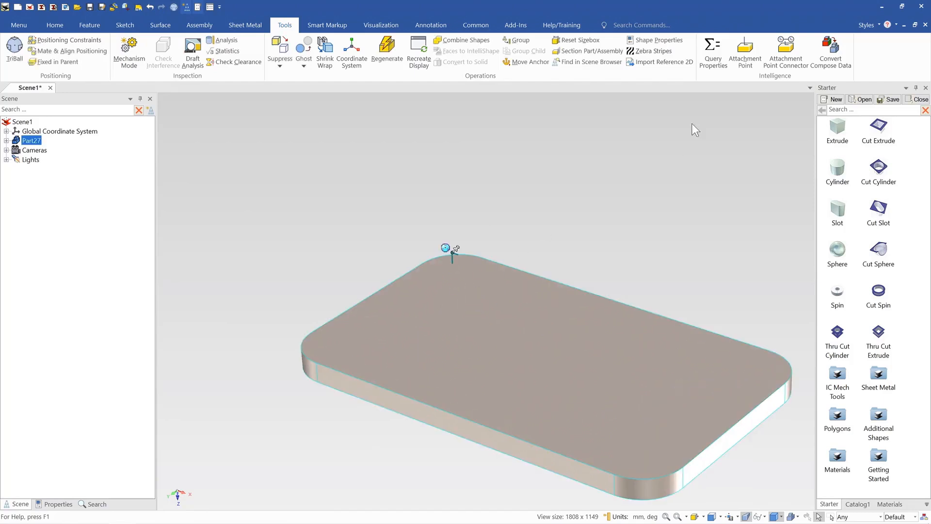
left_click(745, 49)
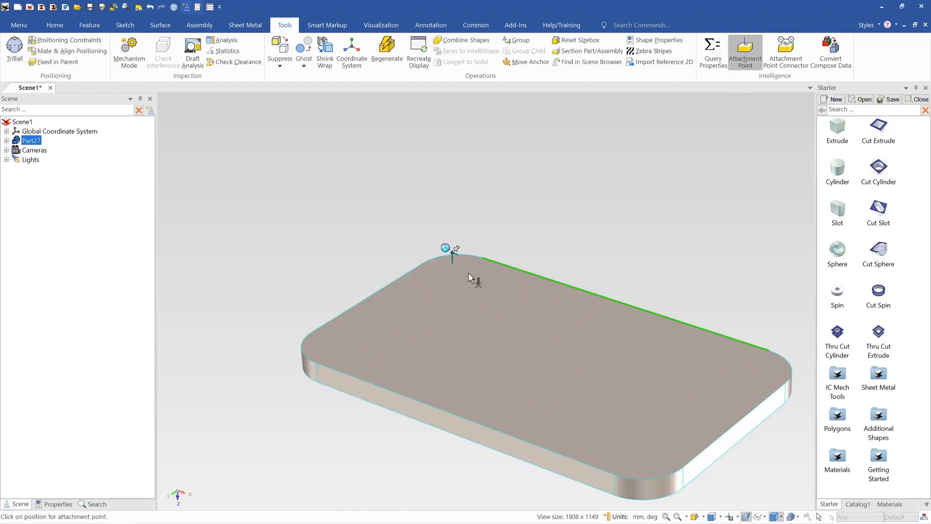
left_click(341, 339)
scroll(359, 344, "up", 3)
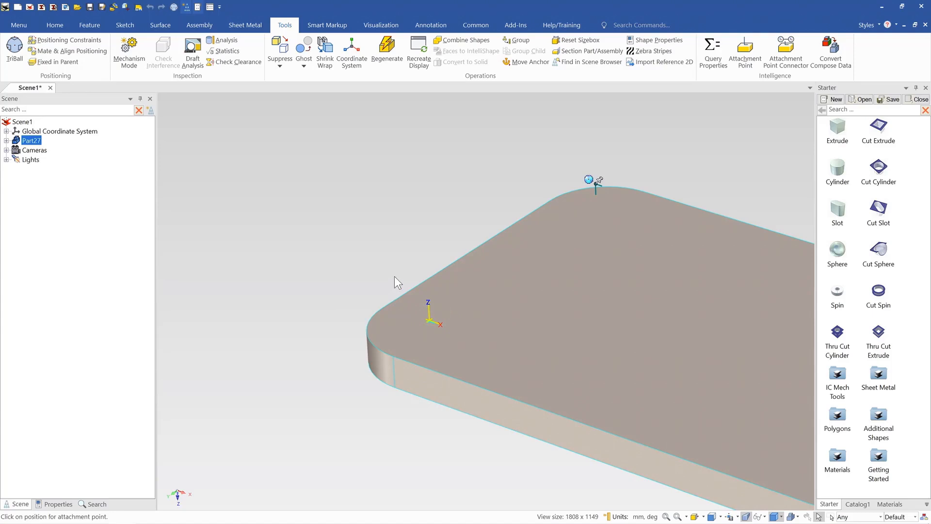
key("F10")
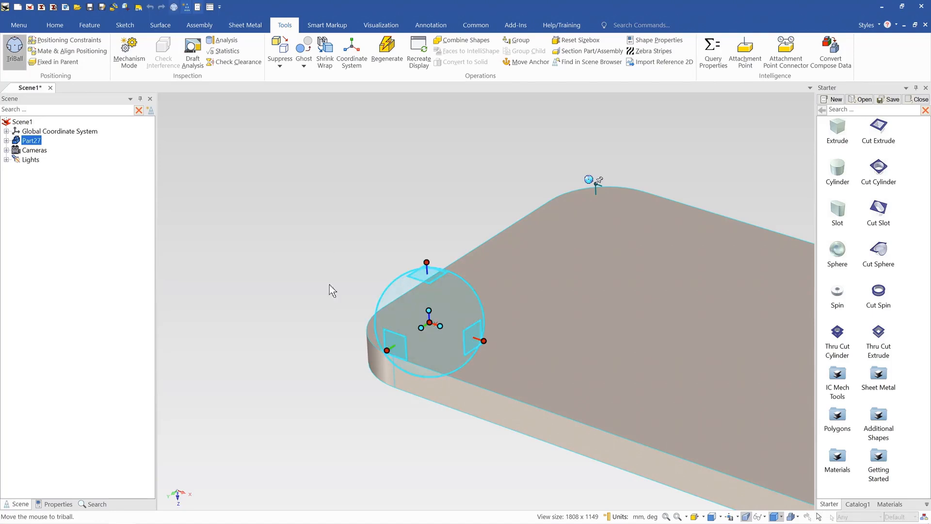
key("F10")
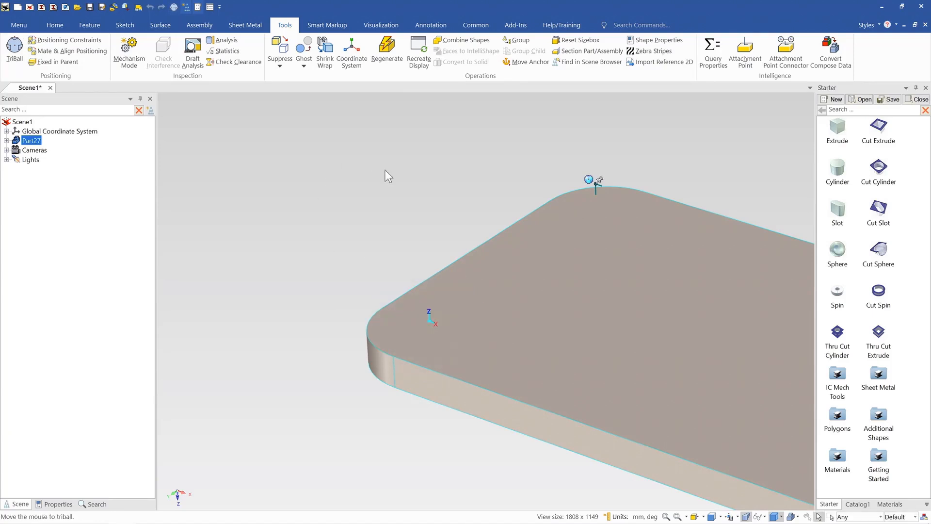
left_click(379, 234)
Step: Select and deselect the slab and its attachment point to examine how the attachment point is displayed
scroll(379, 234, "down", 5)
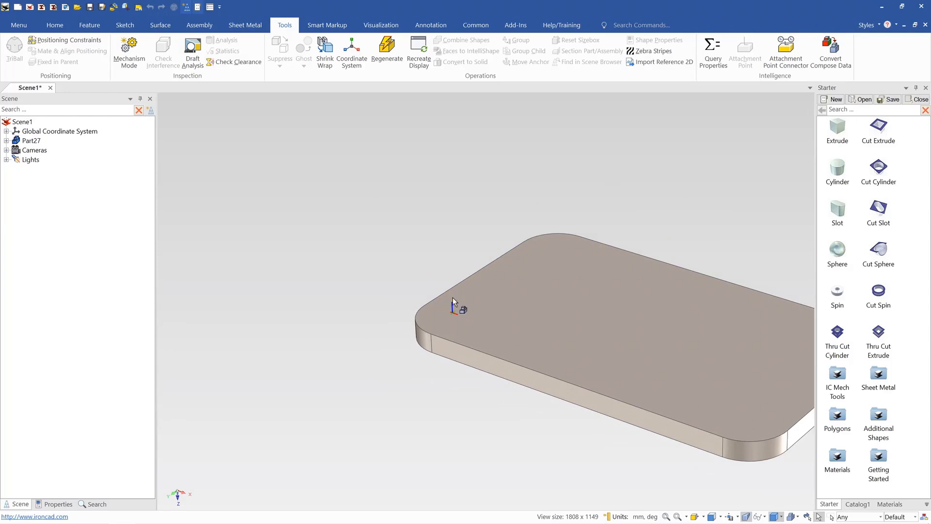
scroll(496, 293, "down", 3)
middle_click_drag(497, 294, 520, 304)
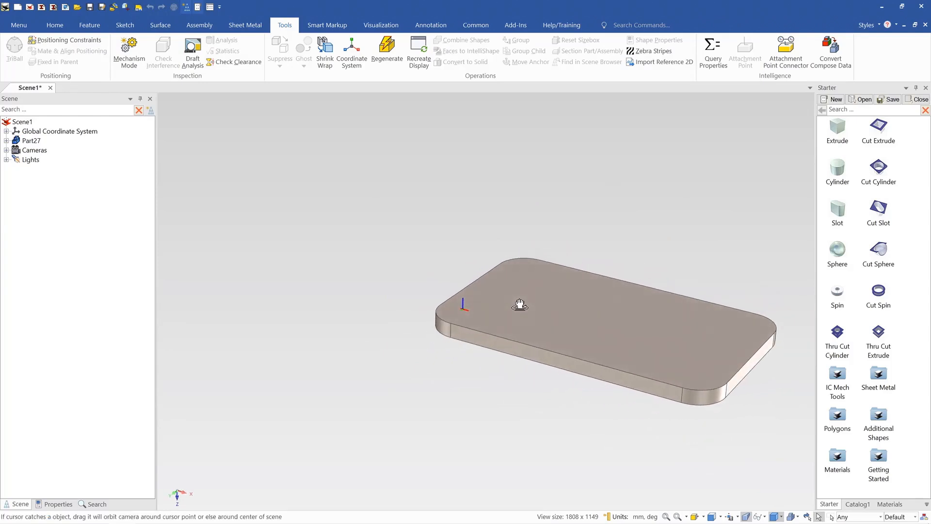
left_click(462, 309)
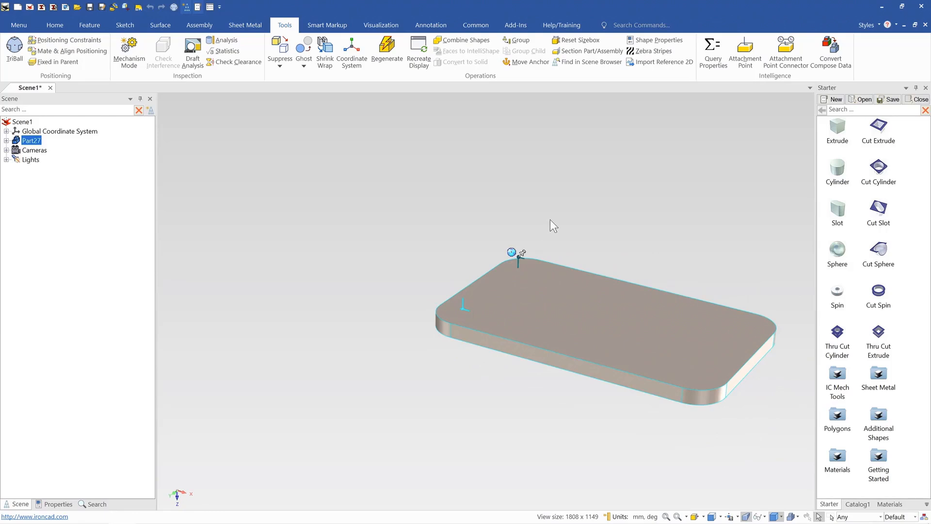
left_click(550, 219)
left_click(534, 289)
scroll(466, 308, "down", 1)
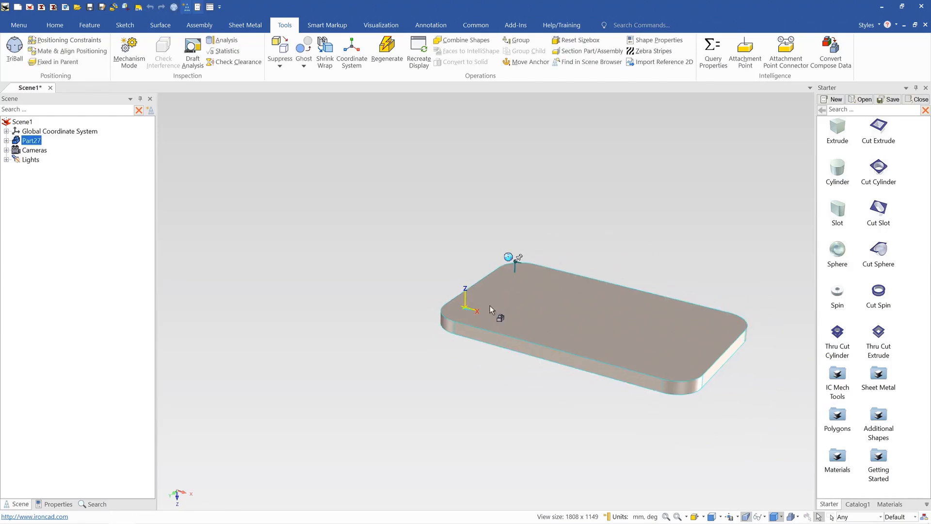
scroll(533, 228, "up", 2)
left_click(530, 212)
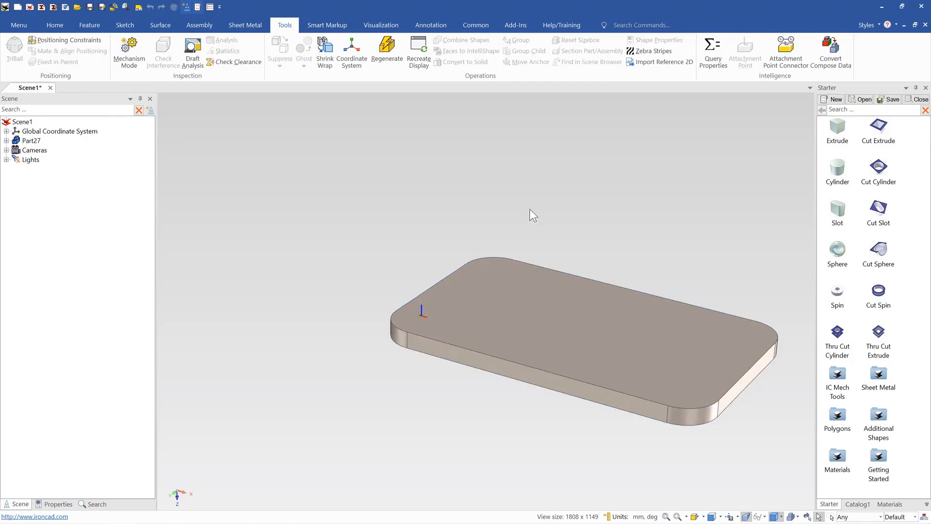
Step: Turn off the permanent display of attachment points in the scene's Show settings, and check it by selecting and deselecting the slab
right_click(508, 188)
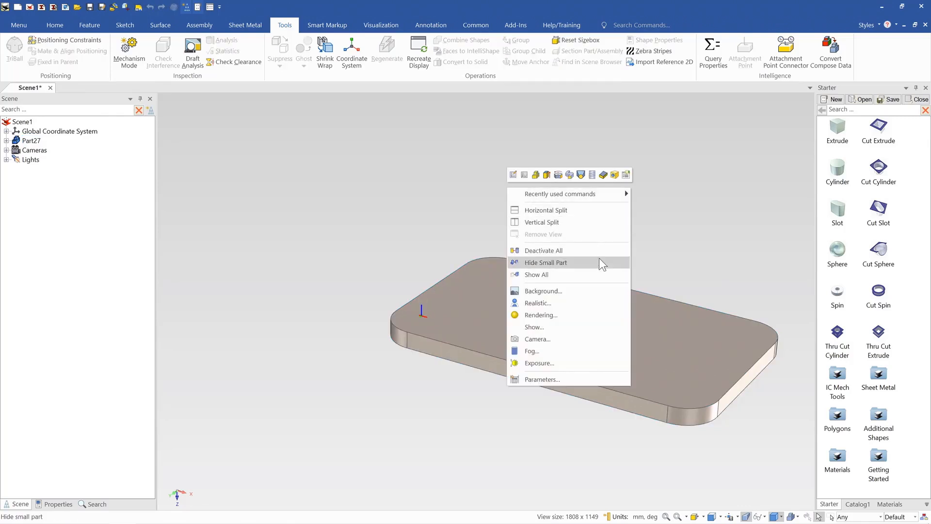
left_click(563, 326)
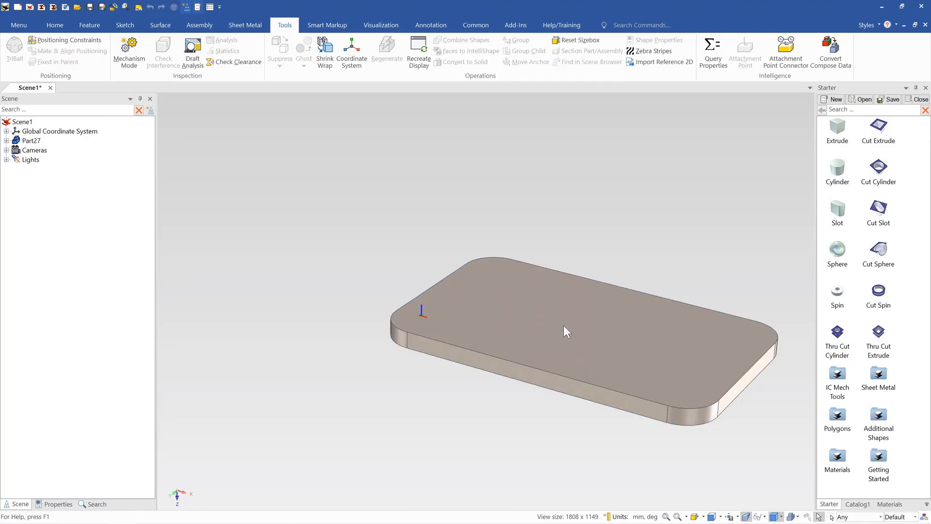
left_click(514, 377)
left_click(492, 285)
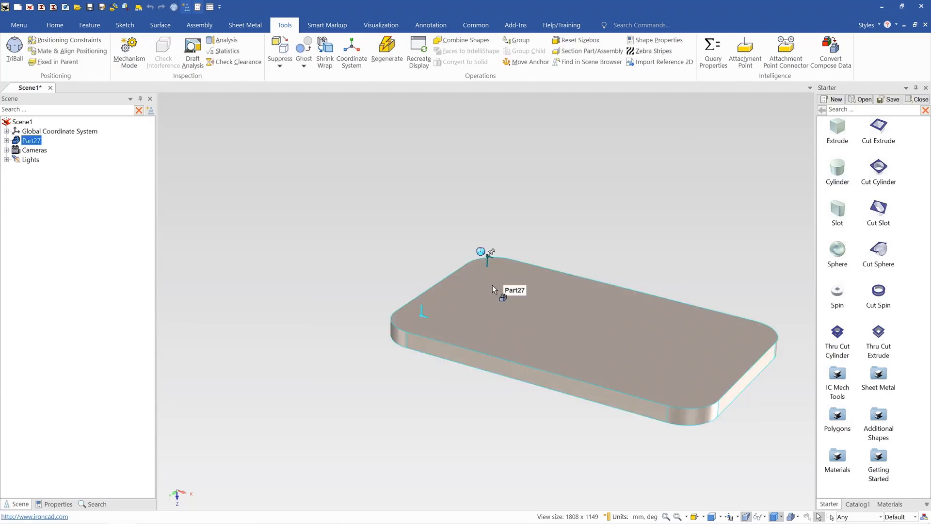
left_click(424, 215)
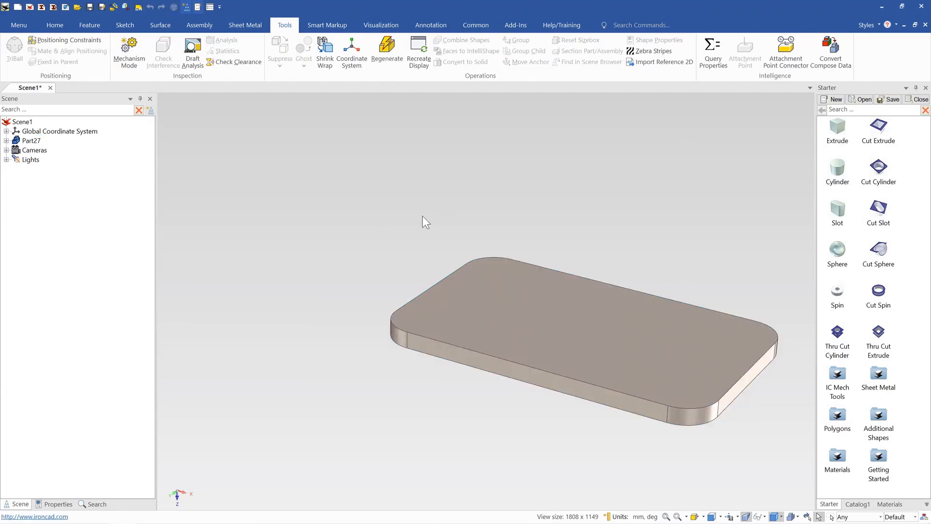
left_click(496, 291)
mouse_move(438, 317)
middle_mouse_down()
mouse_move(457, 327)
mouse_move(444, 313)
middle_mouse_up()
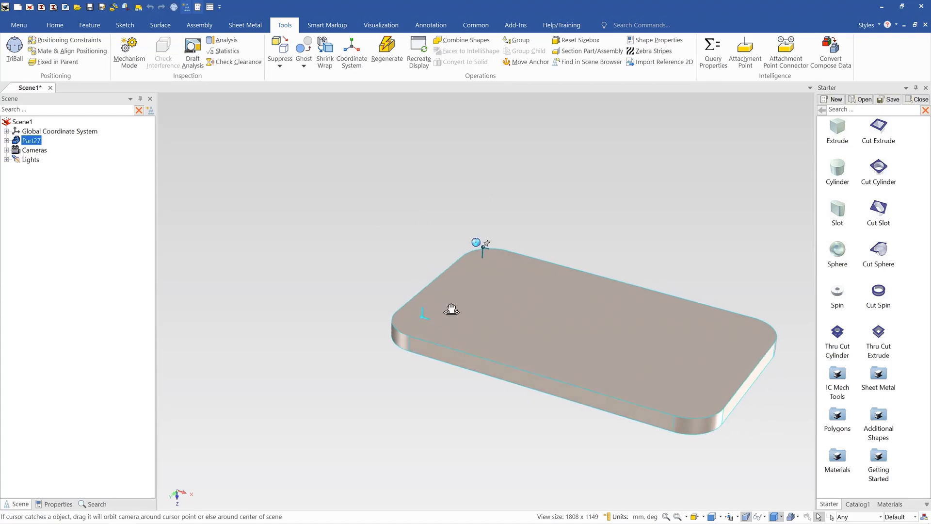
left_click(456, 298)
left_click(592, 199)
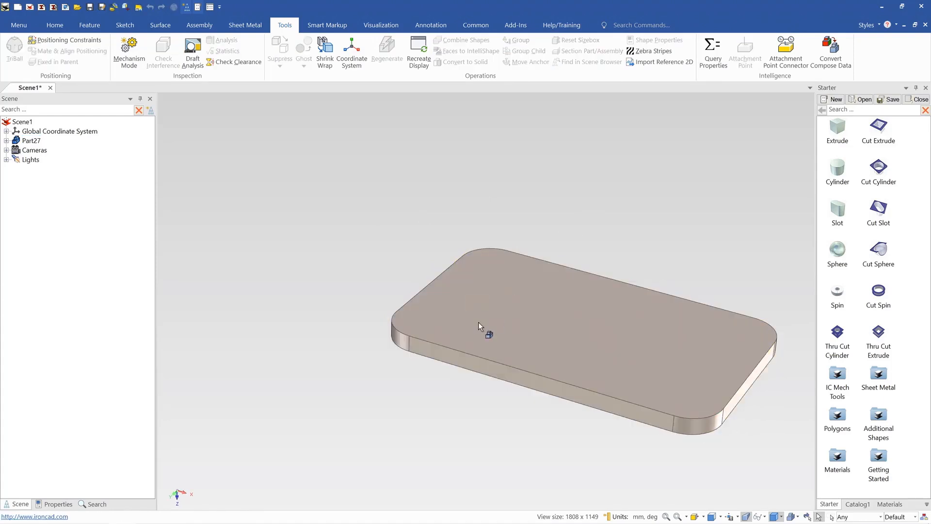
Step: Move the attachment point with the TriBall to a distance of 100 mm from the slab's long side face
left_click(479, 322)
mouse_move(479, 330)
middle_mouse_down()
mouse_move(408, 308)
mouse_move(441, 329)
mouse_move(447, 301)
mouse_move(491, 329)
mouse_move(450, 313)
mouse_move(468, 345)
mouse_move(462, 323)
middle_mouse_up()
scroll(440, 311, "up", 3)
left_click(451, 314)
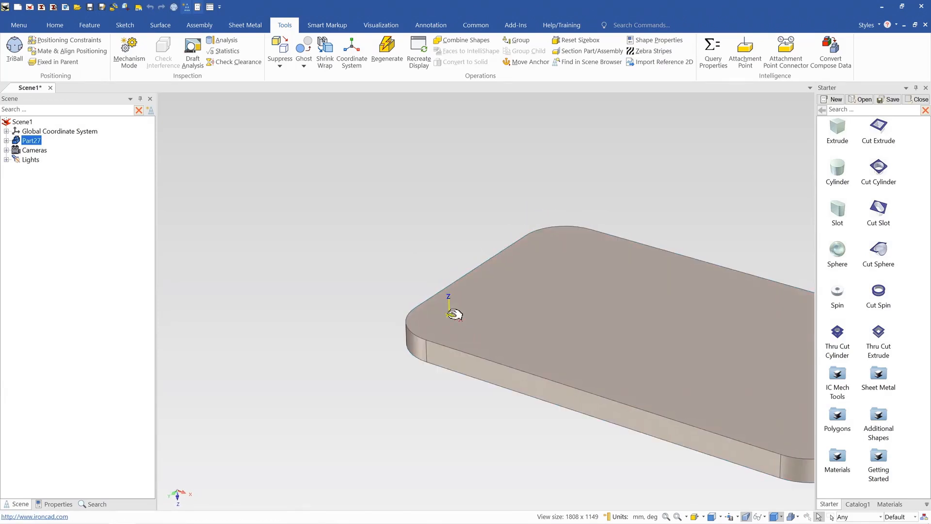
key("F10")
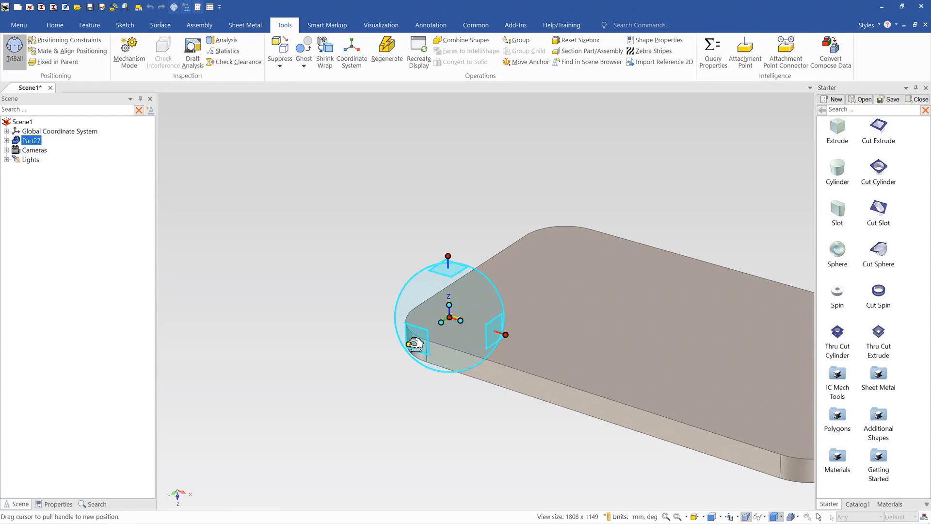
right_click(410, 344)
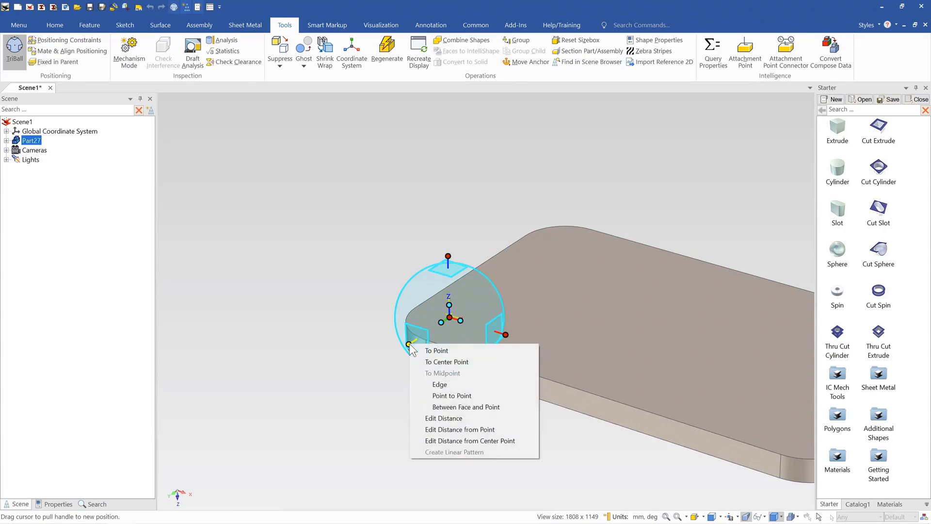
left_click(485, 429)
left_click(482, 371)
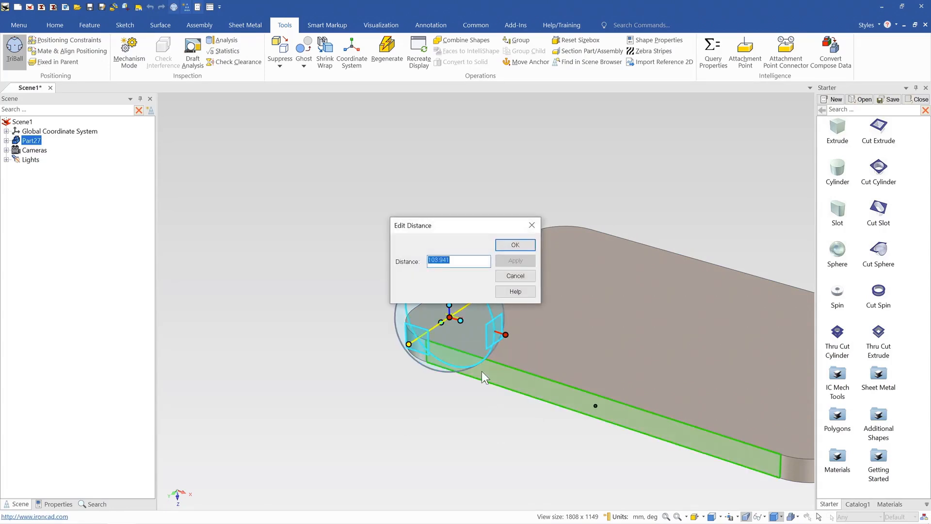
type("100")
key("Return")
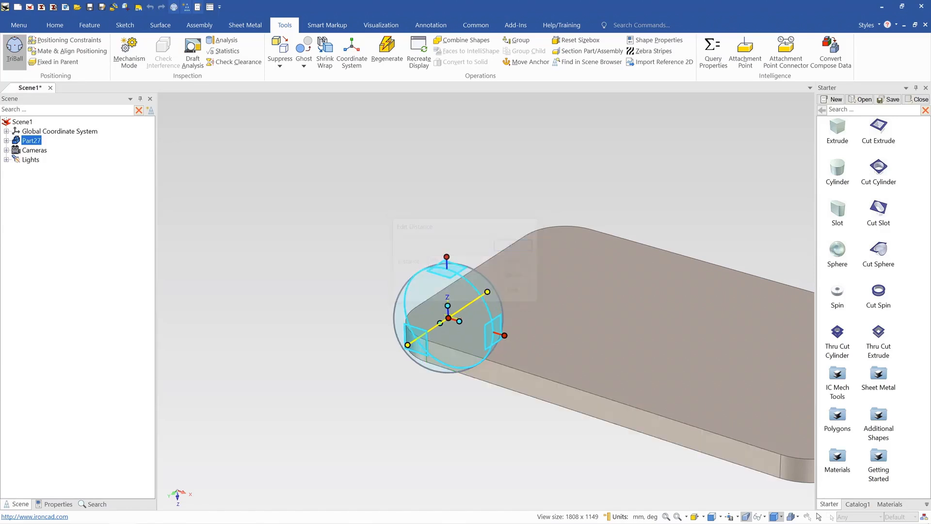
Step: Move the attachment point with the TriBall to a distance of 100 mm from the slab's short side edge
left_click(505, 336)
right_click(505, 335)
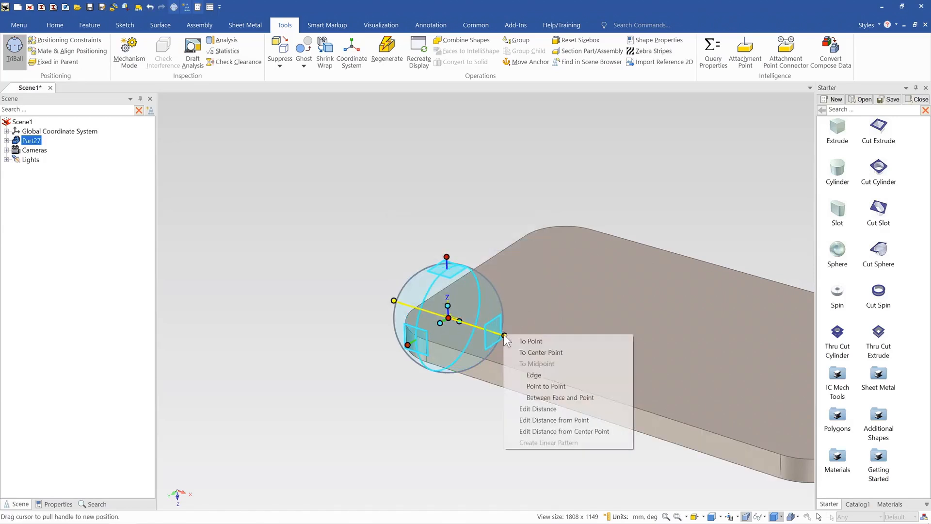
left_click(595, 421)
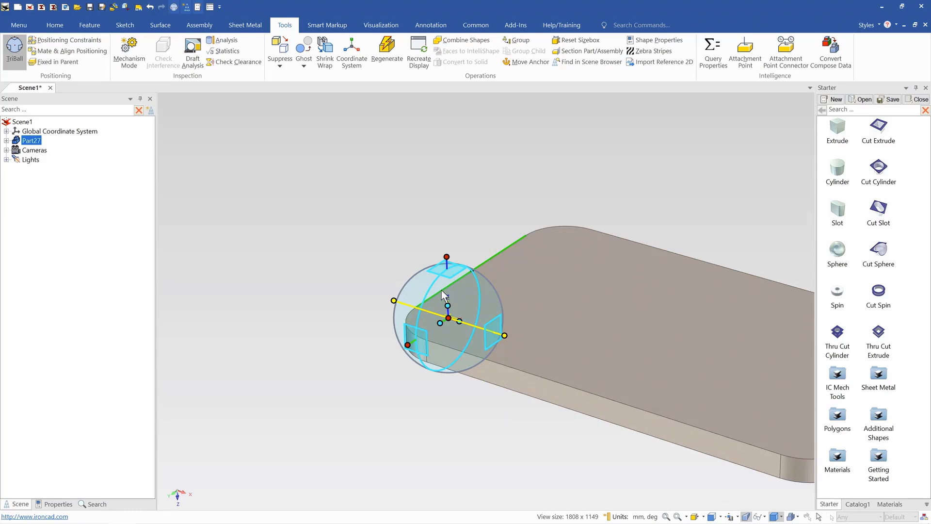
left_click(442, 292)
type("100")
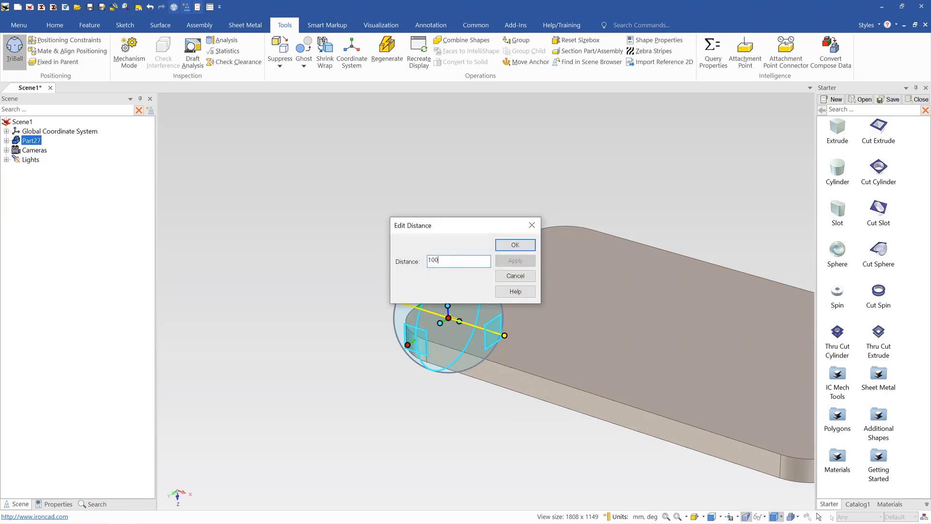
key("Return")
left_click(435, 271)
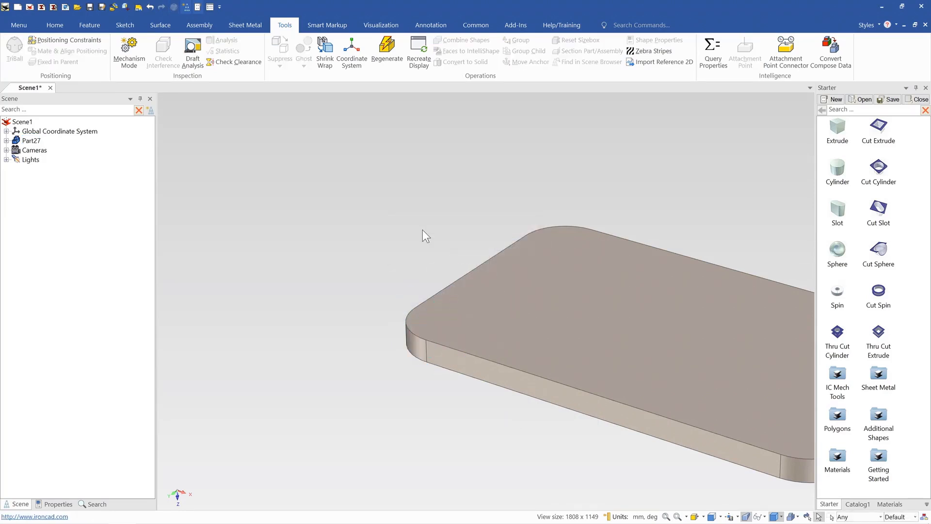
left_click(466, 297)
middle_click_drag(516, 308, 413, 345)
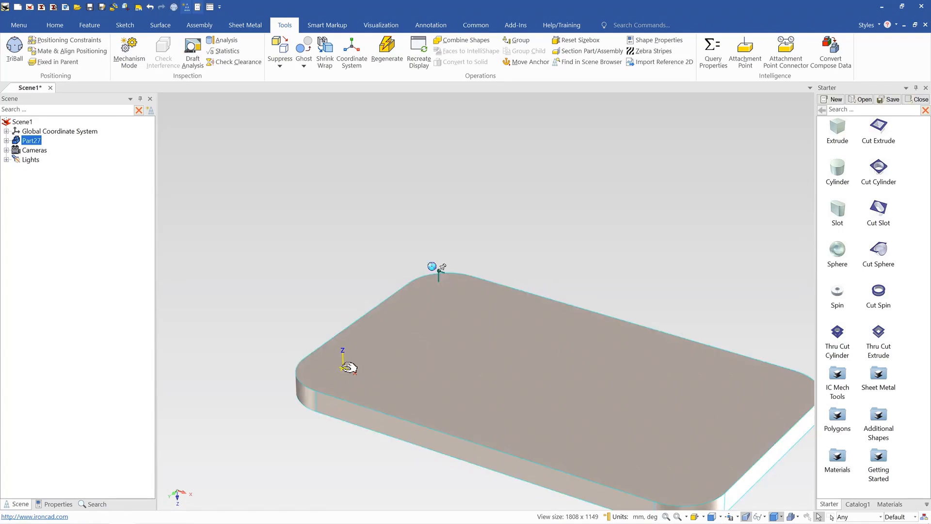
key("F10")
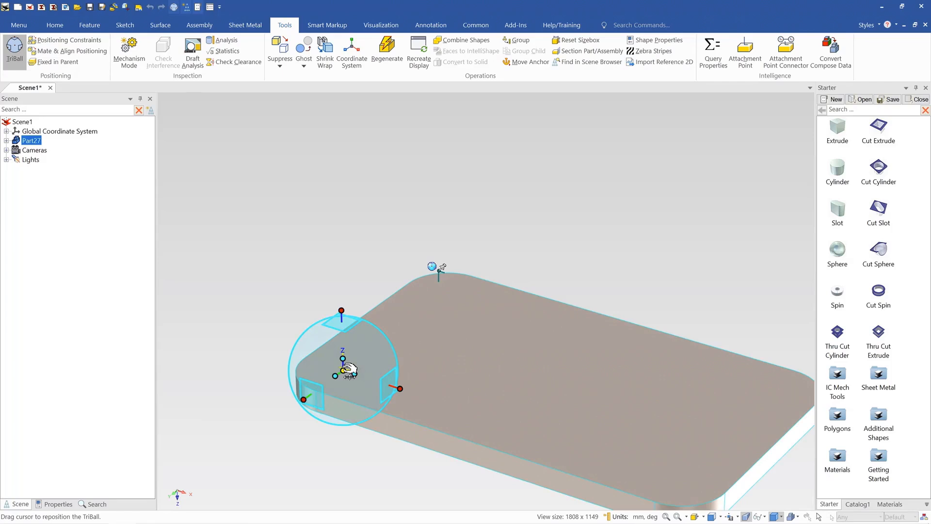
key("F10")
right_click(344, 369)
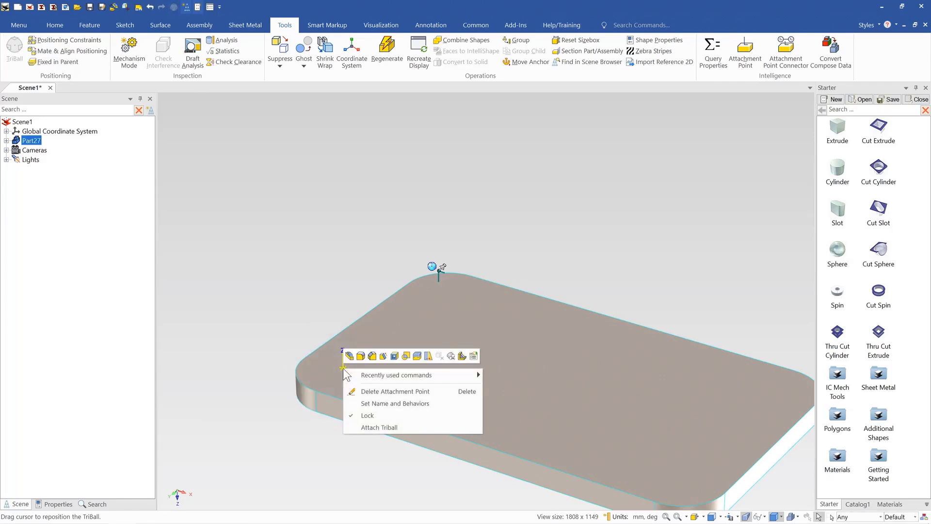
key("Escape")
key("Escape")
Step: Create one linked copy of the attachment point with the TriBall, 400 mm away along the slab's short side
left_click(350, 370)
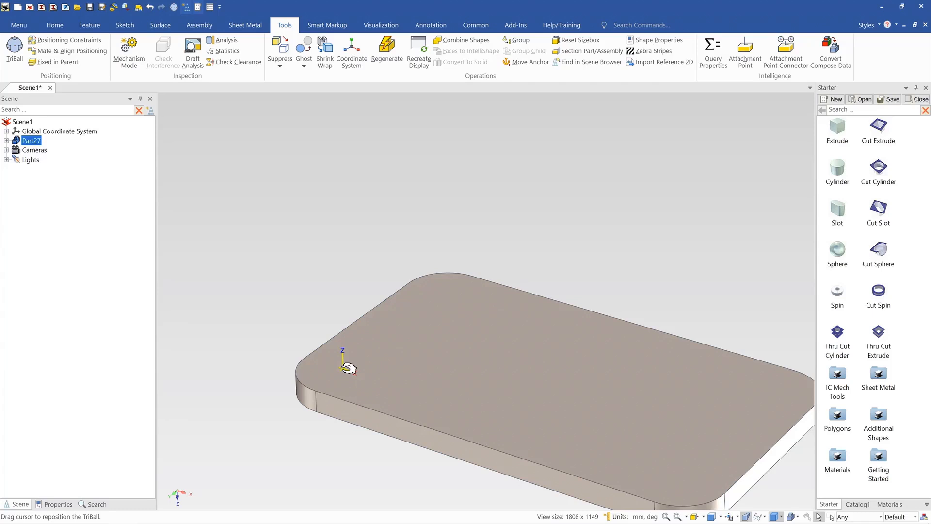
key("F10")
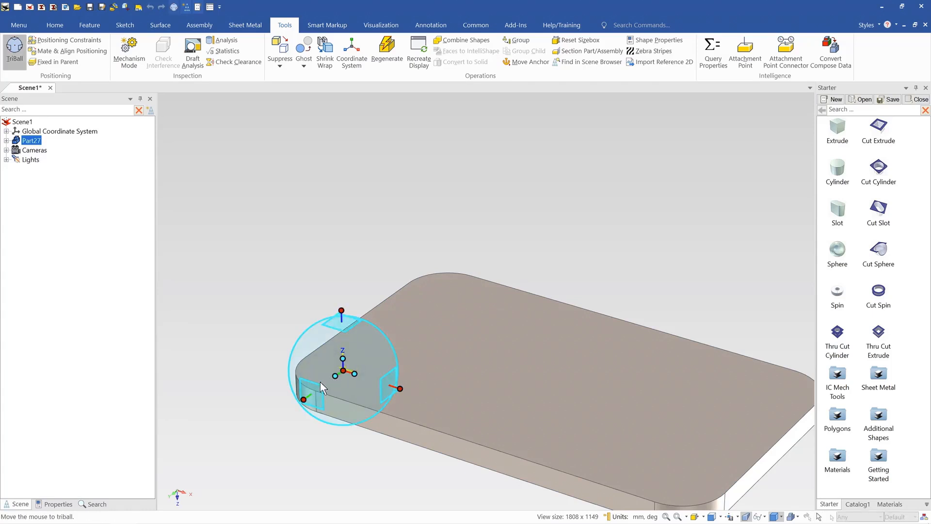
left_click_drag(304, 399, 396, 331)
right_click_drag(304, 406, 304, 403)
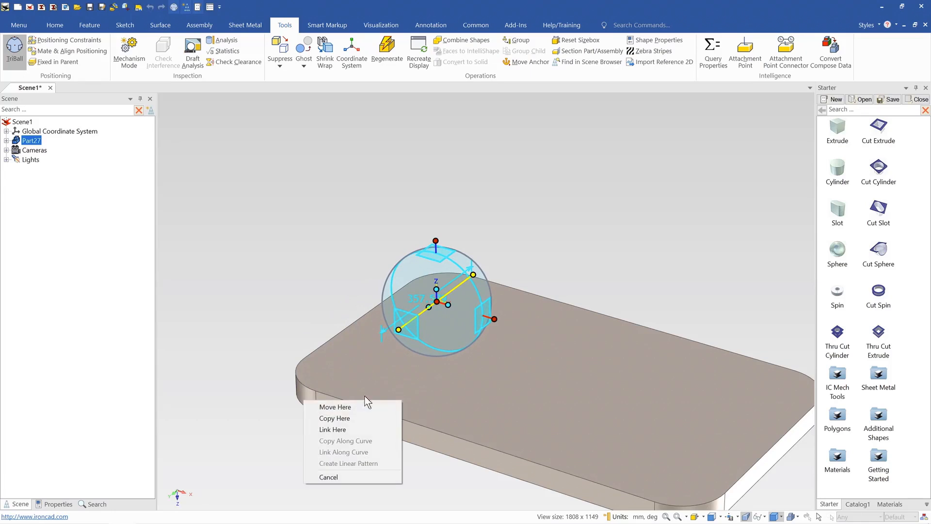
left_click(371, 430)
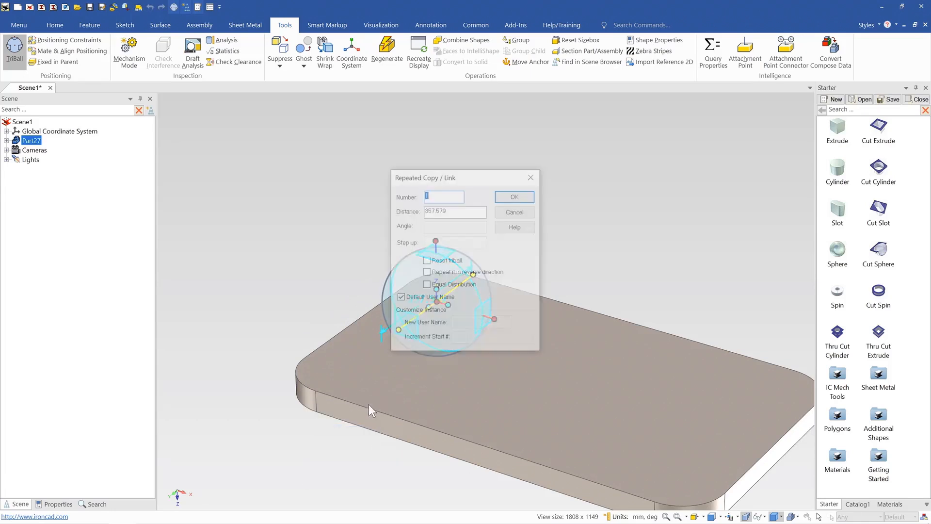
key("Tab")
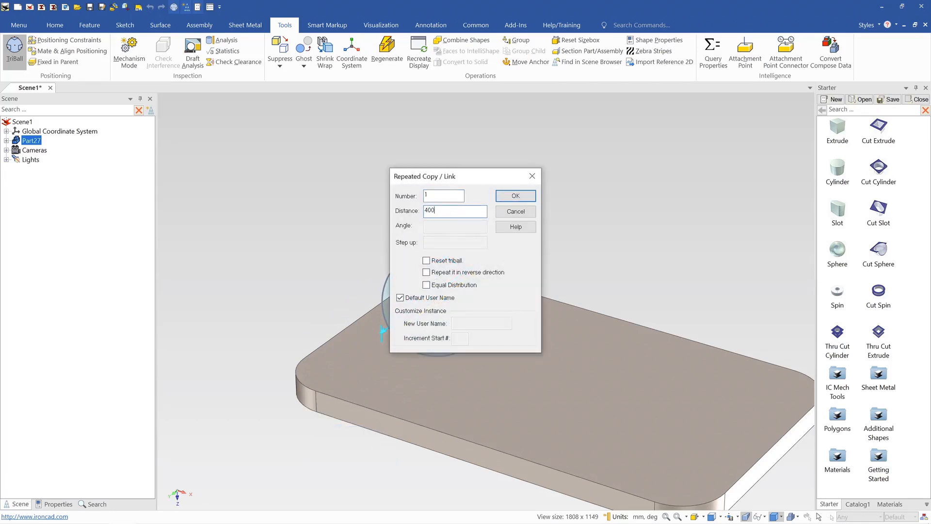
key("Return")
key("Escape")
key("Escape")
Step: Select and deselect the slab and its two attachment points to examine how the link between them is displayed
middle_click_drag(441, 337, 376, 384)
left_click(409, 377)
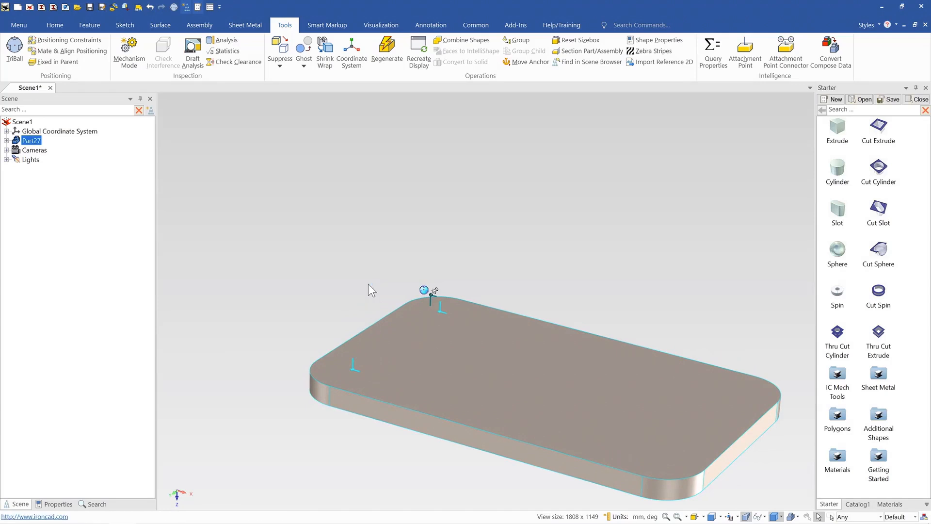
left_click(368, 283)
middle_click_drag(394, 328, 382, 351)
left_click(383, 365)
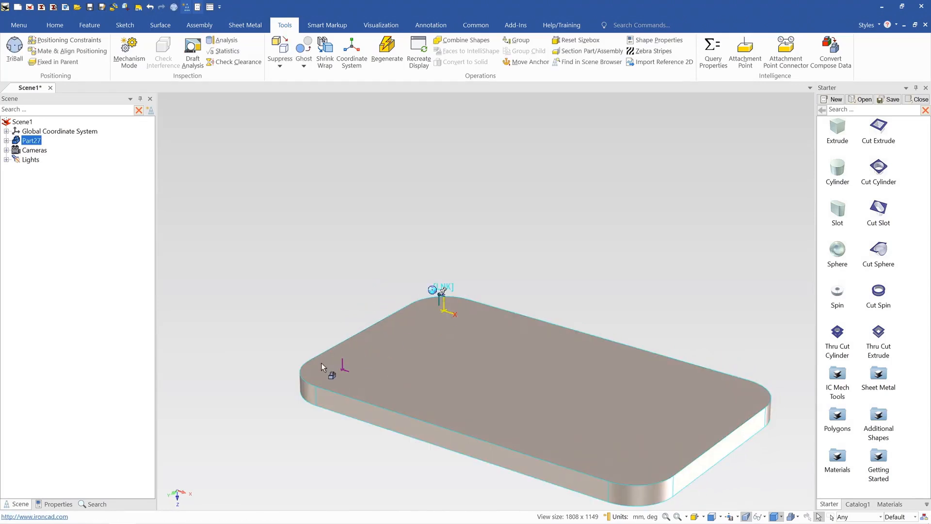
mouse_move(327, 369)
middle_mouse_down()
mouse_move(297, 377)
mouse_move(258, 366)
mouse_move(323, 377)
middle_mouse_up()
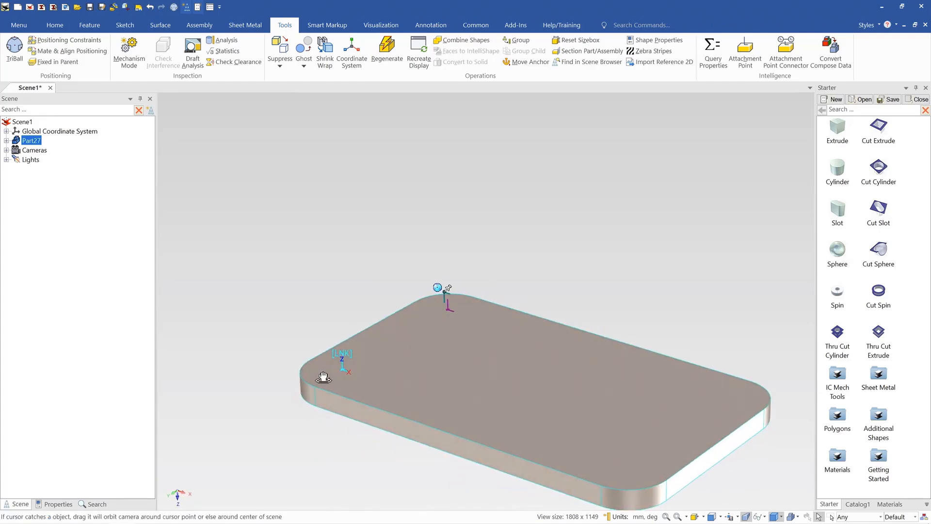
left_click(485, 259)
left_click(381, 380)
scroll(380, 383, "down", 2)
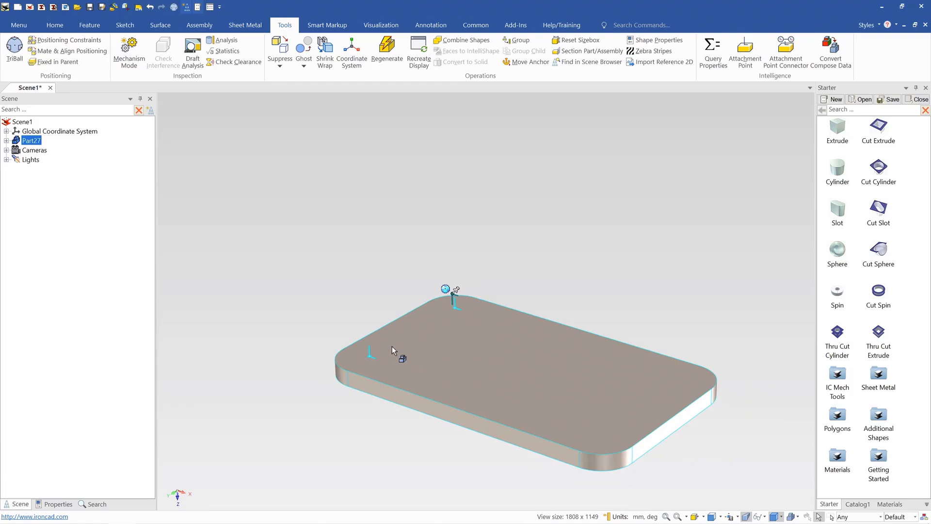
scroll(420, 341, "up", 2)
Step: Widen the slab freehand with its sizebox to check how the attachment points react, and undo the width change
left_click(462, 331)
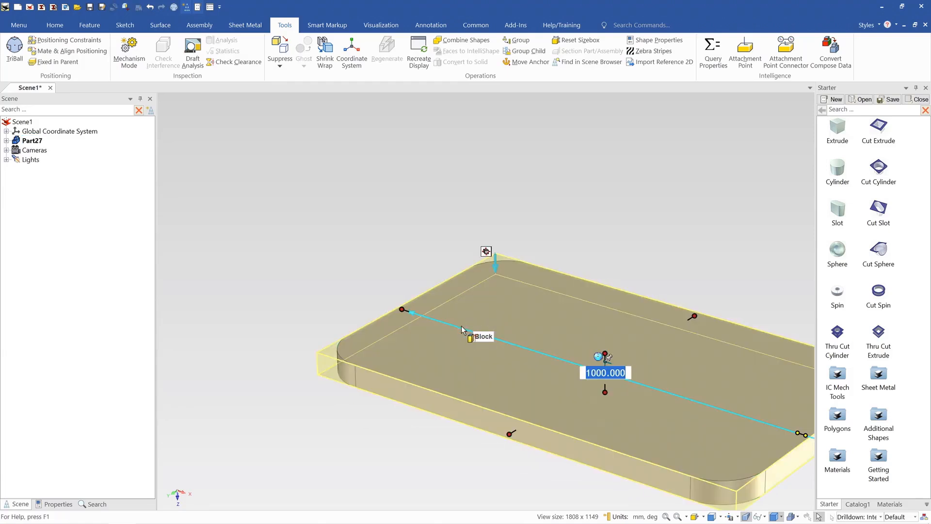
left_click(465, 343)
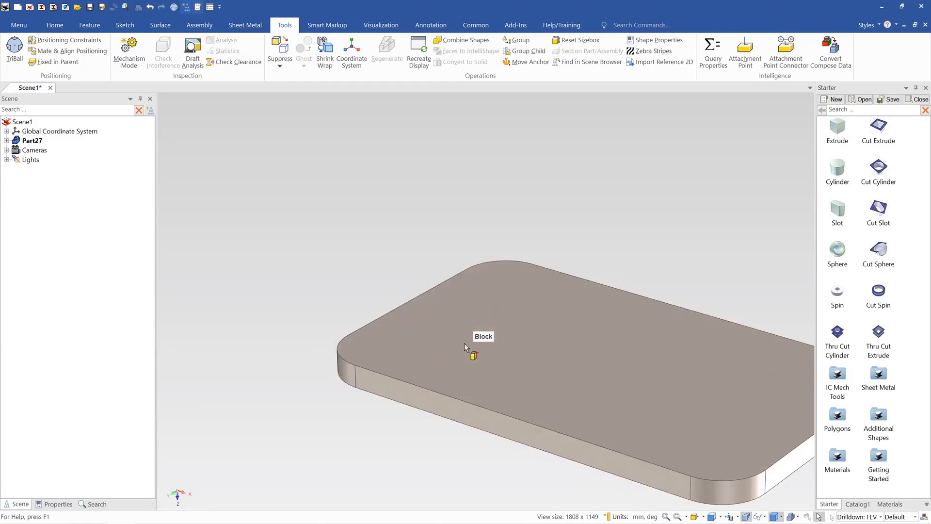
left_click(361, 291)
left_click(484, 327)
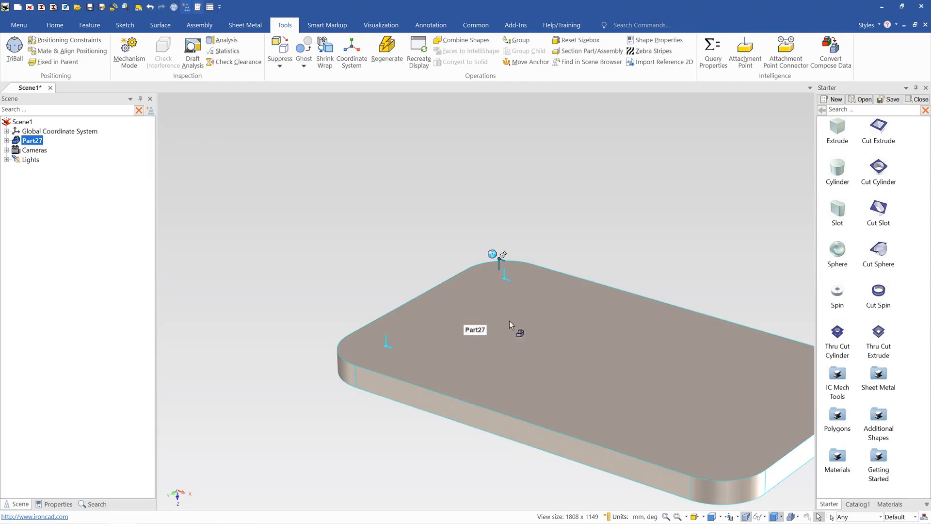
left_click(494, 329)
scroll(493, 329, "down", 1)
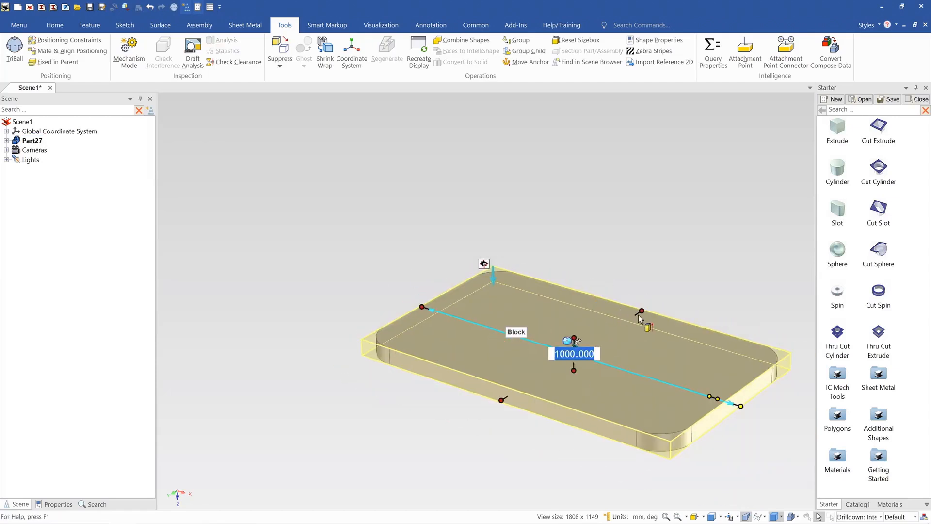
scroll(649, 300, "up", 1)
left_click(694, 229)
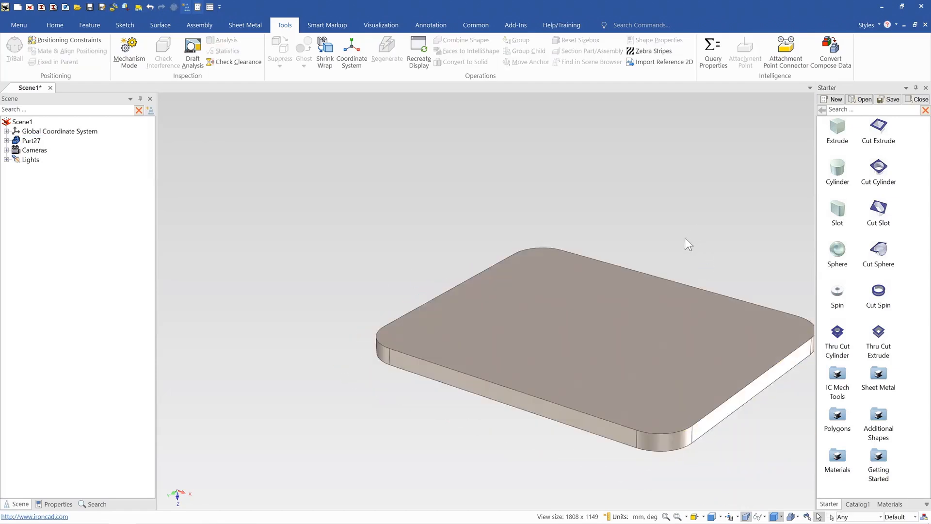
left_click(597, 309)
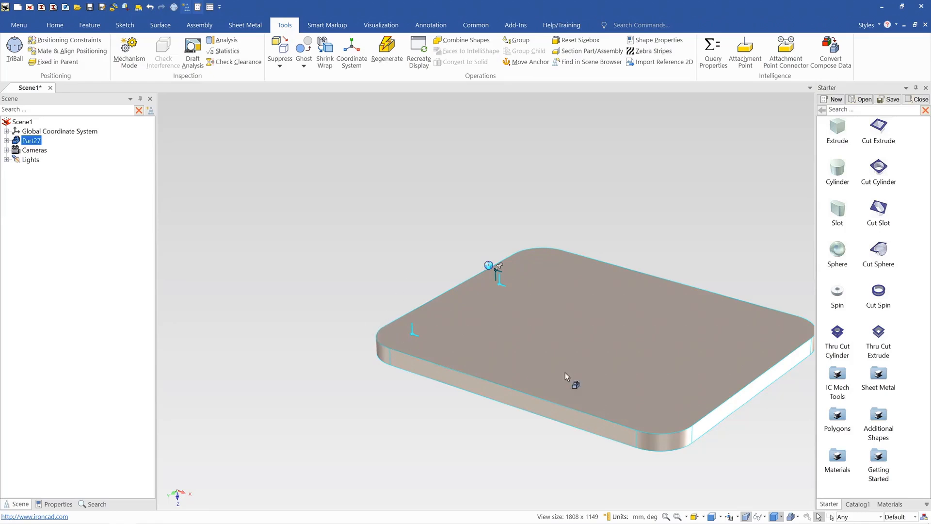
key("ctrl+z")
Step: Delete the linked copy of the attachment point near the slab's far rounded corner
left_click(389, 334)
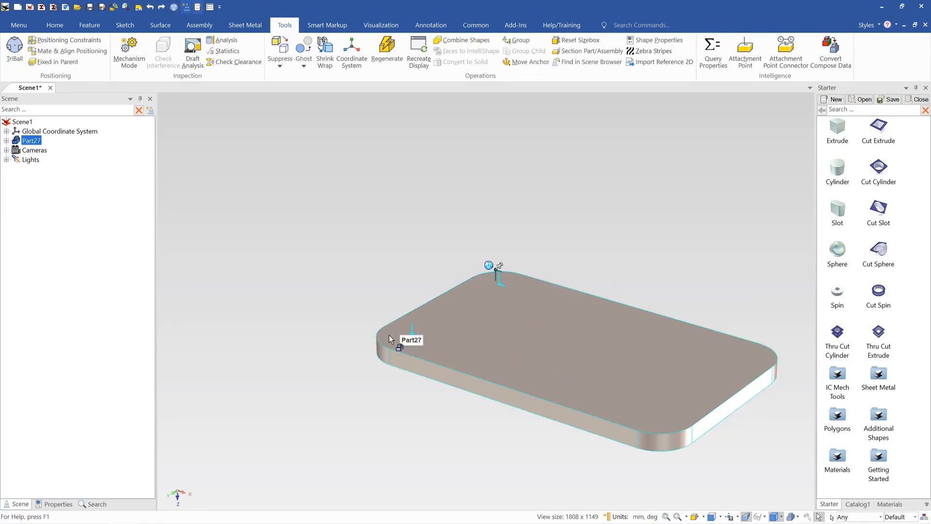
scroll(388, 324, "up", 3)
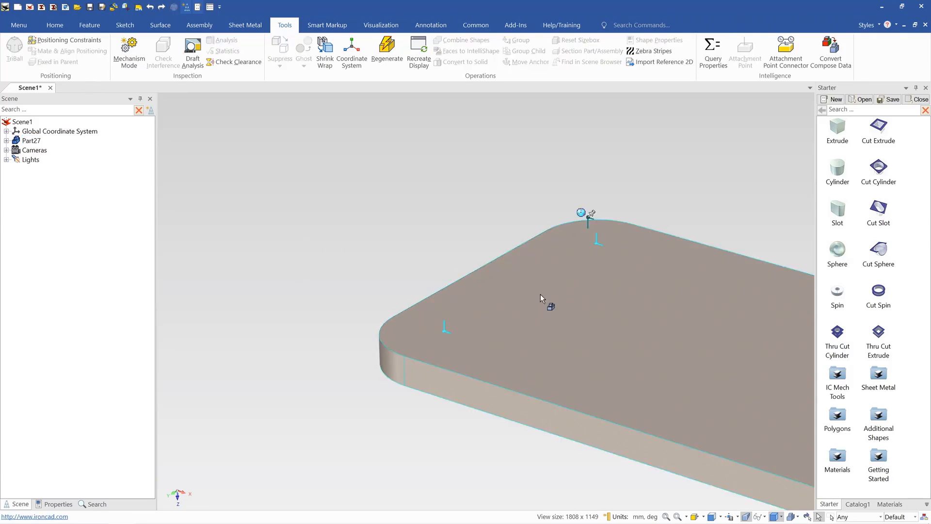
scroll(541, 294, "down", 2)
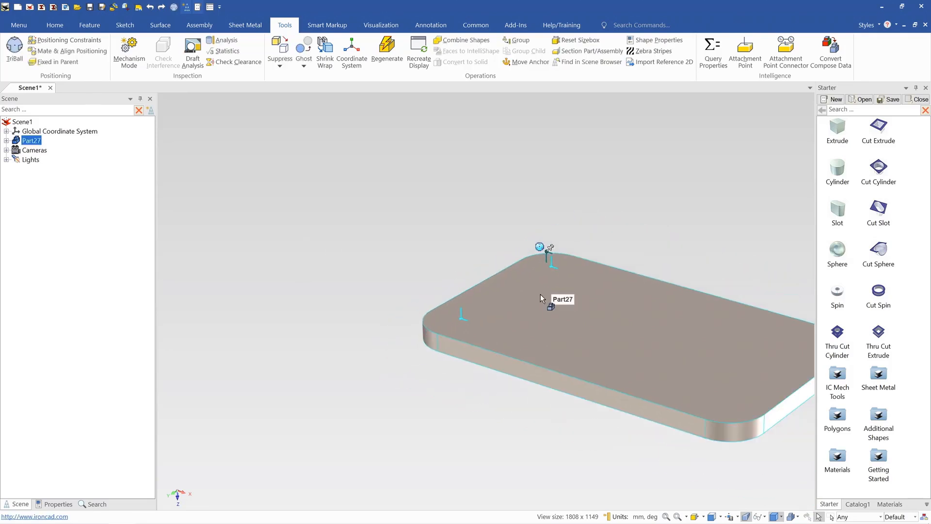
left_click(557, 261)
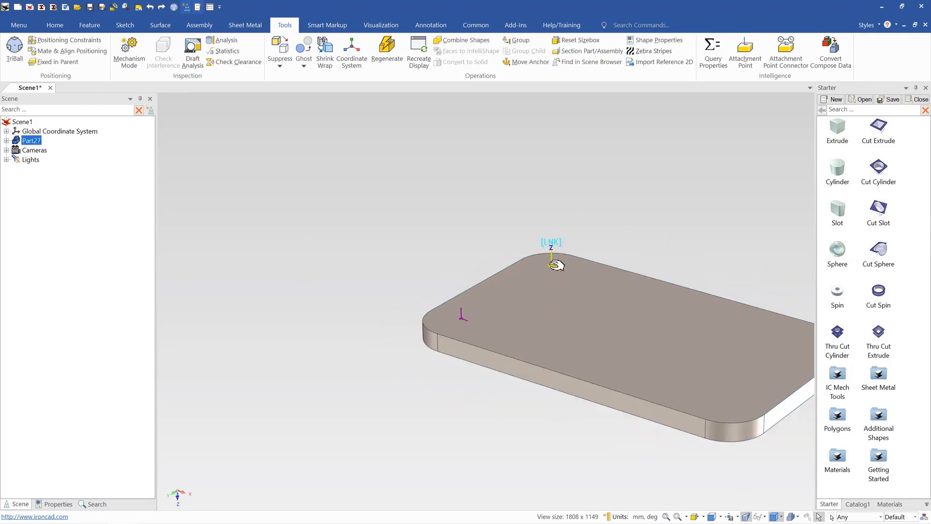
scroll(542, 264, "up", 2)
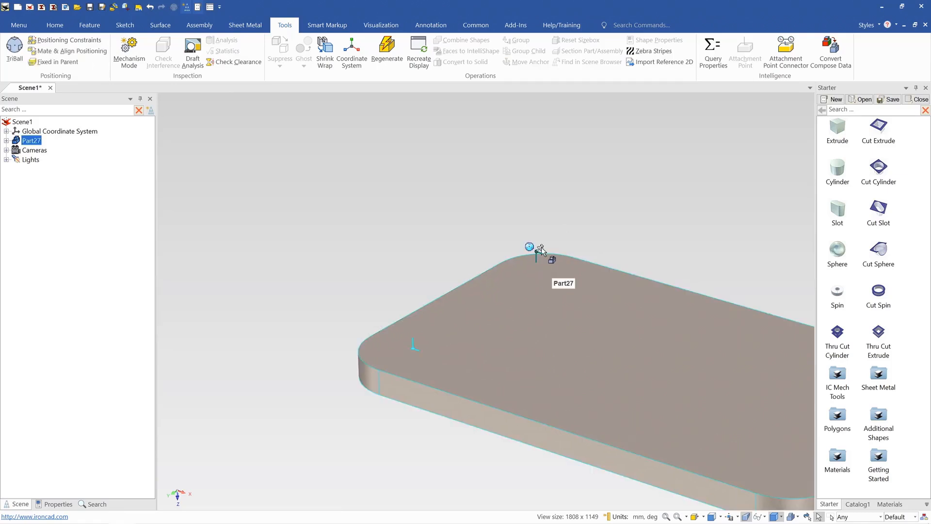
Step: Add a new attachment point to the slab on the arc edge of the far rounded corner
scroll(531, 267, "up", 4)
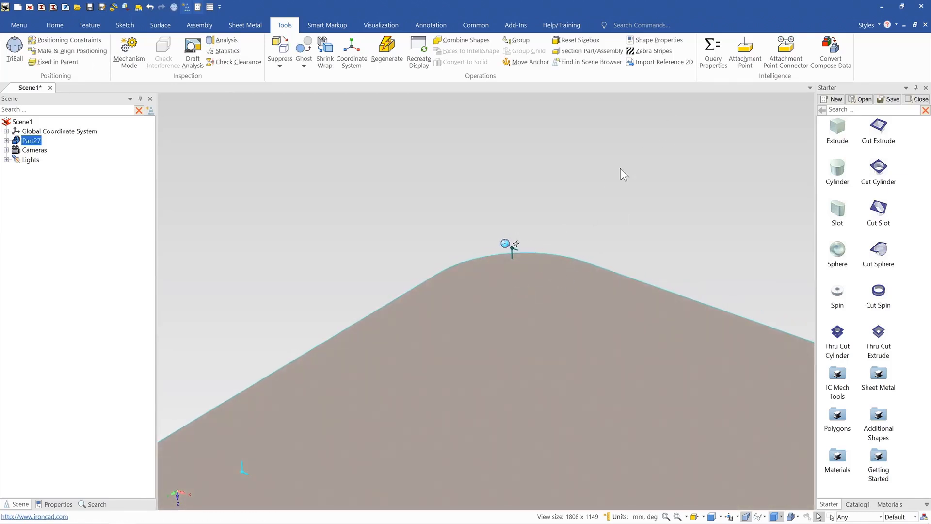
left_click(738, 62)
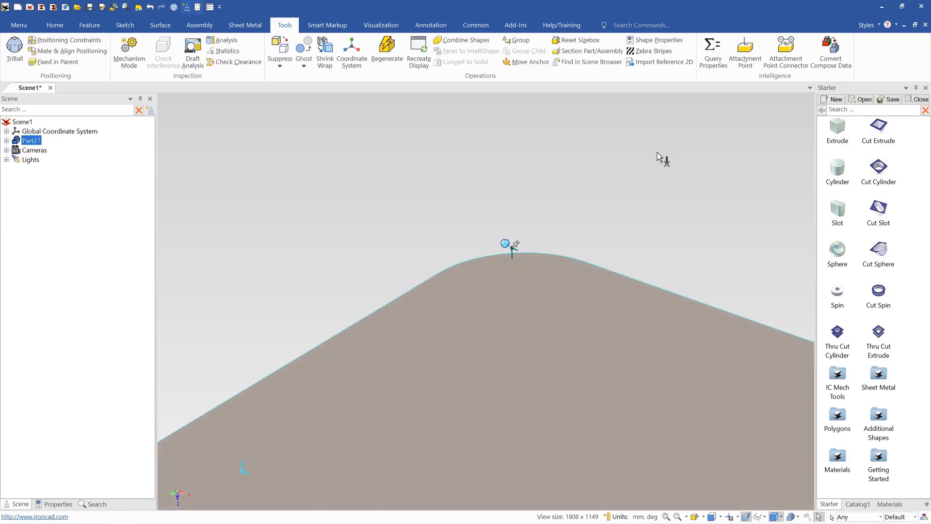
left_click(509, 253)
middle_click_drag(512, 278, 470, 299)
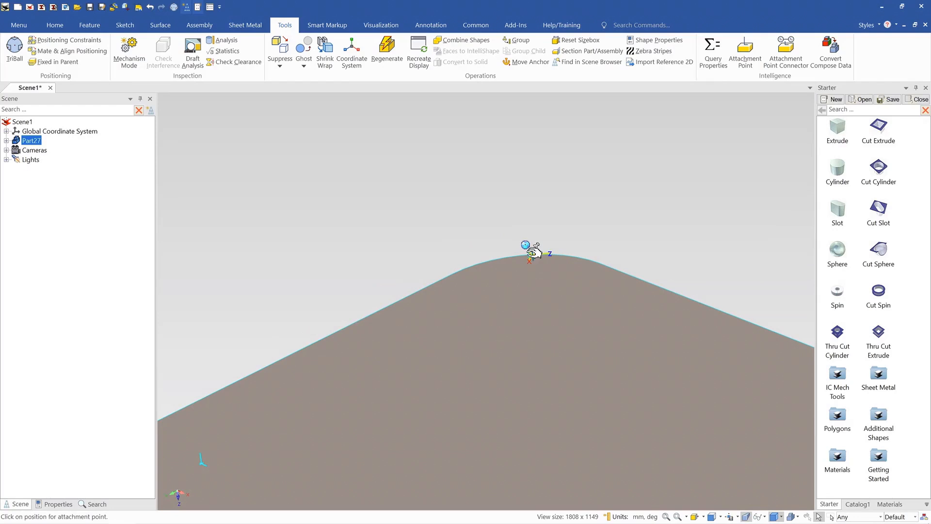
Step: Rotate the new attachment point 90° with the TriBall so its Z axis stands perpendicular to the underside, and shift it freehand inward from the corner
key("F10")
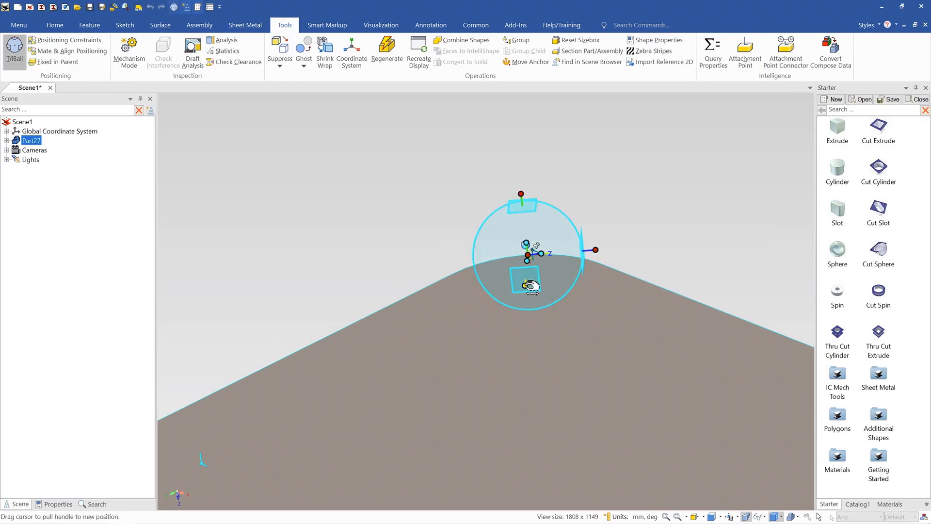
left_click_drag(557, 253, 539, 241)
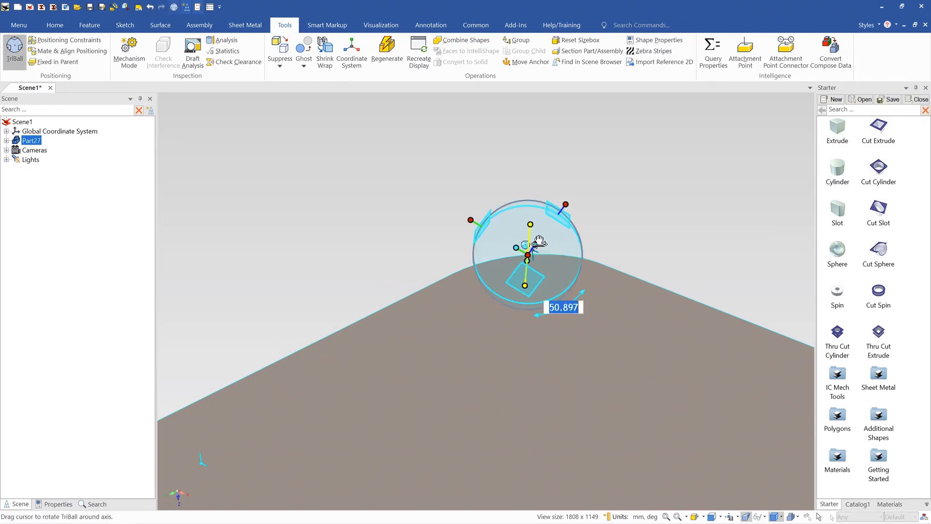
type("90")
key("Return")
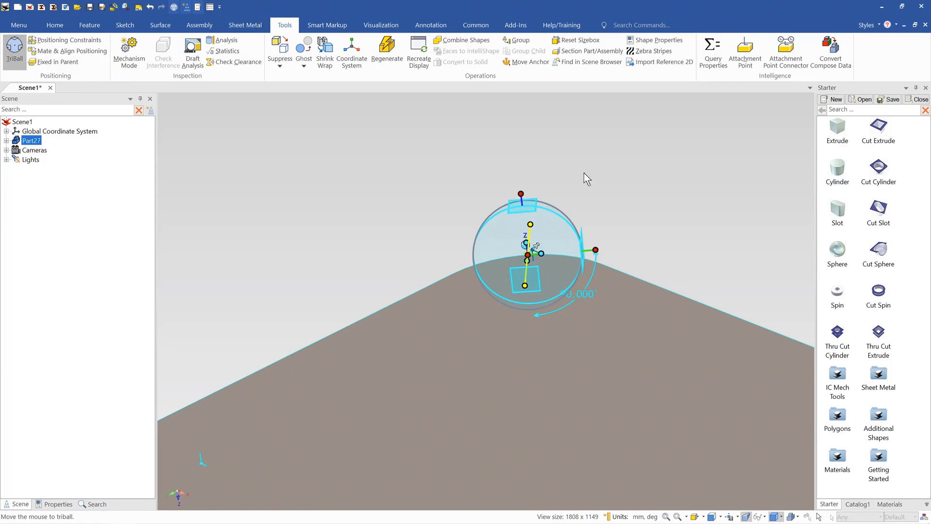
left_click_drag(525, 286, 521, 332)
left_click(589, 214)
middle_click_drag(529, 325, 531, 286)
scroll(532, 285, "down", 2)
Step: Rotate the new attachment point 45° about its Z axis with the TriBall
left_click(509, 239)
left_click_drag(493, 301, 508, 305)
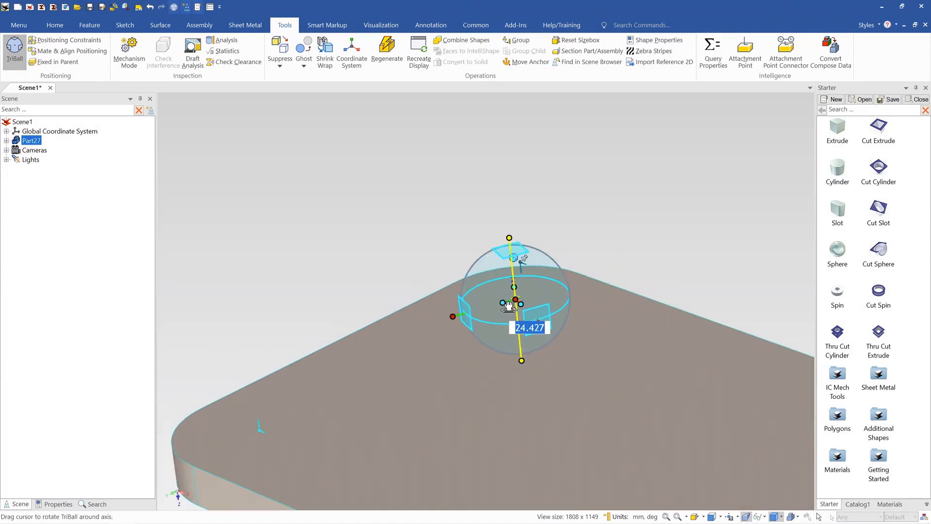
type("45")
key("Return")
left_click(572, 213)
Step: Position the new attachment point 100 mm from the underside's long edge using the TriBall's distance-from-point option
left_click(467, 324)
right_click(467, 324)
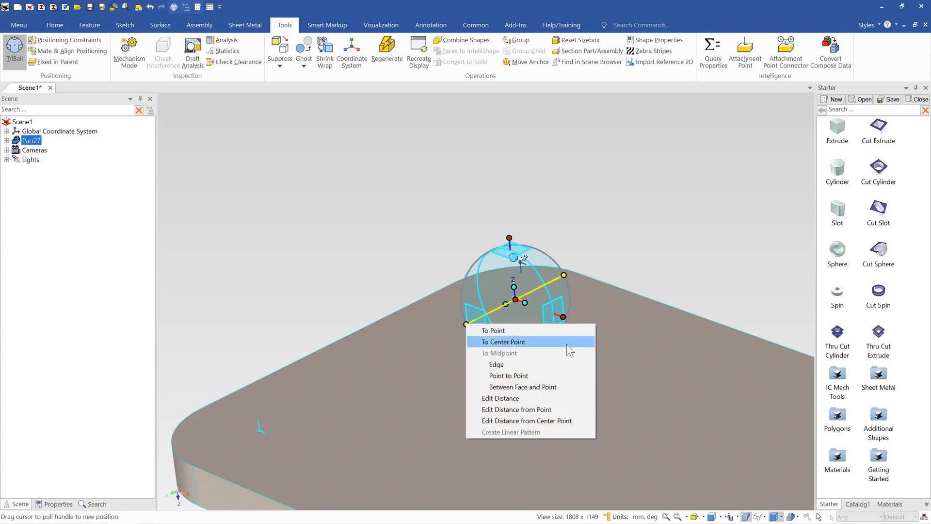
left_click(554, 412)
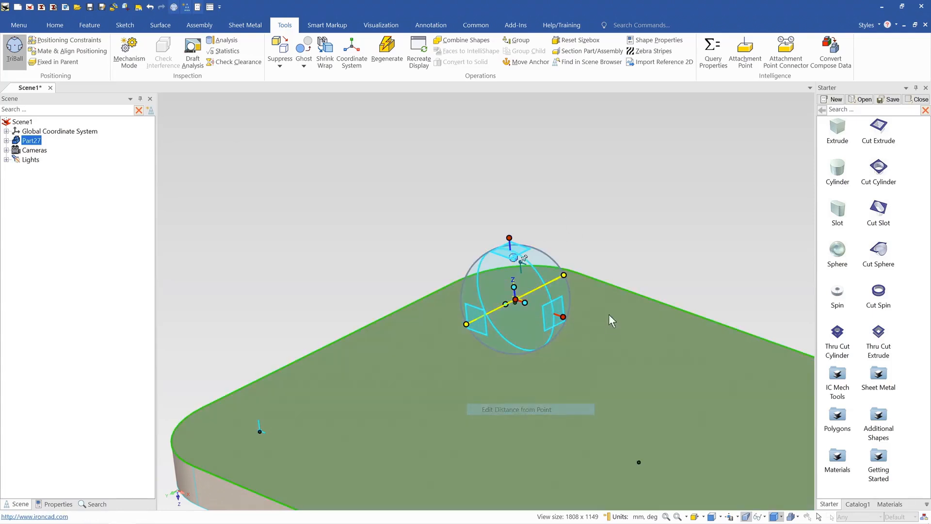
left_click(615, 286)
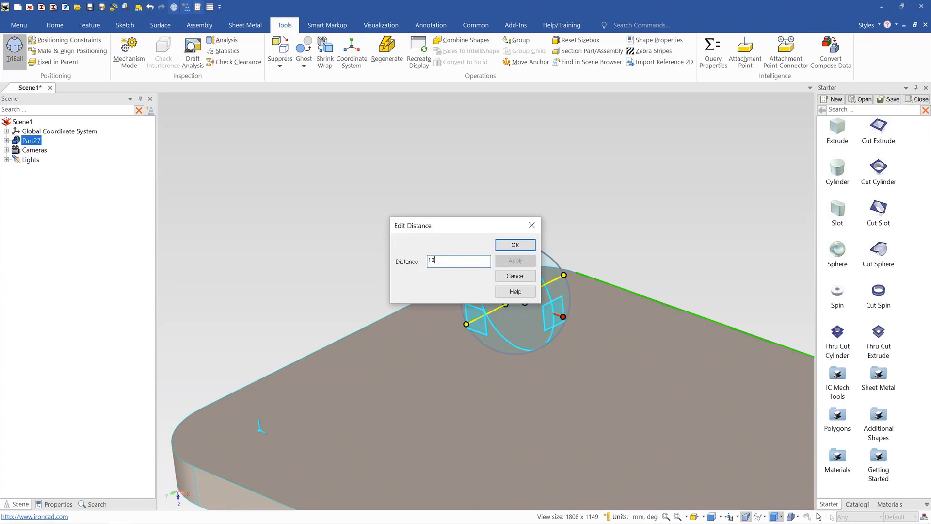
key("Return")
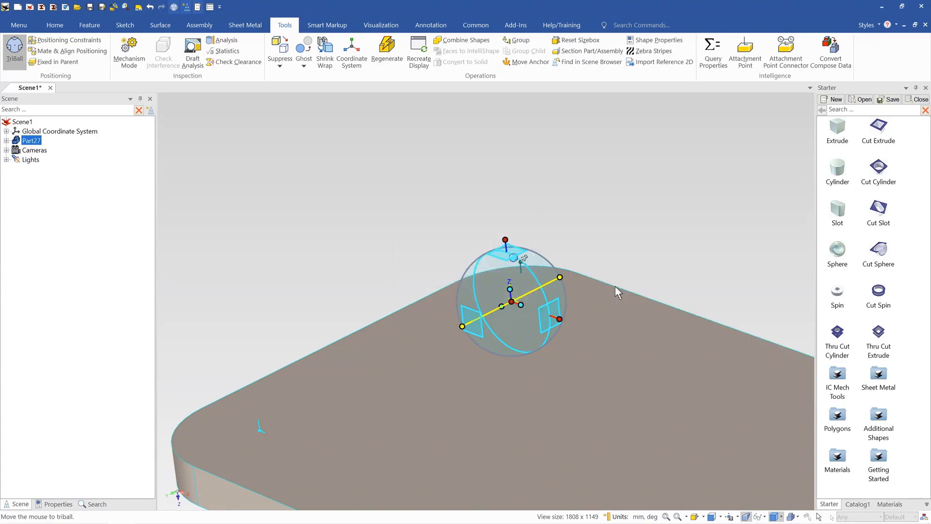
Step: Position the same attachment point 100 mm from the underside's adjoining short edge and leave the TriBall
right_click(564, 318)
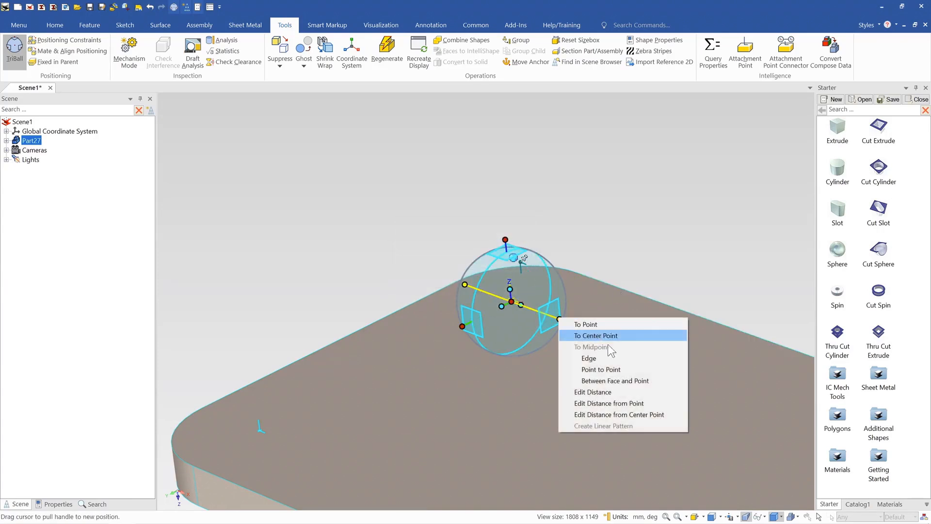
left_click(631, 403)
left_click(422, 298)
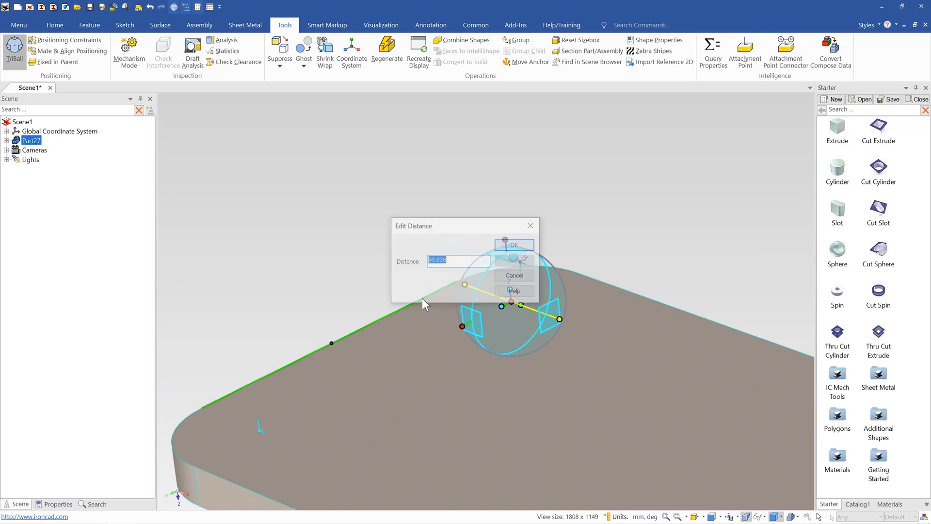
type("100")
key("Return")
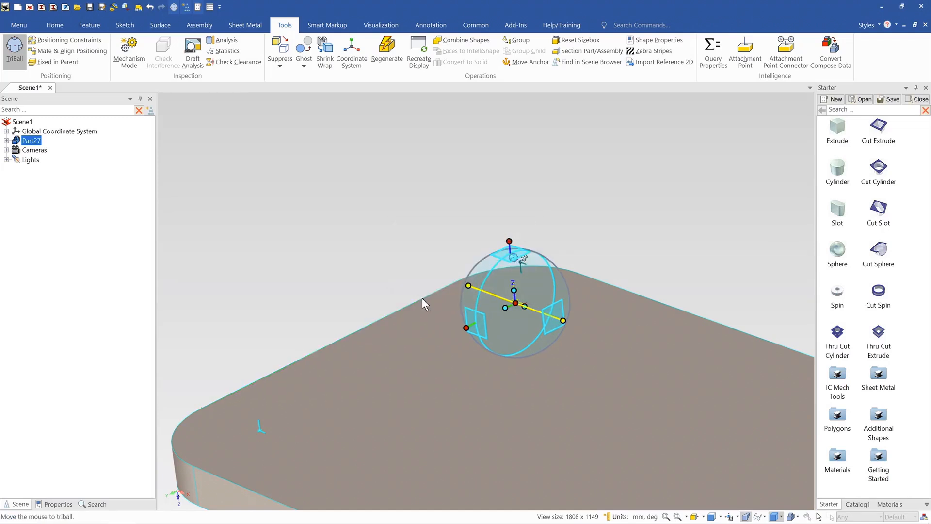
left_click(606, 244)
Step: Enlarge the slab block freehand from several sides to about 1201 mm long and 920 mm wide
scroll(529, 340, "down", 3)
left_click(516, 355)
scroll(503, 367, "down", 4)
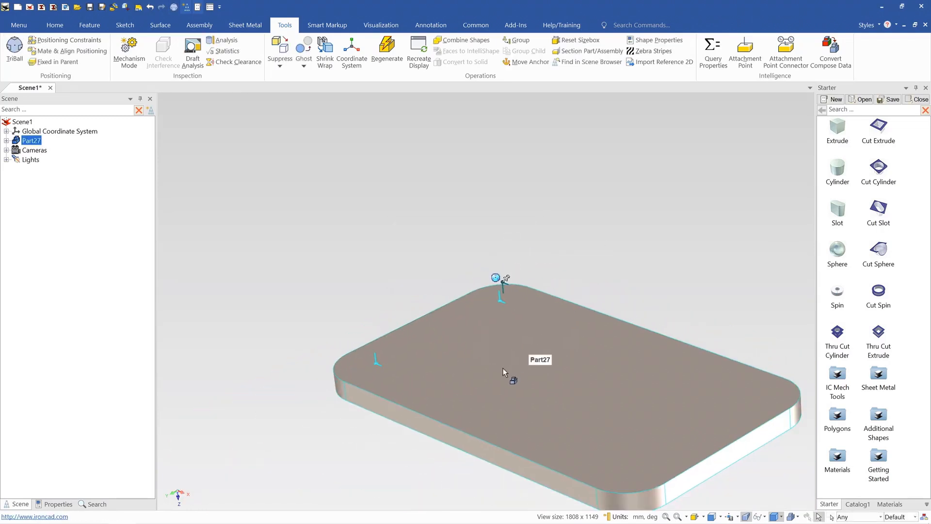
middle_click_drag(484, 367, 490, 374)
left_click(490, 374)
scroll(490, 376, "down", 3)
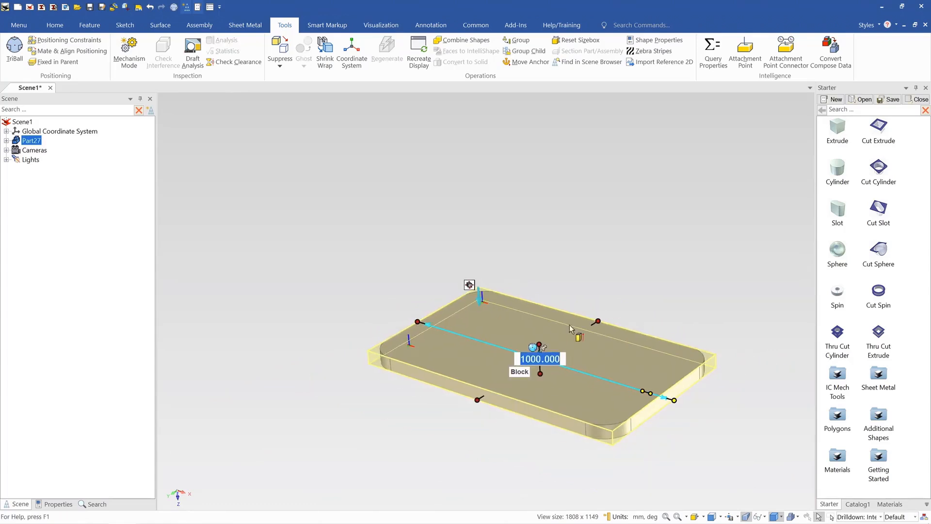
left_click_drag(597, 323, 624, 304)
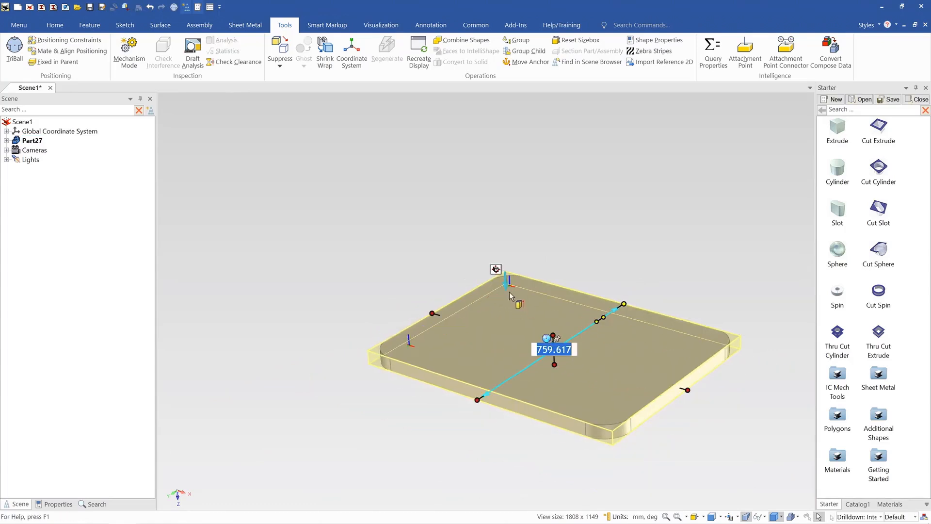
left_click_drag(433, 312, 390, 302)
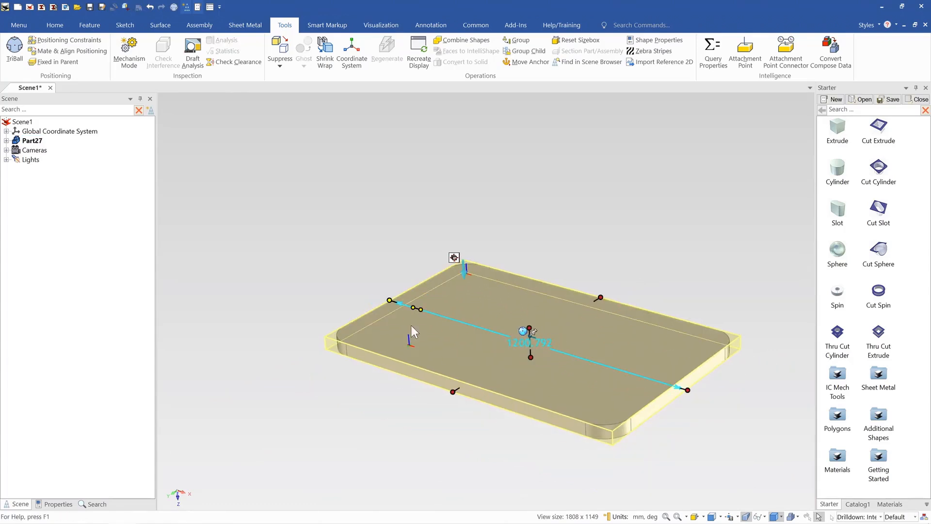
left_click_drag(453, 391, 421, 411)
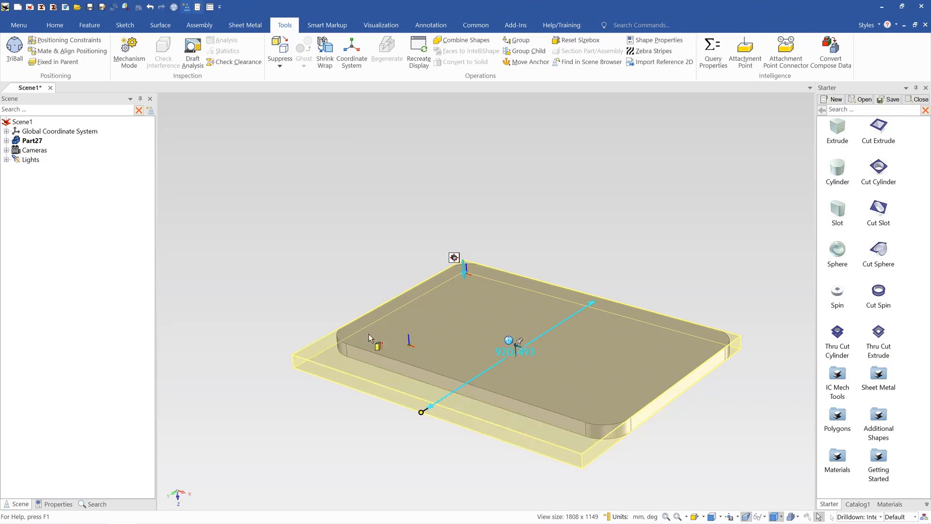
left_click(522, 262)
Step: Add an attachment point to the slab at the centre of its near short side face
mouse_move(480, 324)
middle_mouse_down()
mouse_move(549, 338)
mouse_move(579, 394)
mouse_move(529, 445)
mouse_move(488, 382)
mouse_move(476, 326)
mouse_move(484, 313)
middle_mouse_up()
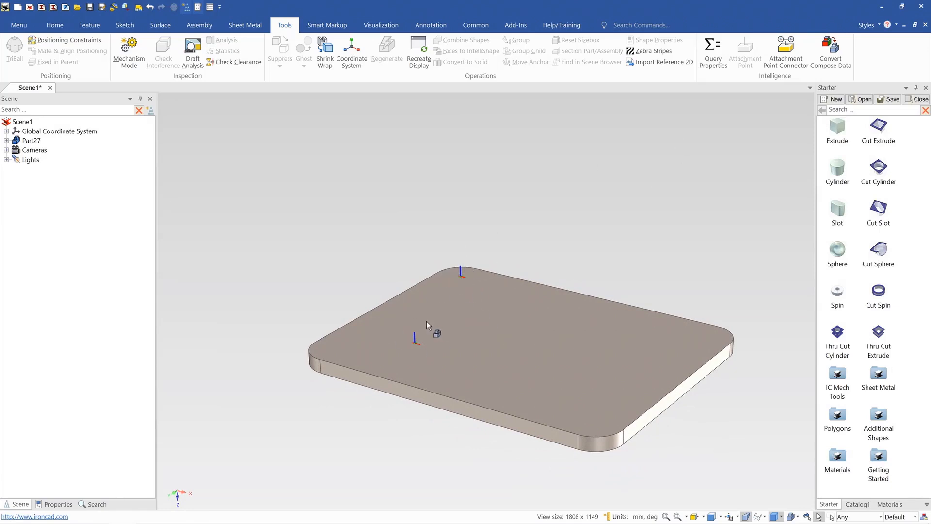
scroll(590, 353, "up", 2)
scroll(602, 374, "down", 2)
left_click(616, 398)
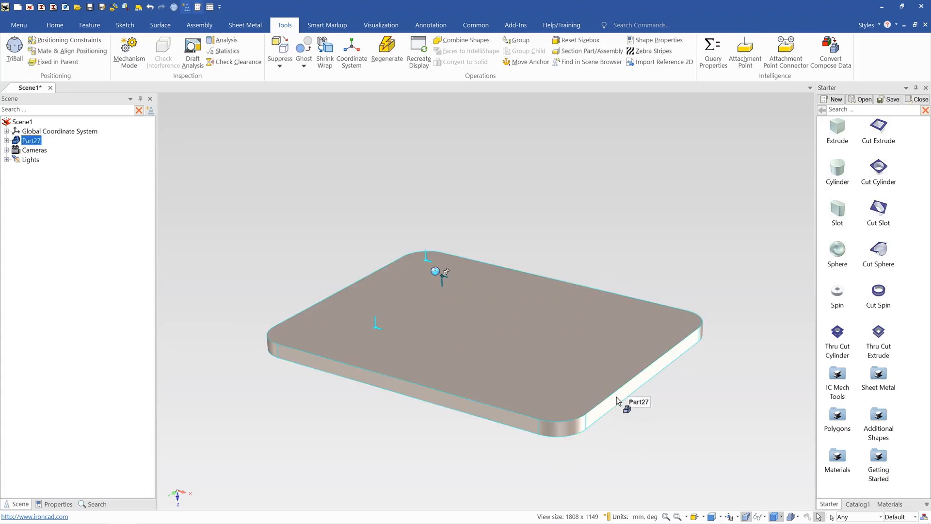
left_click(618, 397)
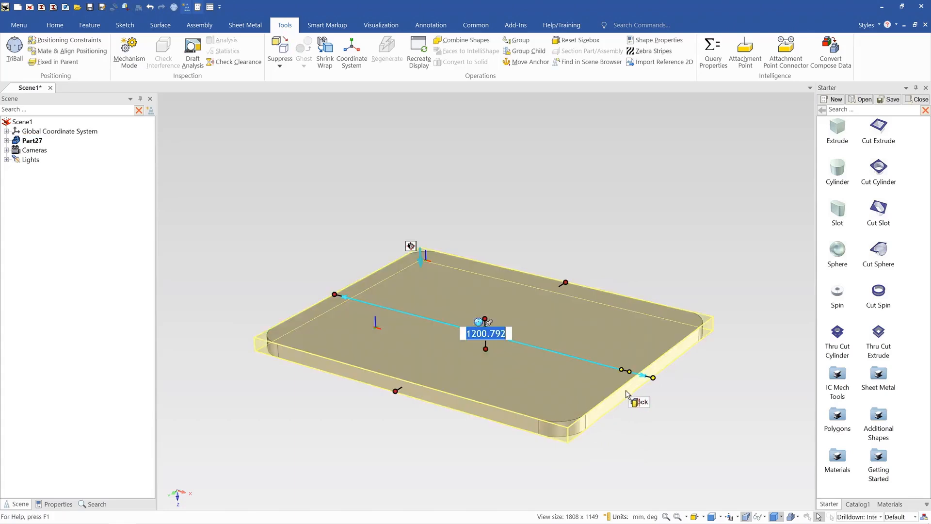
left_click(636, 272)
scroll(566, 361, "up", 2)
left_click(570, 376)
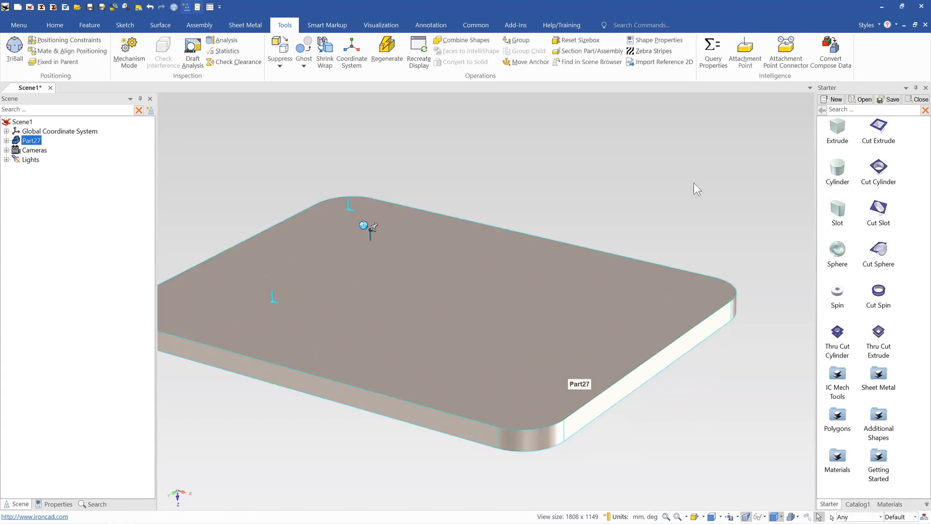
left_click(649, 377)
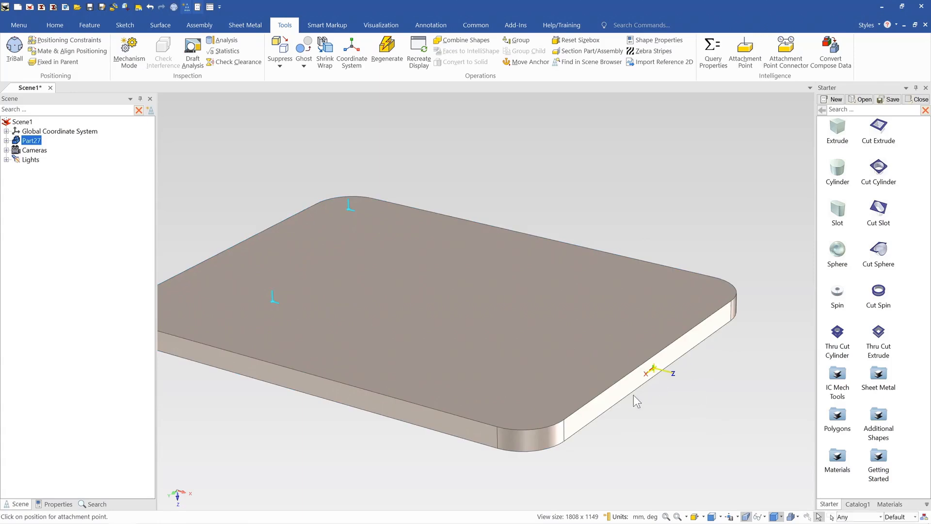
Step: Lengthen the slab block freehand by pulling out the short side that carries the attachment point
scroll(596, 374, "down", 2)
scroll(517, 343, "down", 2)
left_click(511, 347)
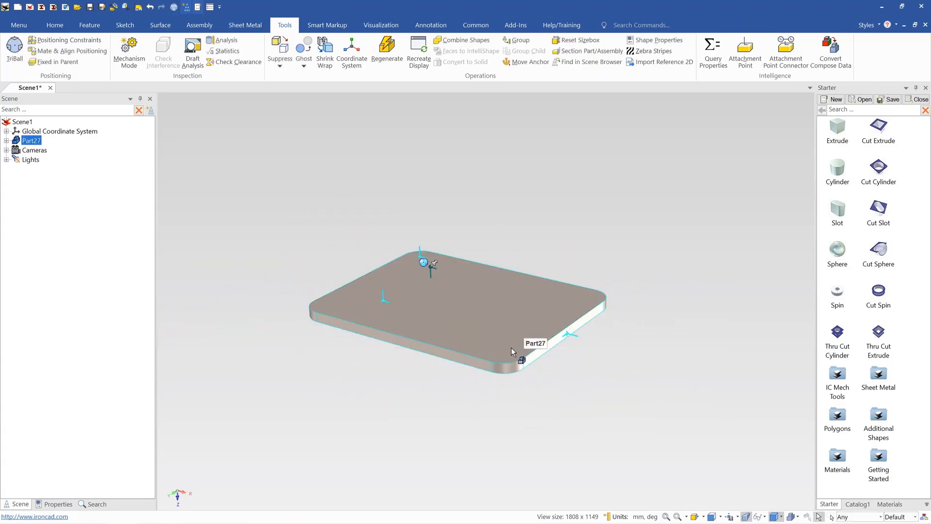
left_click(517, 339)
left_click_drag(575, 334, 667, 340)
left_click(706, 294)
Step: Add an attachment point to the slab's near long side, off-centre toward the near rounded corner
scroll(493, 335, "up", 4)
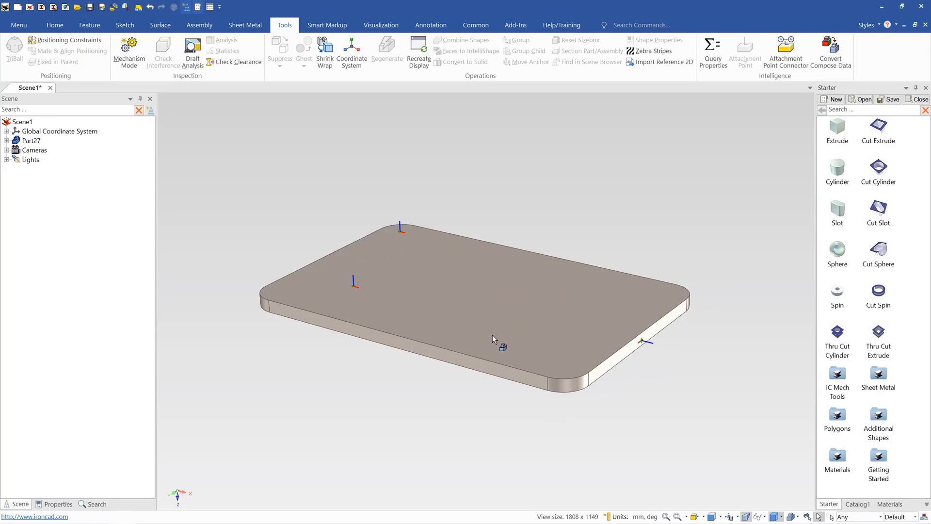
left_click(594, 240)
left_click(745, 51)
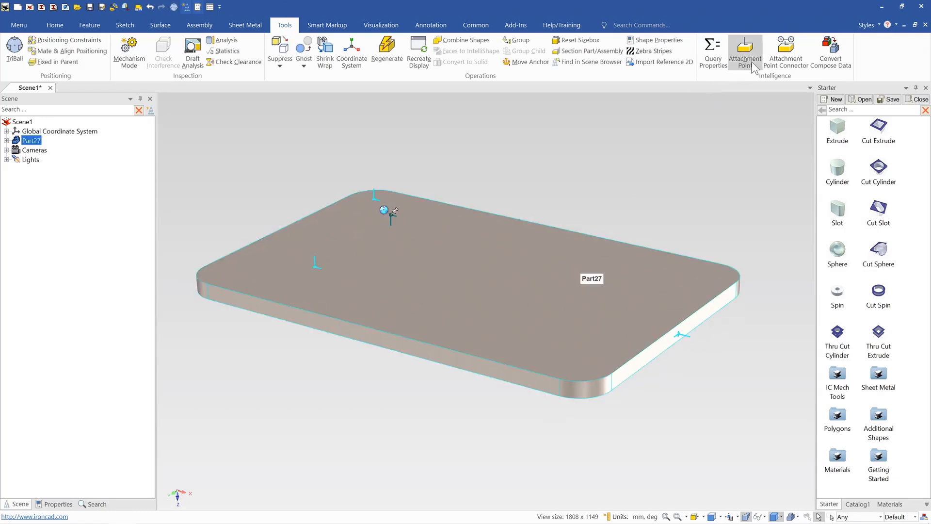
left_click(520, 381)
Step: Resize the slab block freehand from its long and short sides to about 924 mm wide and 1419 mm long
scroll(557, 371, "down", 5)
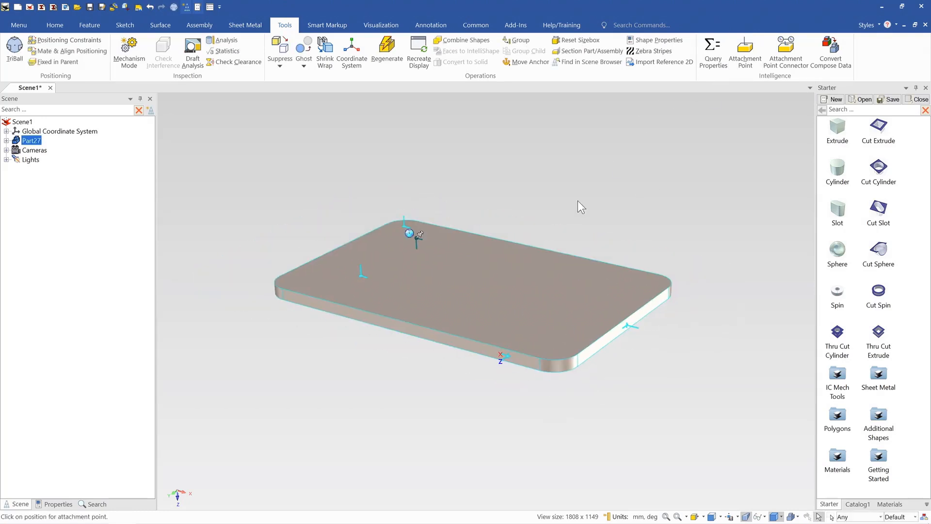
left_click(508, 306)
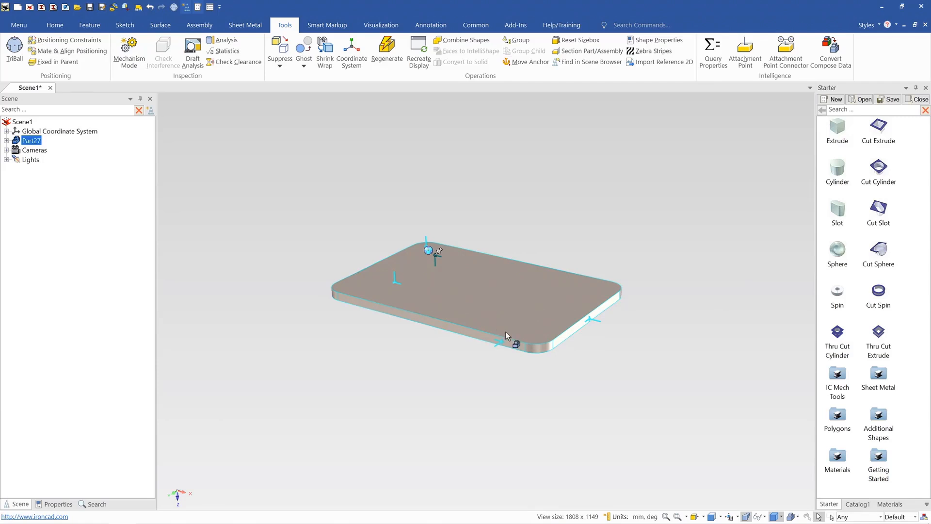
left_click(505, 318)
mouse_move(419, 323)
left_mouse_down()
mouse_move(436, 312)
mouse_move(407, 337)
left_mouse_up()
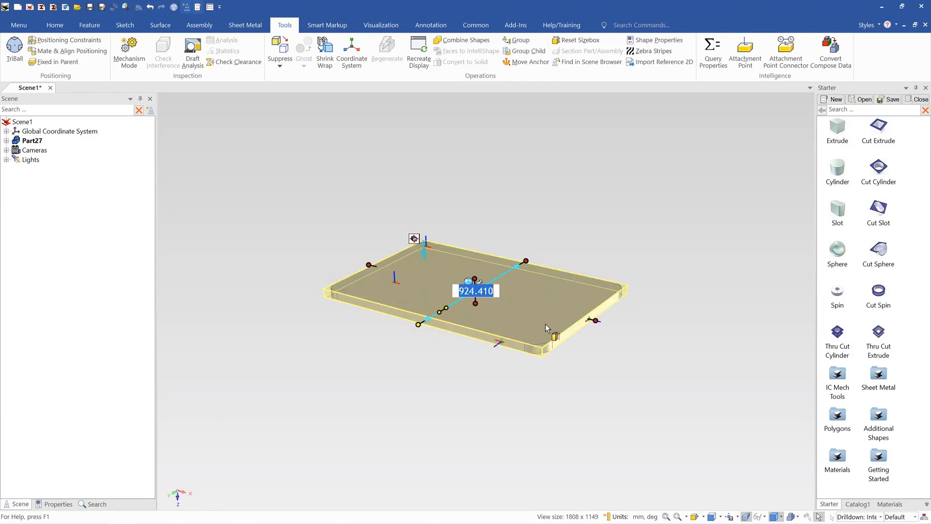
mouse_move(590, 325)
left_mouse_down()
mouse_move(605, 318)
mouse_move(656, 334)
mouse_move(593, 320)
left_mouse_up()
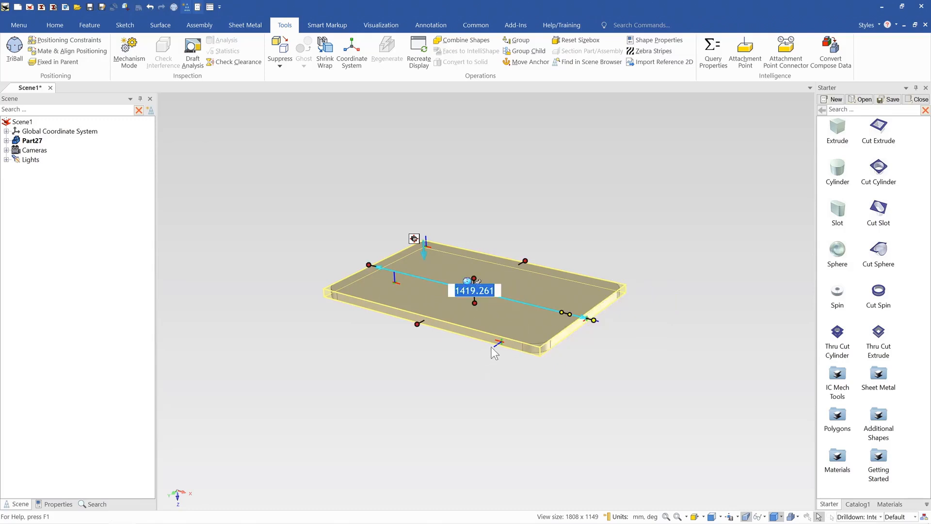
left_click(445, 354)
Step: Add another attachment point at the middle of the underside's near long edge
scroll(461, 326, "up", 1)
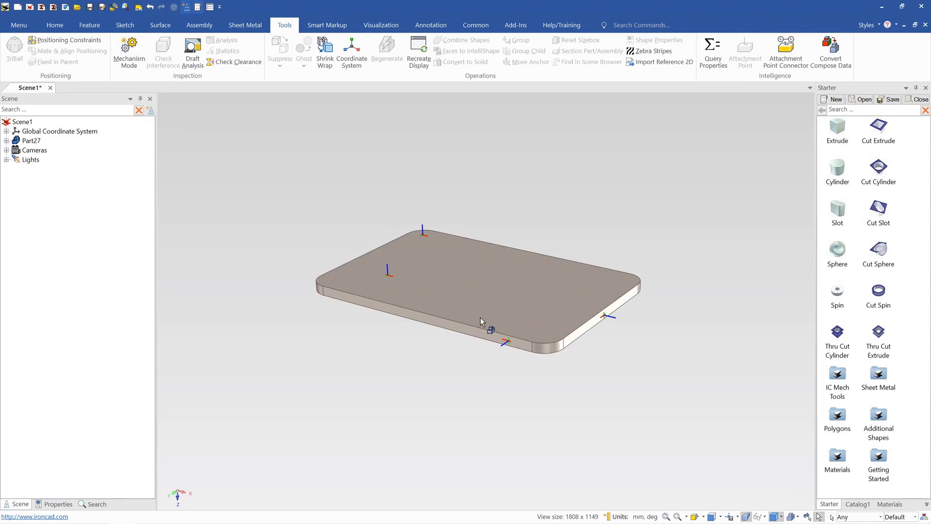
scroll(475, 321, "up", 4)
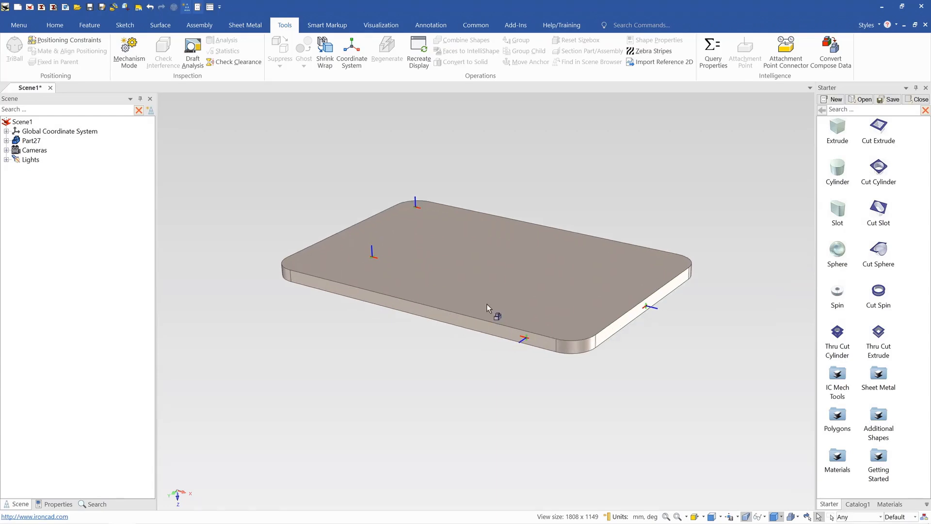
left_click(474, 318)
scroll(473, 311, "up", 1)
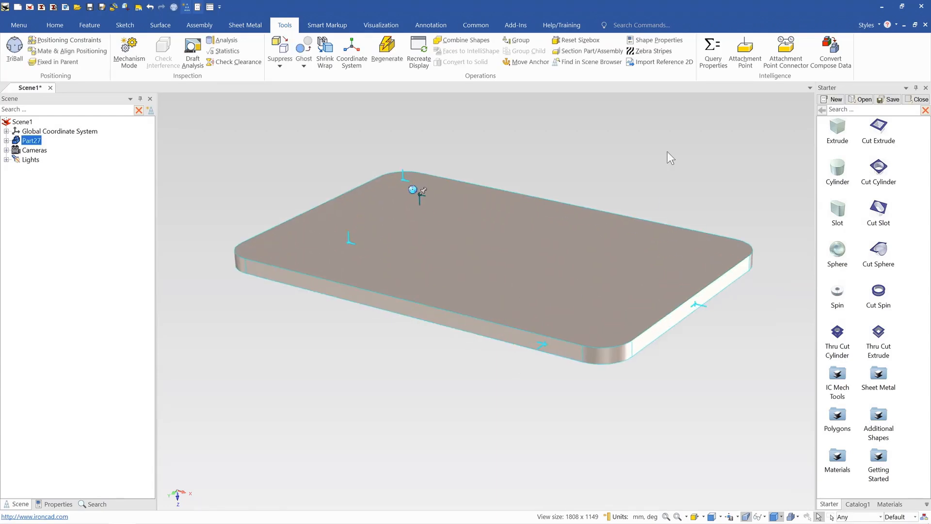
left_click(745, 51)
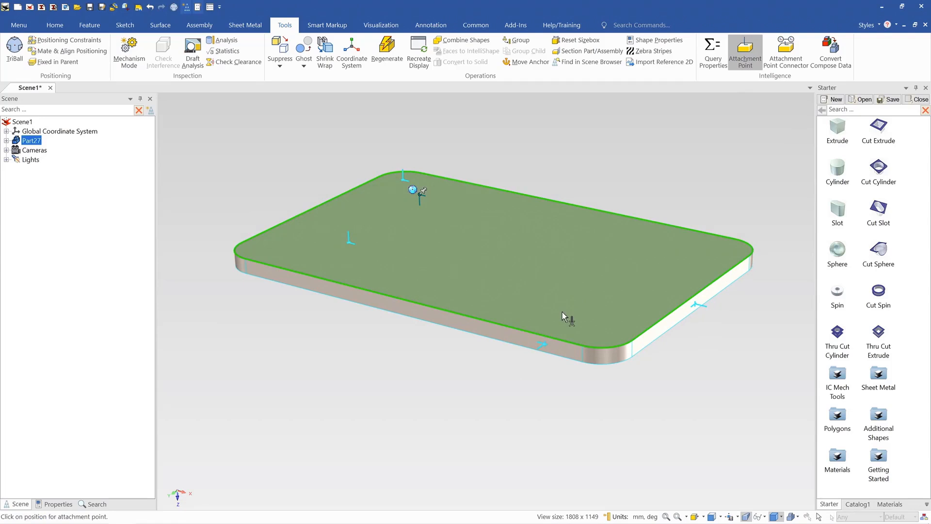
left_click(404, 301)
Step: Stretch the slab block freehand to a length of about 2096 mm
scroll(597, 188, "down", 3)
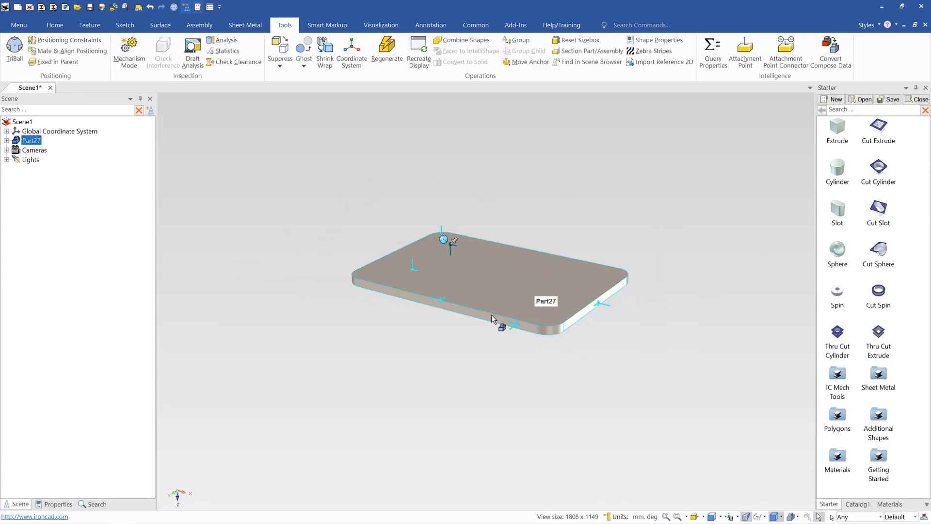
scroll(487, 313, "down", 3)
left_click(504, 312)
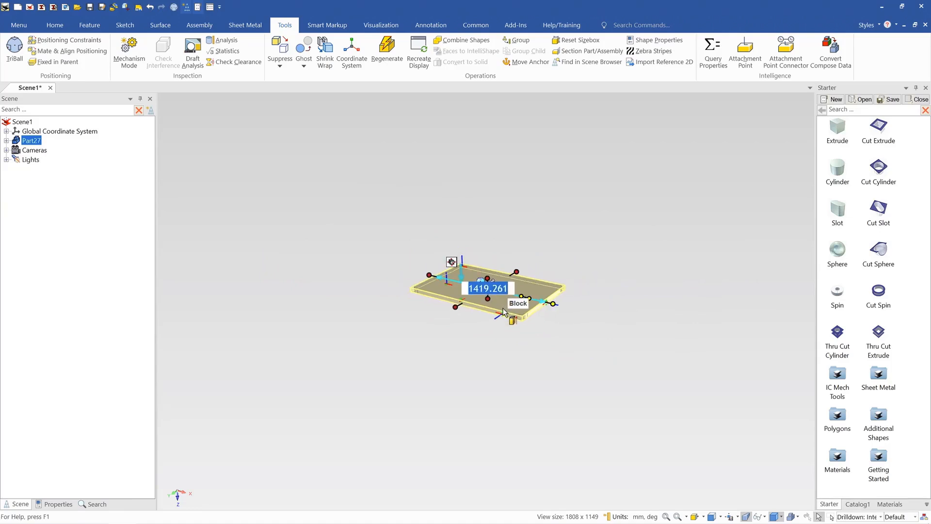
scroll(504, 312, "up", 4)
left_click_drag(616, 290, 765, 323)
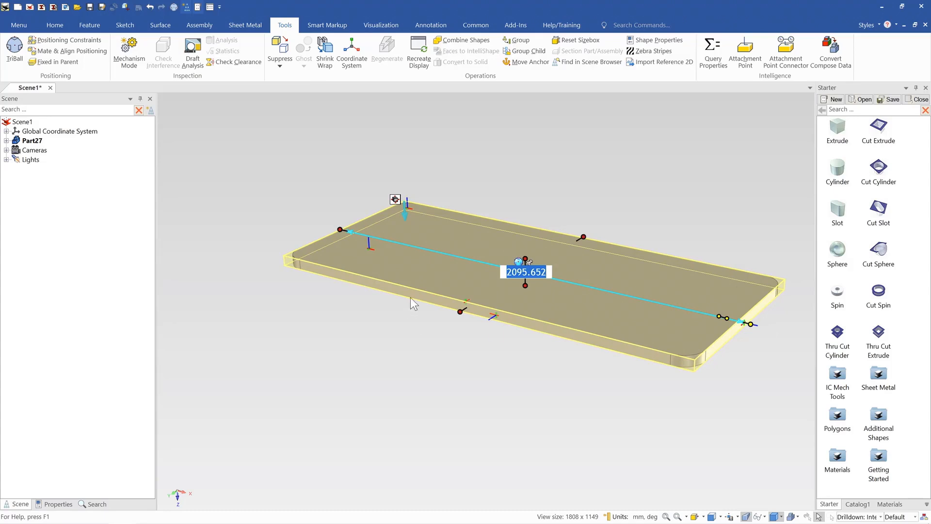
left_click(519, 158)
Step: Delete the test attachment points from the slab's near long side and short side
middle_click_drag(452, 293, 478, 299)
left_click(483, 293)
left_click(499, 315)
left_click(472, 302)
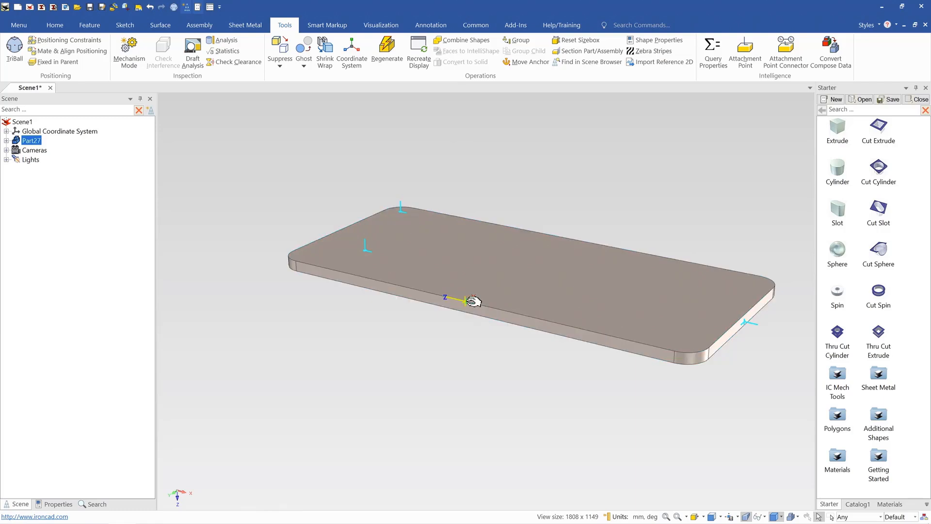
left_click(739, 321)
left_click(747, 320)
Step: Delete the attachment point near the other rounded corner of the slab's short edge, keeping the one at the far corner
left_click(394, 277)
scroll(373, 254, "down", 1)
scroll(379, 257, "up", 4)
left_click(403, 271)
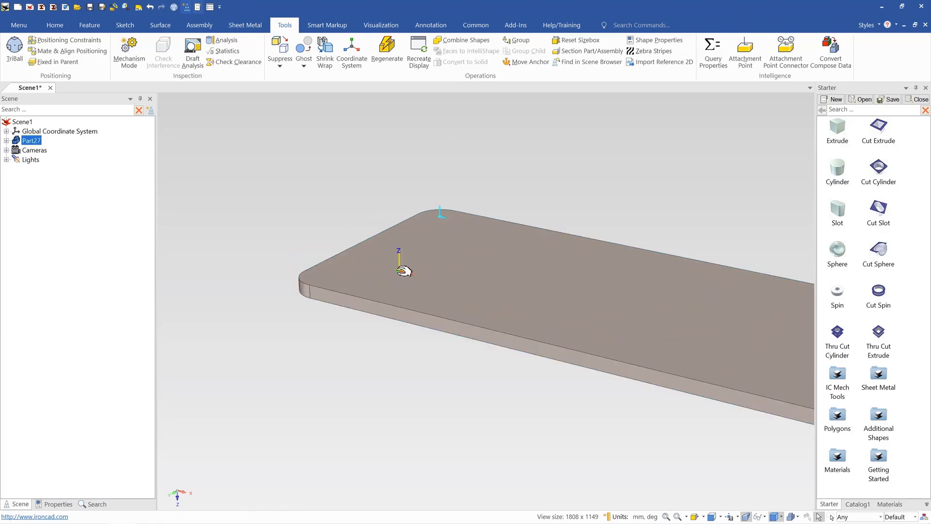
left_click(416, 235)
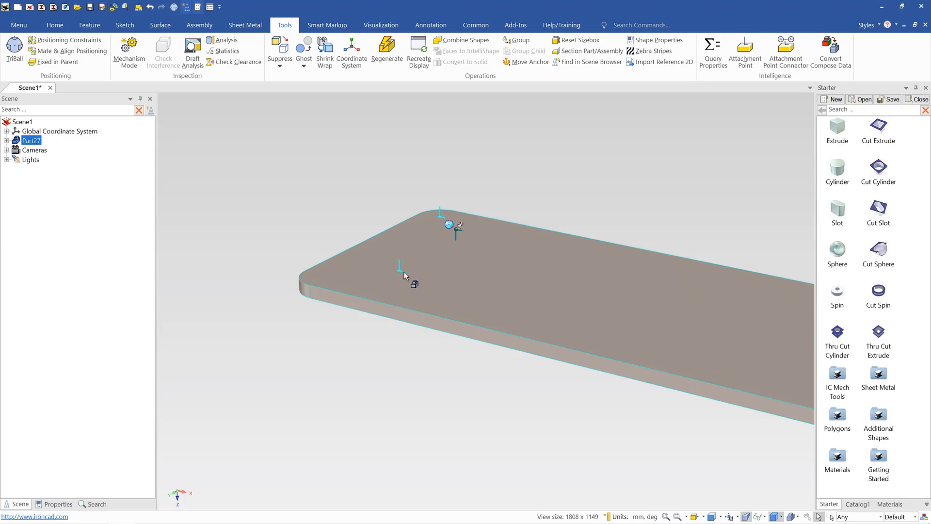
scroll(360, 269, "down", 1)
scroll(488, 292, "up", 3)
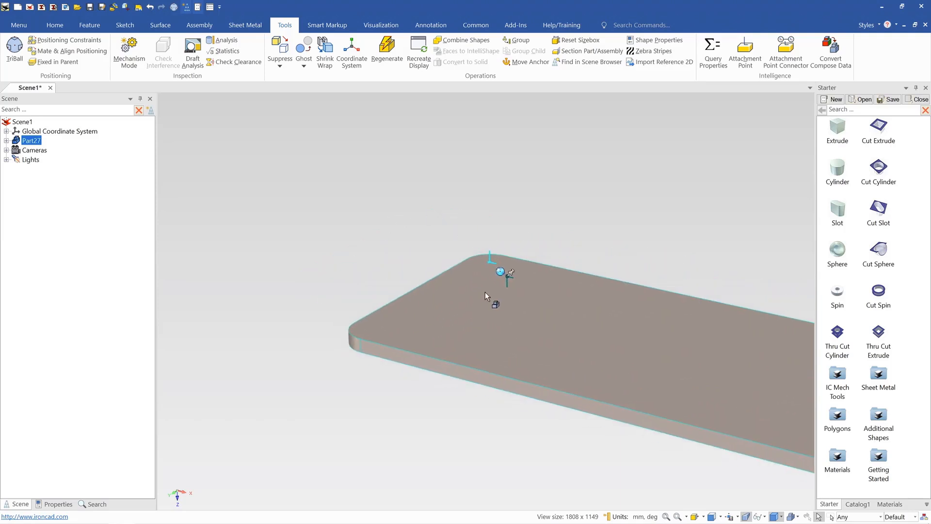
Step: Rotate the attachment point at the slab's far underside corner 45° about its Z axis with the TriBall
middle_click_drag(501, 310, 489, 357)
left_click(507, 263)
left_click(509, 268)
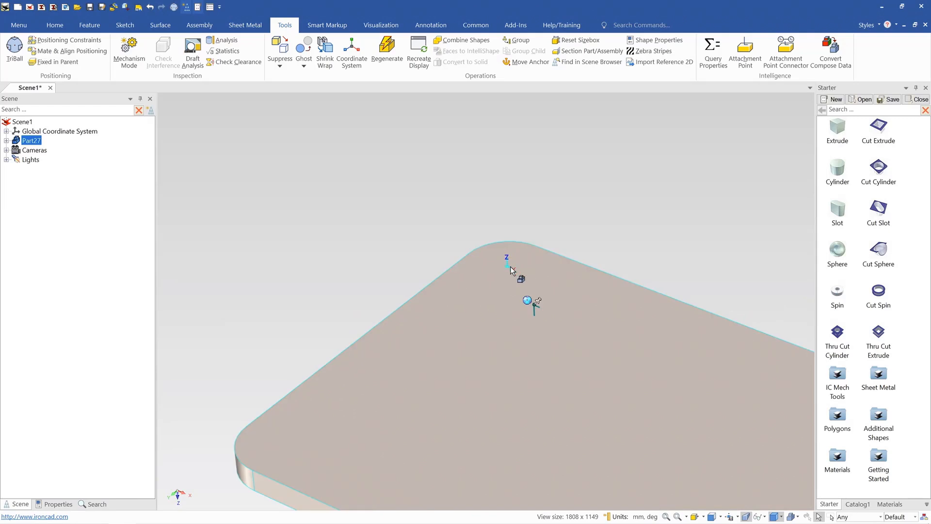
key("F10")
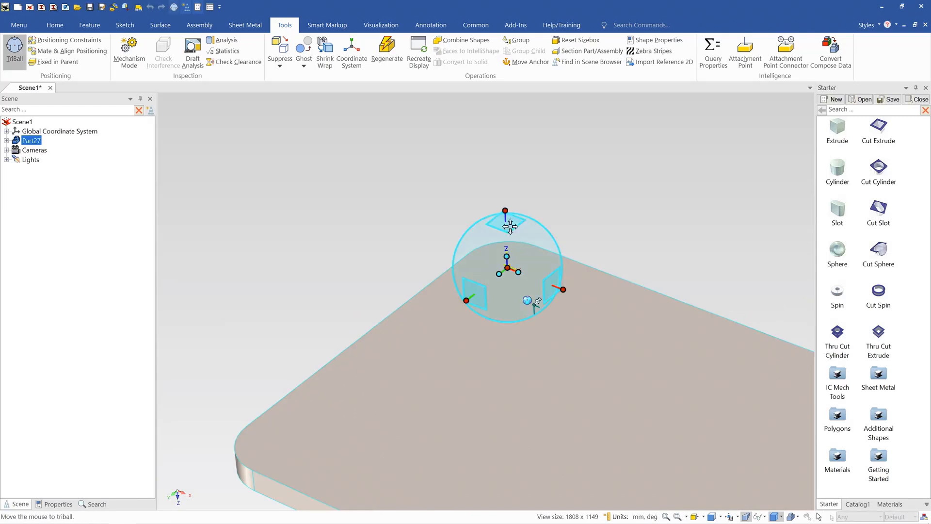
left_click(507, 211)
left_click_drag(538, 256, 527, 266)
type("45")
key("Return")
left_click(587, 184)
left_click(586, 183)
Step: Give the corner attachment point the user name "ap" and set its type to Neutral (_N)
scroll(502, 263, "up", 4)
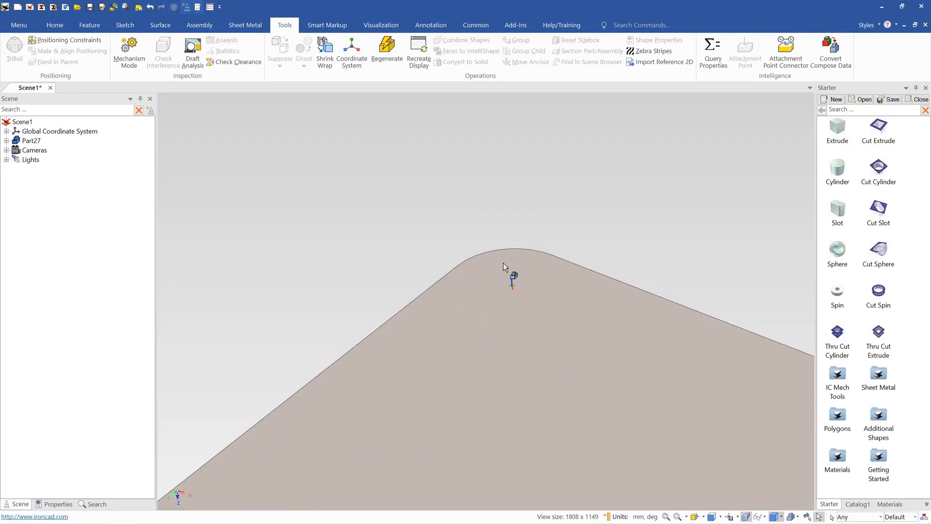
mouse_move(508, 302)
middle_mouse_down()
mouse_move(524, 307)
mouse_move(514, 293)
middle_mouse_up()
scroll(505, 278, "up", 4)
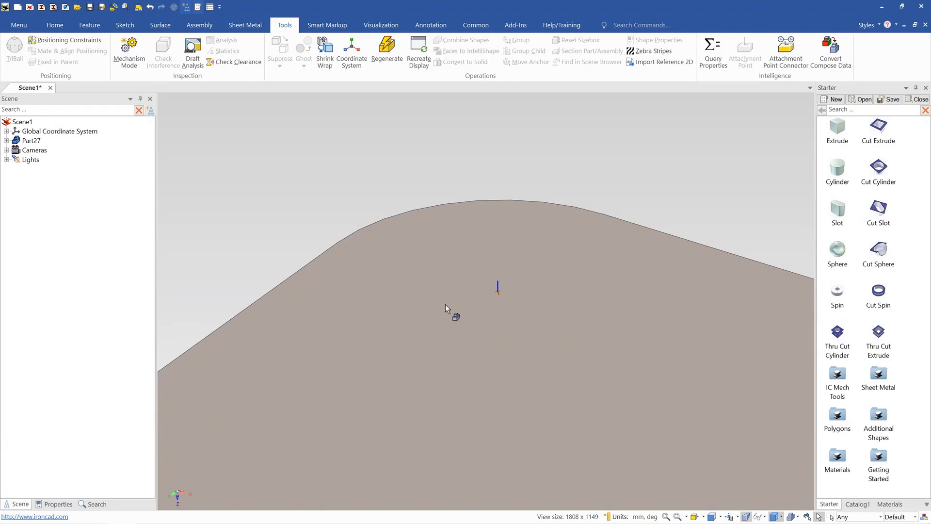
mouse_move(514, 293)
middle_mouse_down()
mouse_move(528, 314)
mouse_move(605, 312)
mouse_move(511, 309)
middle_mouse_up()
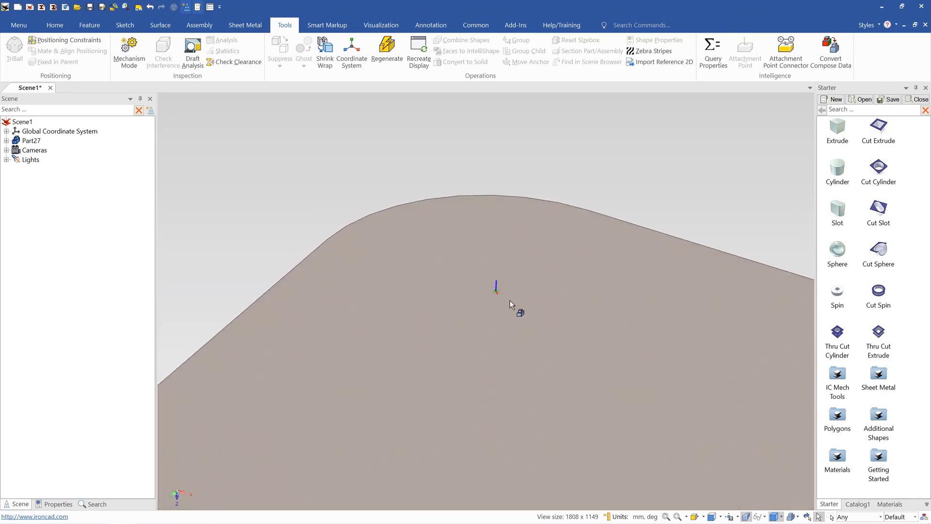
scroll(511, 301, "down", 3)
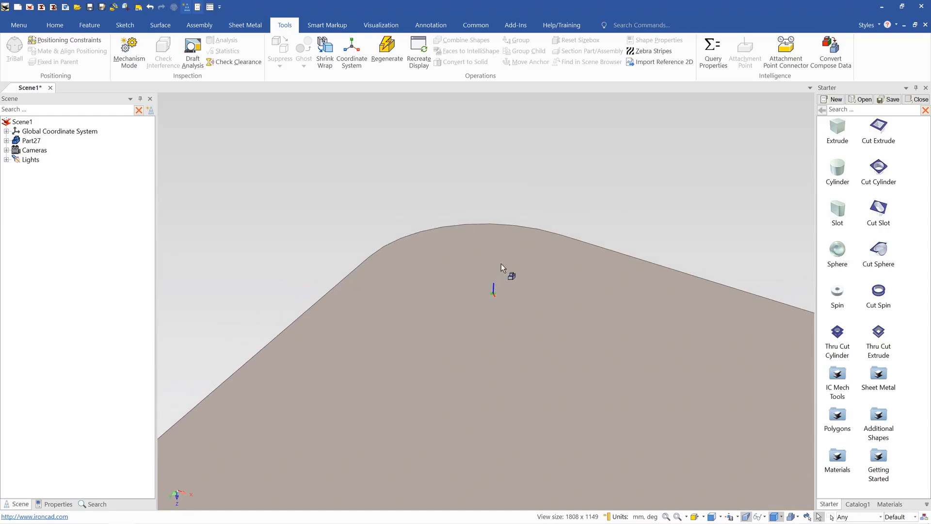
scroll(514, 284, "down", 2)
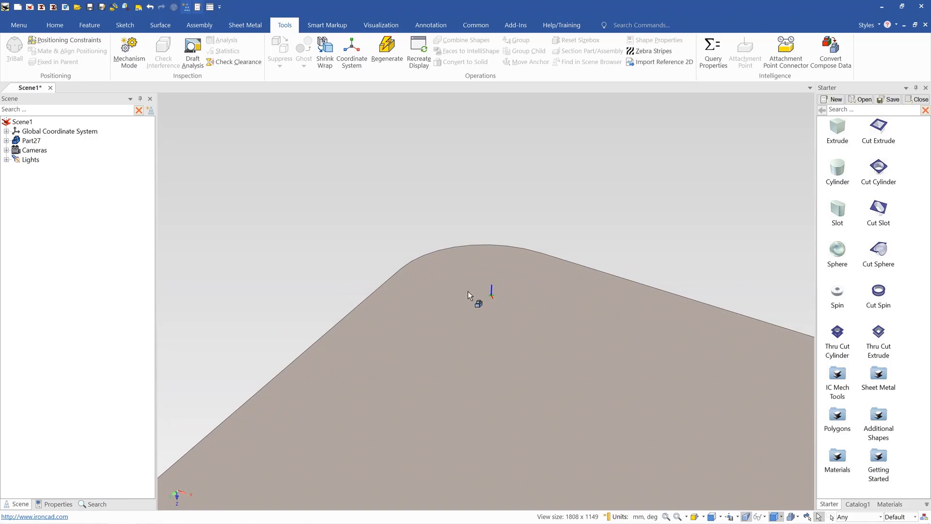
scroll(497, 298, "down", 3)
left_click(502, 307)
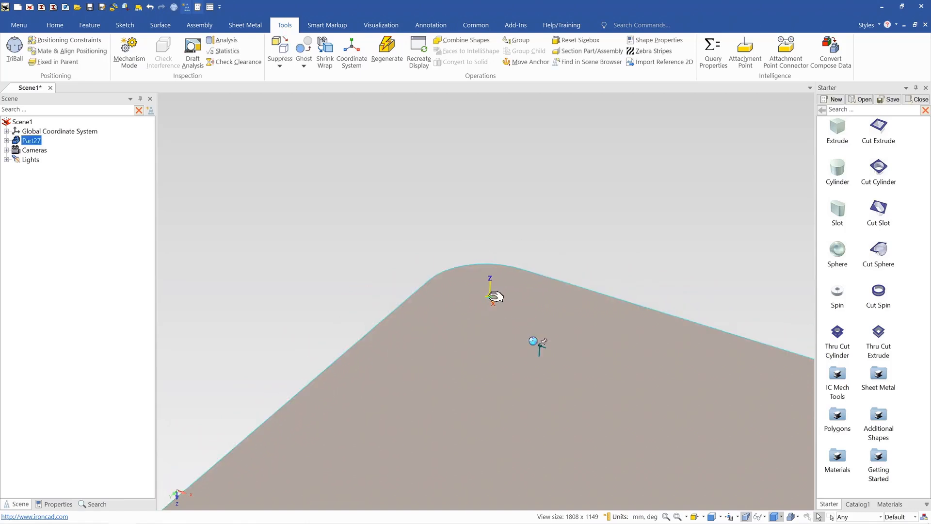
right_click(490, 298)
left_click(547, 332)
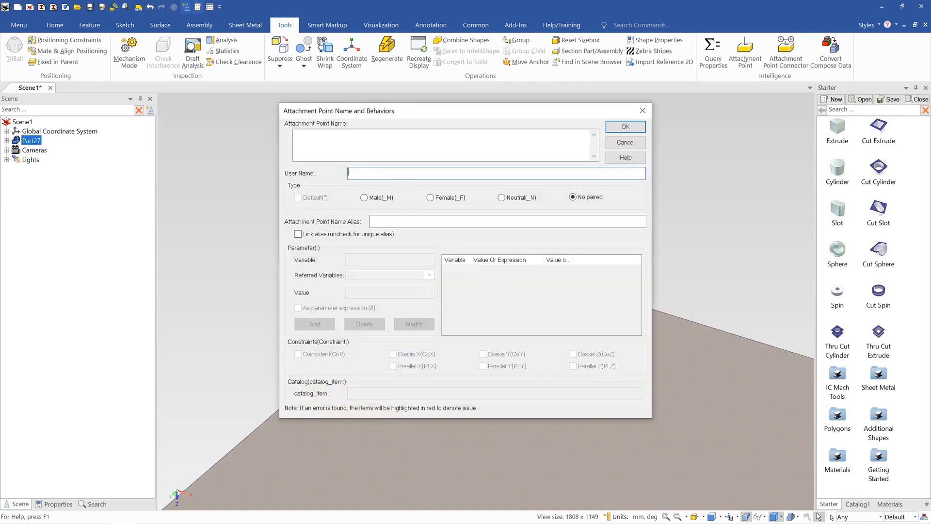
type("ap")
left_click(505, 199)
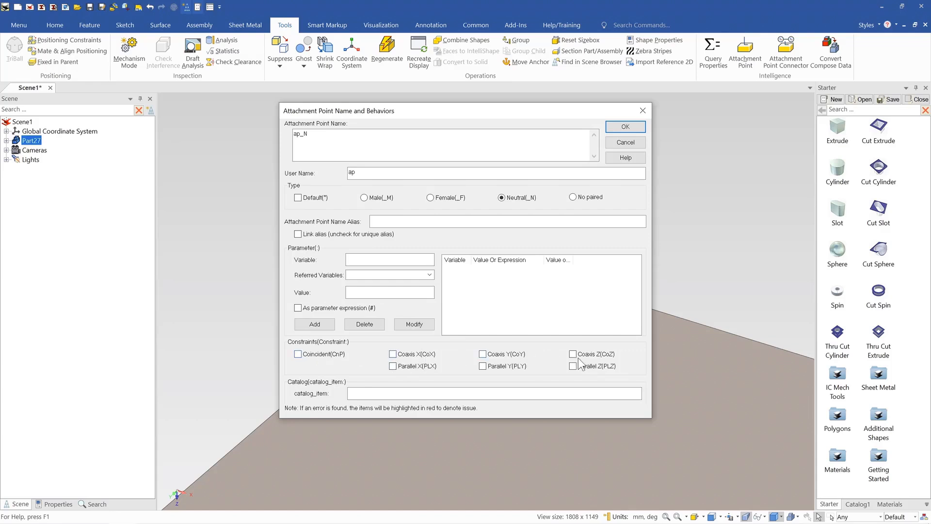
left_click_drag(444, 114, 698, 94)
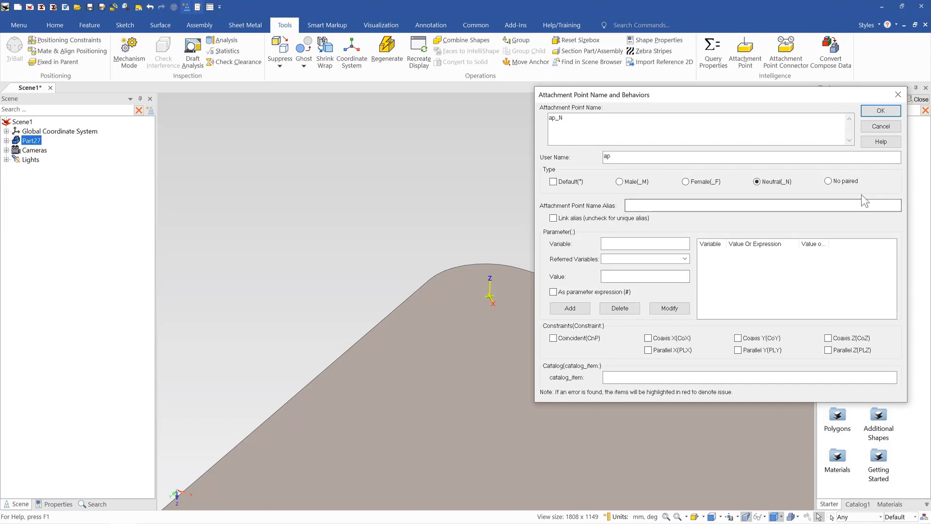
left_click(881, 110)
Step: Place a catalog cylinder as a separate part on the slab's underside, near the corner attachment point
middle_click_drag(496, 362, 499, 311)
scroll(503, 301, "up", 3)
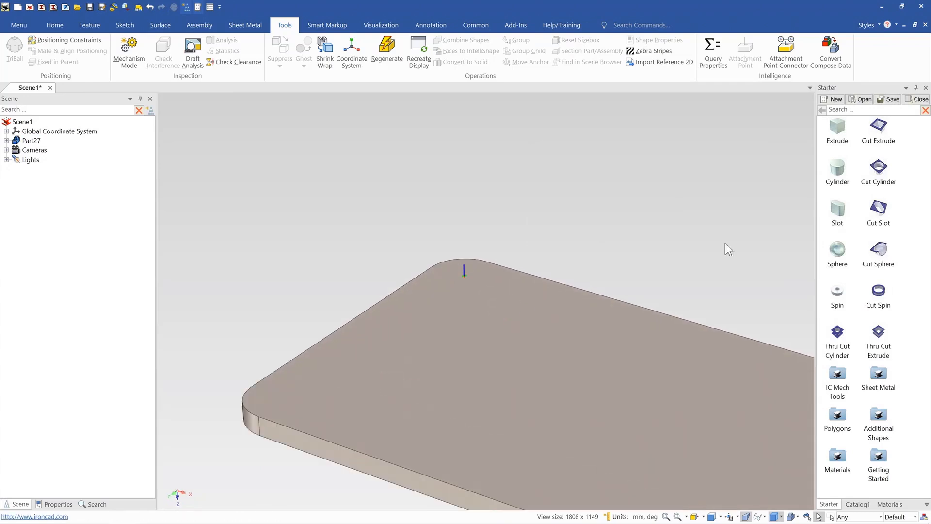
left_click_drag(835, 168, 491, 323)
right_click_drag(490, 323, 491, 323)
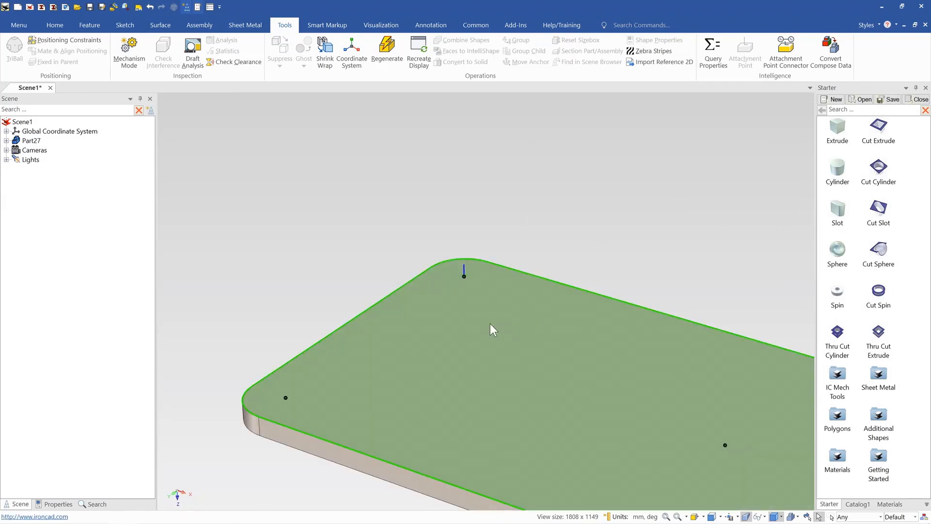
left_click(534, 341)
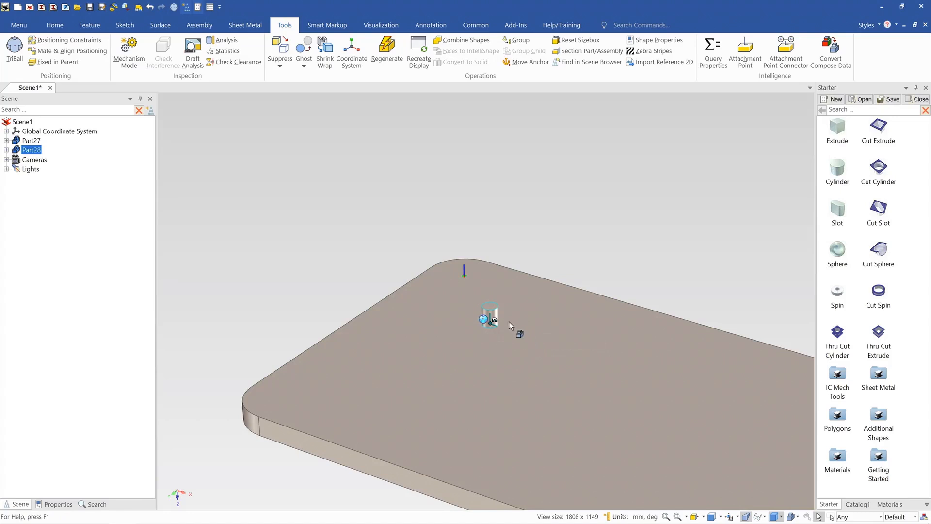
Step: Set the cylinder's height to 450 mm
left_click_drag(490, 297, 489, 142)
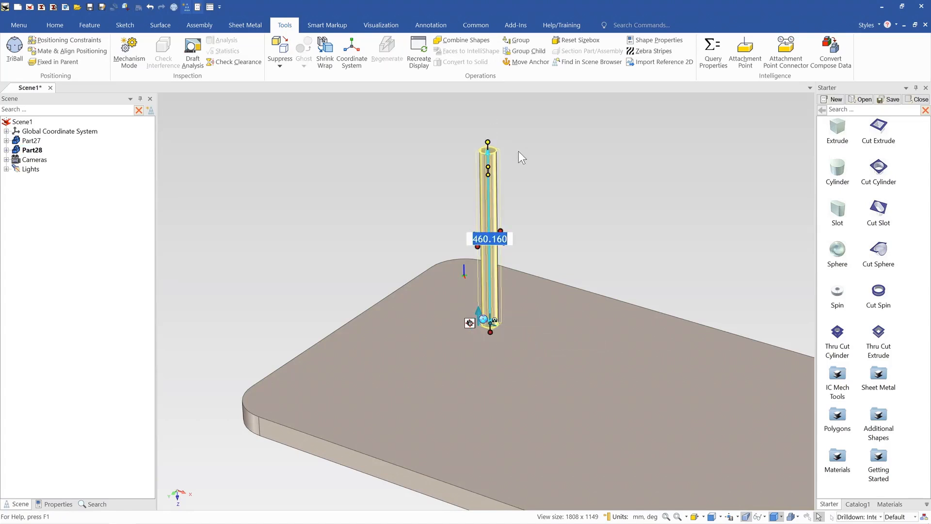
type("450")
key("Tab")
left_click(519, 151)
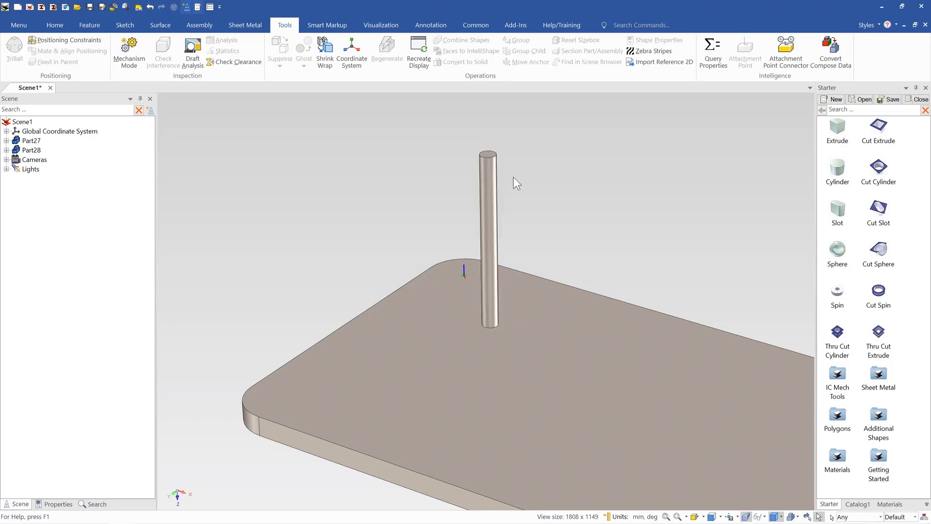
Step: Set the cylinder's diameter to 60 mm
scroll(495, 185, "up", 2)
left_click(490, 262)
scroll(494, 303, "down", 1)
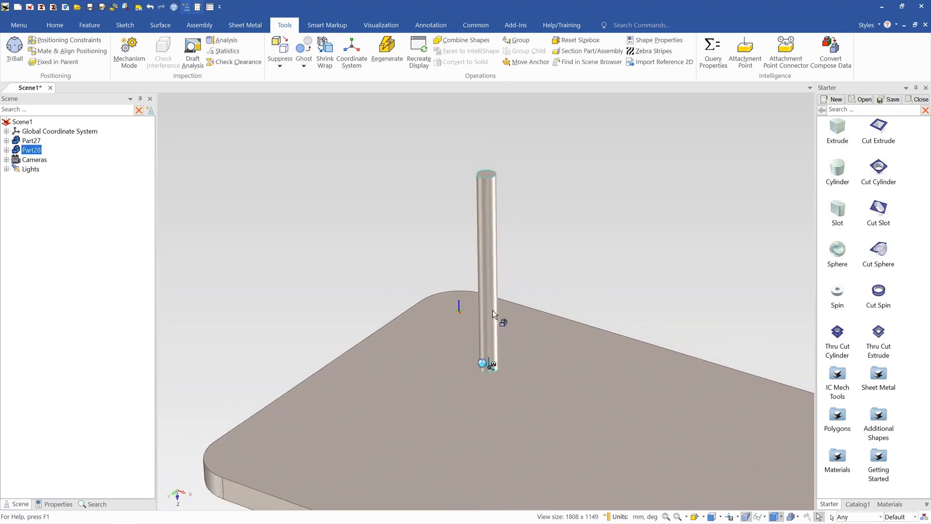
middle_click_drag(458, 358, 491, 337)
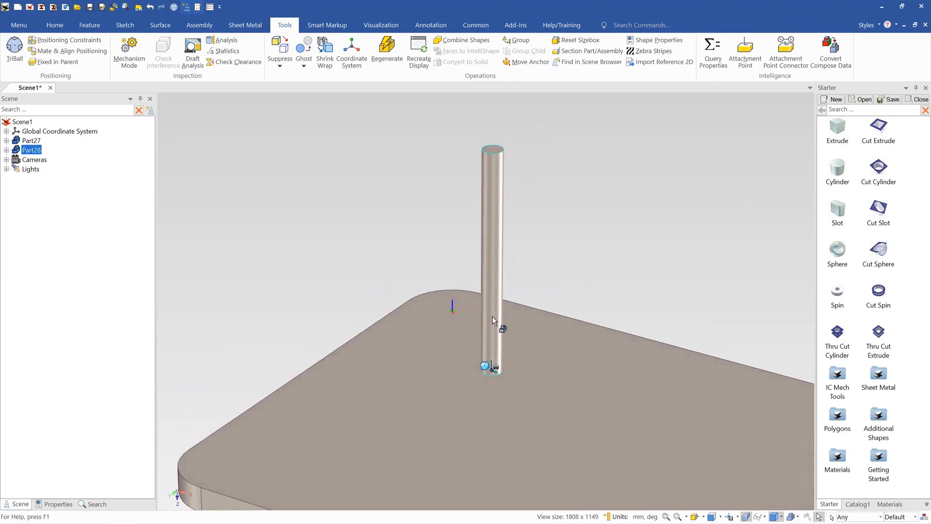
left_click(493, 316)
left_click_drag(509, 266, 520, 265)
type("60")
key("Return")
left_click(560, 179)
Step: Move the cylinder freehand along its axis with the TriBall so that it floats clear of the slab
mouse_move(491, 343)
middle_mouse_down()
mouse_move(499, 349)
mouse_move(493, 334)
middle_mouse_up()
scroll(533, 240, "up", 1)
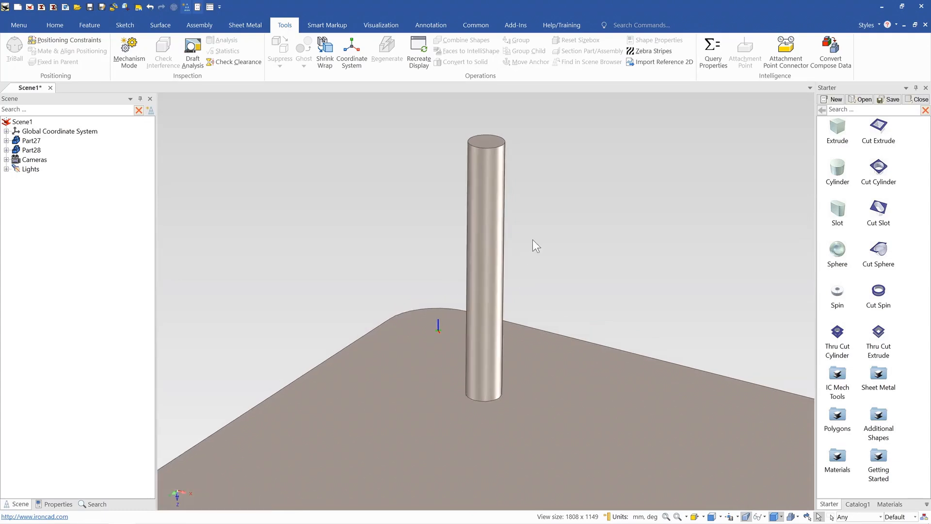
scroll(494, 368, "down", 2)
left_click(484, 364)
scroll(485, 368, "down", 2)
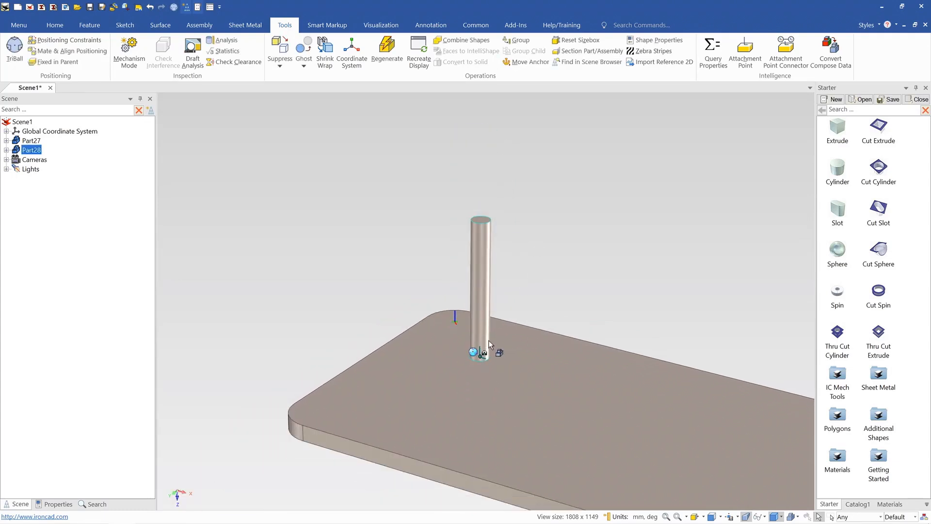
scroll(489, 345, "down", 2)
key("F10")
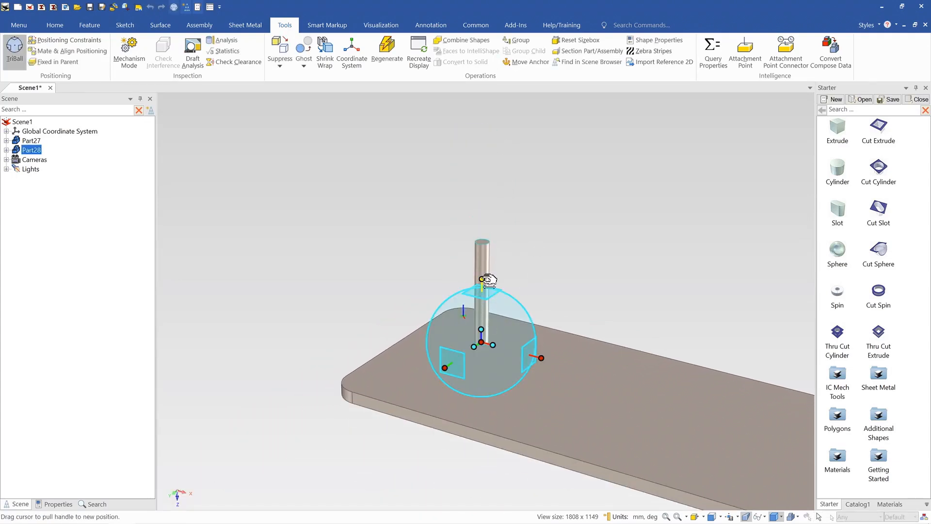
left_click_drag(483, 280, 482, 200)
left_click(577, 223)
Step: Move the cylinder's anchor along its axis into the body, away from the centre of the end facing the slab
middle_click_drag(473, 375, 501, 292)
scroll(454, 305, "up", 4)
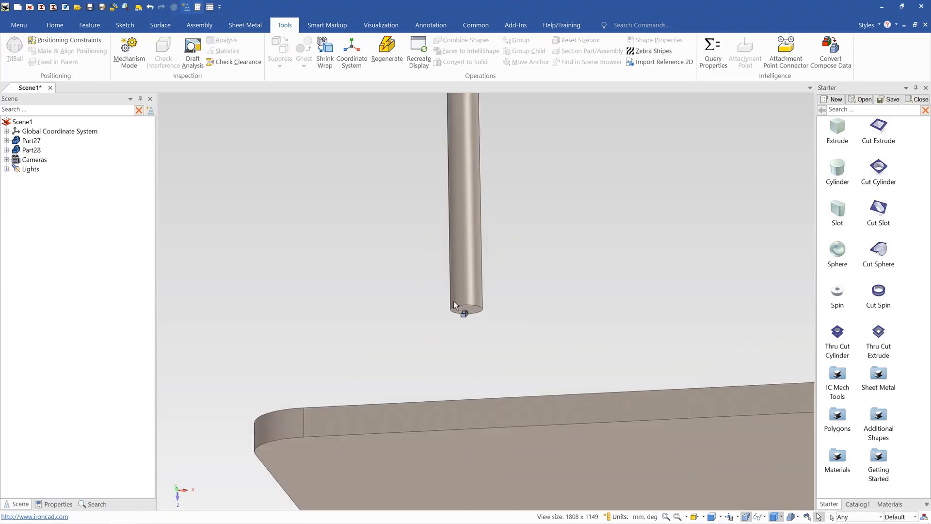
scroll(462, 284, "up", 3)
scroll(465, 273, "down", 5)
scroll(479, 248, "up", 2)
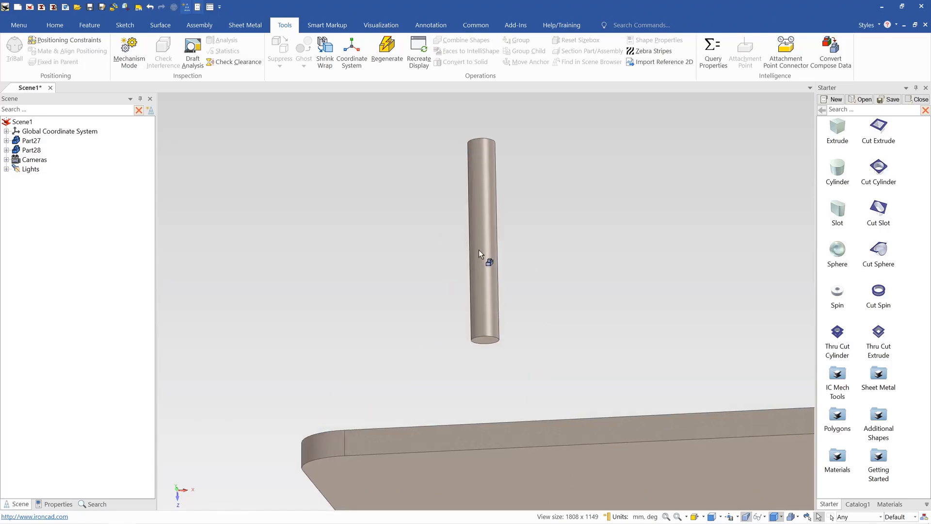
scroll(478, 252, "up", 1)
left_click(487, 238)
scroll(483, 300, "up", 5)
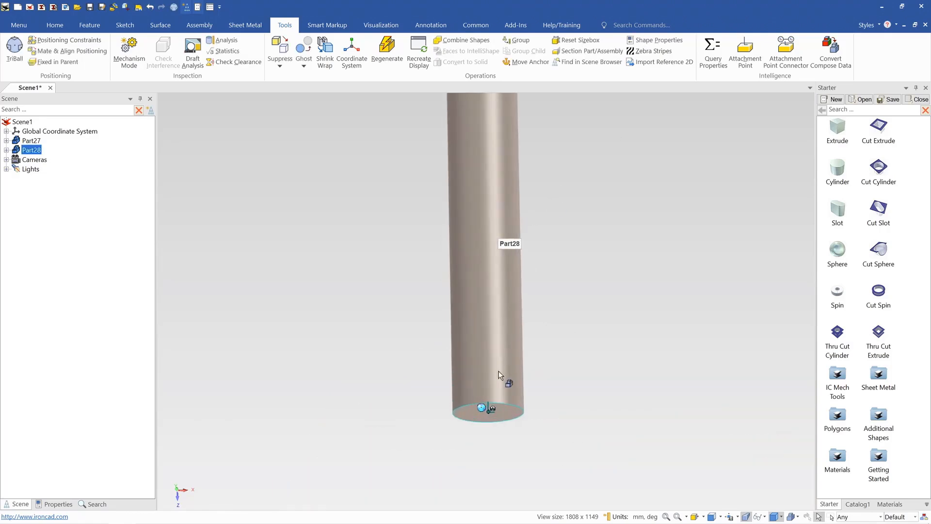
left_click(754, 50)
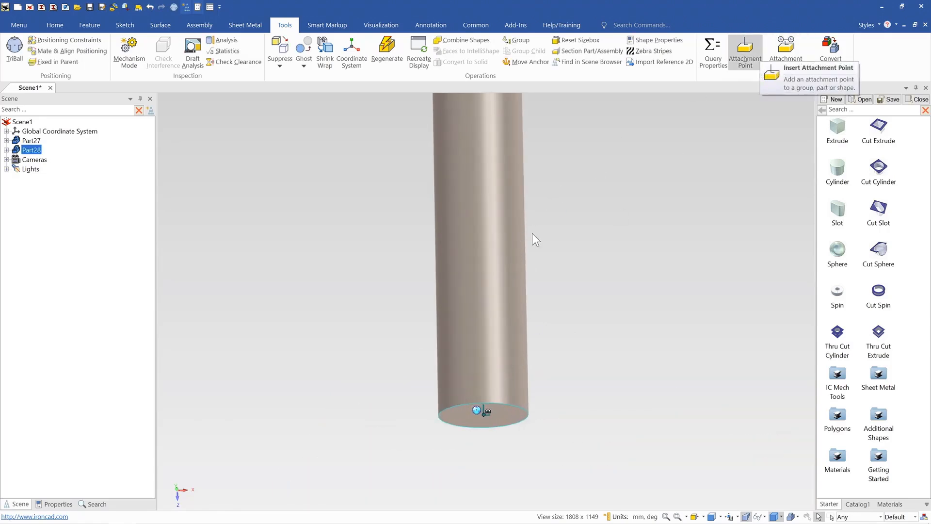
left_click(484, 415)
left_click_drag(491, 481, 489, 402)
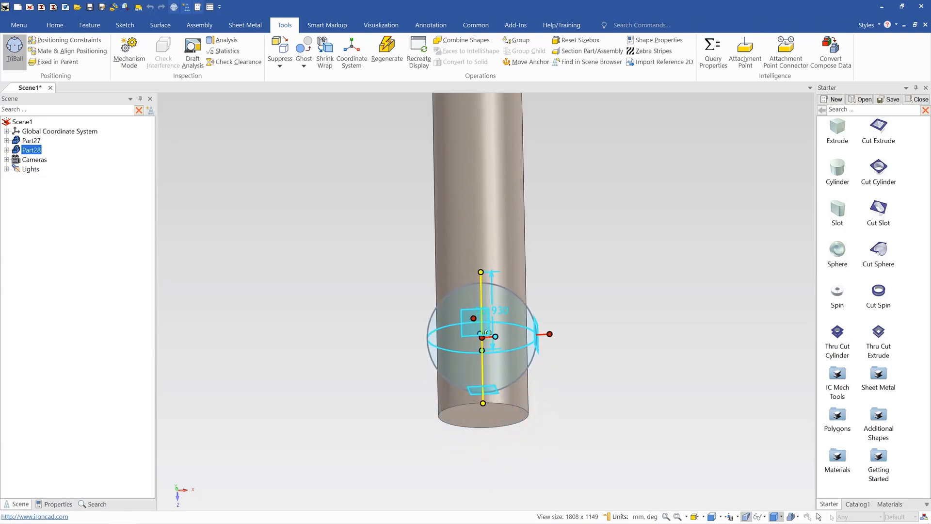
left_click(577, 350)
Step: Insert an attachment point at the centre of the cylinder's end face that faces the slab
left_click(485, 415)
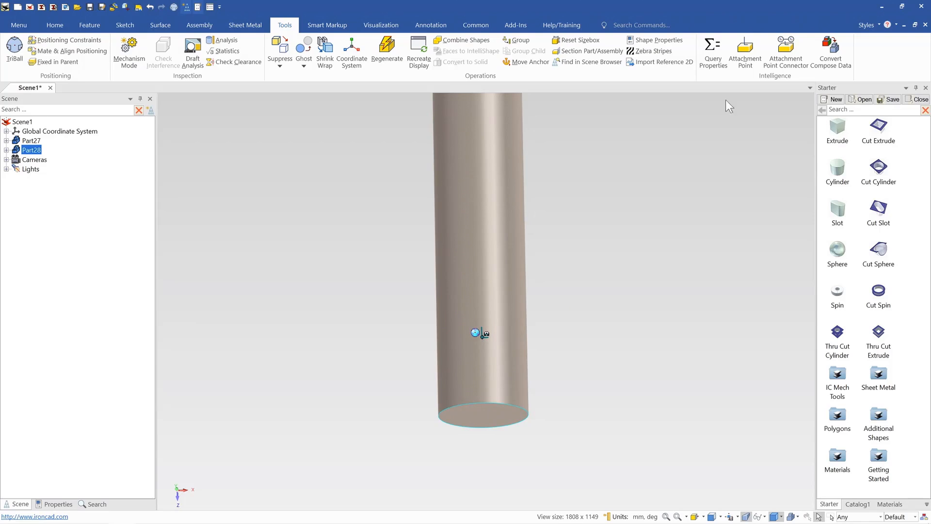
left_click(746, 52)
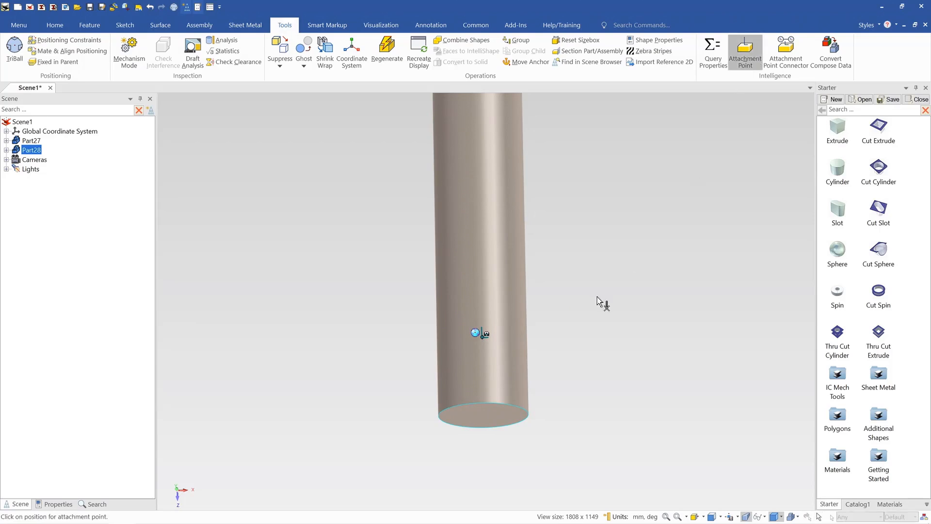
left_click(482, 418)
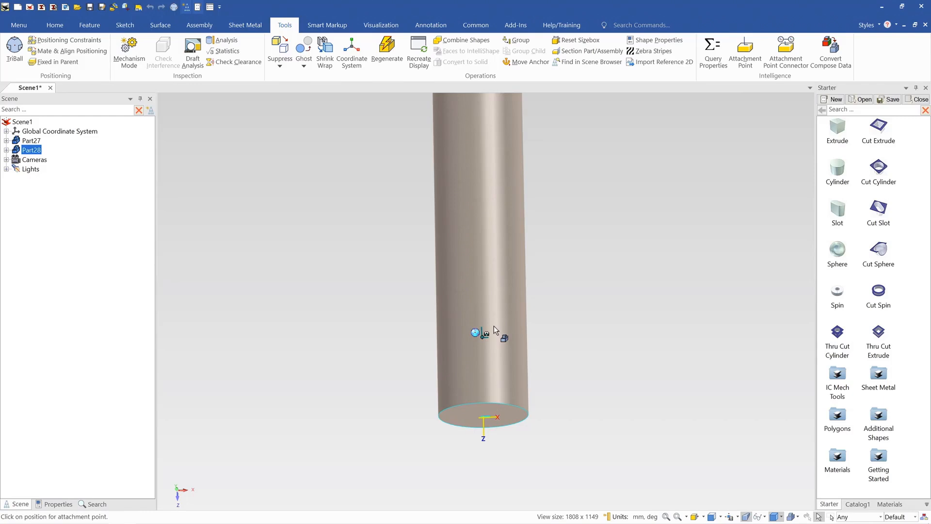
Step: Examine the orientation of the cylinder's end-face attachment point against the one at the slab's corner
scroll(494, 346, "down", 1)
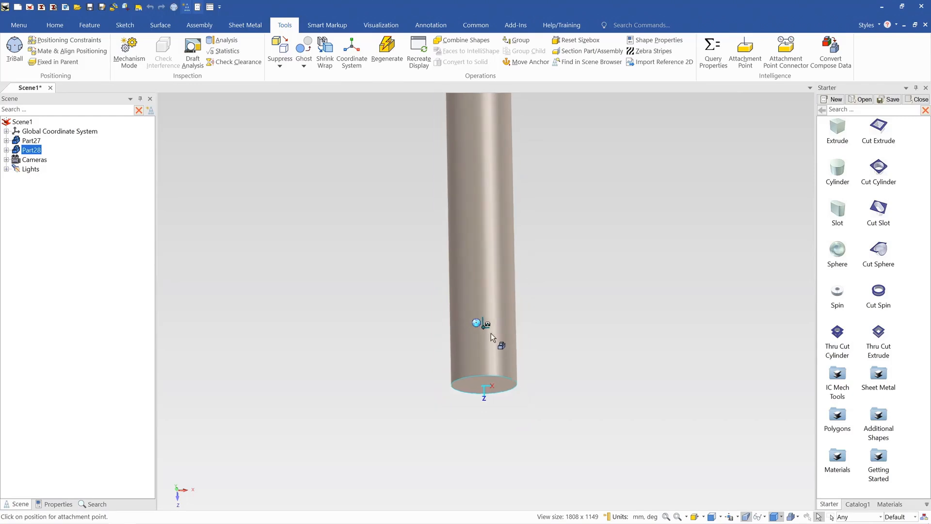
left_click(487, 328)
scroll(486, 328, "down", 2)
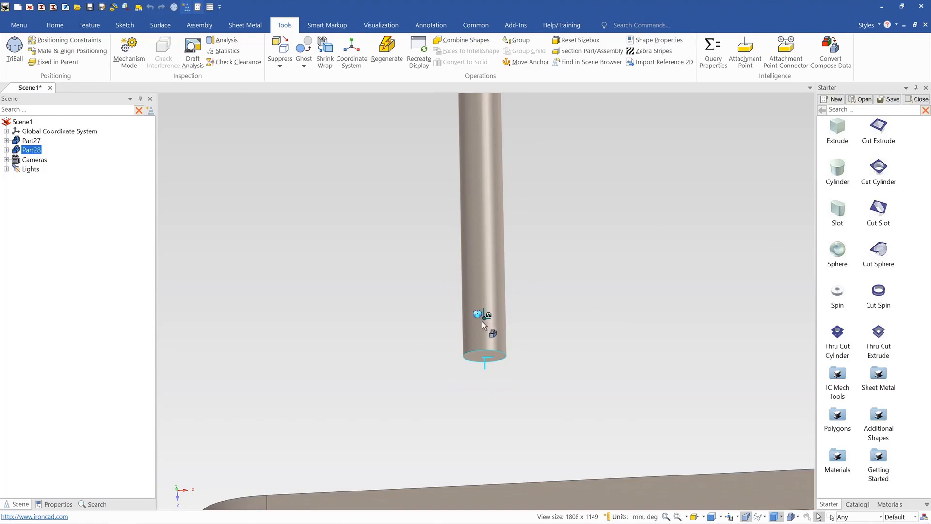
scroll(486, 328, "down", 3)
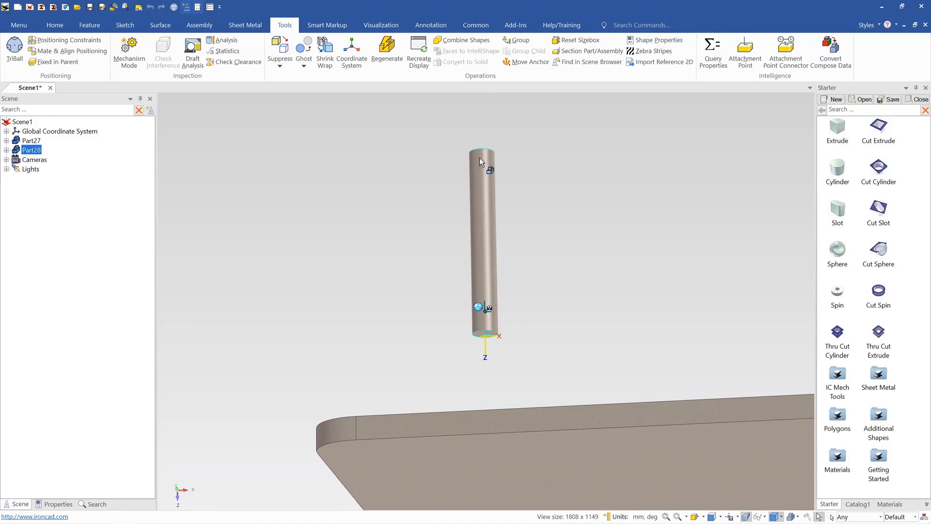
middle_click_drag(461, 427, 457, 458)
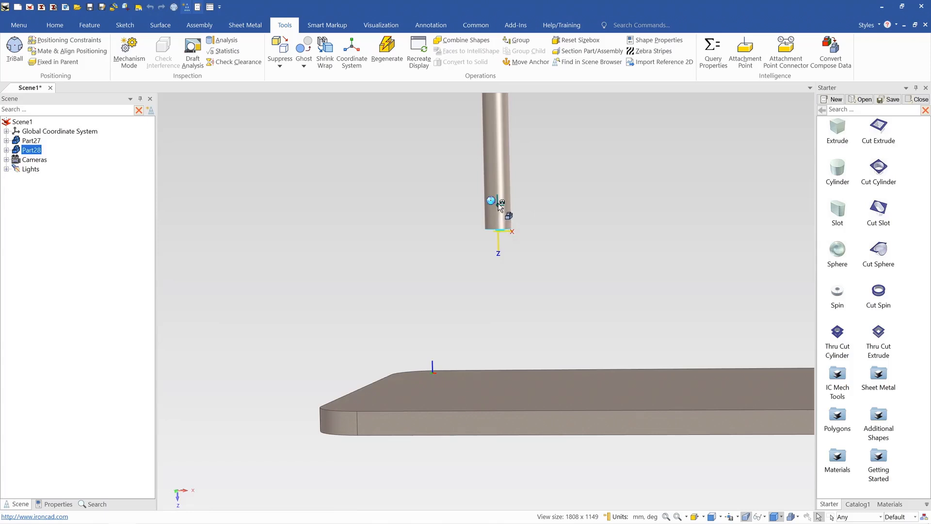
scroll(500, 206, "down", 3)
middle_click_drag(496, 253, 497, 272)
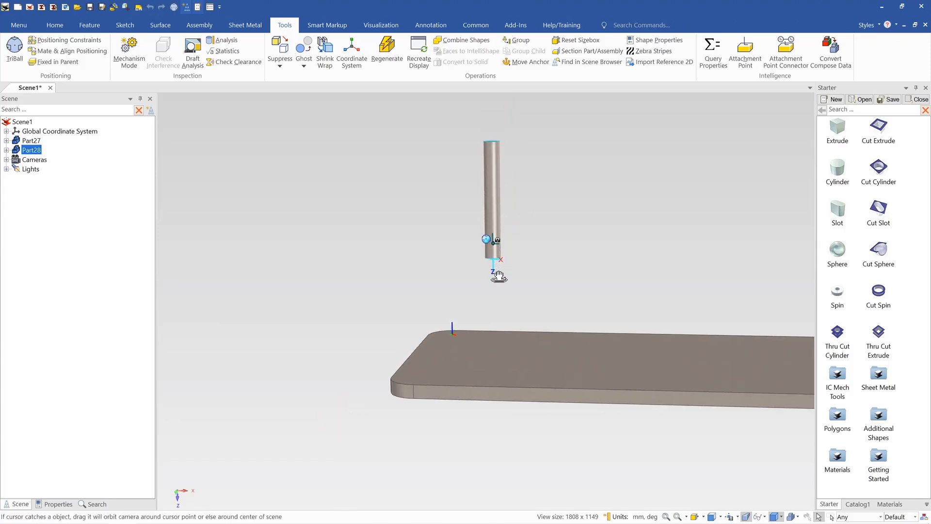
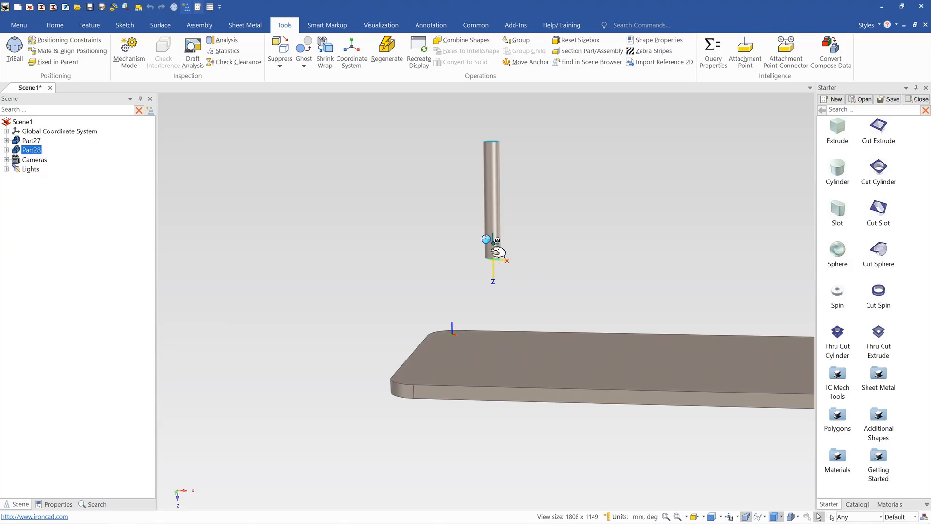
Step: Set the user name of the cylinder's end-face attachment point to ap, keeping the Neutral type
middle_click_drag(490, 252, 493, 278)
scroll(493, 215, "up", 3)
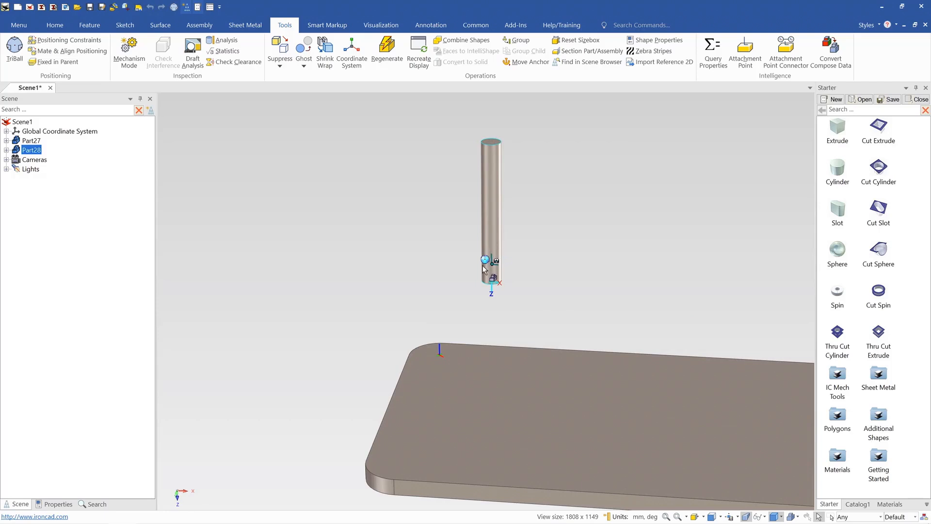
middle_click_drag(494, 265, 497, 298)
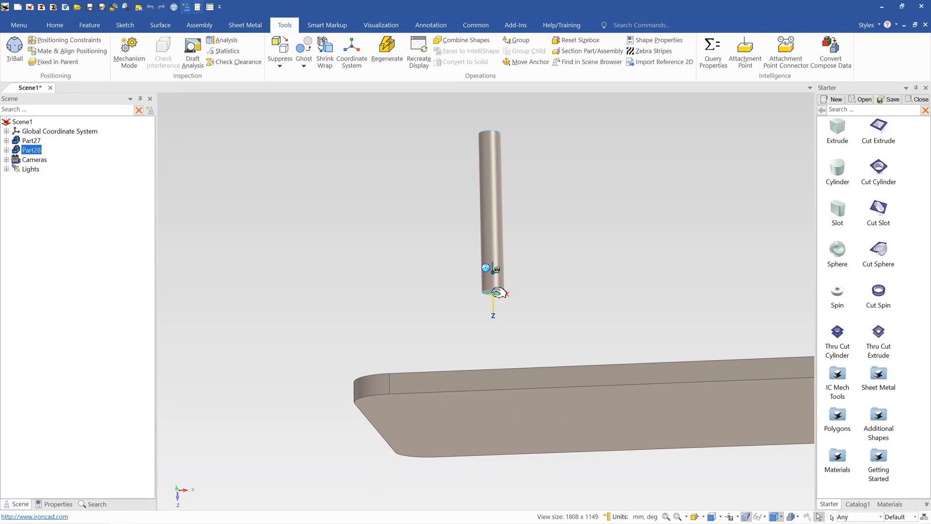
right_click(496, 291)
left_click(549, 327)
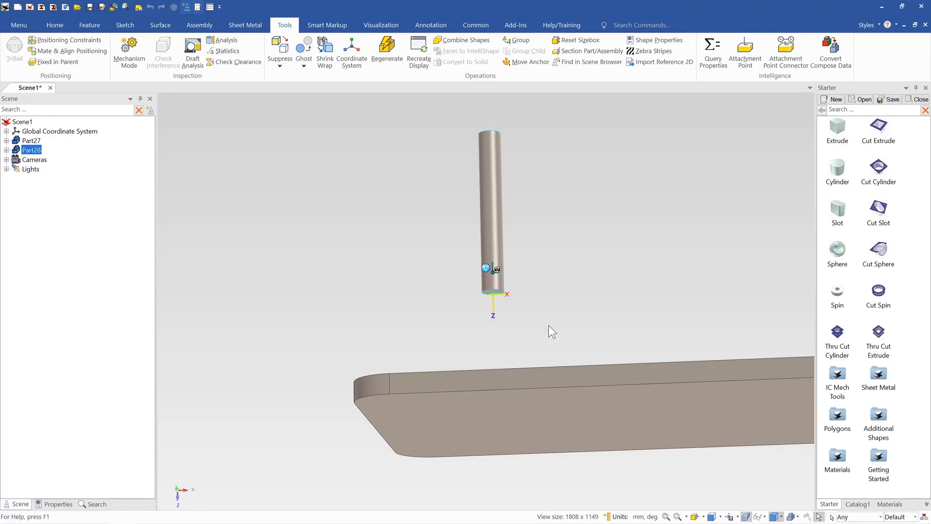
left_click(502, 198)
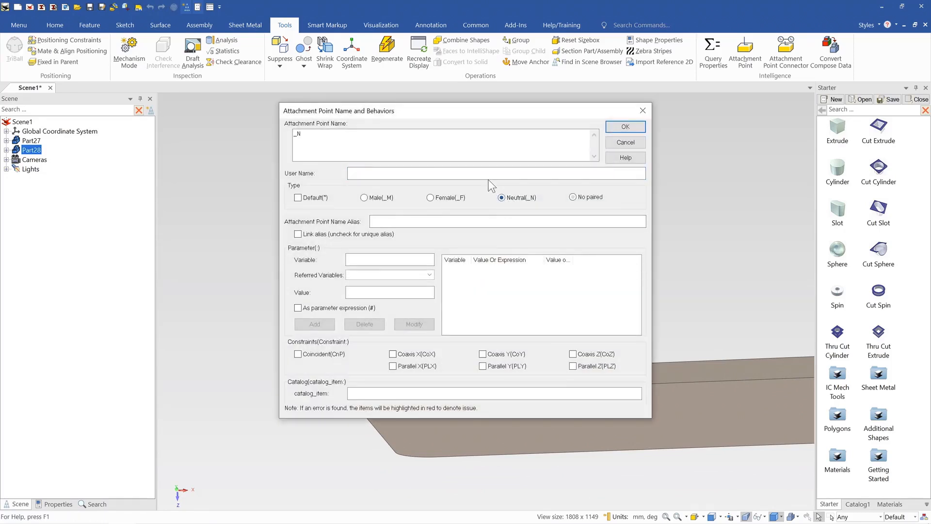
left_click(488, 175)
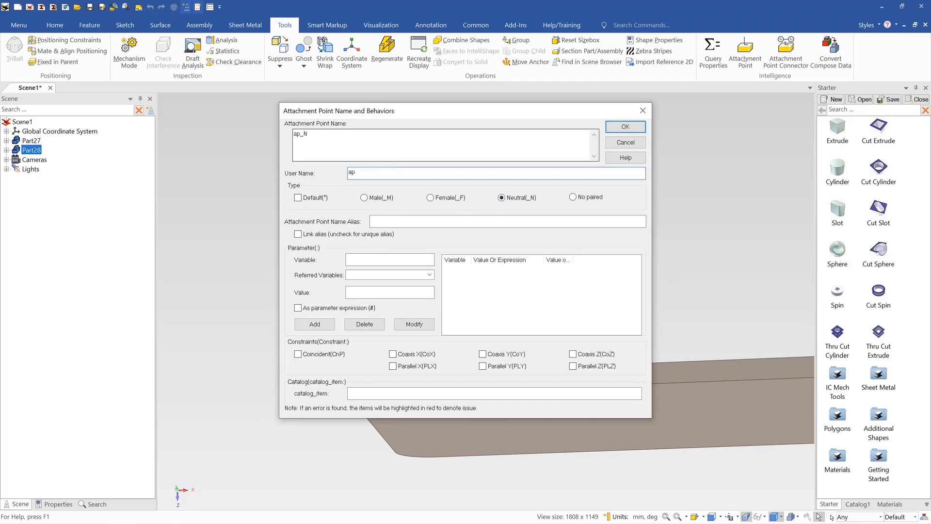
left_click(639, 127)
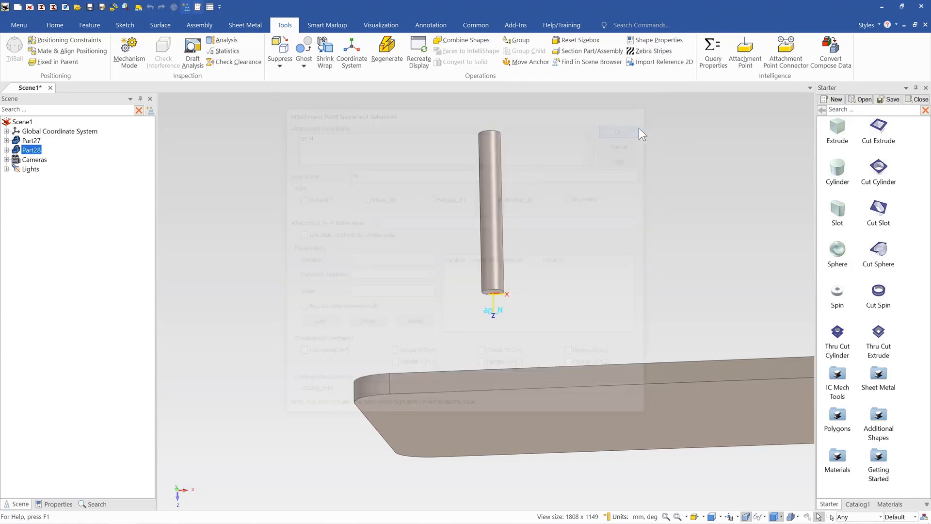
Step: Enable the Coincident (CnP) constraint on the cylinder's end-face attachment point
middle_click_drag(580, 233, 508, 311)
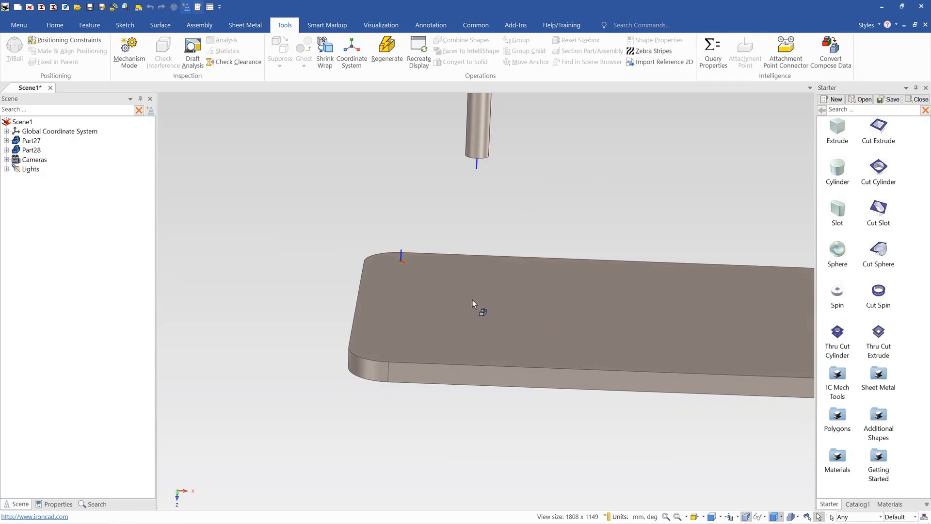
left_click(481, 154)
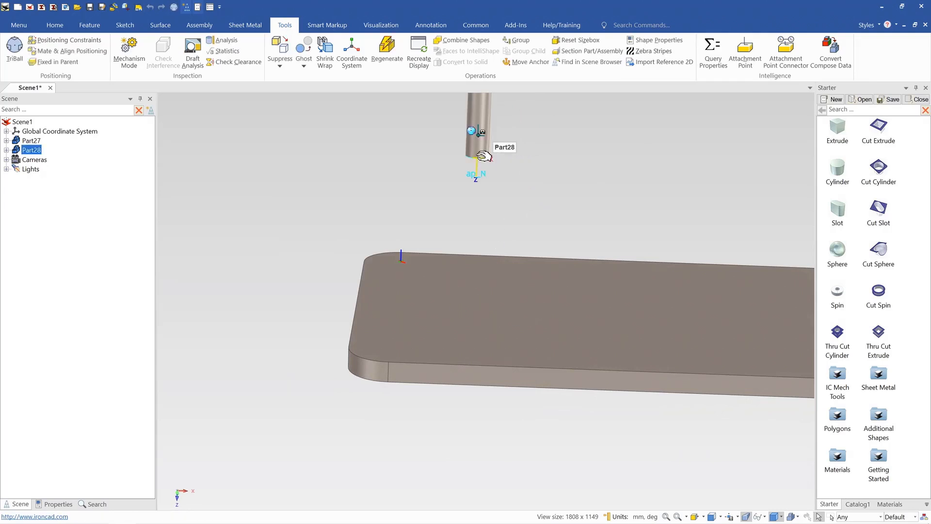
right_click(478, 163)
left_click(521, 191)
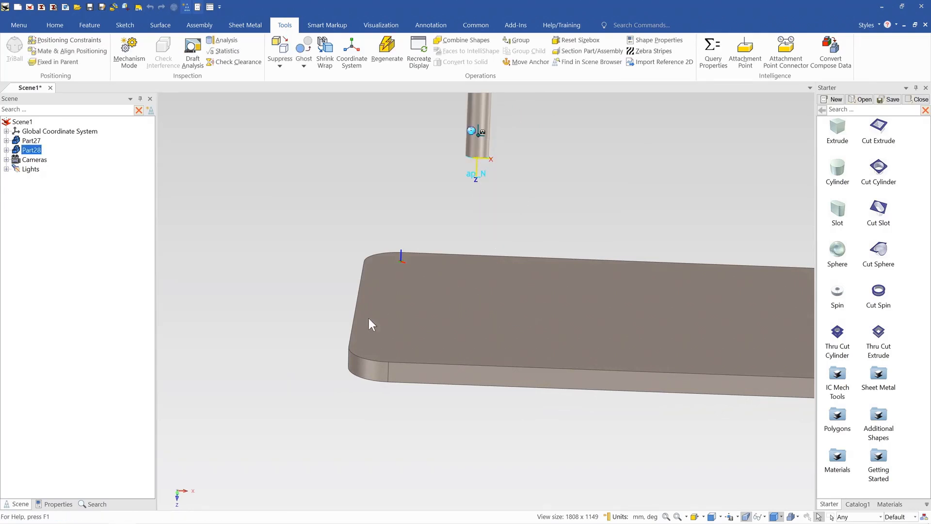
left_click(332, 353)
left_click(626, 127)
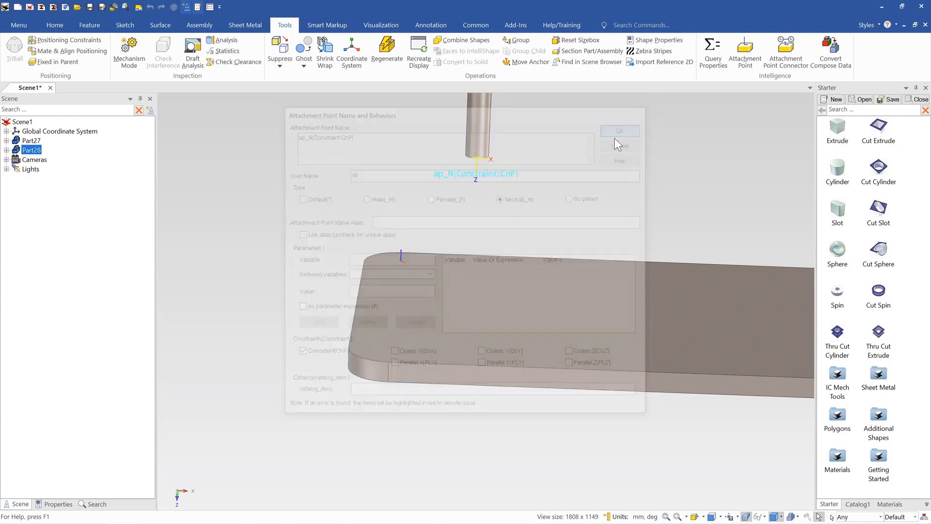
left_click(411, 268)
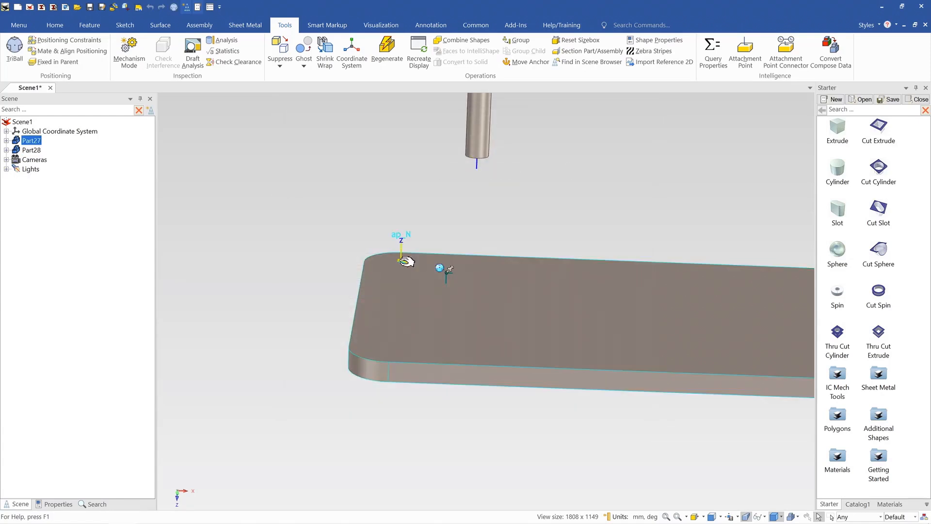
right_click(400, 262)
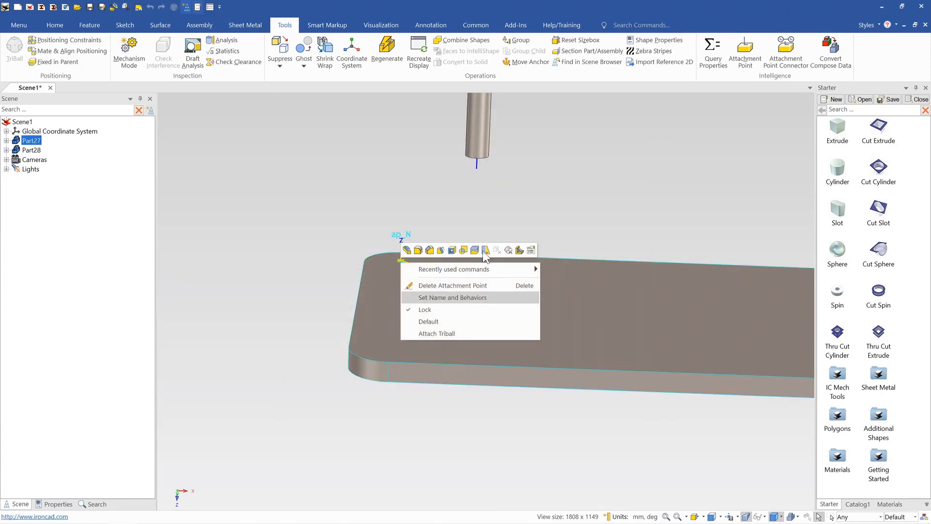
left_click(483, 147)
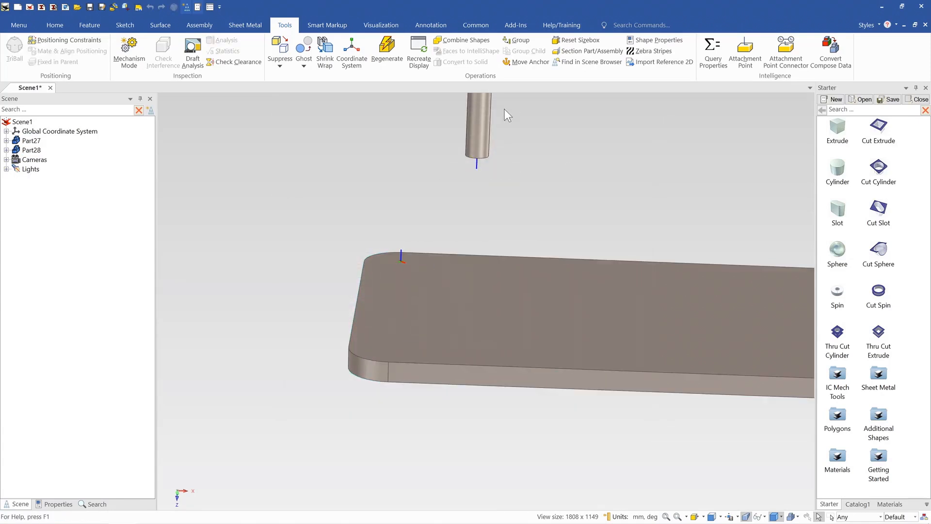
Step: Turn the Coincident (CnP) constraint on again for the attachment point on the end of the cylinder facing the slab
right_click(478, 162)
left_click(531, 193)
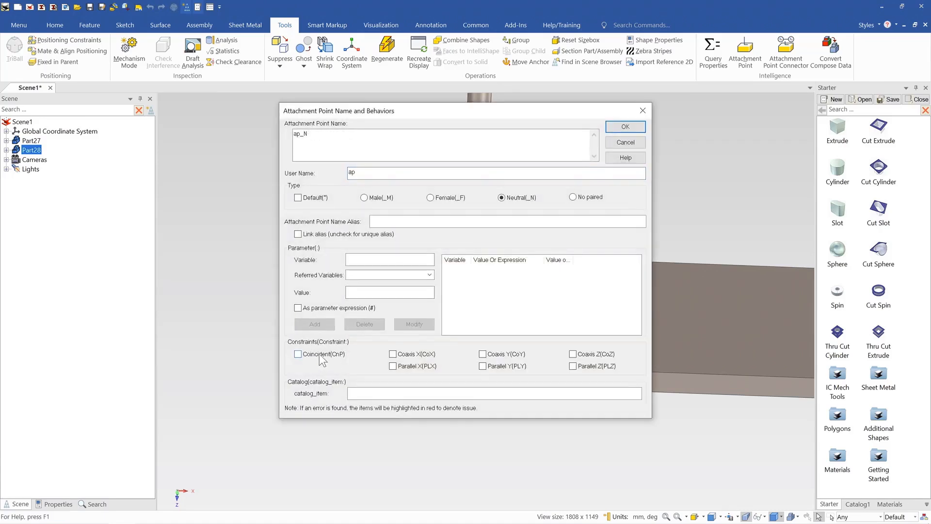
left_click(616, 128)
Step: Add the cylinder with its attachment point to the Starter catalog
left_click(482, 171)
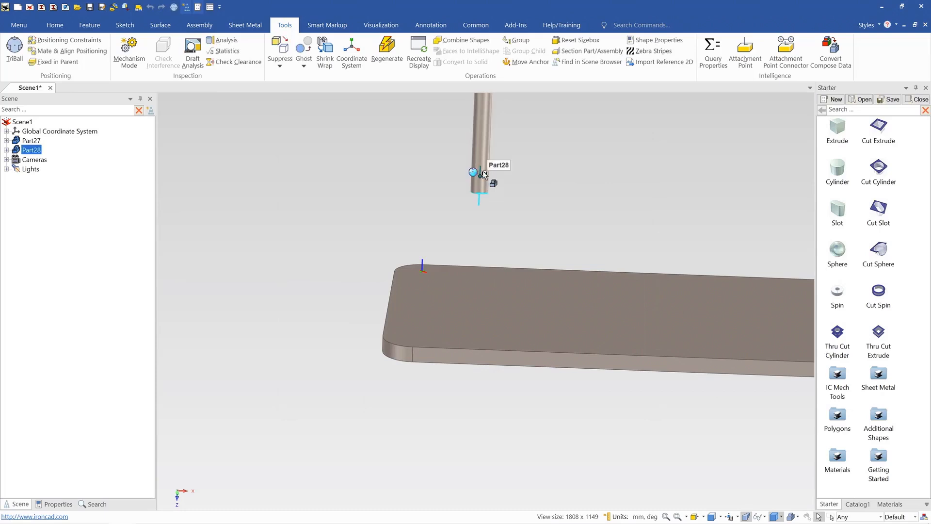
left_click_drag(509, 195, 847, 479)
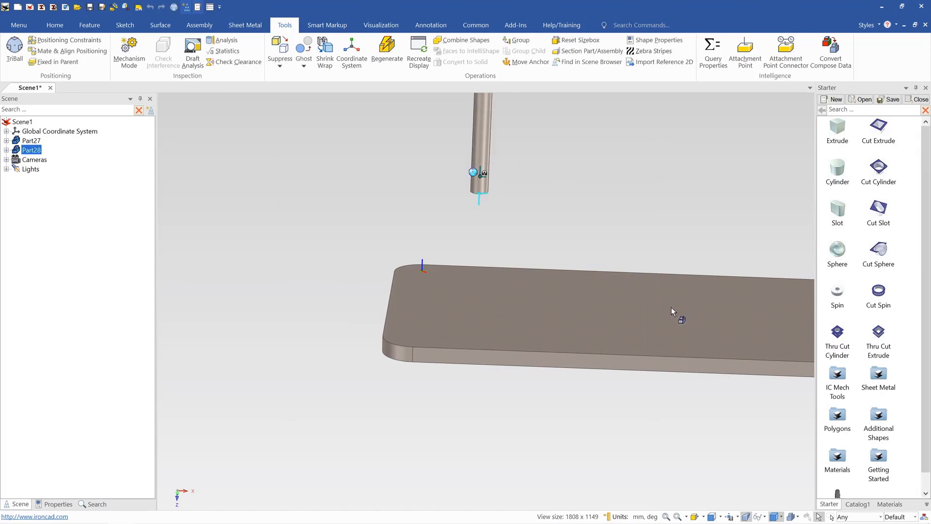
scroll(682, 322, "up", 2)
scroll(635, 258, "down", 2)
scroll(635, 258, "down", 1)
left_click(537, 257)
Step: Insert a trial copy of the catalog cylinder into empty space behind the slab and delete that copy
scroll(536, 259, "down", 4)
middle_click_drag(503, 304, 492, 340)
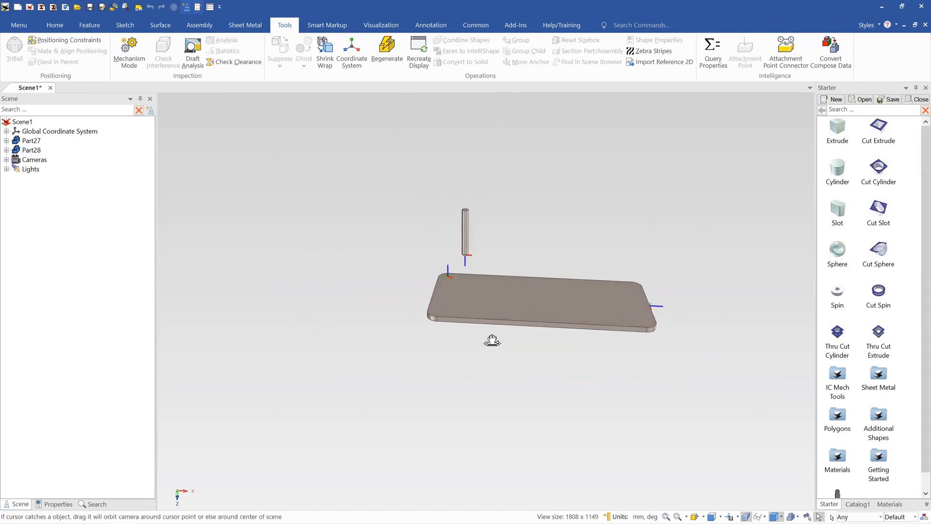
scroll(531, 265, "up", 2)
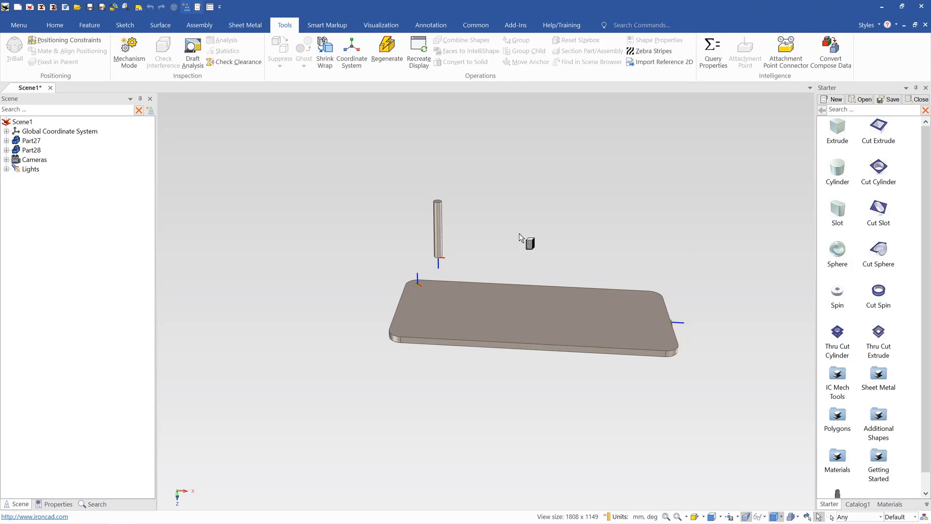
left_click_drag(520, 238, 521, 240)
left_click(575, 242)
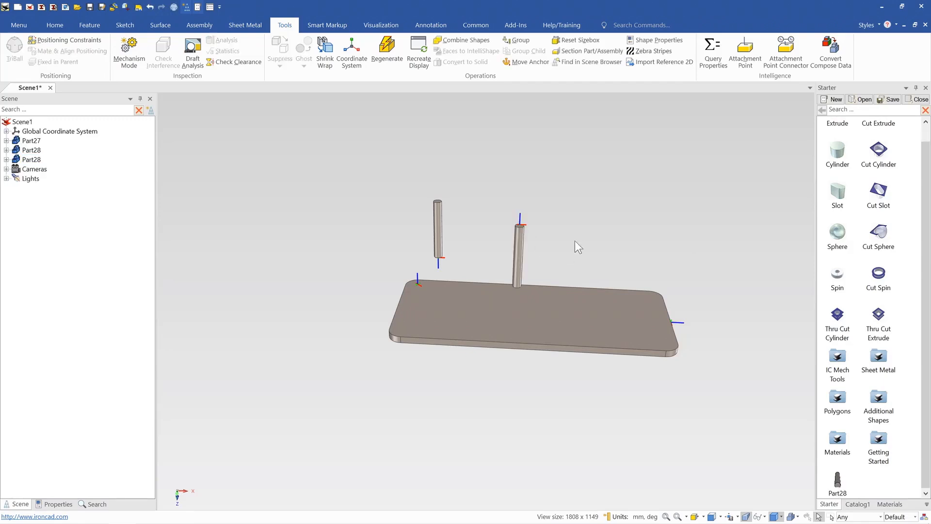
left_click(520, 238)
key("Delete")
Step: Insert the catalog cylinder onto the attachment point at the slab's corner and delete the original floating cylinder
scroll(466, 274, "up", 2)
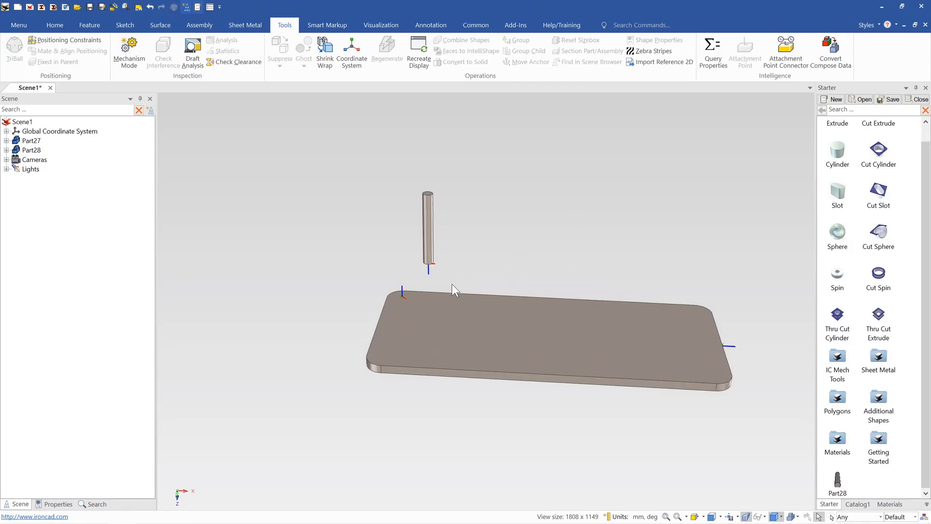
scroll(397, 324, "up", 1)
left_click_drag(838, 482, 451, 327)
middle_click_drag(508, 297, 456, 301)
left_click(442, 228)
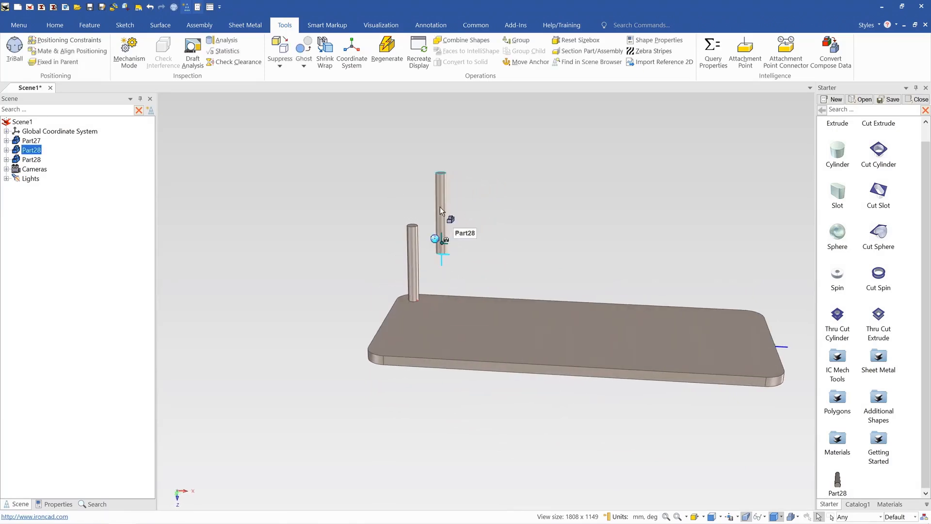
key("Delete")
Step: Pull the attached cylinder about 354 mm along its axis away from the slab with the TriBall
scroll(420, 273, "up", 5)
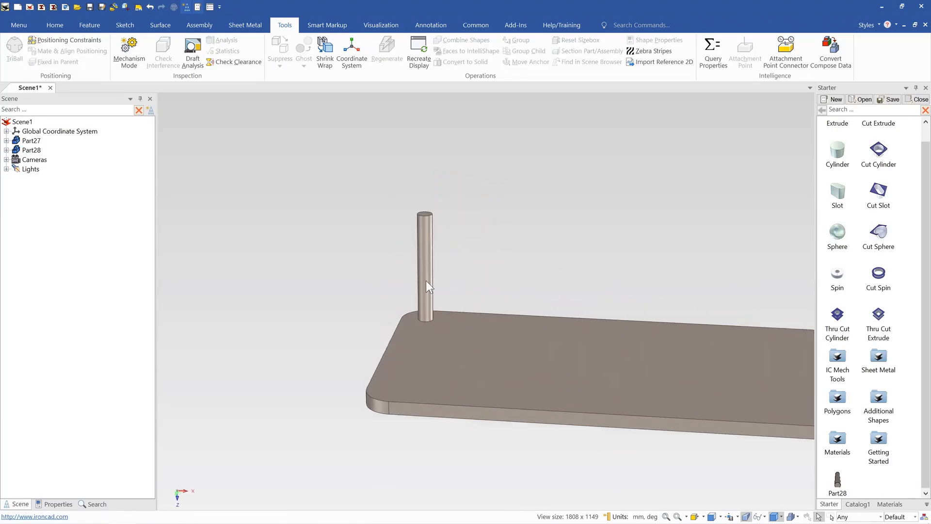
middle_click_drag(461, 308, 485, 376)
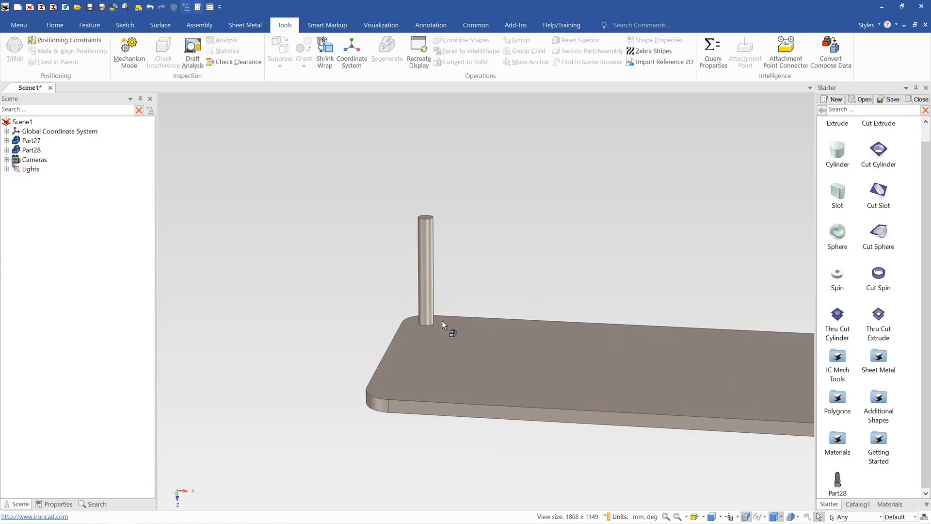
left_click(432, 288)
scroll(431, 288, "down", 2)
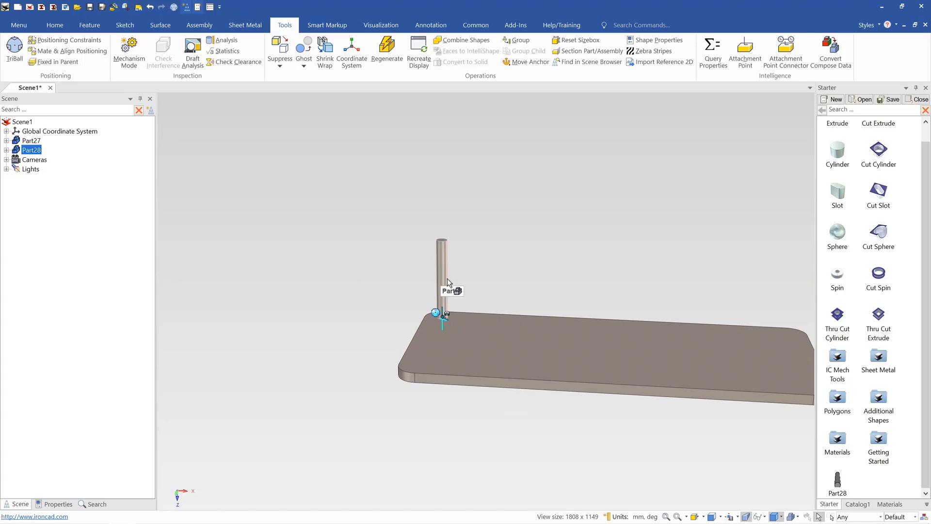
key("F10")
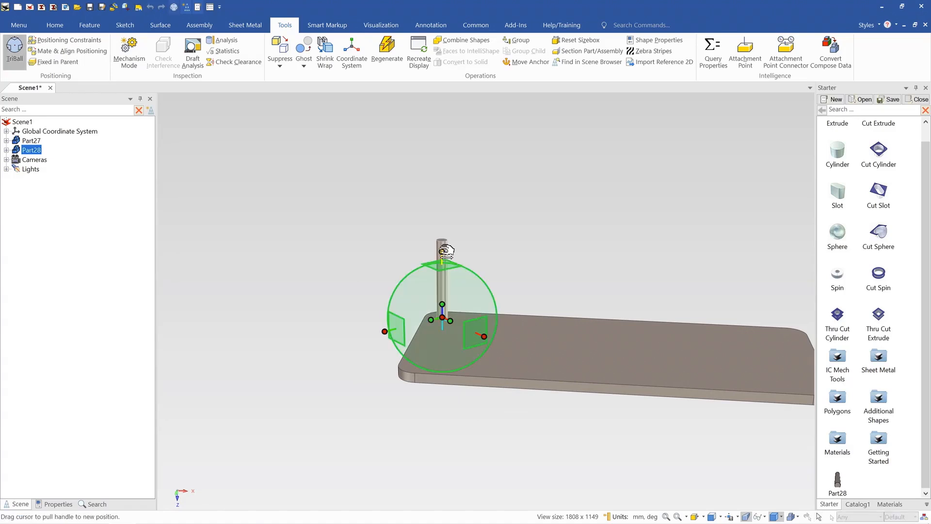
key("F10")
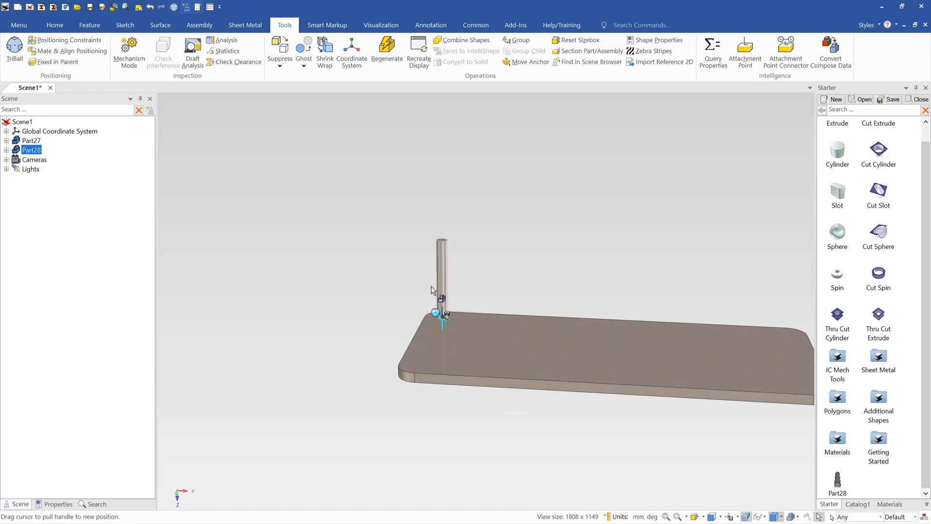
key("F10")
left_click_drag(442, 252, 445, 189)
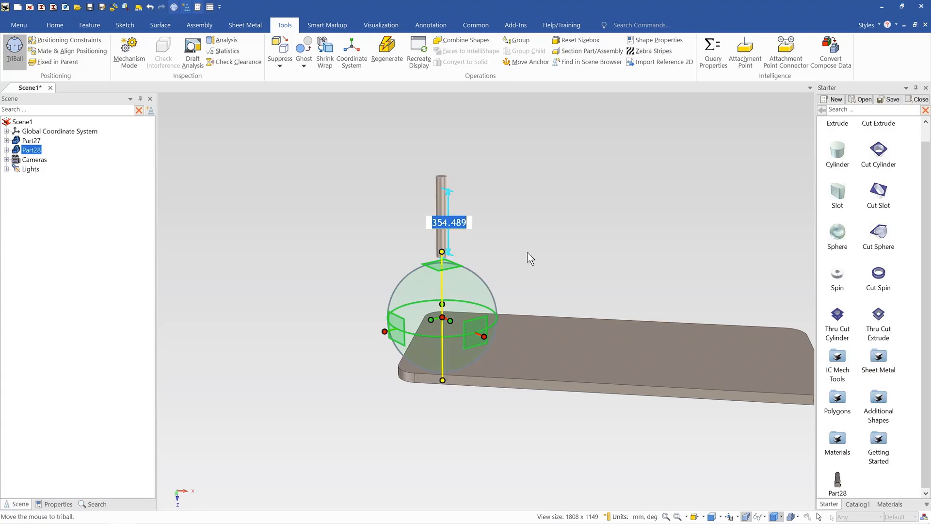
key("F10")
left_click(534, 250)
Step: Push the attached cylinder along its axis through the slab with the TriBall
middle_click_drag(507, 335, 484, 342)
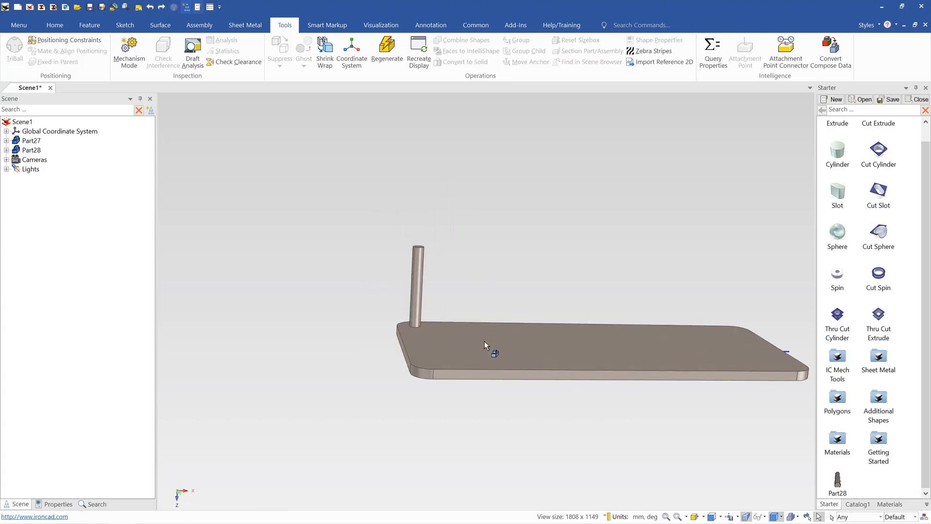
left_click(417, 303)
left_click(417, 294)
left_click_drag(412, 384, 412, 384)
key("Escape")
middle_click_drag(439, 351, 467, 280)
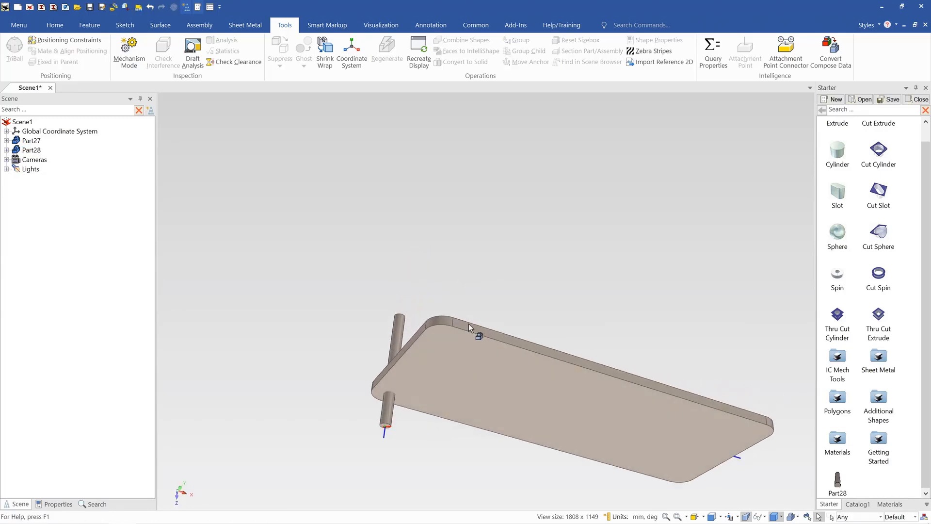
middle_click_drag(465, 333, 423, 447)
Step: Move the attached cylinder freehand along its axis with the TriBall so that it floats clear above the slab's corner
left_click(418, 310)
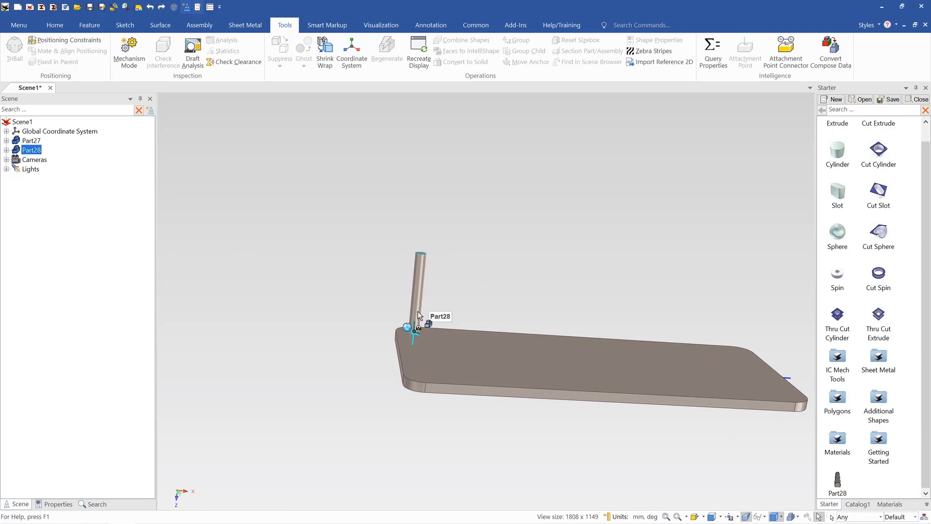
key("F10")
left_click_drag(420, 265, 426, 214)
left_click(505, 233)
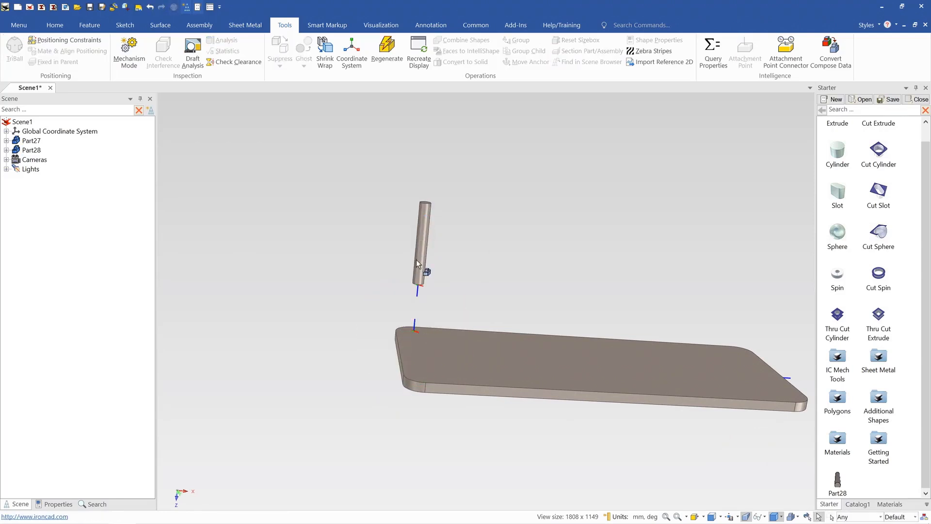
Step: Review the name and constraint settings of the floating cylinder's end-face attachment point
left_click(417, 261)
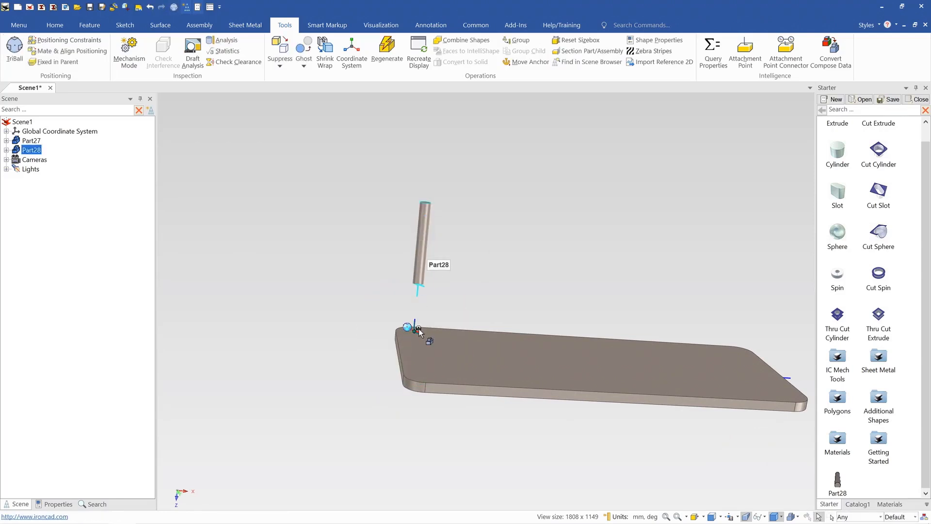
right_click(420, 288)
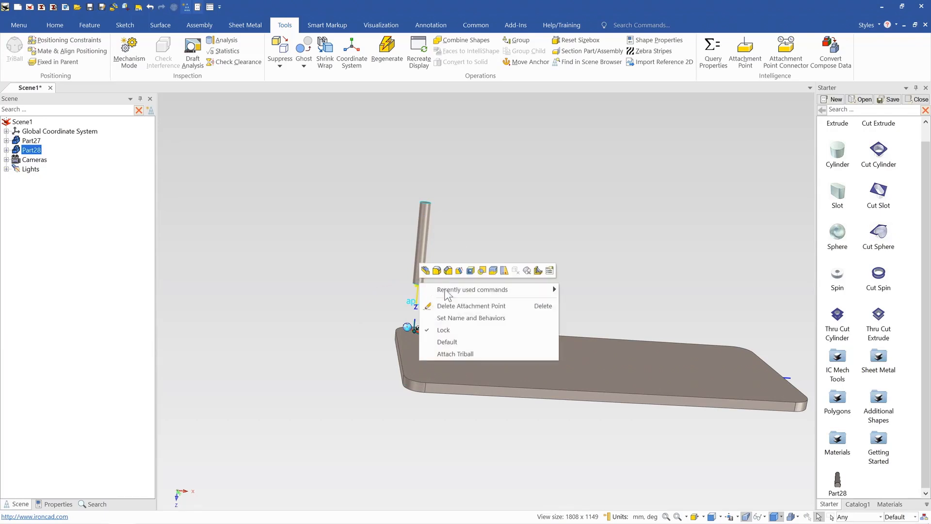
left_click(485, 318)
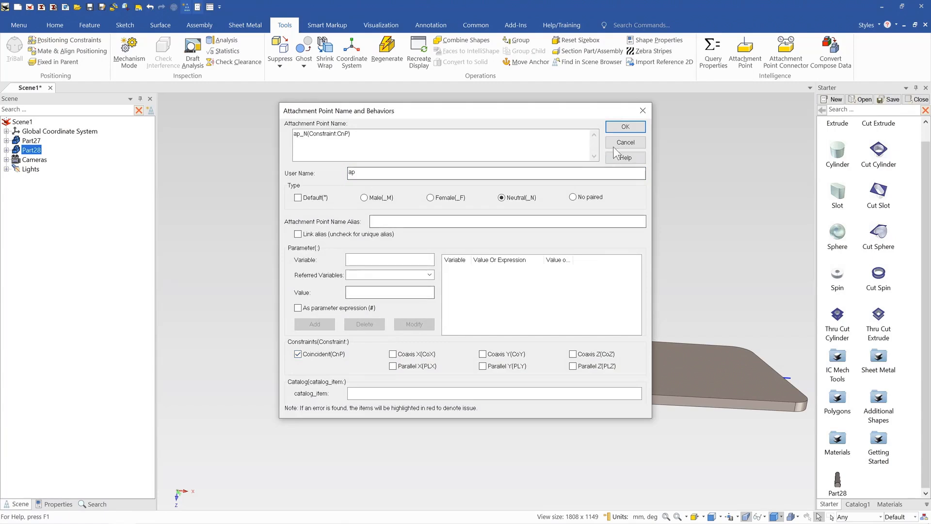
left_click(625, 126)
scroll(416, 317, "up", 2)
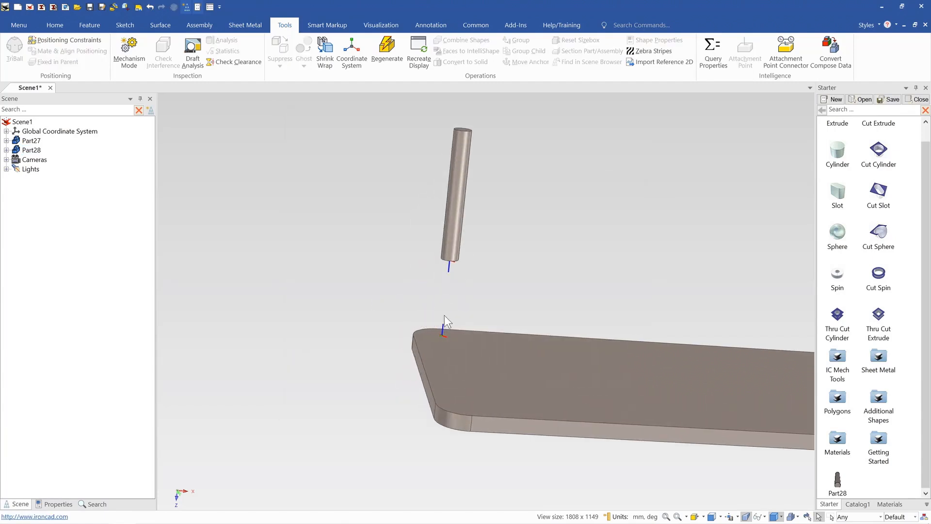
Step: Enable the Coincident constraint on the attachment point at the slab's corner
left_click(442, 332)
right_click(445, 339)
left_click(502, 369)
left_click(323, 354)
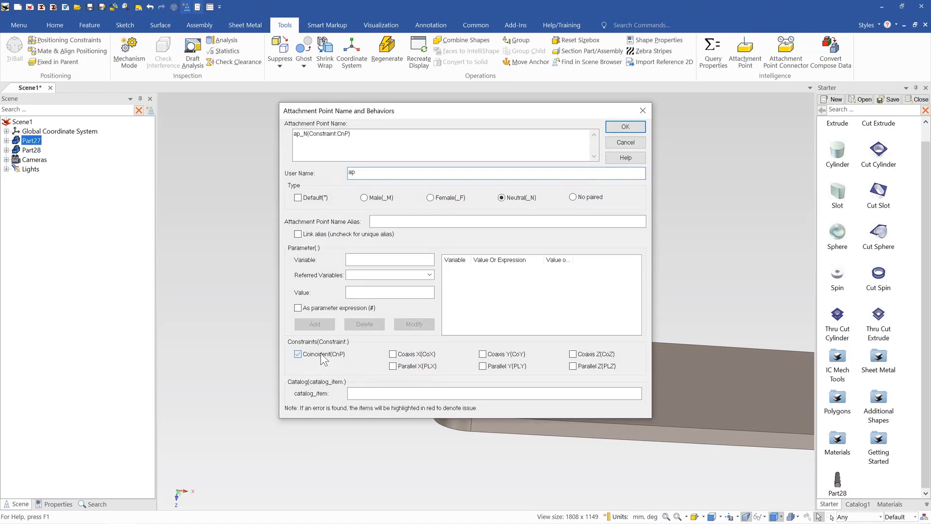
left_click(625, 127)
left_click(630, 171)
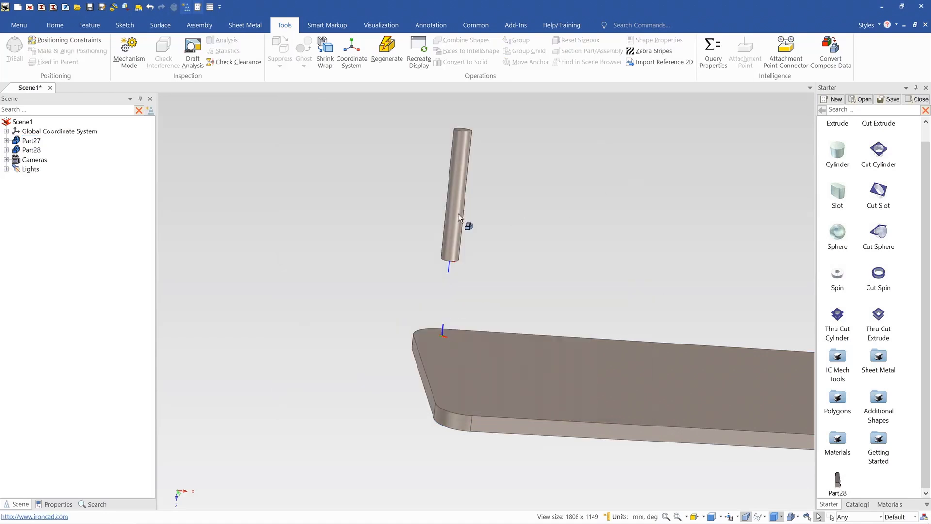
Step: Save the floating cylinder as a new item in the Starter catalog and delete it from the scene
left_click_drag(881, 477, 881, 477)
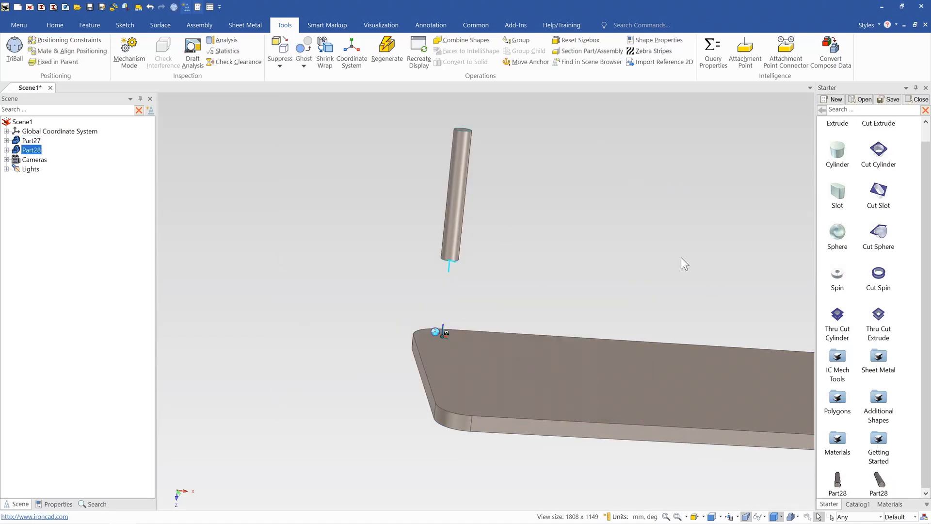
left_click(681, 257)
scroll(591, 311, "down", 5)
middle_click_drag(517, 362, 585, 246)
left_click(575, 310)
left_click(752, 252)
left_click(735, 346)
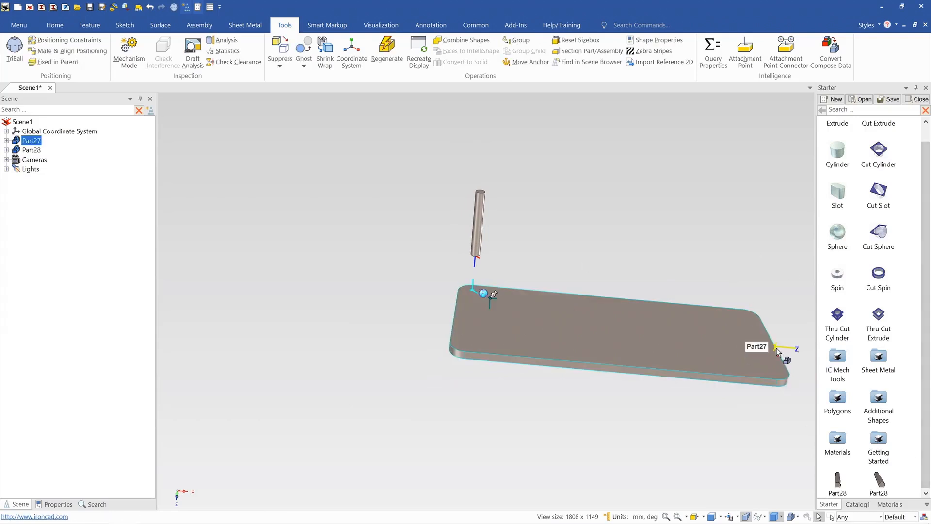
left_click(778, 347)
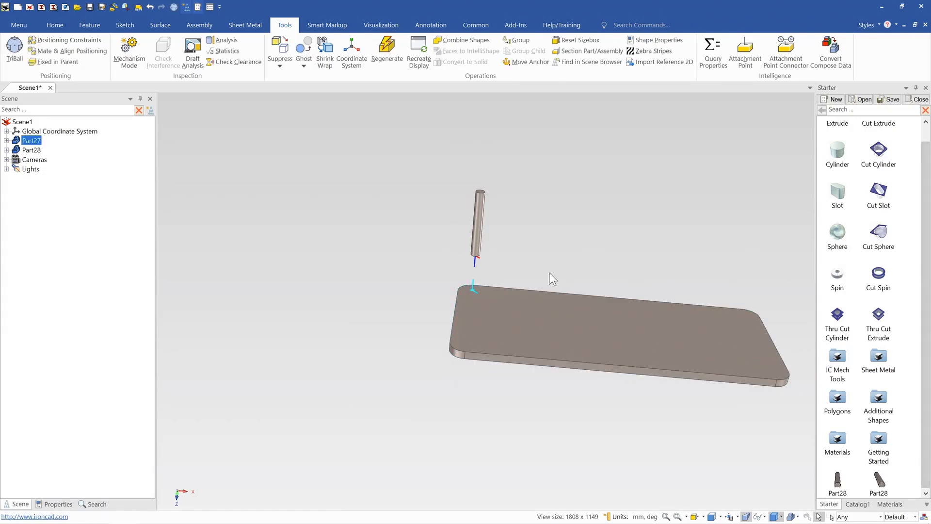
left_click(526, 238)
left_click(474, 235)
key("Delete")
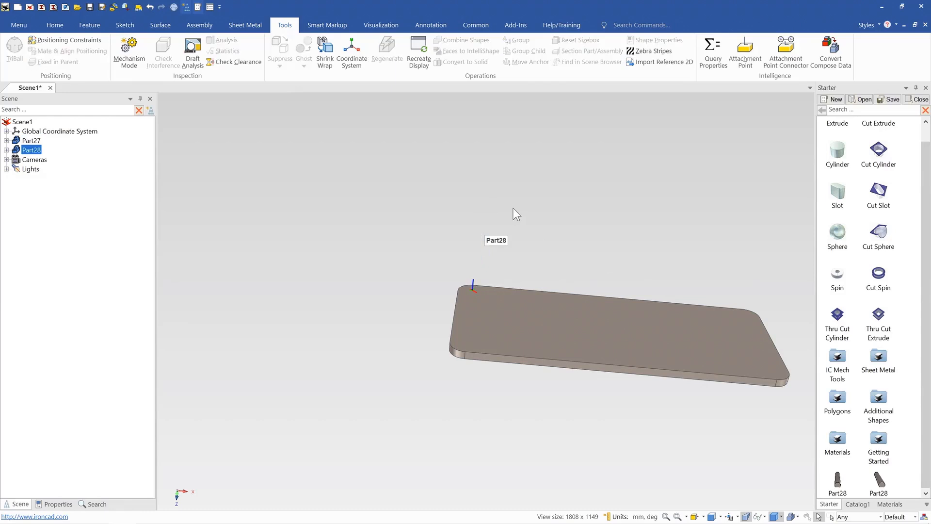
Step: Place the newly saved cylinder from the Starter catalog onto the attachment point at the slab's corner
scroll(521, 286, "up", 2)
left_click_drag(664, 374, 507, 324)
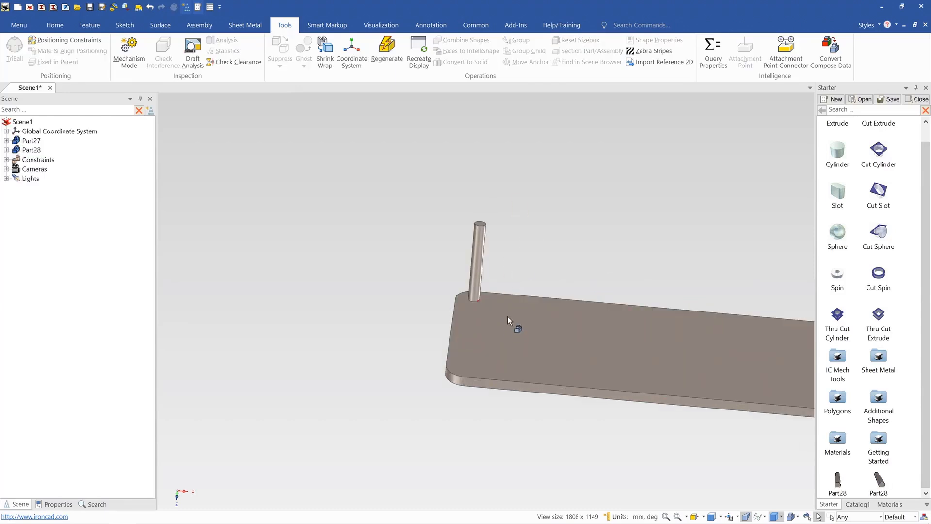
Step: Examine from several angles how the cylinder leg sits at the slab's corner and how its attachment constraint is marked
left_click(481, 258)
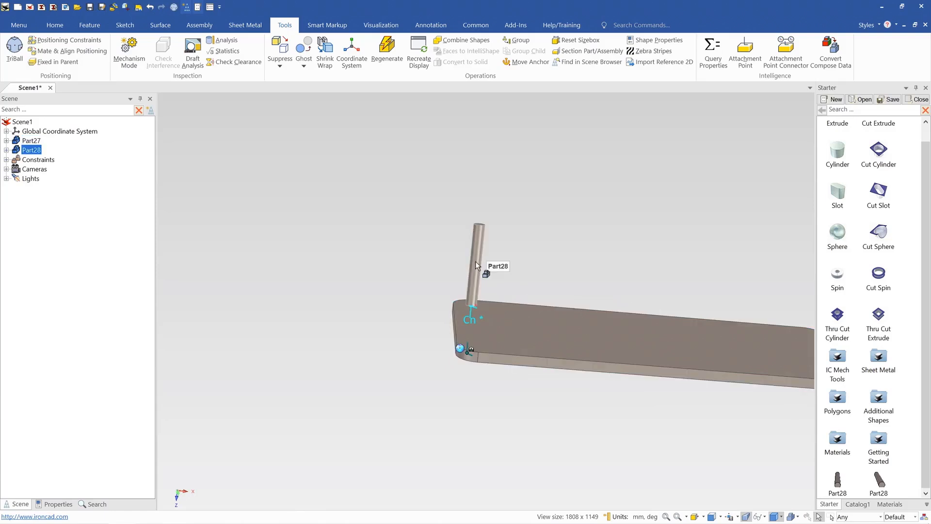
left_click(476, 274)
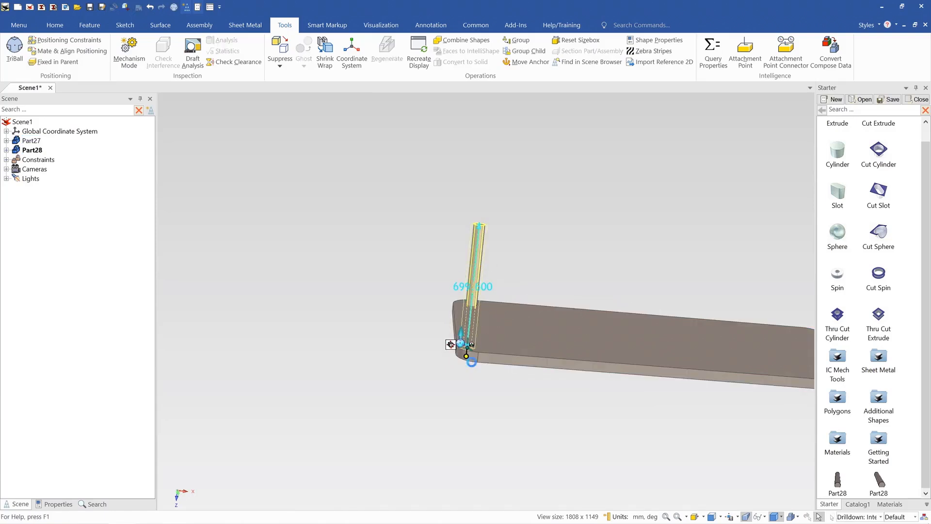
left_click(516, 275)
middle_click_drag(488, 307, 504, 343)
scroll(497, 320, "down", 2)
scroll(482, 315, "up", 3)
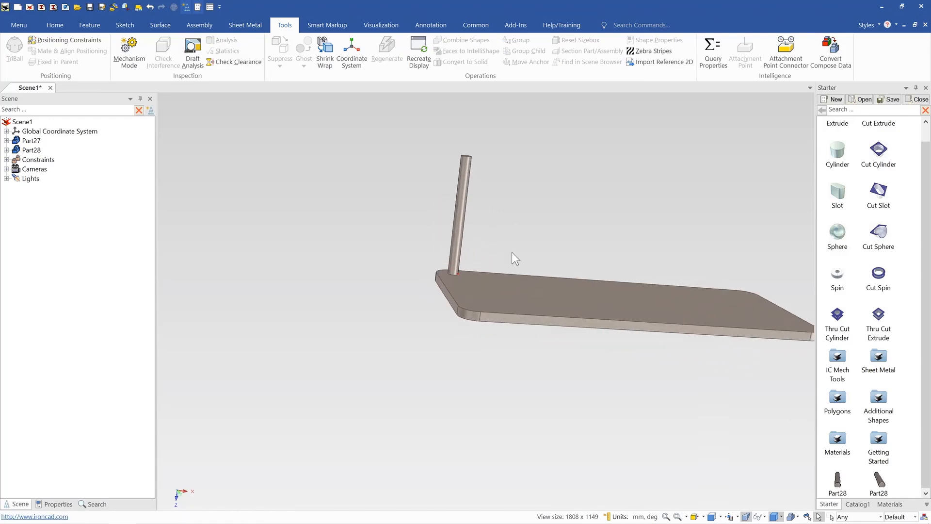
left_click(467, 312)
middle_click_drag(467, 312, 442, 370)
scroll(442, 371, "down", 3)
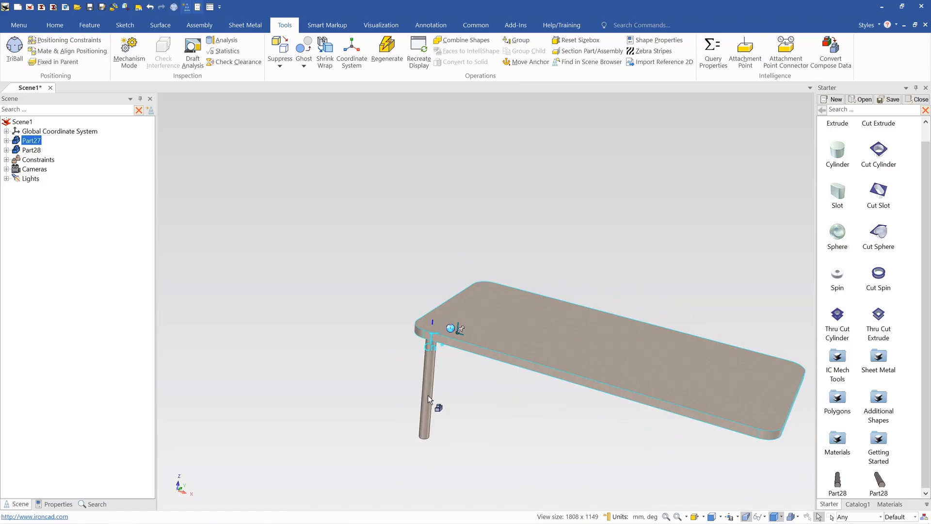
left_click(428, 395)
scroll(449, 374, "down", 1)
left_click(450, 371)
left_click(446, 378)
left_click(498, 286)
middle_click_drag(498, 287, 497, 102)
middle_click_drag(503, 257, 443, 339)
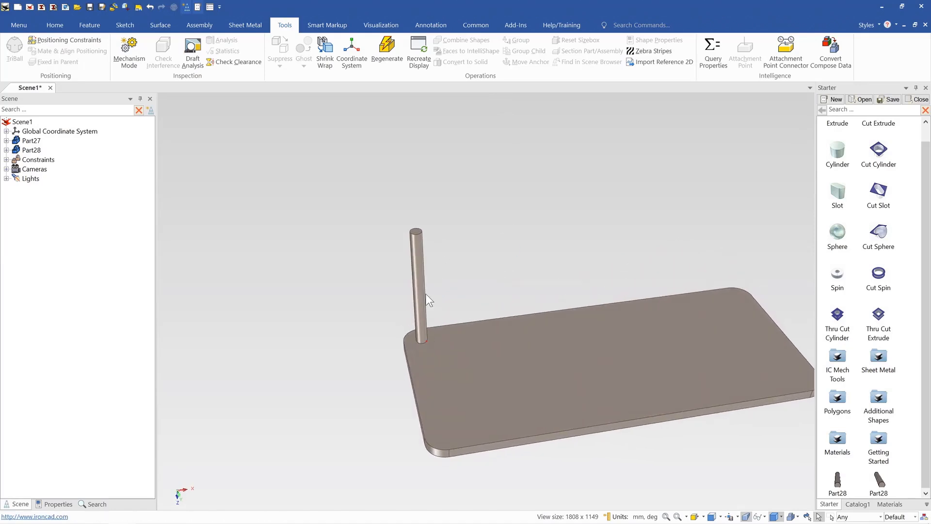
left_click(423, 287)
scroll(420, 269, "up", 5)
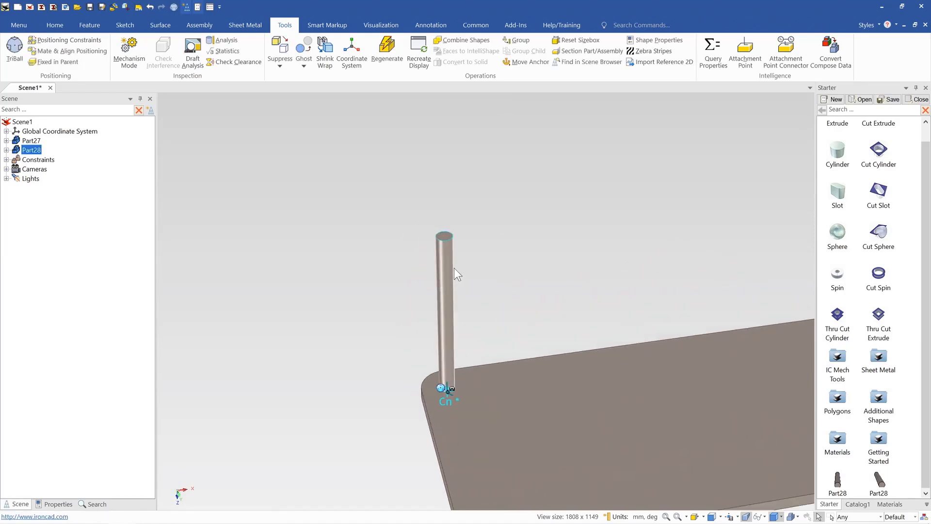
scroll(472, 337, "down", 3)
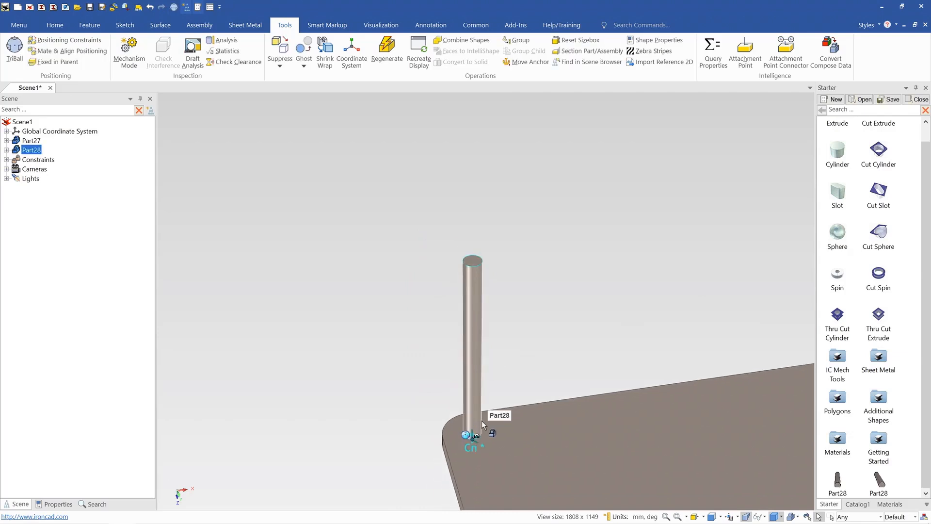
scroll(482, 426, "up", 4)
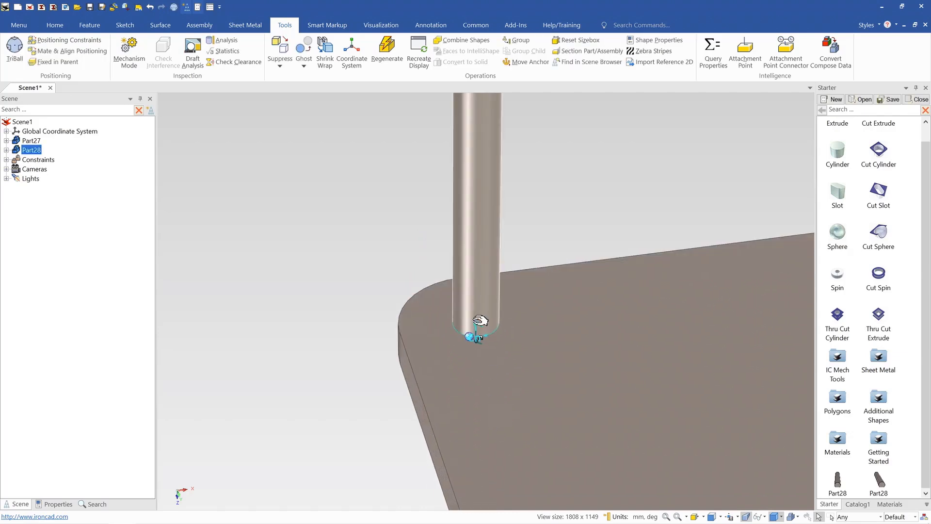
scroll(487, 307, "down", 5)
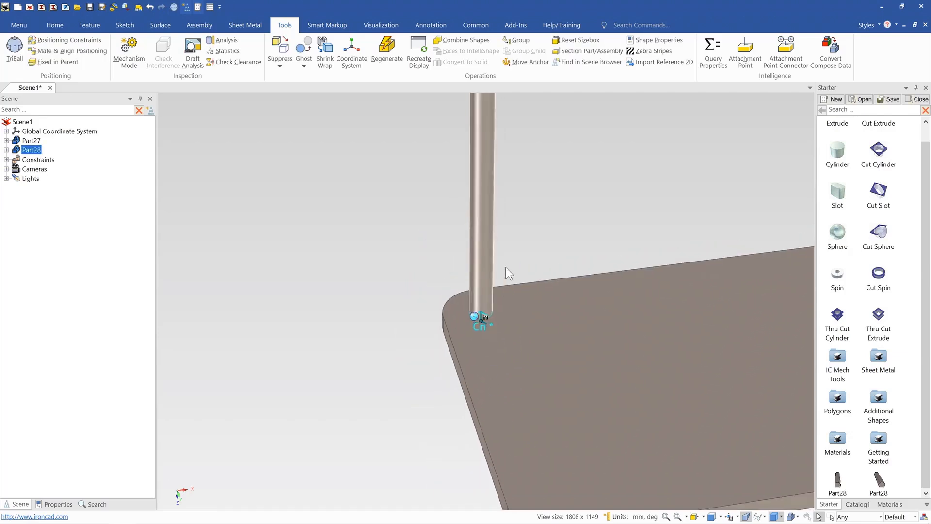
Step: Add an Extrude block to the cylinder leg at its free end face and stretch it sideways to about 123 mm long
left_click(520, 209)
middle_click_drag(485, 159, 479, 259, "shift")
scroll(479, 258, "up", 4)
scroll(478, 325, "up", 2)
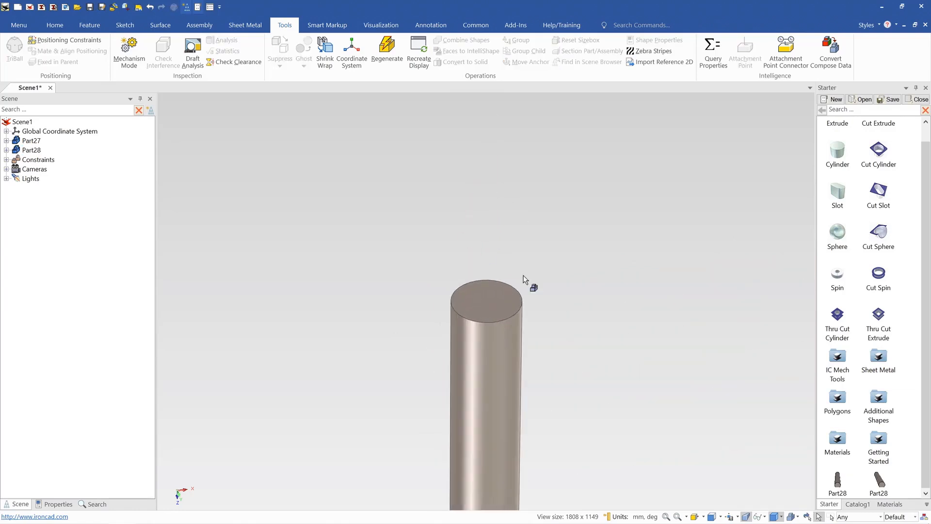
scroll(845, 213, "up", 1)
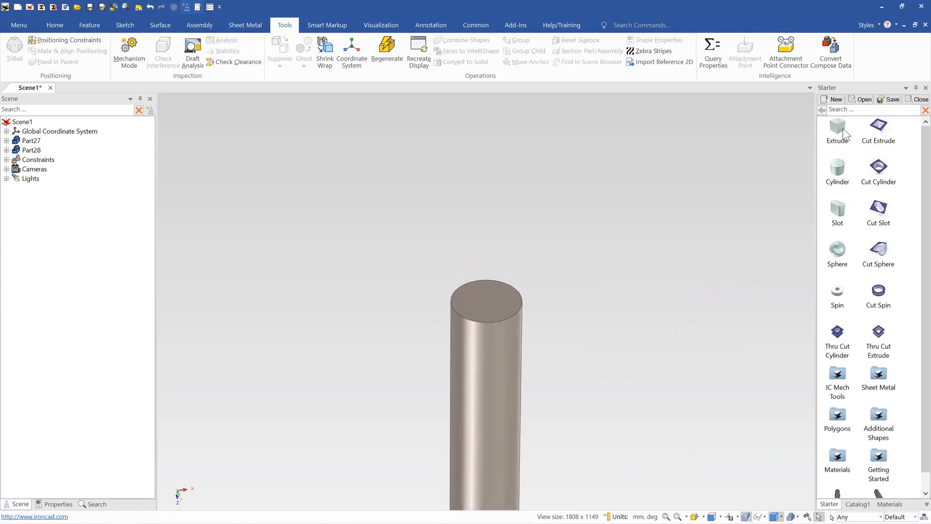
left_click_drag(842, 131, 608, 332)
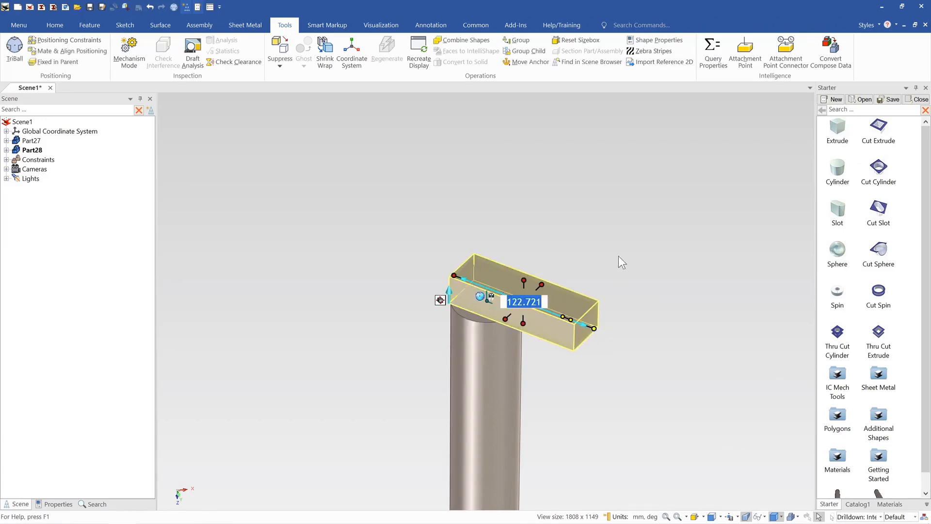
Step: Store the finished leg with its rectangular block on top in the Starter catalog as a reusable part
left_click(521, 221)
scroll(510, 338, "down", 7)
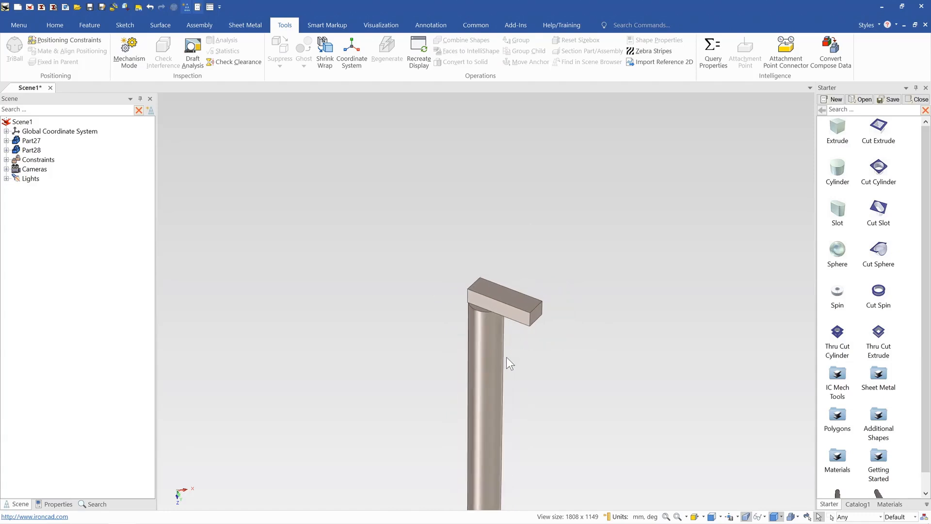
scroll(503, 375, "down", 3)
left_click(490, 357)
left_click_drag(490, 357, 851, 487)
left_click(664, 240)
scroll(875, 377, "down", 3)
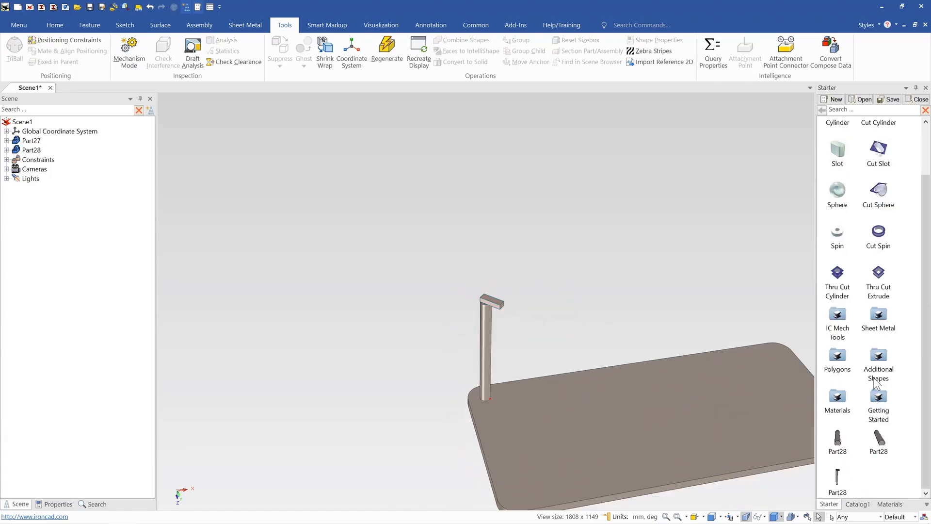
Step: Delete the leg from the scene and insert the newly stored catalog leg at the attachment point on the tabletop's corner
key("Delete")
key("Return")
left_click_drag(837, 479, 634, 426)
left_click(571, 291)
Step: Try moving the inserted leg with the TriBall to test its attachment to the tabletop
left_click(490, 328)
key("F10")
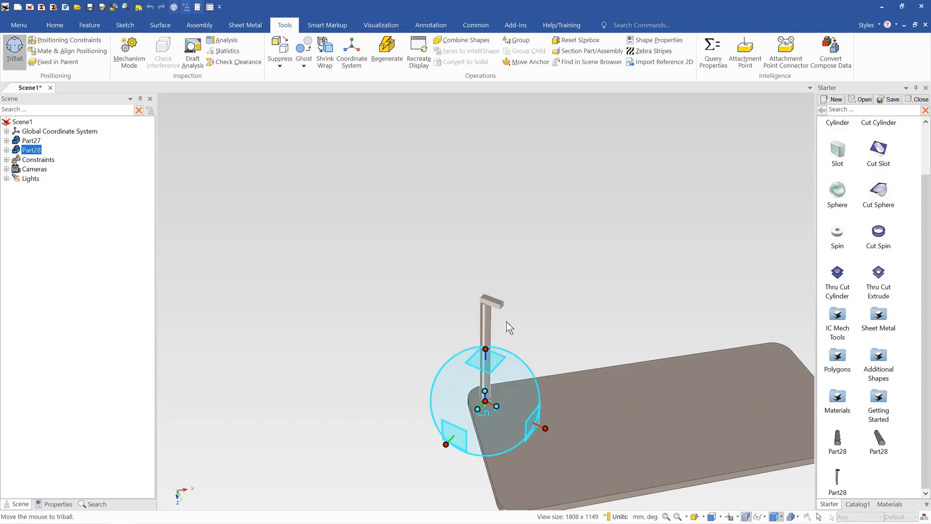
left_click(487, 349)
left_click_drag(462, 396, 539, 305)
key("F10")
left_click(548, 276)
middle_click_drag(504, 416, 522, 409)
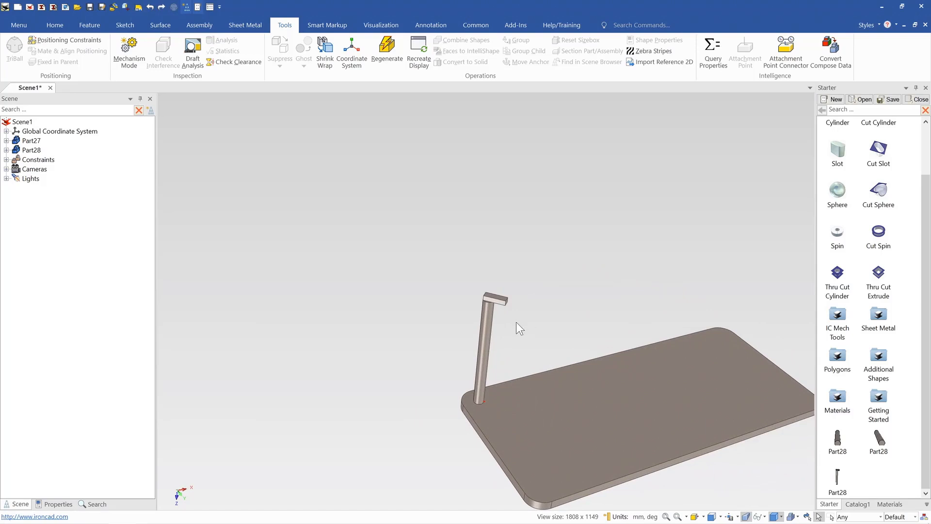
Step: Examine the constraint created at the base of the leg where it meets the tabletop
left_click(481, 399)
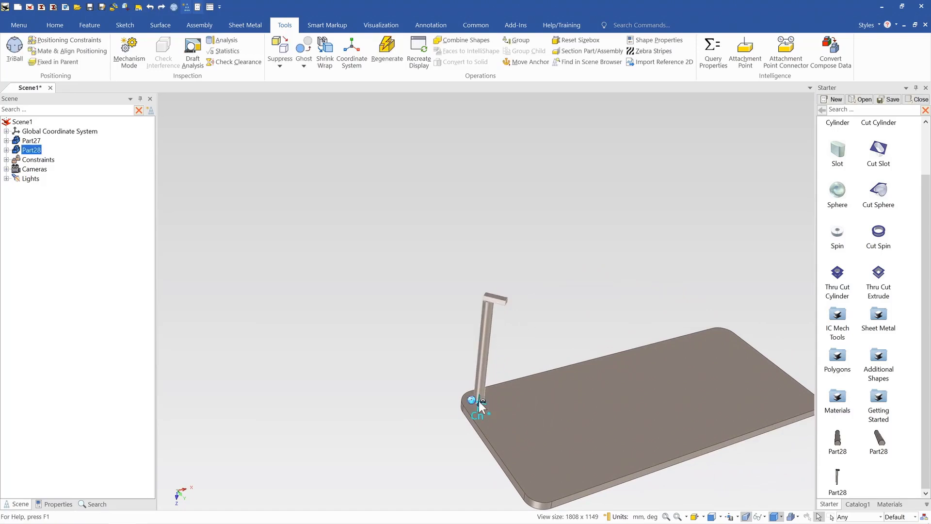
right_click(479, 401)
left_click(426, 371)
scroll(529, 395, "up", 4)
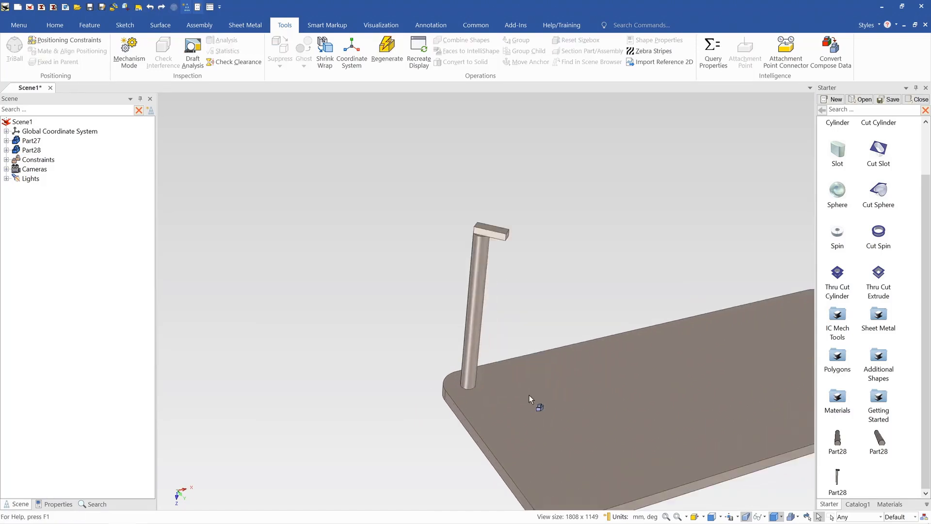
left_click(454, 328)
middle_click_drag(454, 327, 434, 317)
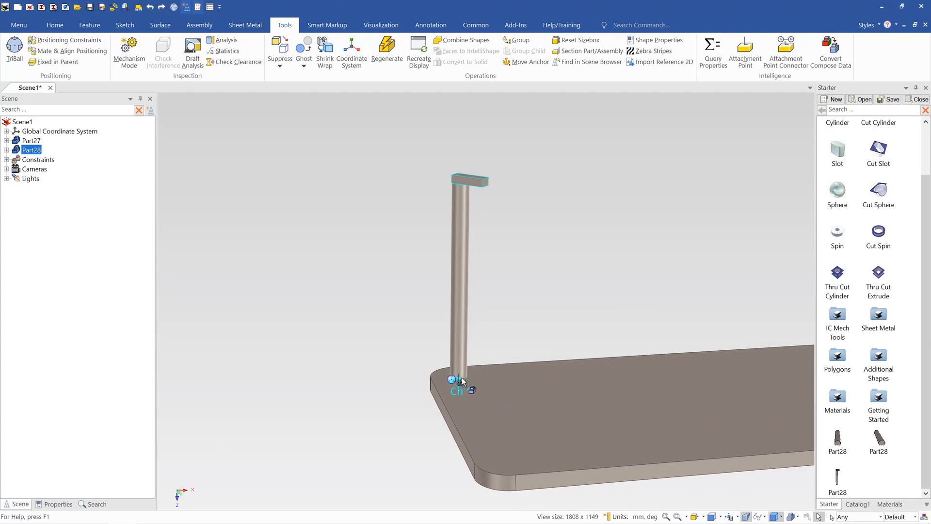
right_click(460, 383)
left_click(540, 297)
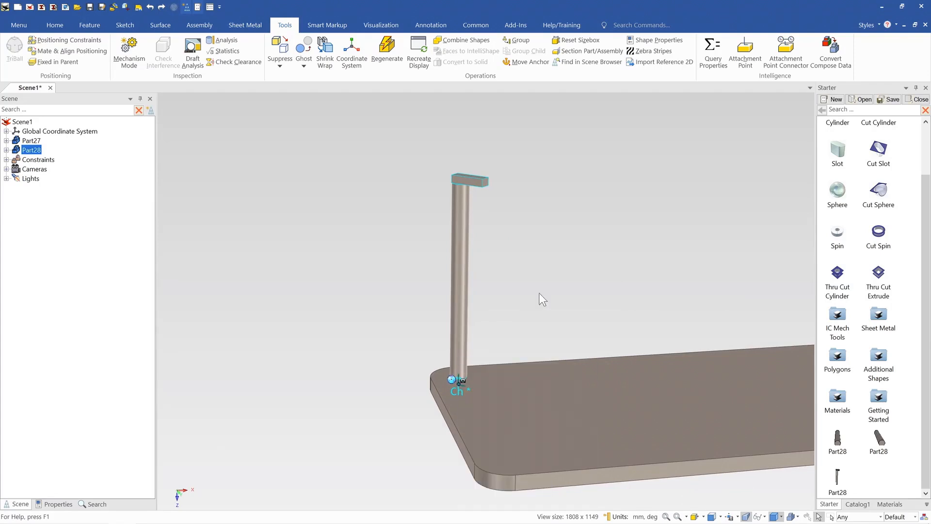
Step: Move the constrained leg upward about 210 mm with the TriBall to test whether the tabletop follows
left_click(459, 310)
key("F10")
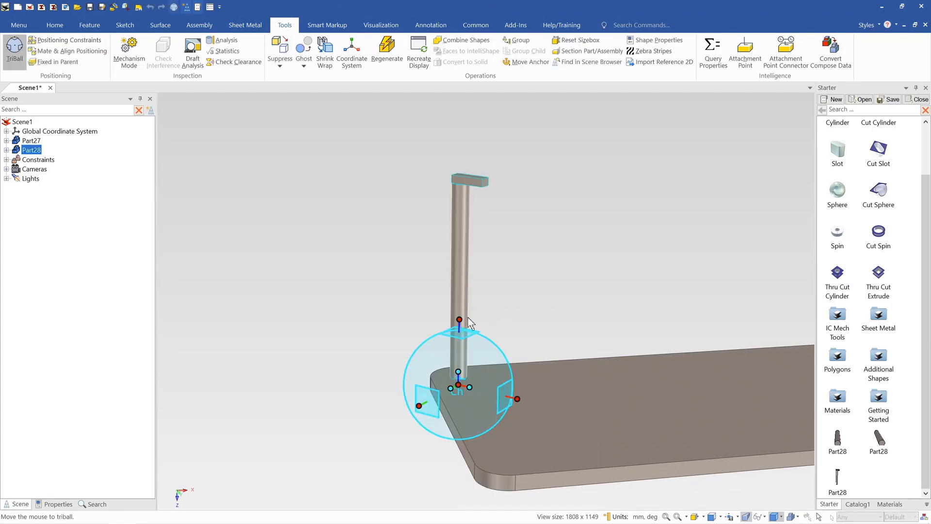
left_click_drag(459, 320, 460, 263)
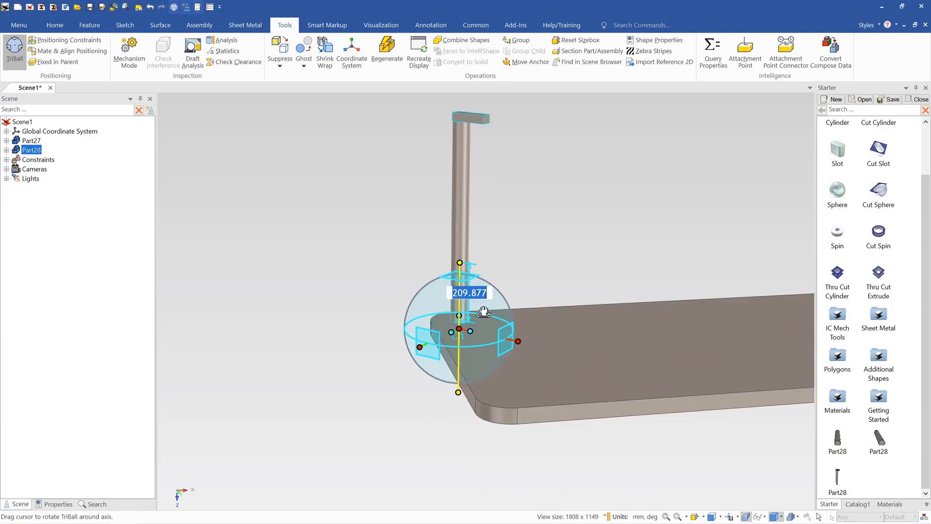
key("F10")
scroll(511, 281, "down", 4)
middle_click_drag(507, 297, 504, 349)
left_click(521, 249)
scroll(520, 248, "up", 1)
Step: Examine the options available for the constraint joining the leg's base to the tabletop
left_click(467, 295)
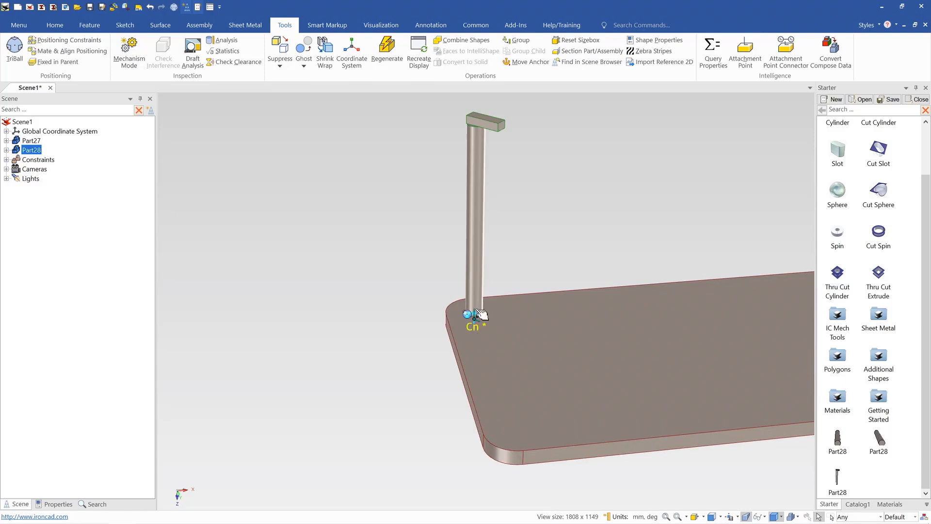
scroll(473, 322, "up", 6)
scroll(473, 312, "up", 2)
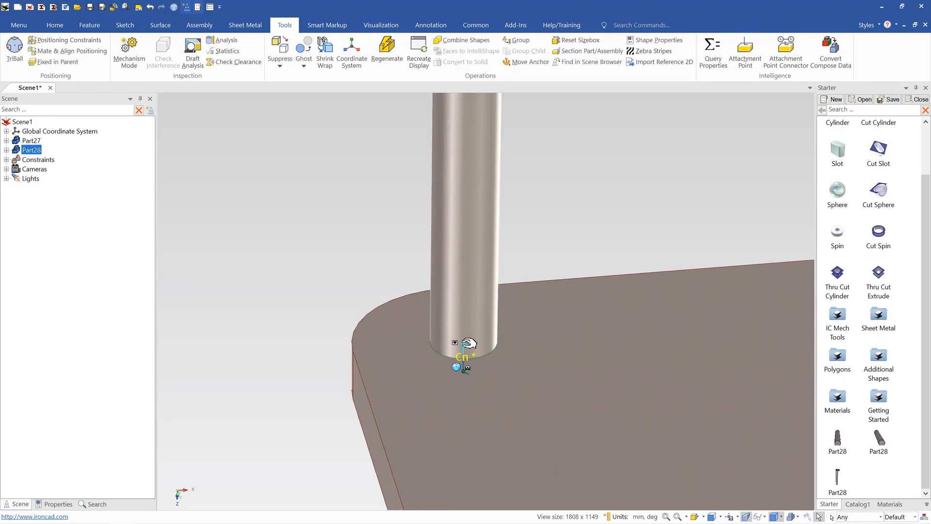
right_click(464, 347)
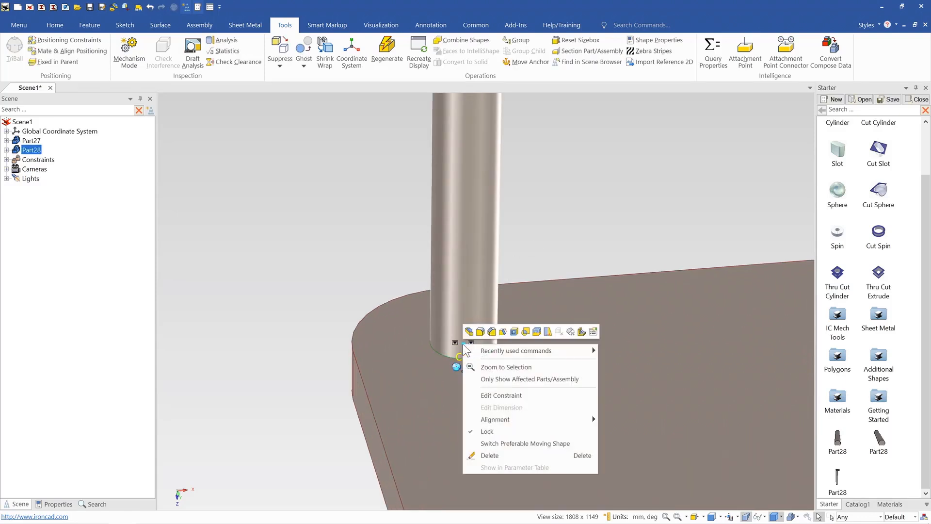
left_click(556, 248)
scroll(529, 284, "down", 5)
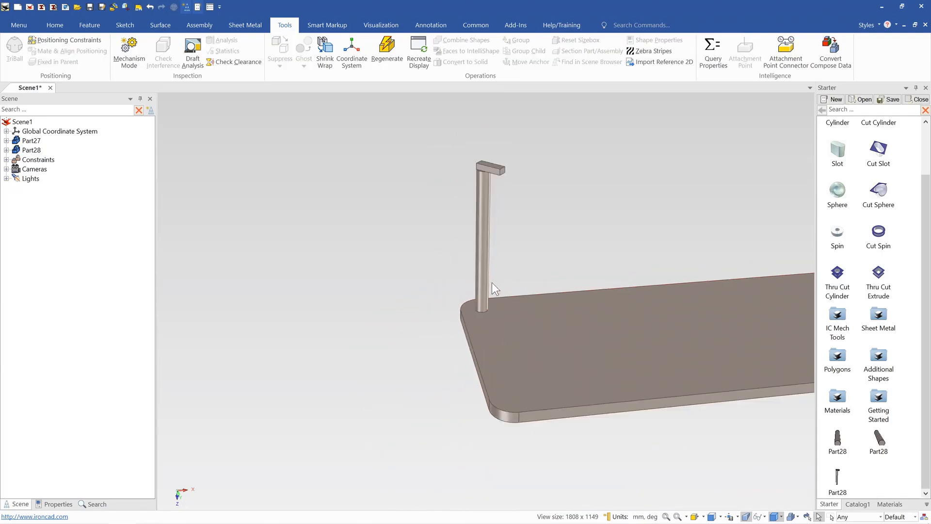
Step: Delete the constraint between the leg and the tabletop, and move the leg up about 151 mm with the TriBall
left_click(482, 292)
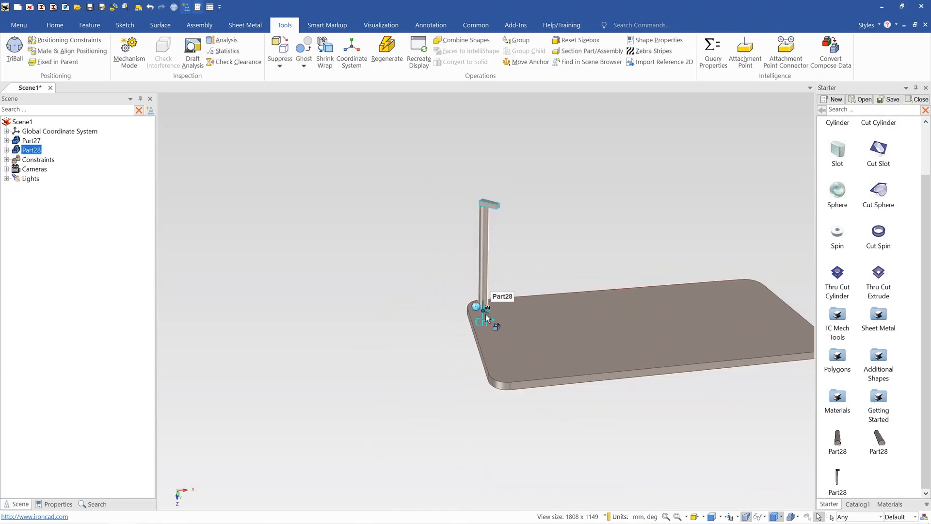
key("Delete")
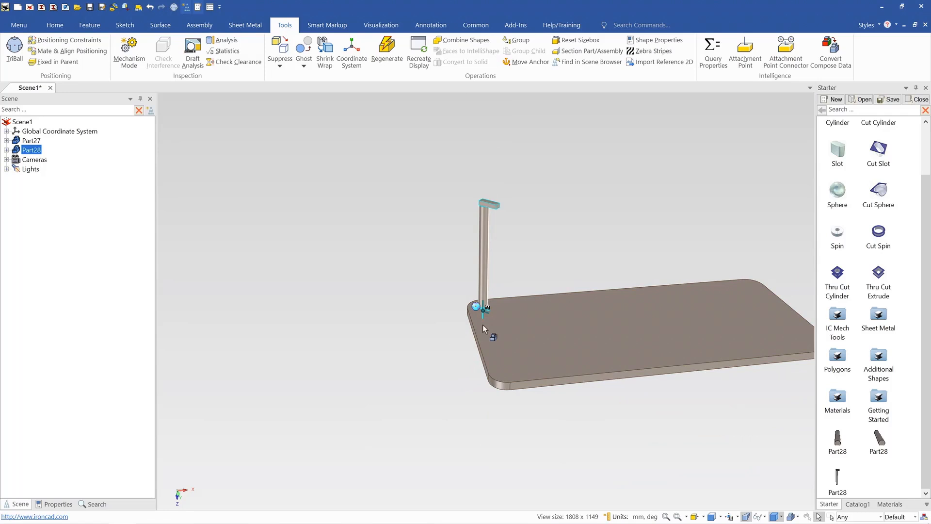
key("F10")
scroll(487, 273, "up", 3)
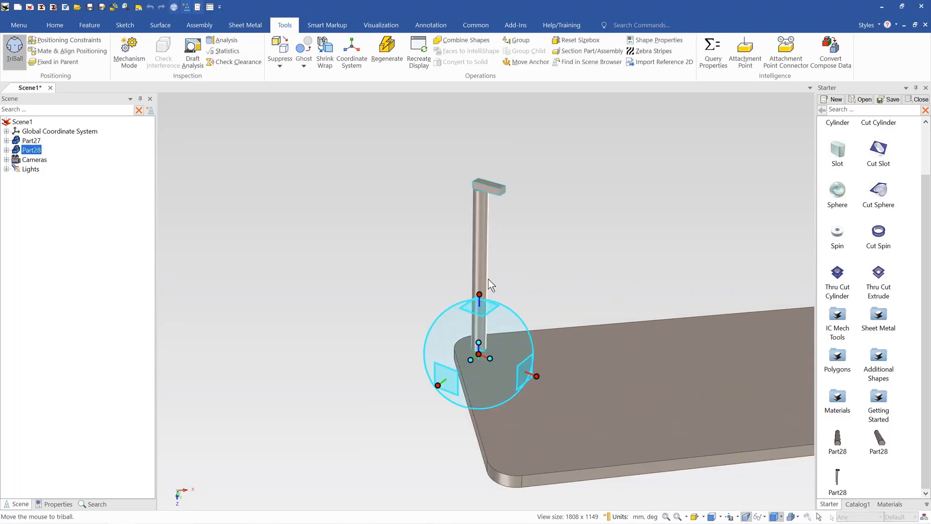
left_click_drag(483, 299, 483, 266)
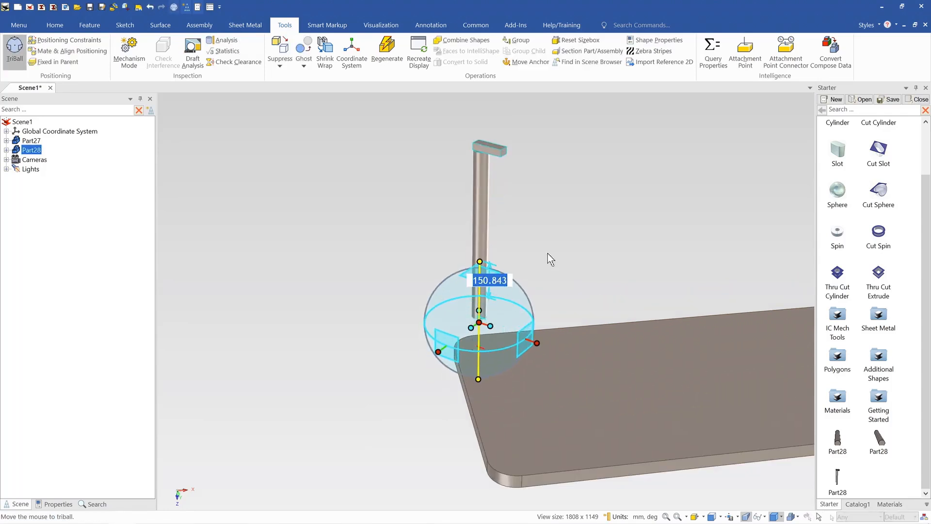
key("F10")
middle_click_drag(486, 273, 488, 246)
key("Escape")
Step: Add the Coaxis X, Coaxis Y and Coaxis Z constraints to the attachment point at the leg's base
left_click(483, 297)
scroll(482, 330, "up", 4)
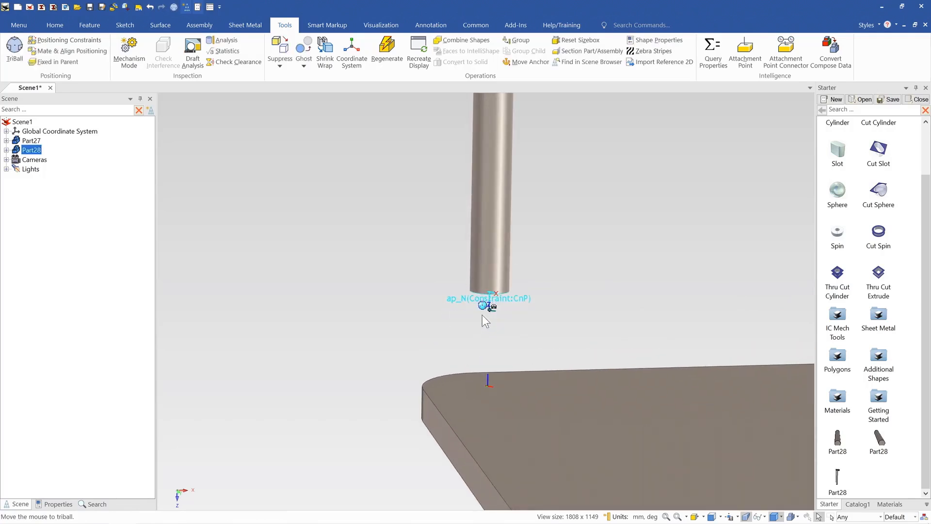
right_click(495, 291)
left_click(540, 329)
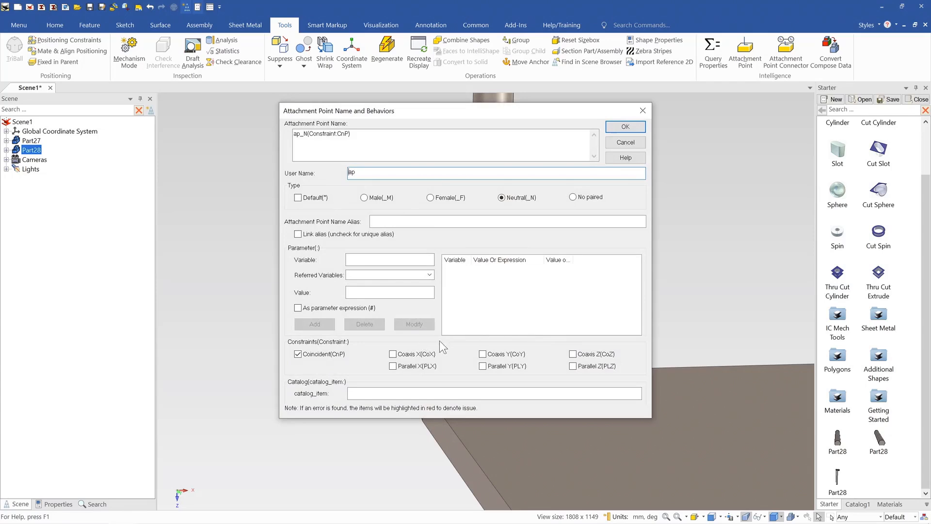
left_click_drag(454, 114, 726, 142)
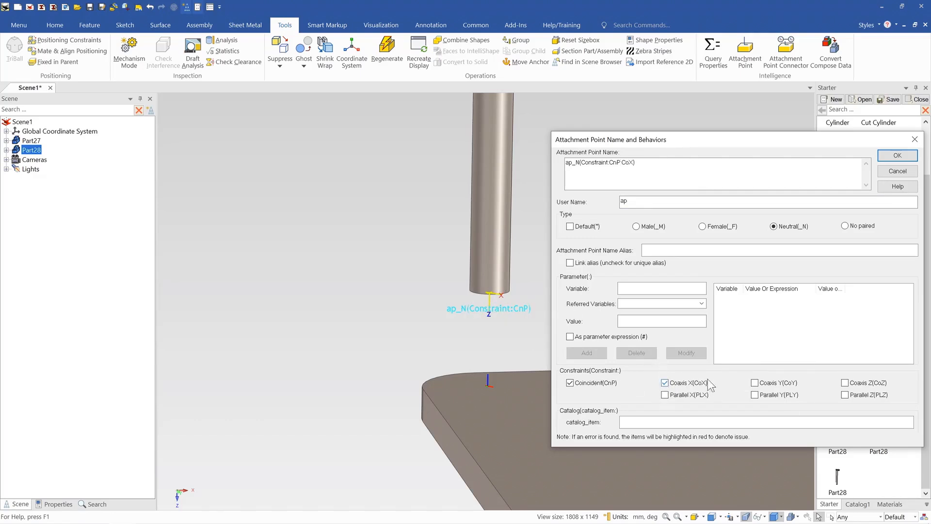
left_click(755, 384)
left_click(846, 383)
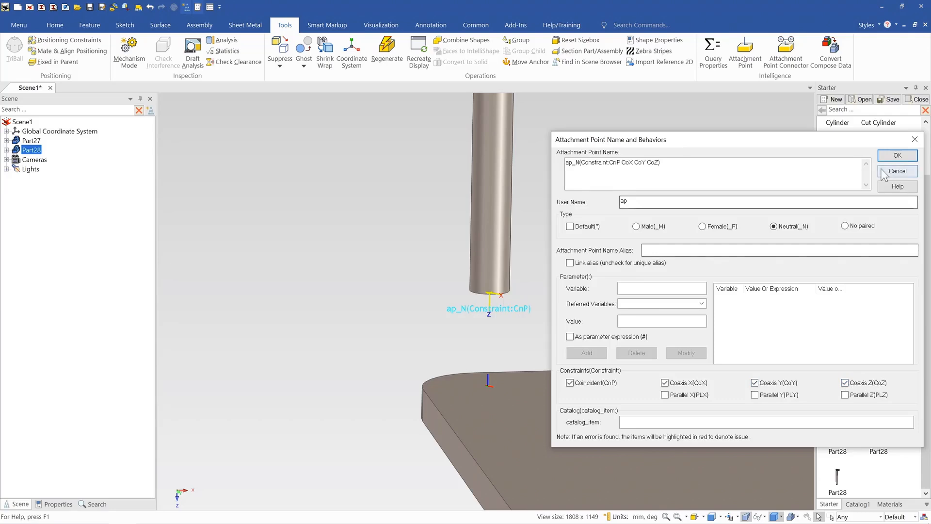
left_click(896, 155)
Step: Give the tabletop's corner attachment point the same Coaxis X, Coaxis Y and Coaxis Z constraints in addition to Coincident
left_click(505, 380)
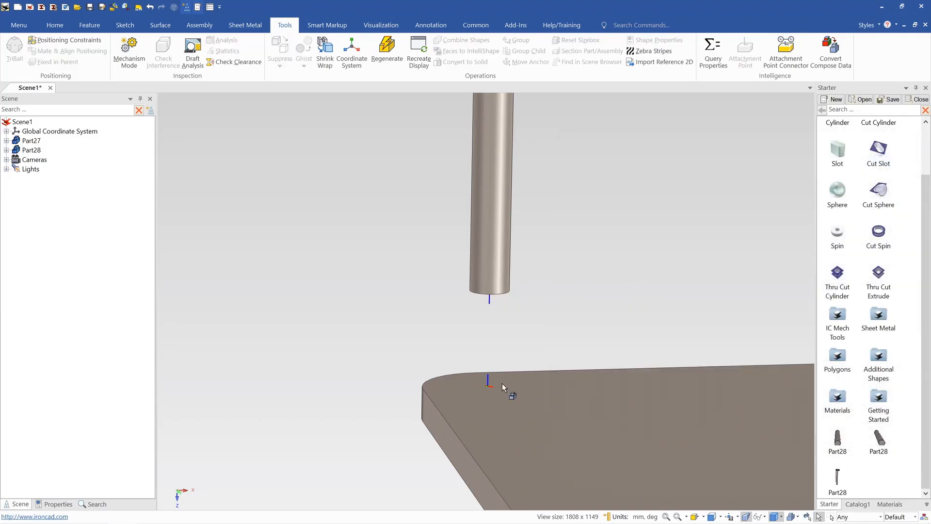
right_click(492, 385)
left_click(554, 414)
left_click(417, 355)
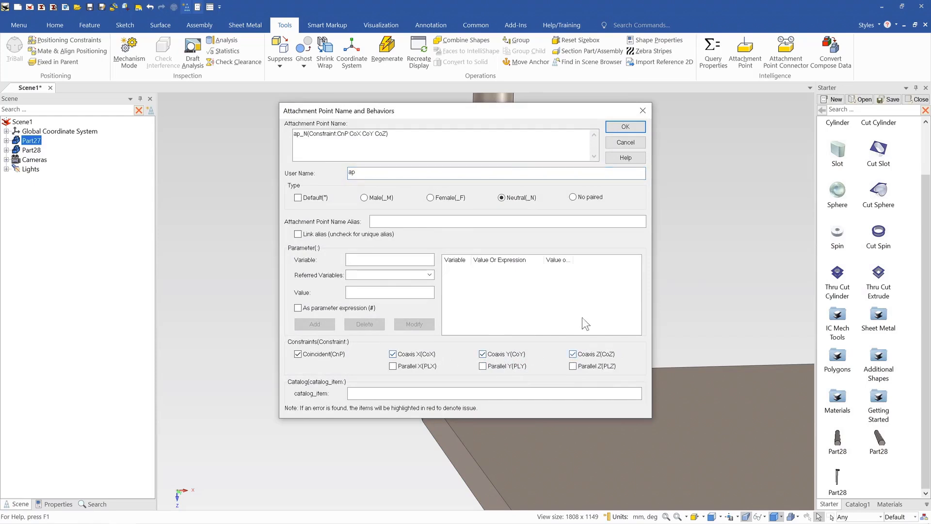
left_click(615, 127)
Step: Store the updated leg in the Starter catalog and replace the scene's leg with that version at the tabletop's attachment point
left_click(493, 261)
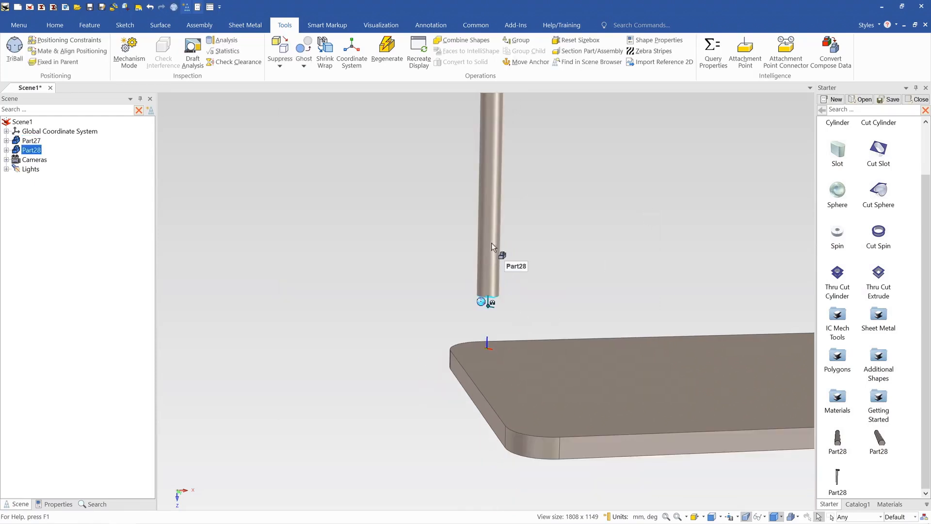
left_click_drag(855, 471, 855, 471)
scroll(621, 306, "down", 3)
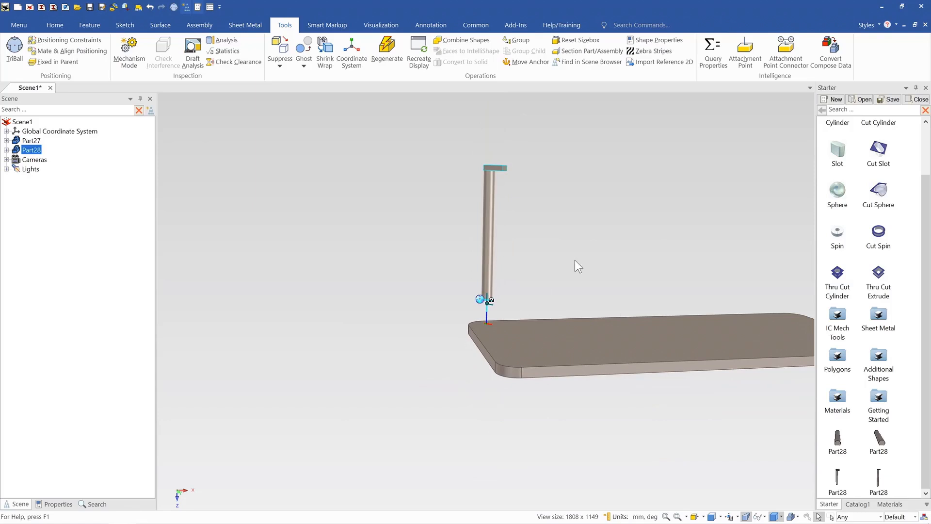
key("Delete")
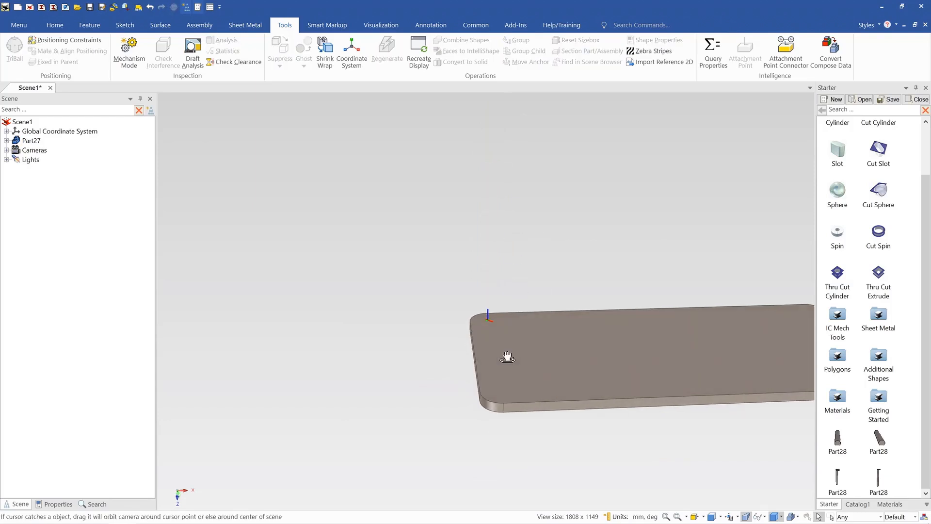
key("ctrl+z")
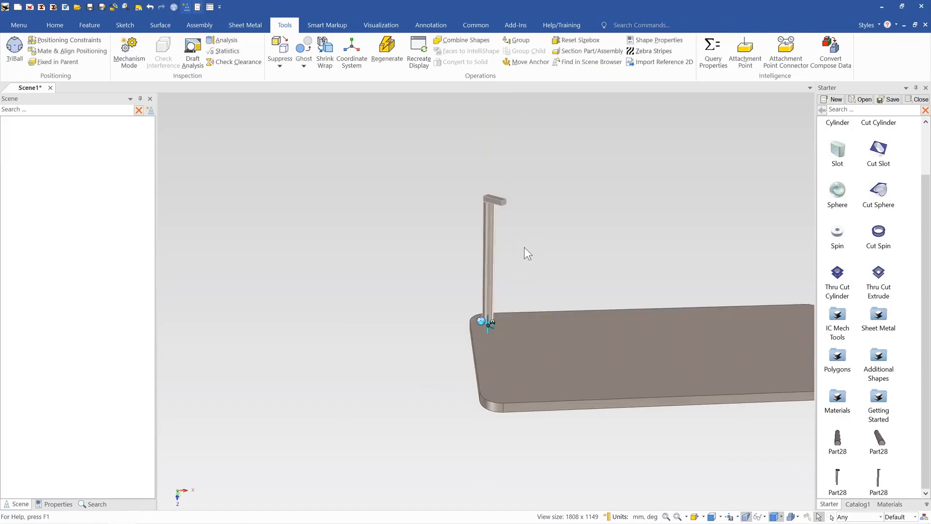
Step: Try moving the replaced leg with the TriBall to test its coaxial constraints with the tabletop
key("F10")
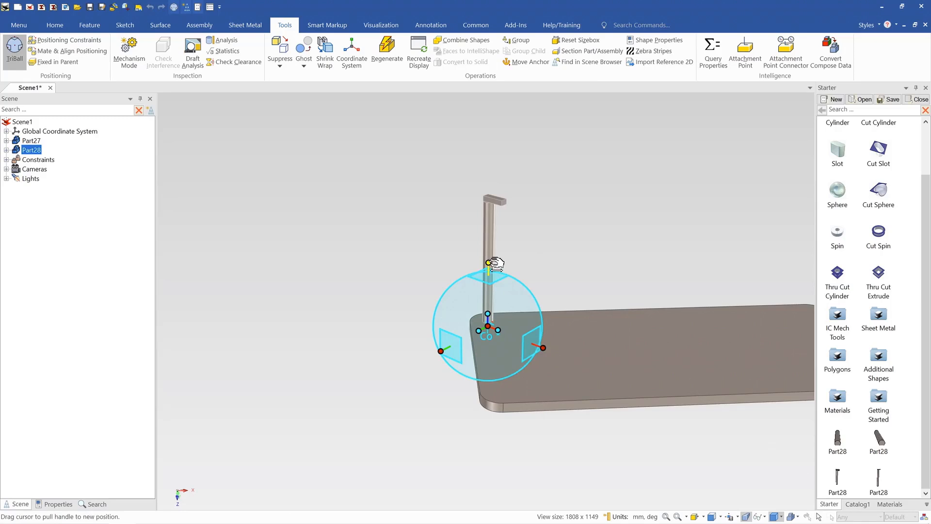
left_click_drag(464, 354, 543, 369)
middle_click_drag(557, 296, 546, 325)
key("F10")
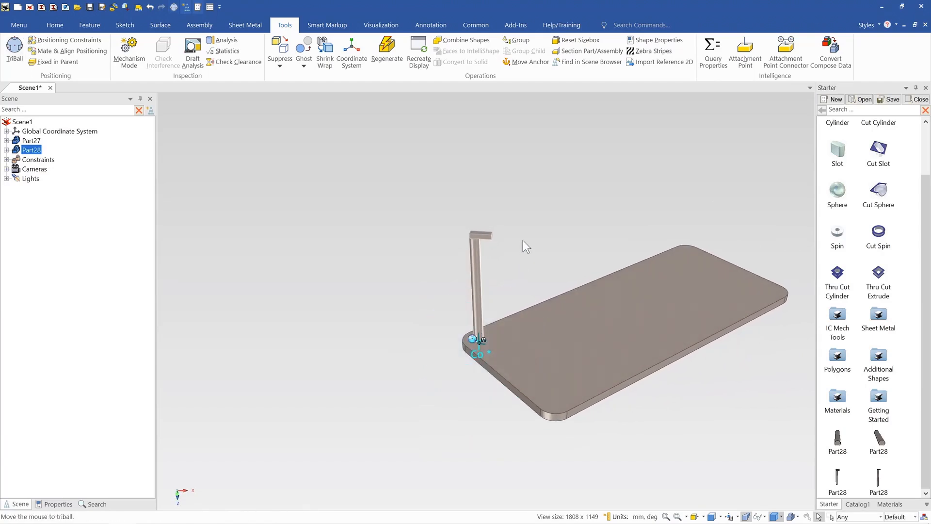
Step: Examine the constrained leg and tabletop from several viewing angles and distances
middle_click_drag(526, 362, 522, 412)
middle_click_drag(517, 337, 497, 260)
left_click(512, 243)
scroll(551, 304, "down", 3)
middle_click_drag(473, 320, 473, 283)
scroll(474, 291, "down", 2)
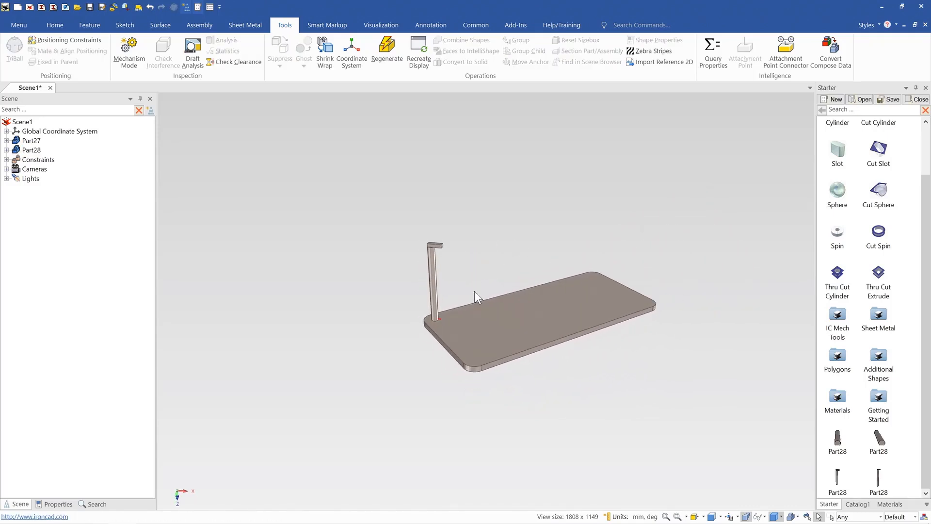
left_click(476, 307)
left_click(436, 279)
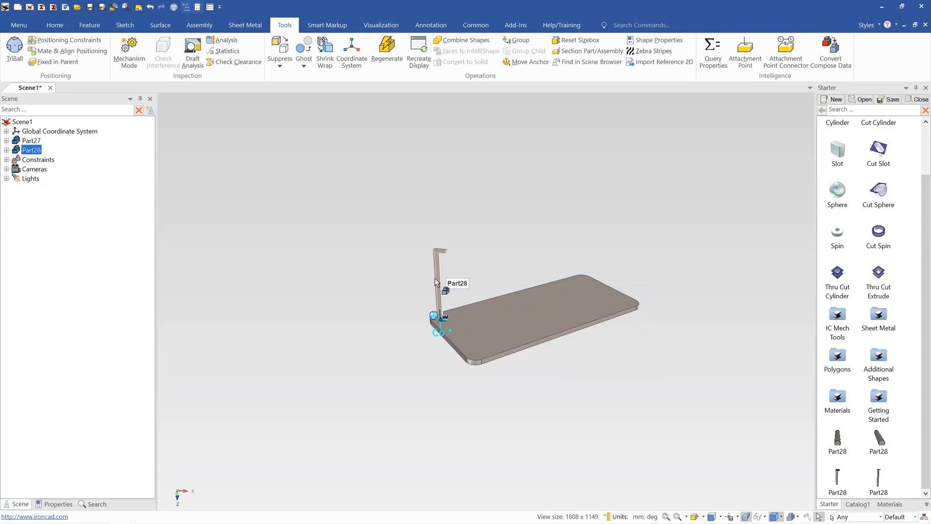
scroll(466, 297, "up", 2)
scroll(473, 307, "up", 1)
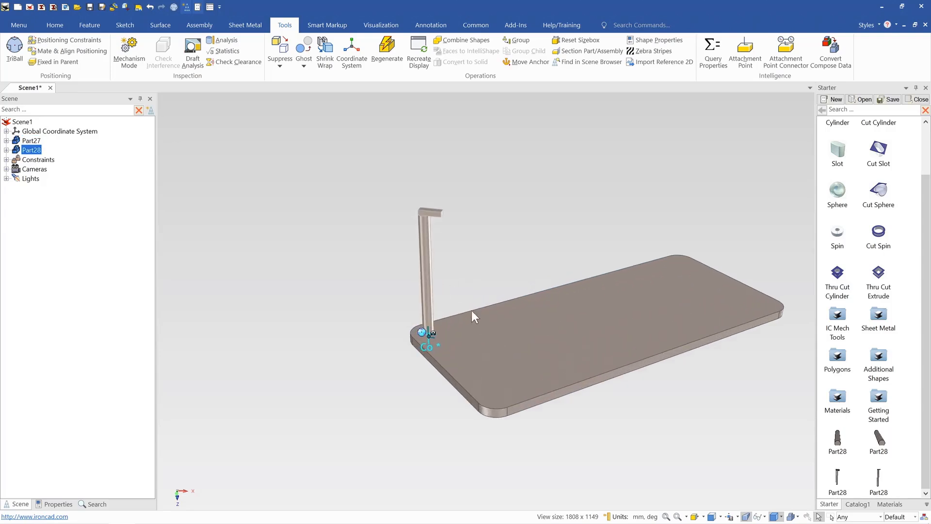
middle_click_drag(482, 382, 377, 278)
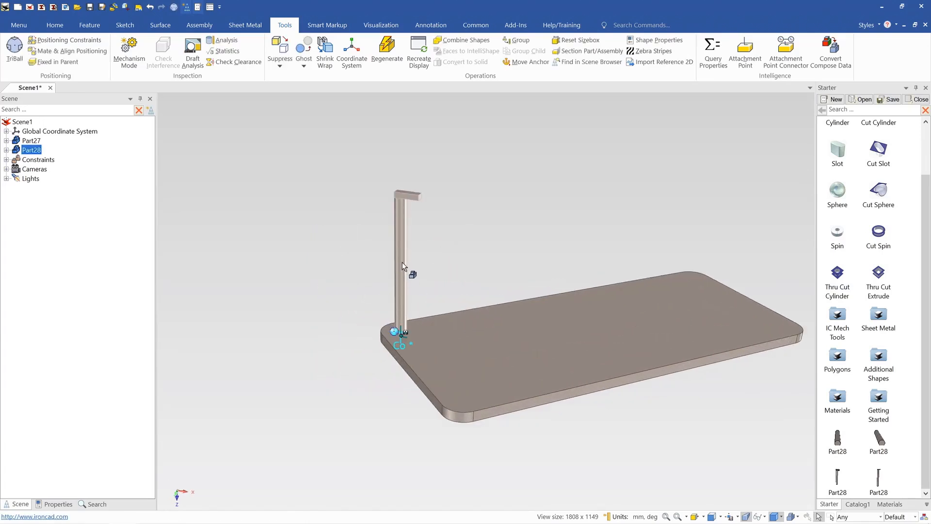
Step: Insert a second copy of the updated catalog leg into the empty space behind the tabletop
left_click_drag(878, 480, 570, 217)
left_click(576, 253)
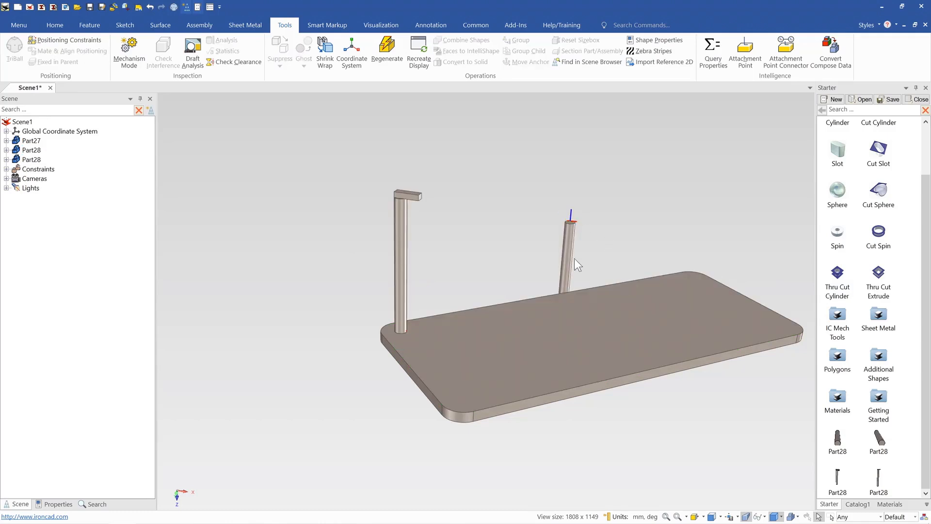
Step: Delete the leg that is constrained to the tabletop's corner attachment point
scroll(558, 277, "down", 3)
left_click(398, 274)
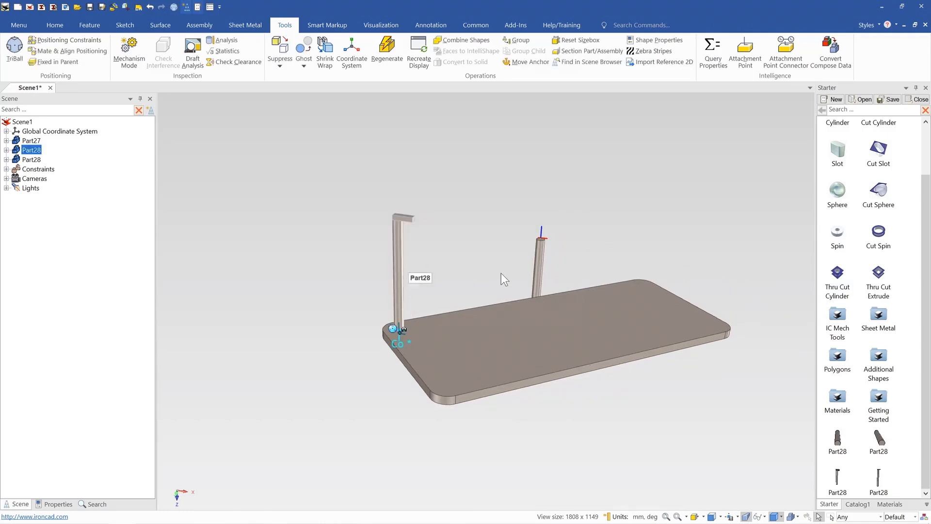
key("Delete")
left_click(459, 314)
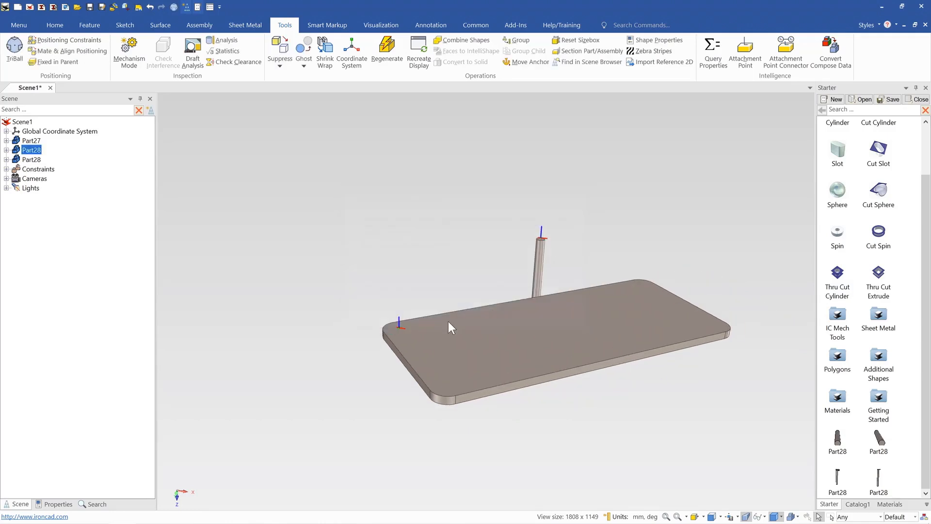
Step: Review the name, constraint and parameter settings of the tabletop's corner attachment point, then close them without changes
left_click(410, 323)
right_click(399, 328)
left_click(455, 362)
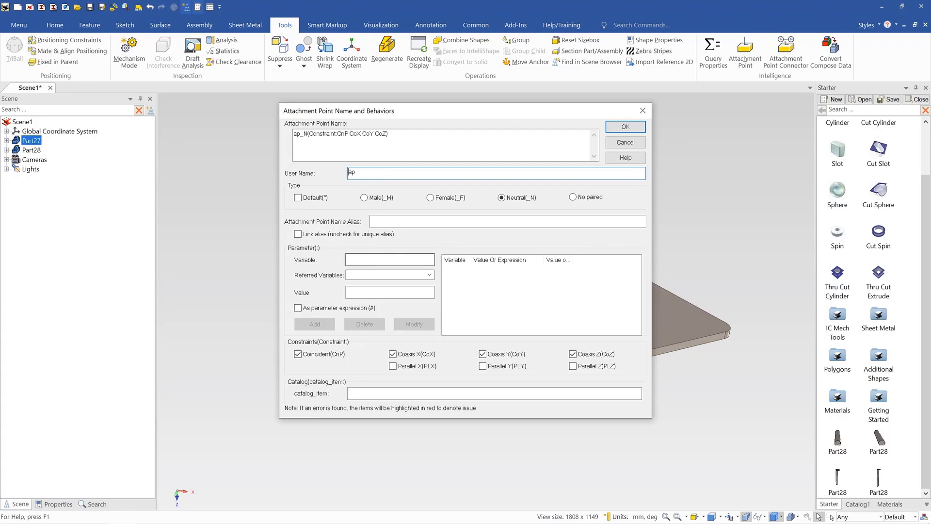
left_click(390, 260)
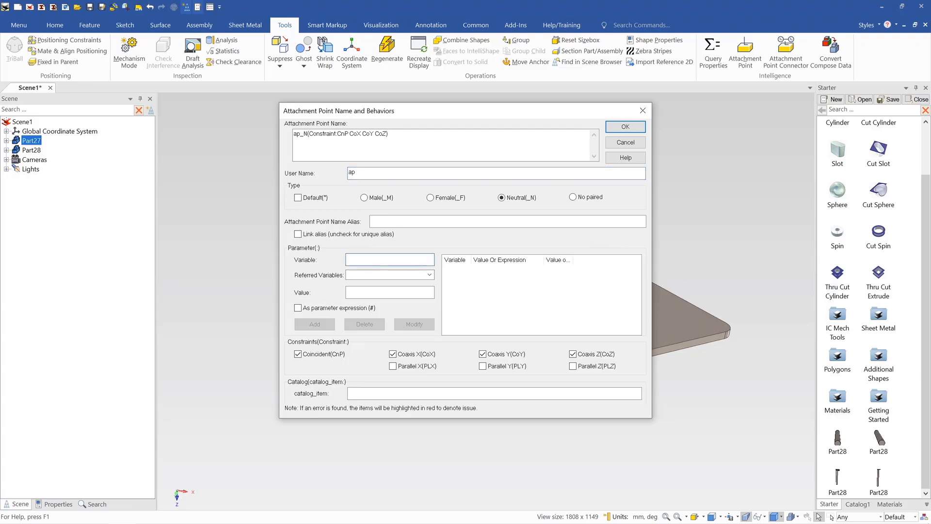
left_click(643, 111)
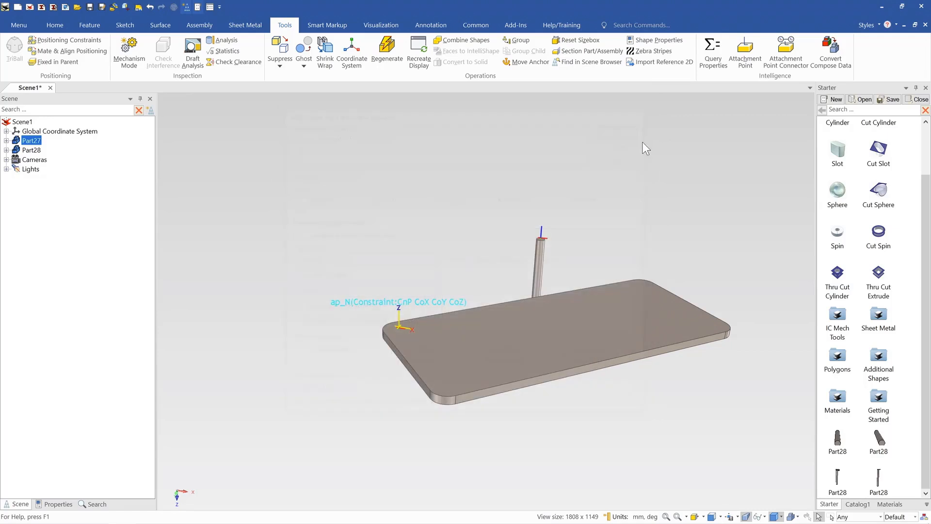
Step: Insert the Cabinet from Catalog1 into the scene beside the tabletop
left_click(858, 504)
scroll(749, 324, "down", 2)
left_click_drag(837, 136, 660, 242)
scroll(637, 272, "up", 5)
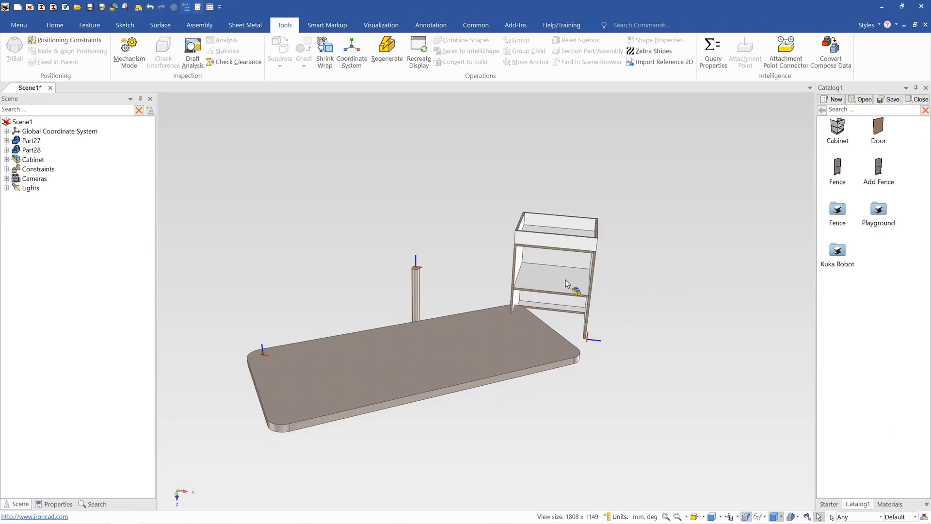
Step: Use the TriBall to move the cabinet well clear of the tabletop
middle_click_drag(559, 314, 510, 107)
scroll(539, 297, "down", 4)
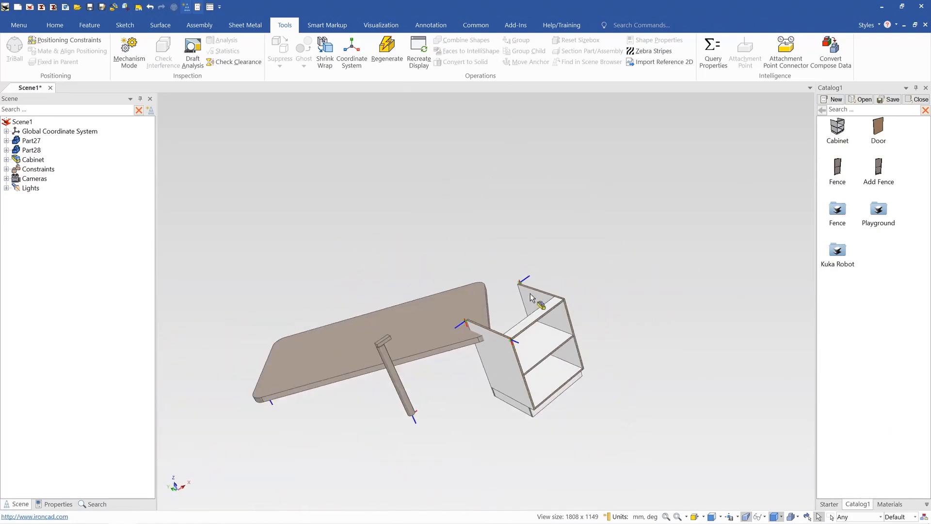
middle_click_drag(532, 324, 551, 342)
scroll(533, 343, "up", 2)
left_click(503, 338)
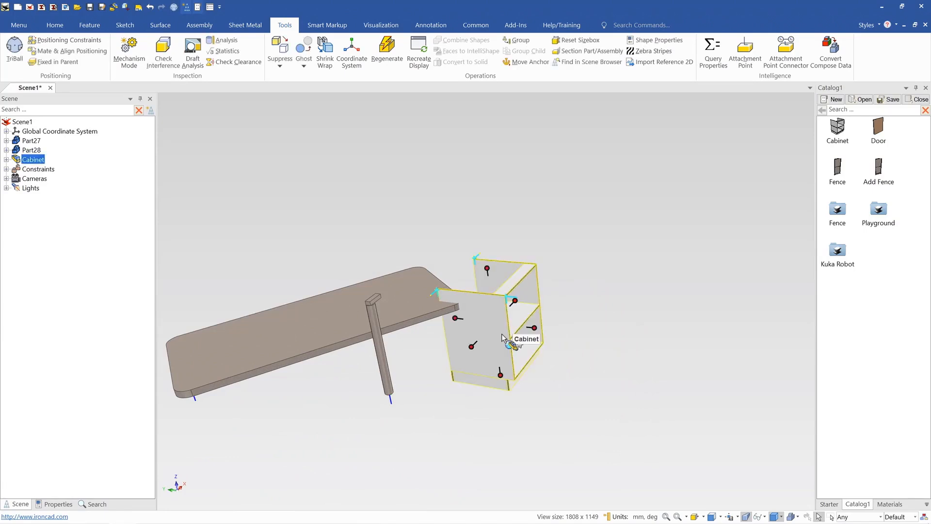
key("F10")
left_click_drag(646, 222, 694, 199)
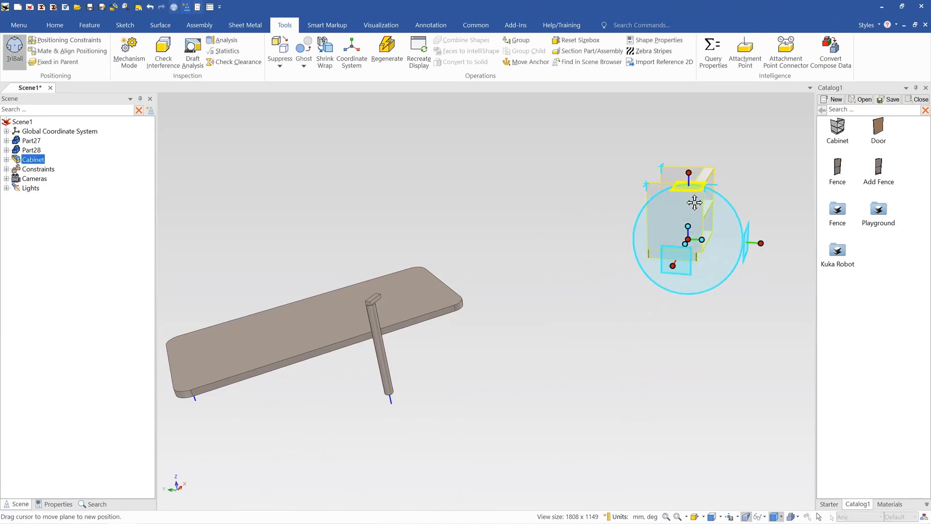
key("F10")
left_click(635, 314)
Step: Examine the cabinet's attachment points at its rear and front upper corners from several viewing angles
scroll(670, 253, "down", 1)
scroll(670, 253, "up", 3)
middle_click_drag(616, 279, 552, 247)
left_click(551, 247)
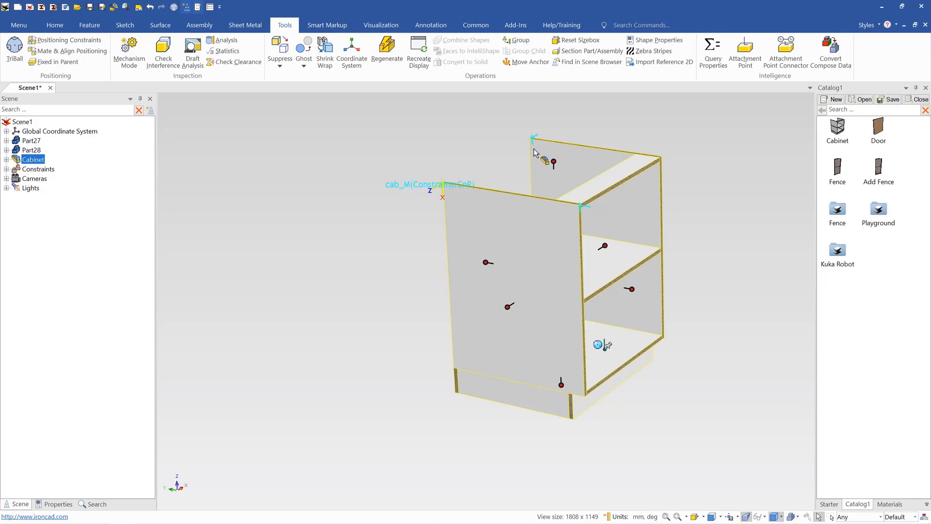
left_click(658, 136)
left_click(497, 210)
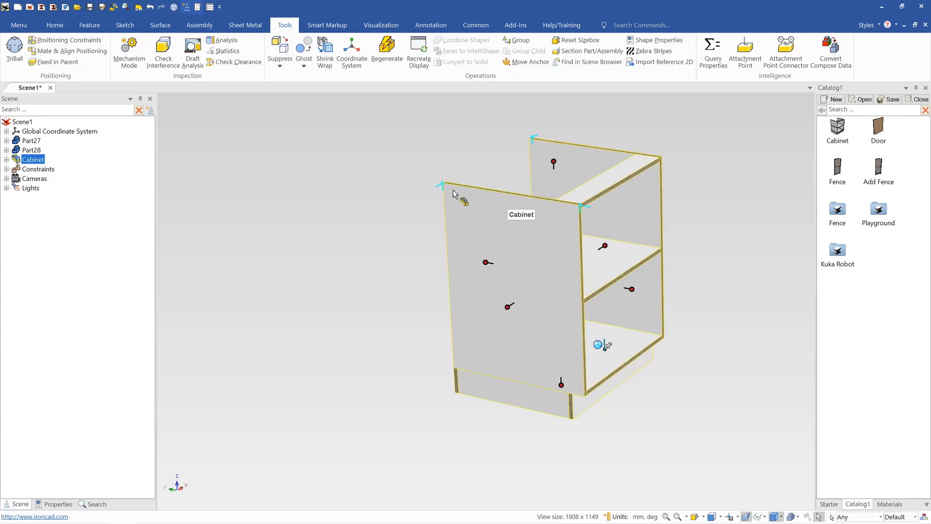
scroll(506, 210, "down", 1)
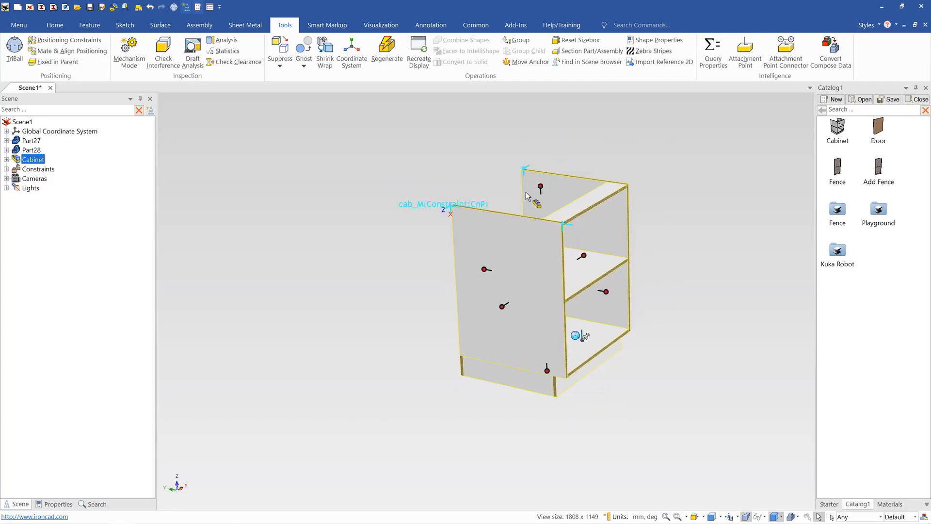
left_click(645, 137)
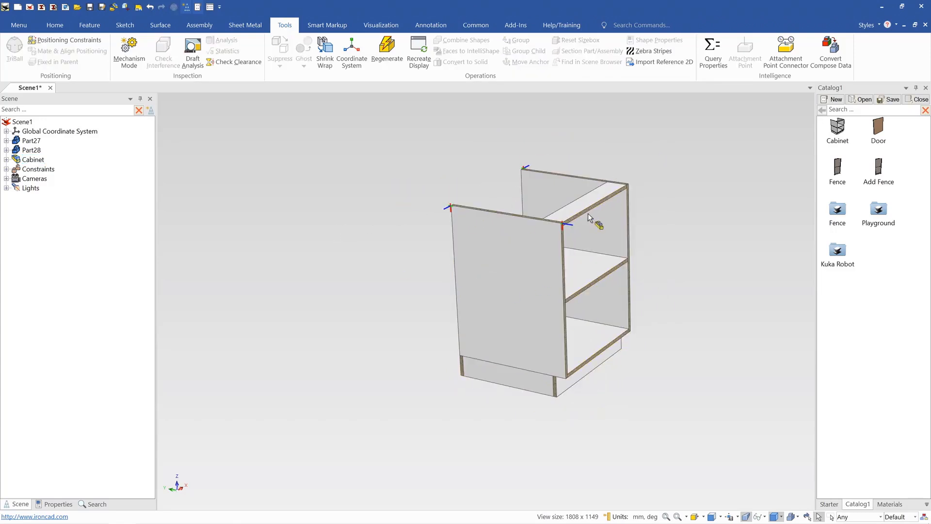
left_click(578, 204)
left_click(578, 203)
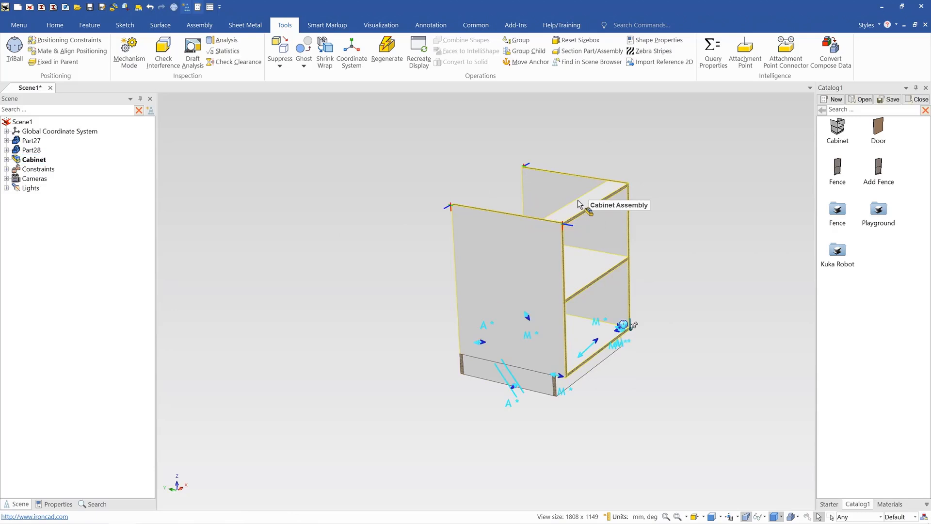
left_click(497, 166)
middle_click_drag(511, 315, 461, 325)
middle_click_drag(576, 182, 612, 214)
scroll(631, 201, "down", 2)
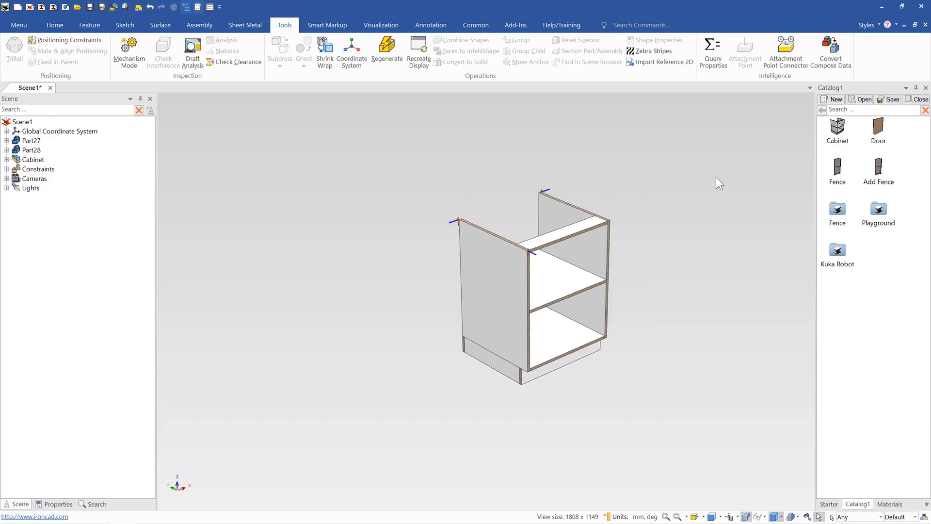
Step: Open the name and behavior settings of the door attachment point at the cabinet's front upper corner
left_click(526, 266)
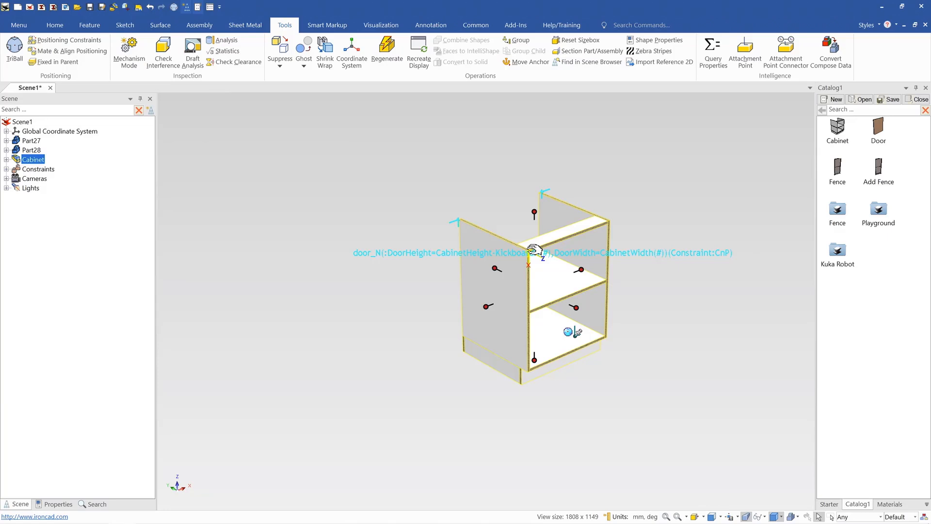
scroll(528, 257, "up", 2)
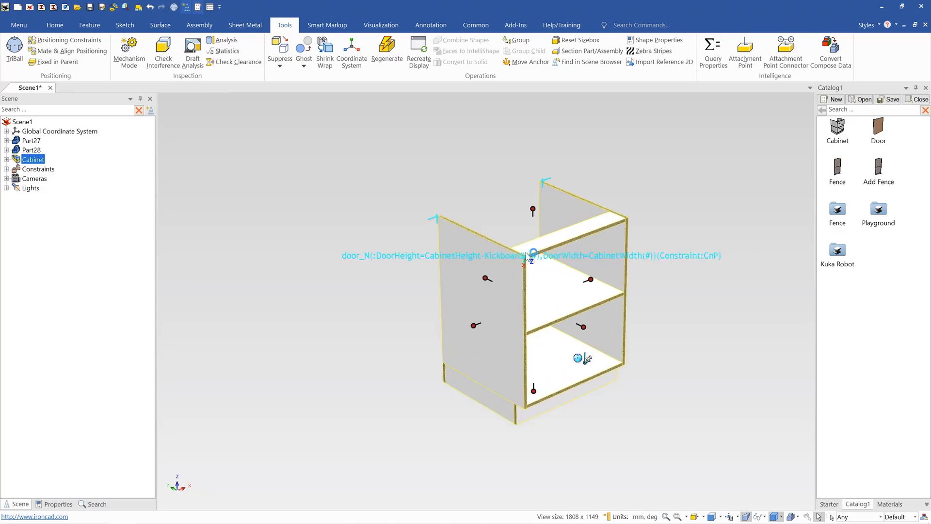
scroll(528, 257, "up", 1)
left_click_drag(649, 219, 527, 257)
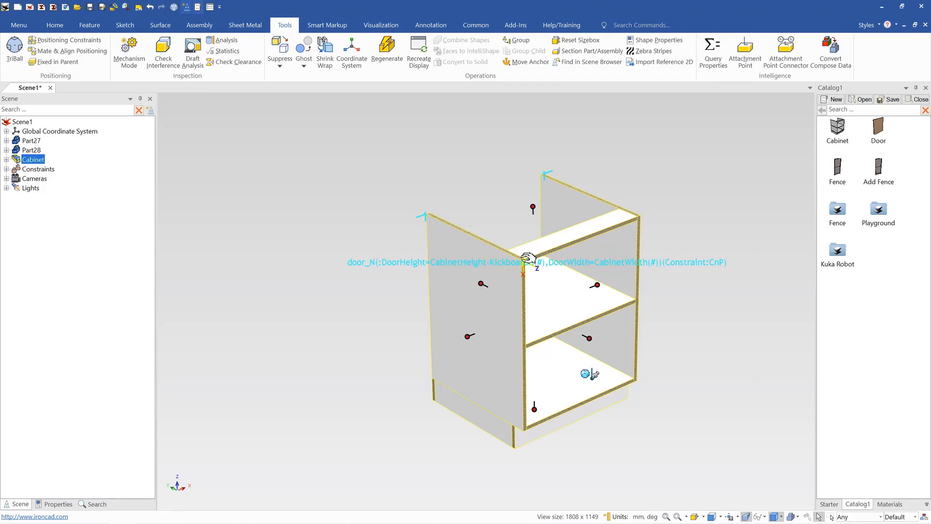
right_click(523, 259)
left_click(554, 292)
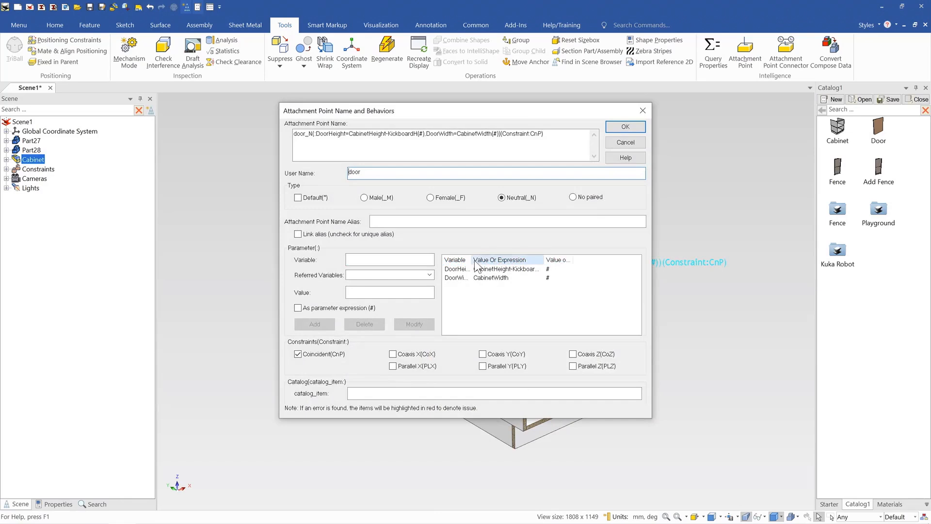
Step: Widen the parameter list columns, inspect the DoorHeight and DoorWidth variables with their expressions, and close the attachment point settings
left_click_drag(472, 260, 492, 259)
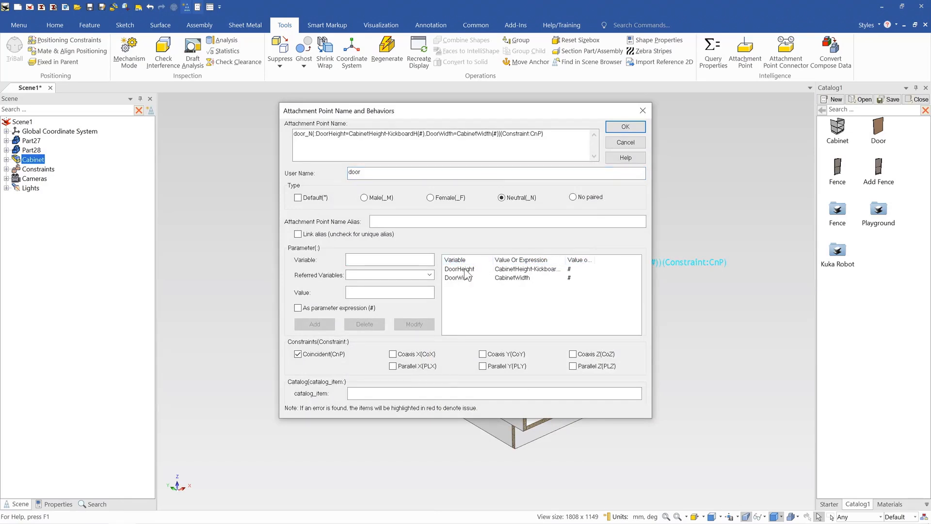
left_click_drag(566, 259, 589, 257)
left_click(457, 278)
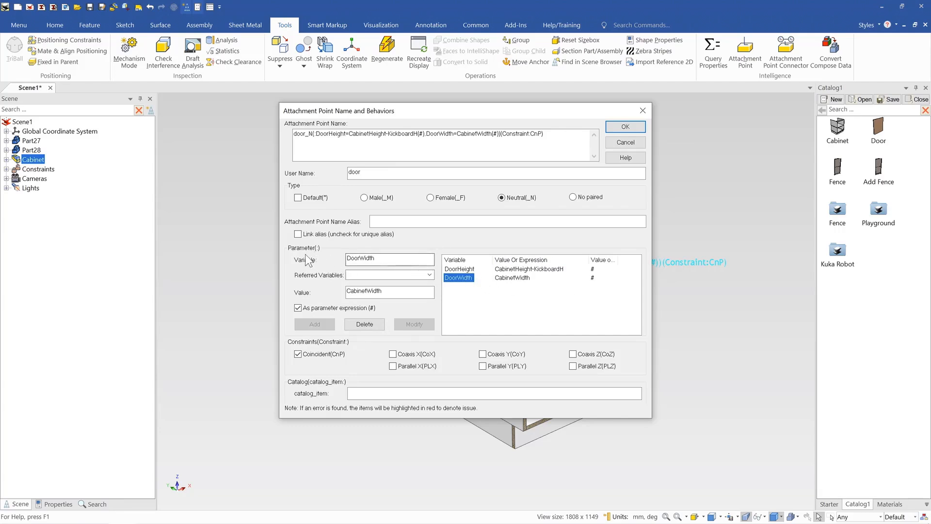
left_click_drag(374, 258, 340, 260)
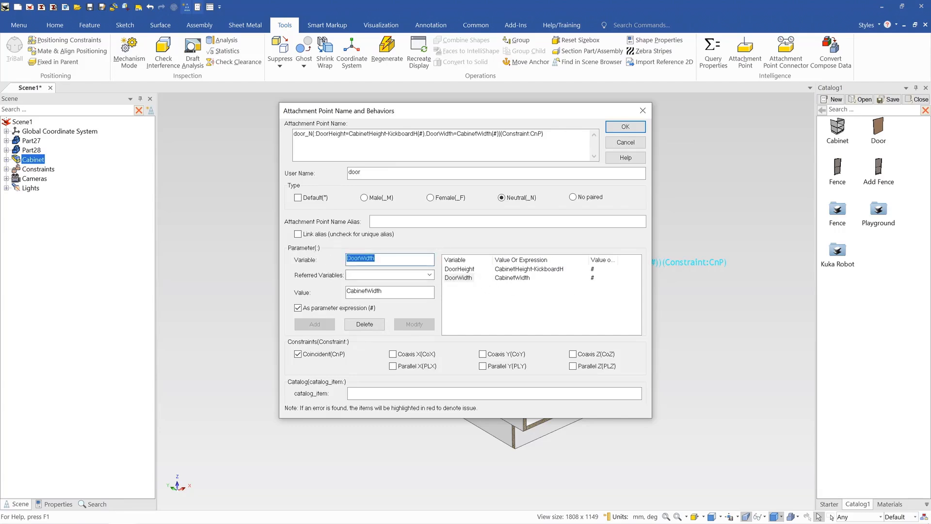
left_click_drag(383, 291, 377, 292)
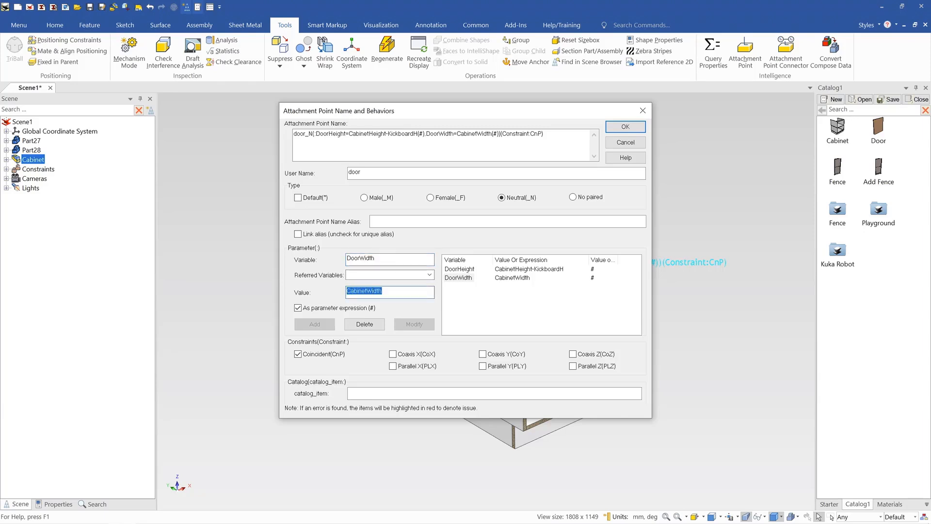
left_click(387, 291)
left_click(623, 128)
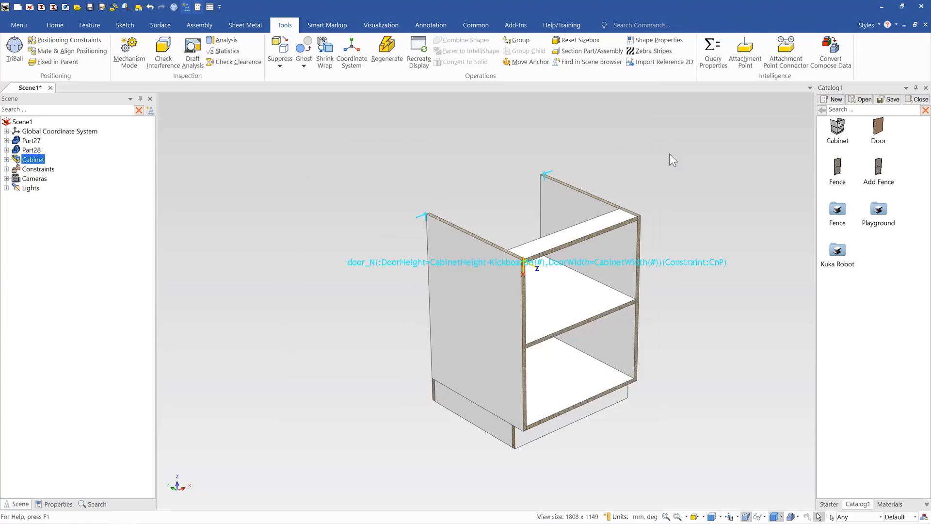
Step: Use the TriBall to make one copy of the cabinet at a distance of 1512.842 mm
scroll(533, 331, "down", 3)
left_click(528, 325)
scroll(516, 313, "down", 1)
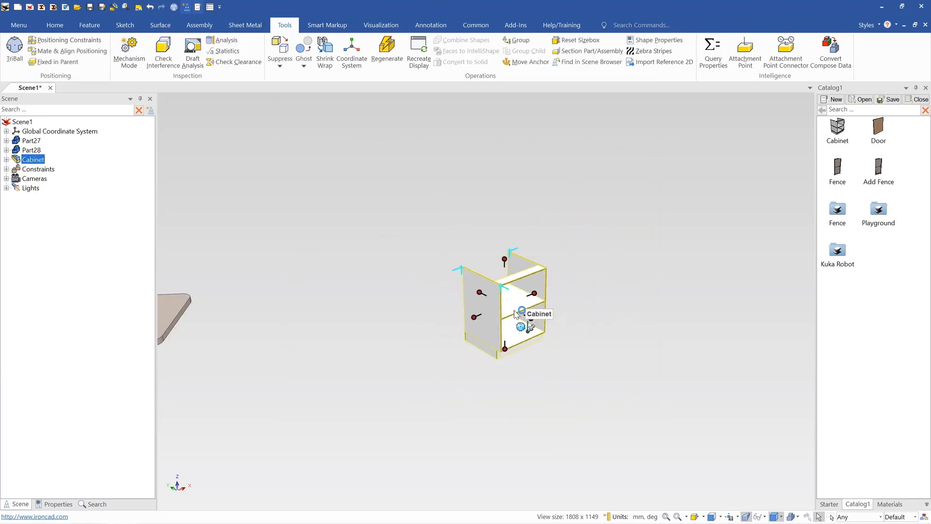
key("F10")
left_click_drag(476, 354, 570, 313)
right_click_drag(570, 313, 476, 353)
left_click(550, 366)
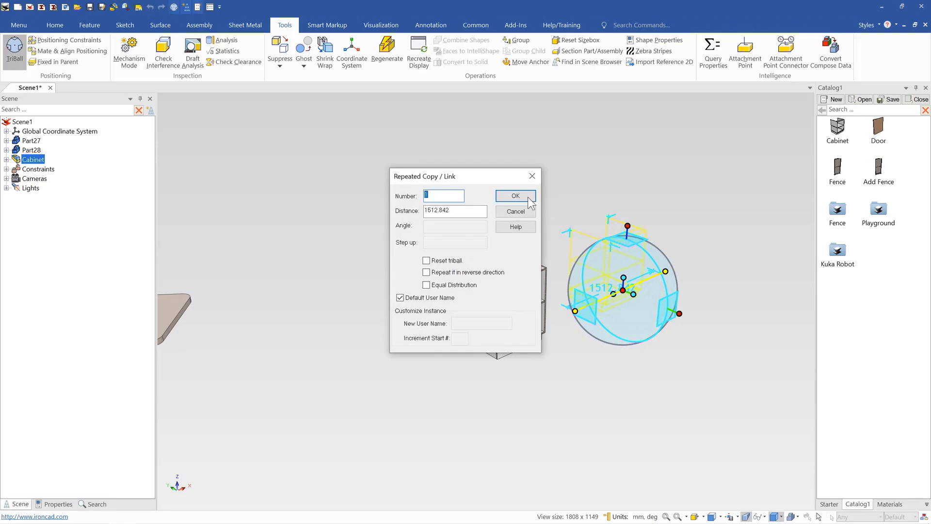
left_click(534, 199)
Step: In the copied cabinet's door attachment point, stop DoorHeight from being passed as a parameter expression
left_click(594, 263)
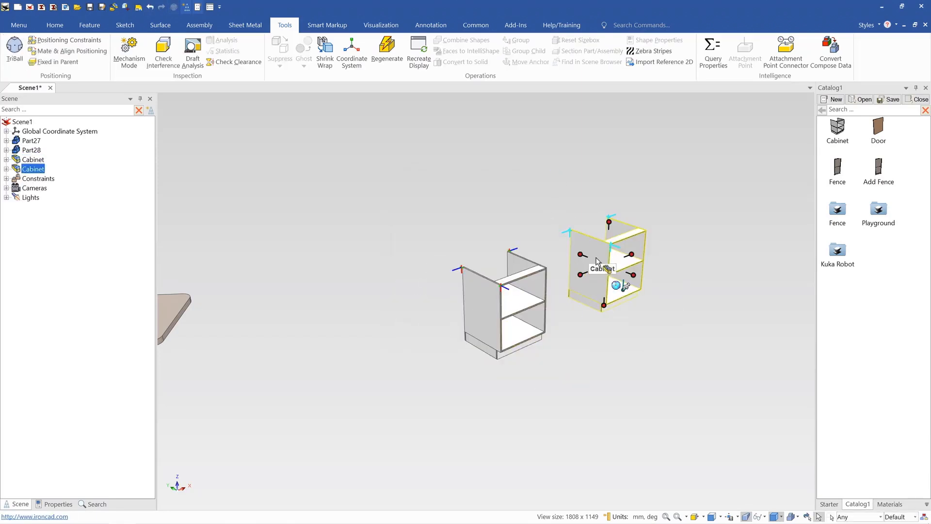
right_click(617, 242)
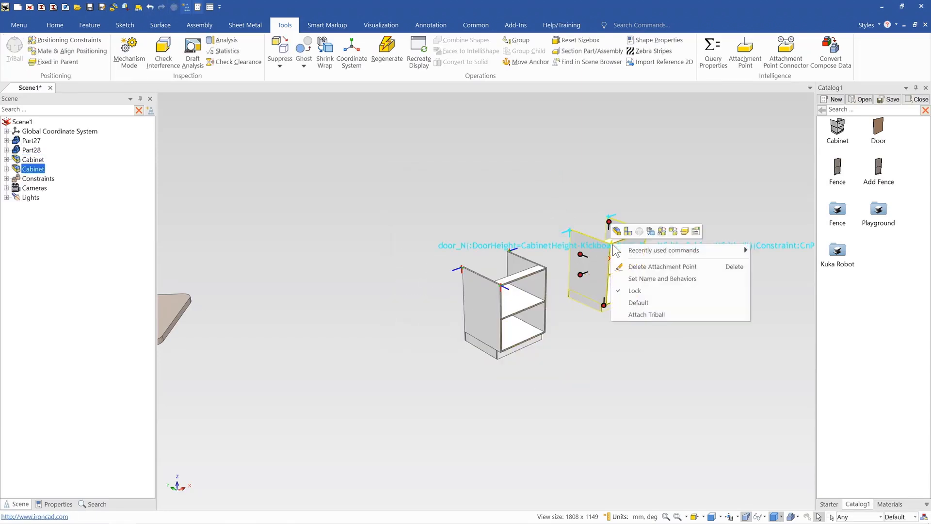
left_click(653, 277)
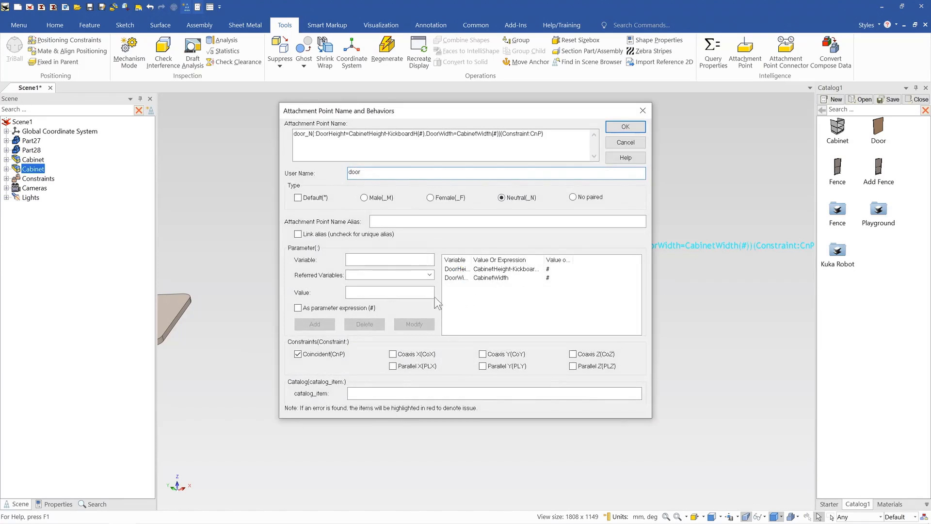
left_click(461, 269)
left_click(297, 308)
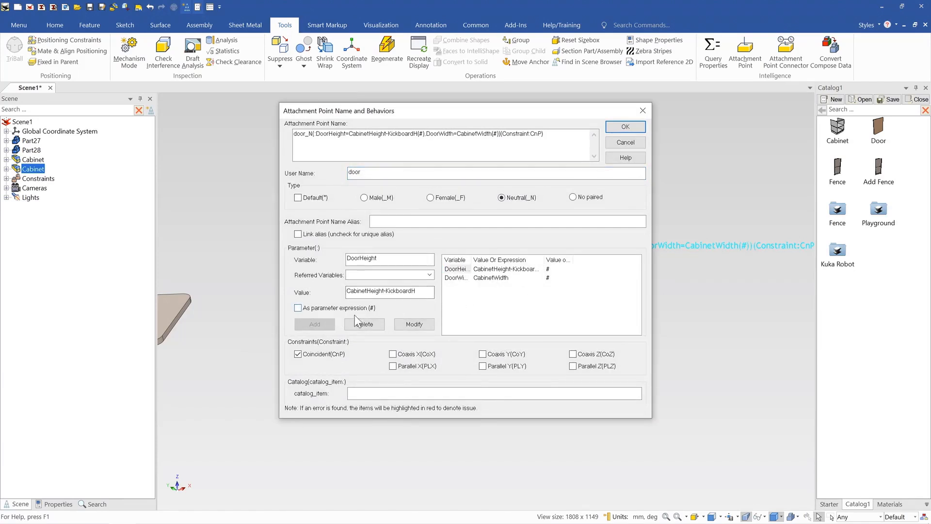
left_click(414, 325)
Step: Stop DoorWidth from being passed as a parameter expression as well, and accept the attachment point settings
left_click(454, 277)
left_click(298, 308)
left_click(414, 324)
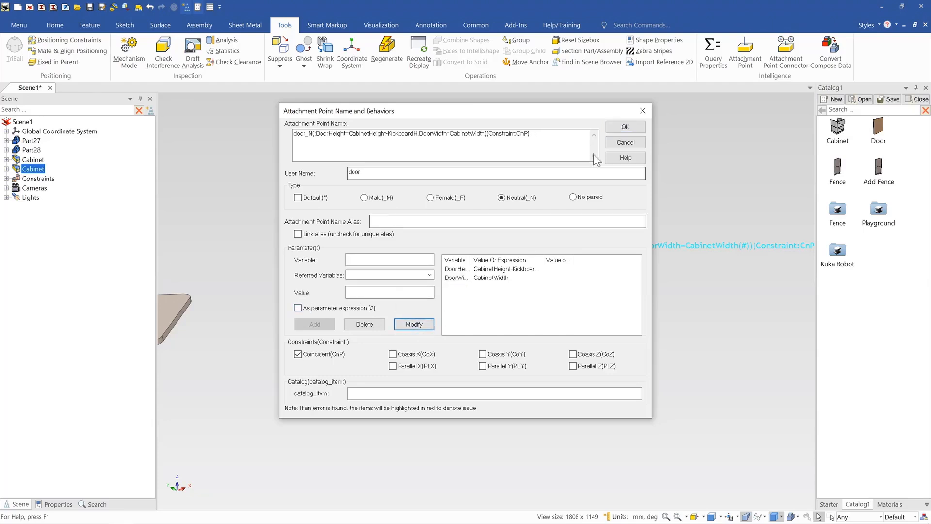
left_click(617, 128)
left_click(634, 156)
Step: Attach a Door from the catalog to the front door attachment point of the original cabinet and of its copy
scroll(592, 281, "down", 3)
scroll(548, 284, "up", 6)
left_click_drag(876, 130, 481, 272)
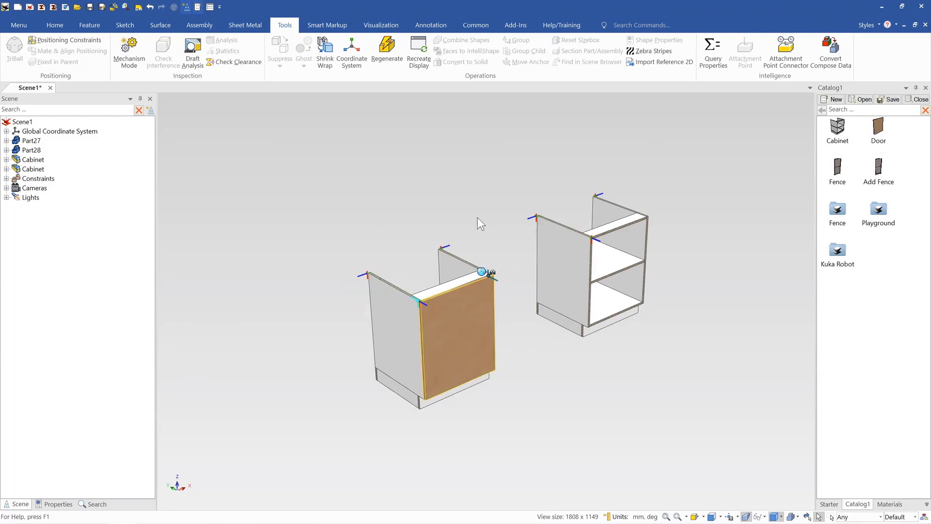
left_click(477, 219)
scroll(478, 232, "down", 2)
scroll(484, 230, "up", 2)
left_click_drag(876, 135, 609, 250)
left_click(695, 190)
Step: Stretch the original cabinet's width to about 776 mm using its side sizing handle
left_click(414, 356)
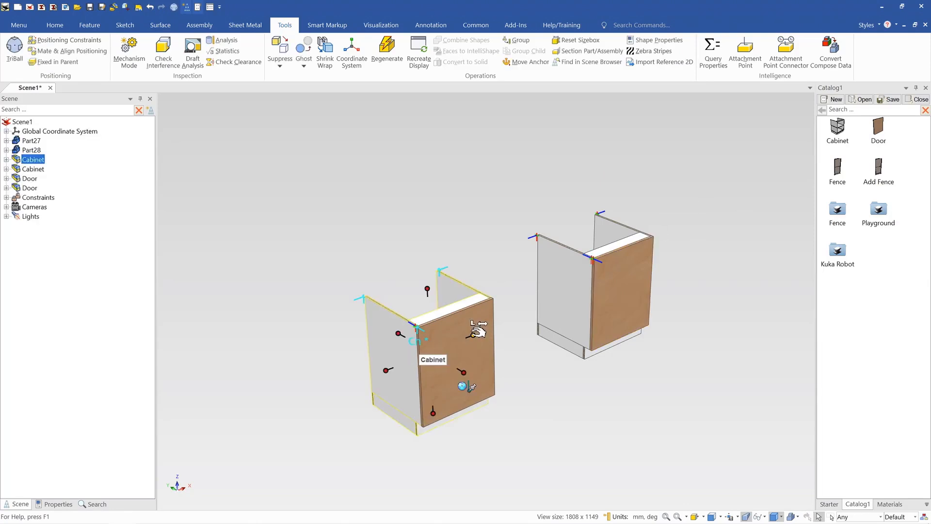
mouse_move(513, 324)
left_mouse_down()
mouse_move(473, 333)
mouse_move(499, 321)
left_mouse_up()
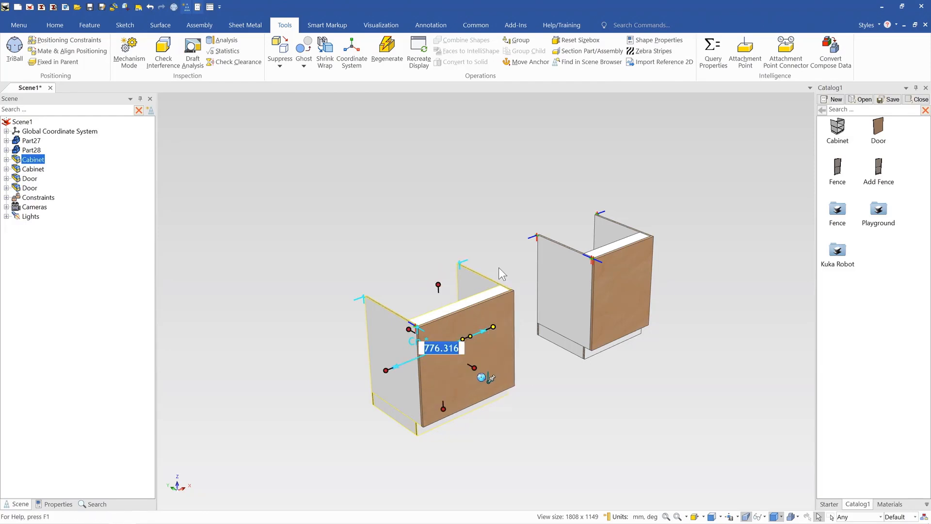
left_click(499, 262)
Step: Stretch the copied cabinet's width using its side sizing handle
left_click(562, 300)
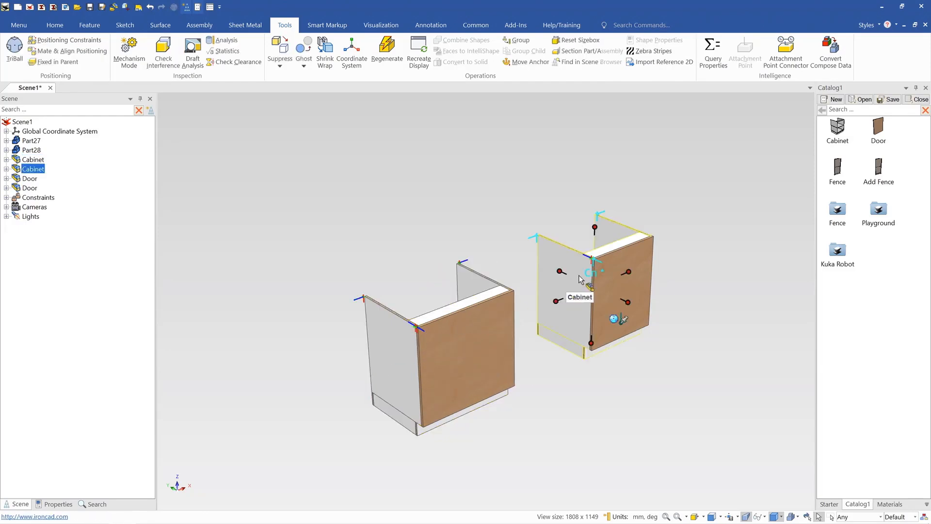
left_click_drag(627, 275, 682, 250)
left_click(708, 217)
Step: Compare how the doors fit the fronts of the widened cabinet copy and the original cabinet
scroll(611, 253, "up", 3)
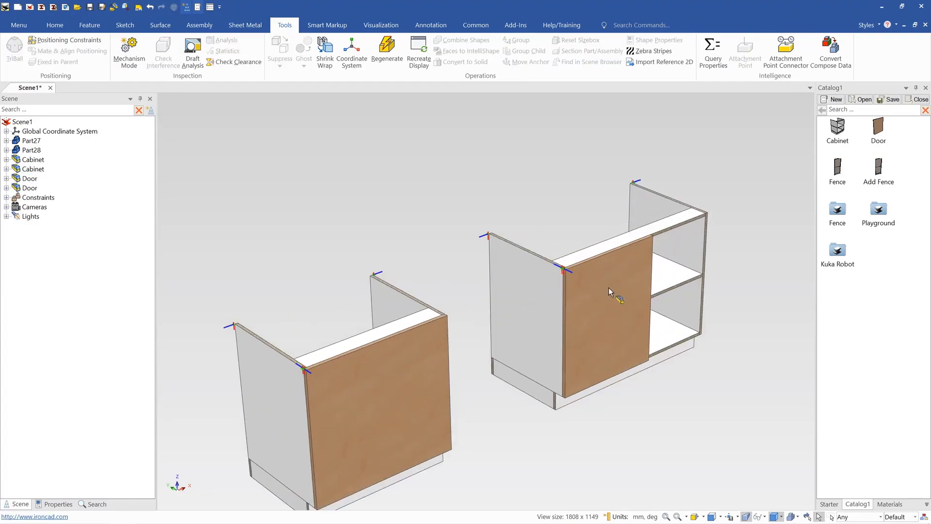
left_click(675, 245)
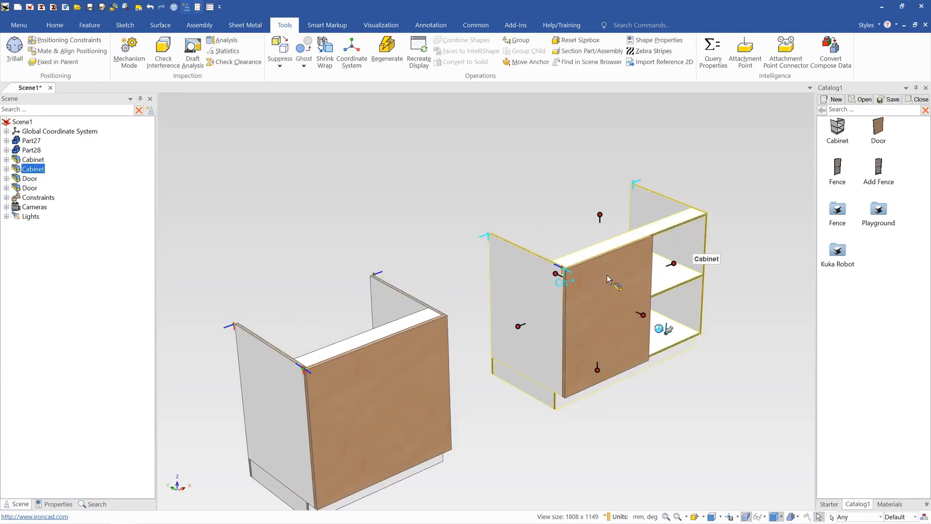
scroll(485, 298, "down", 3)
left_click(419, 363)
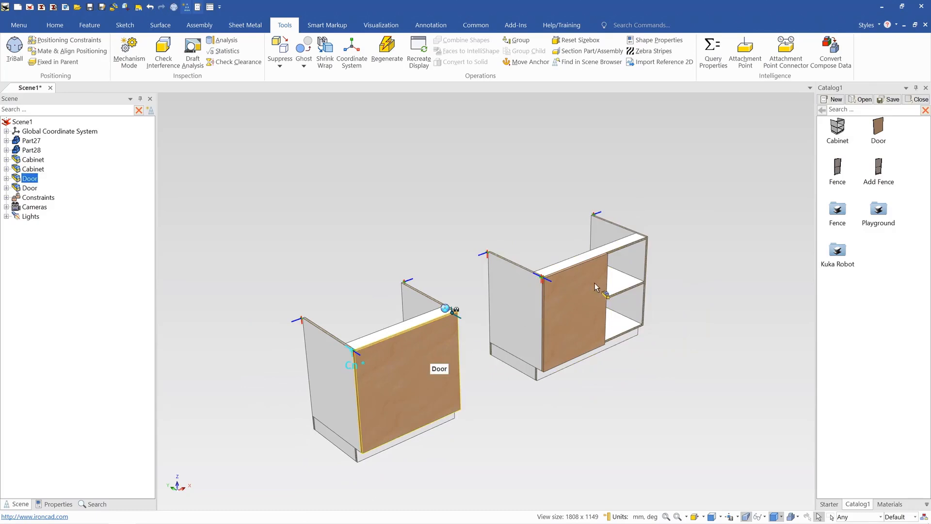
left_click(674, 299)
left_click(620, 277)
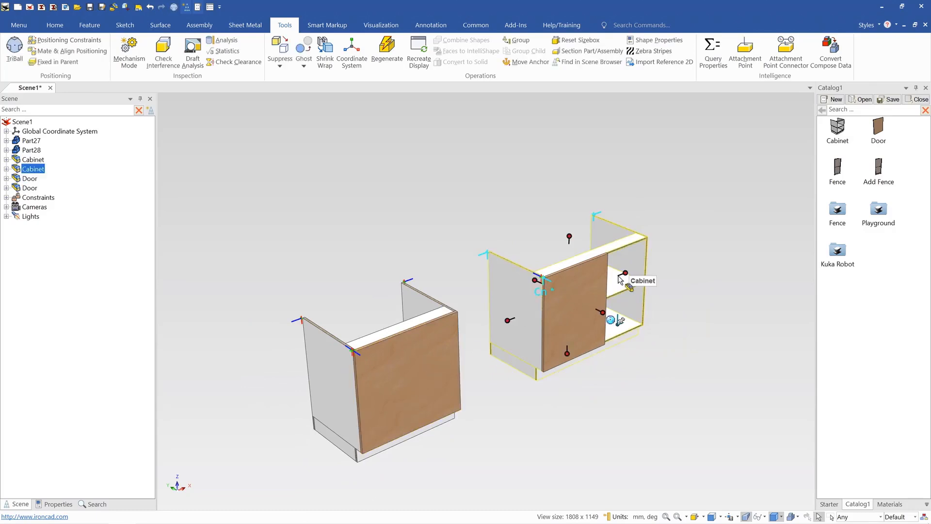
left_click(678, 298)
middle_click_drag(572, 333, 580, 338)
Step: Delete the copied cabinet's door and the copied cabinet itself, accepting the removal of the associated constraints
left_click(598, 289)
key("Delete")
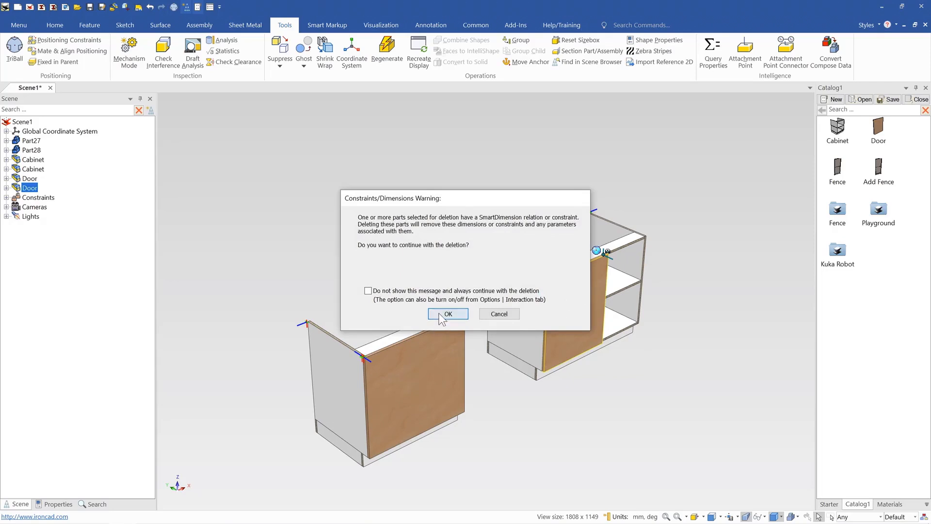
left_click(442, 316)
left_click(529, 297)
key("Delete")
Step: Delete the original cabinet's door together with its constraints
left_click(391, 357)
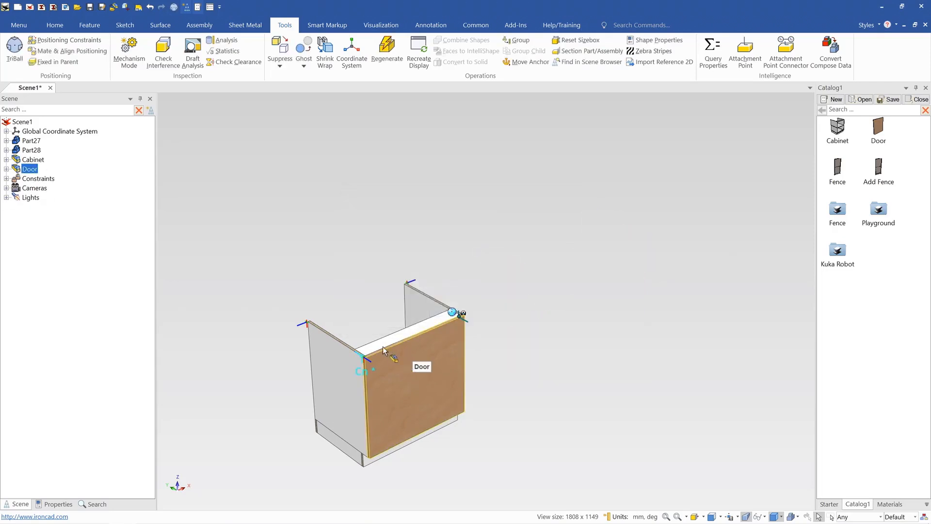
left_click(380, 345)
left_click(382, 372)
key("Delete")
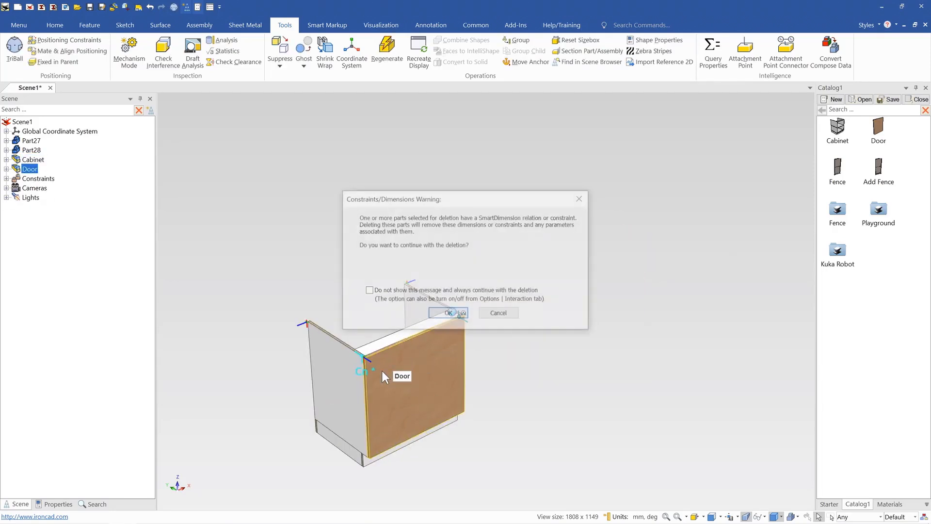
left_click(447, 313)
Step: Open the name and behaviors of the cabinet's door attachment point and examine the DoorHeight and DoorWidth expressions
left_click(364, 371)
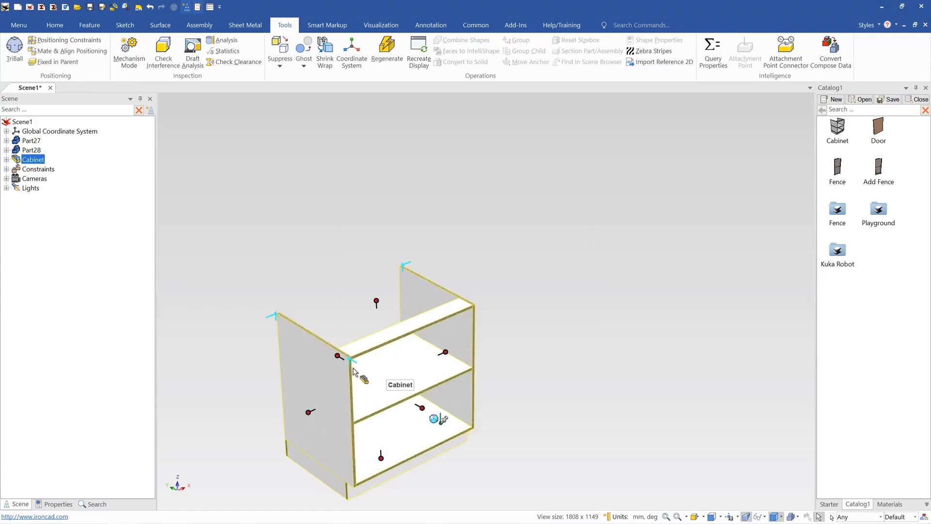
right_click(401, 332)
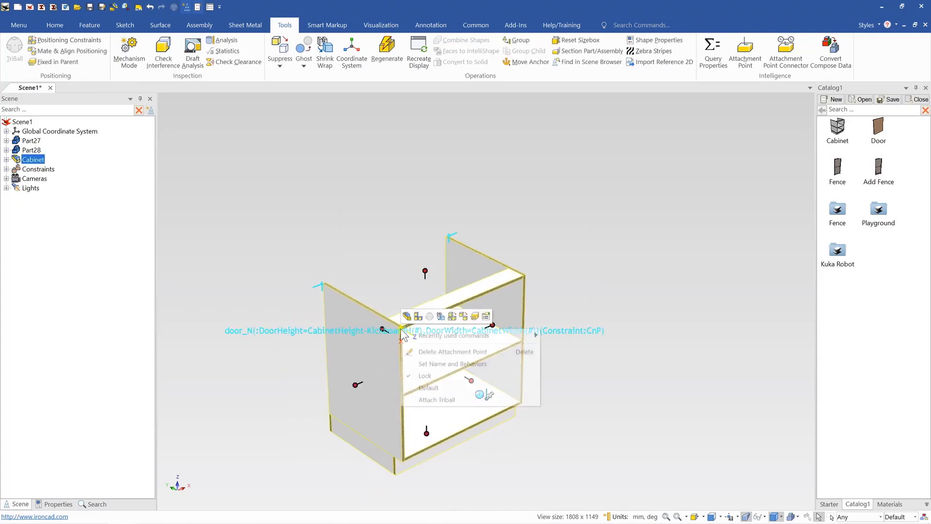
left_click(445, 363)
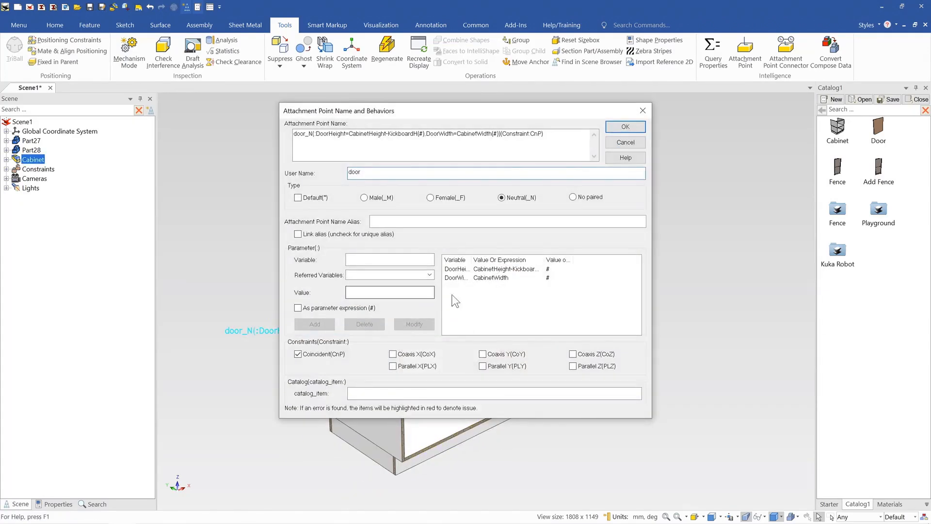
left_click_drag(471, 260, 501, 260)
left_click(478, 270)
left_click(468, 279)
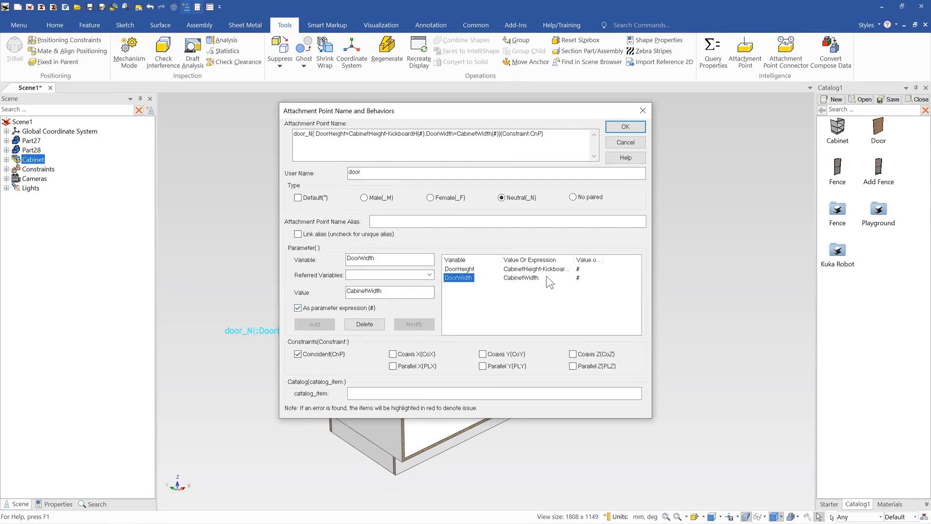
left_click(626, 127)
left_click(571, 344)
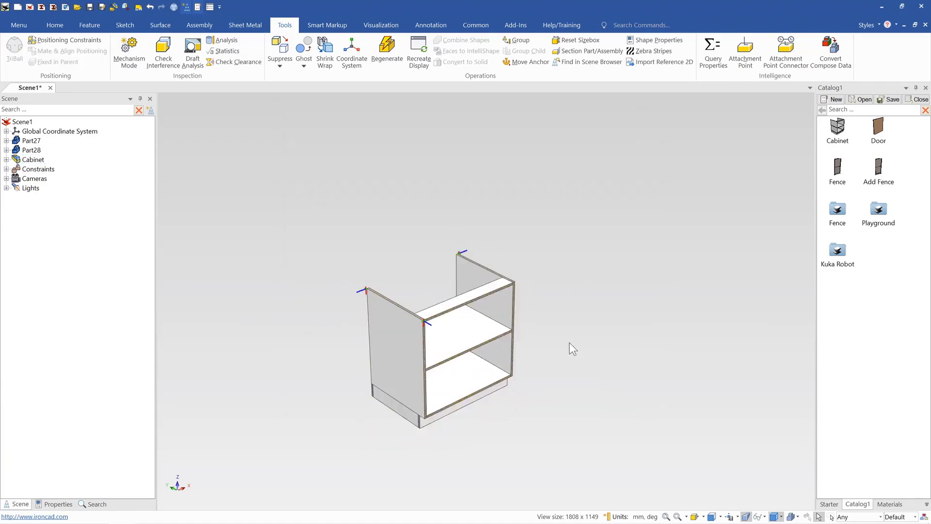
scroll(570, 342, "down", 3)
scroll(425, 349, "up", 2)
left_click(459, 339)
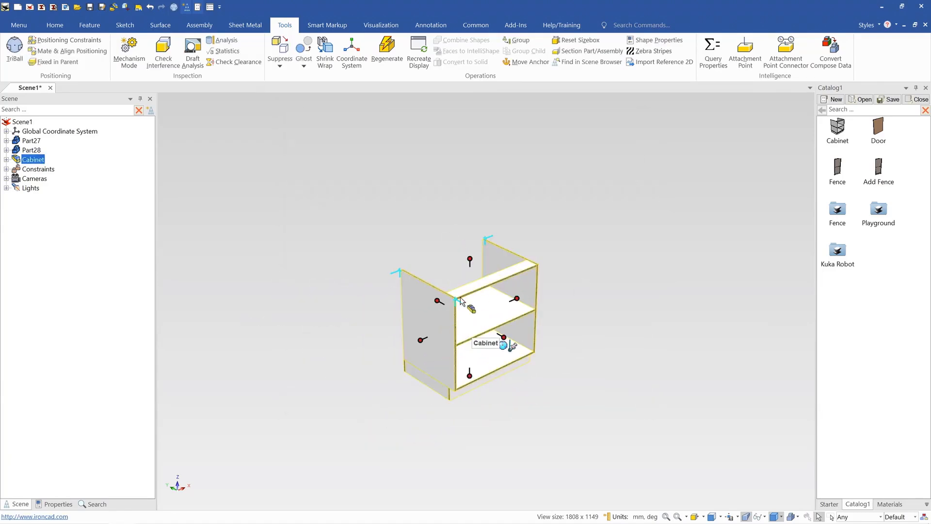
right_click(474, 316)
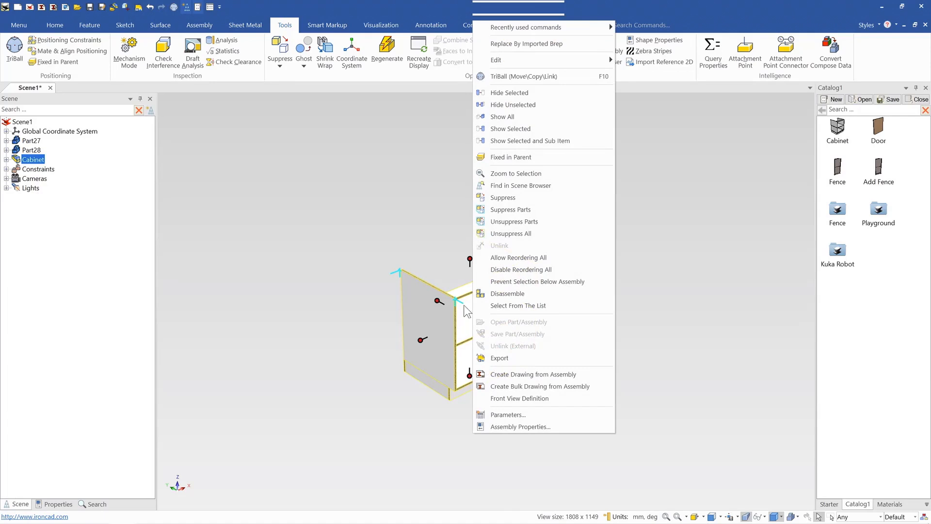
left_click(427, 264)
left_click(476, 311)
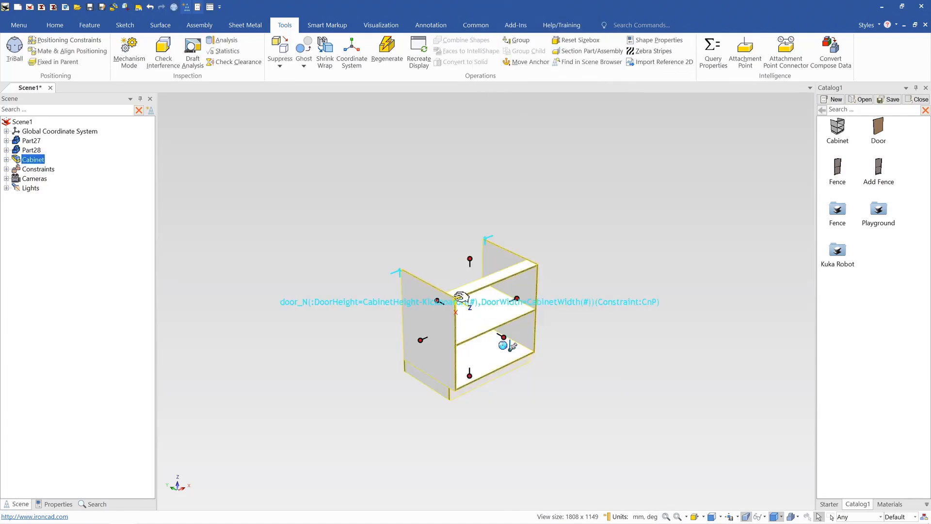
left_click(6, 160)
left_click(8, 160)
left_click(36, 161)
left_click(332, 191)
left_click(465, 319)
right_click(465, 319)
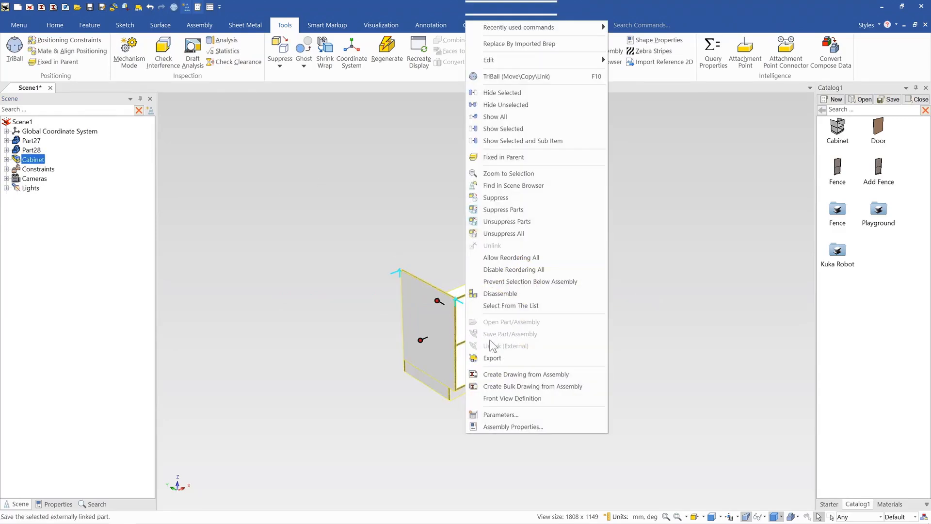
left_click(547, 427)
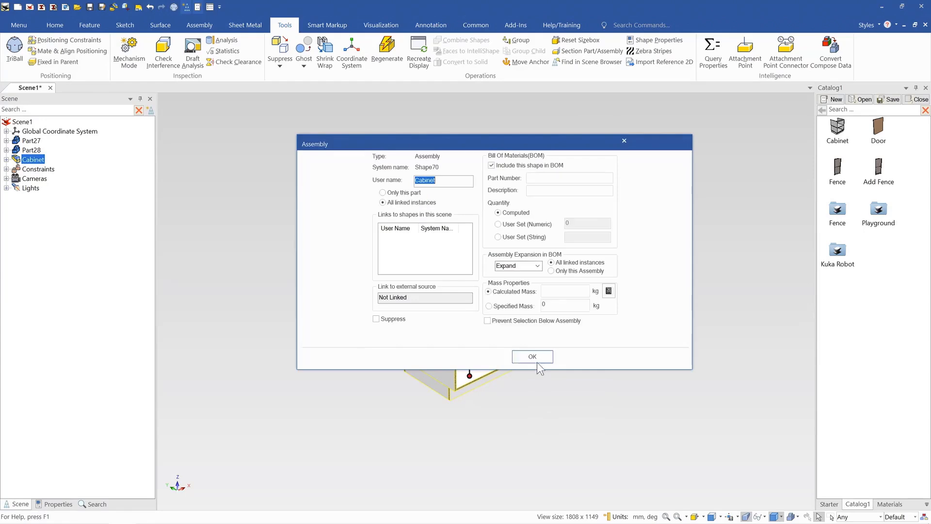
left_click(571, 355)
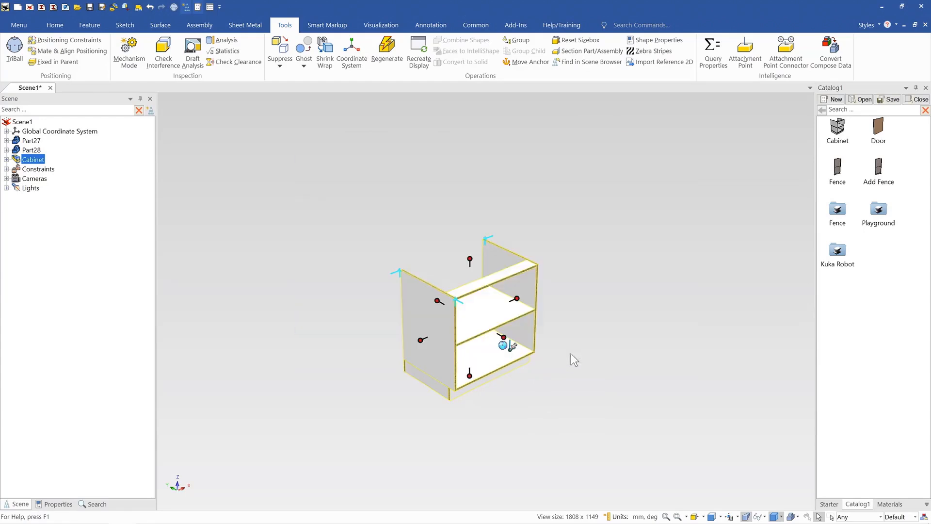
Step: Open the cabinet's parameter table, exclude the parameters below the selected shape, and examine the cabinet's own parameter names and expressions
right_click(488, 347)
left_click(552, 415)
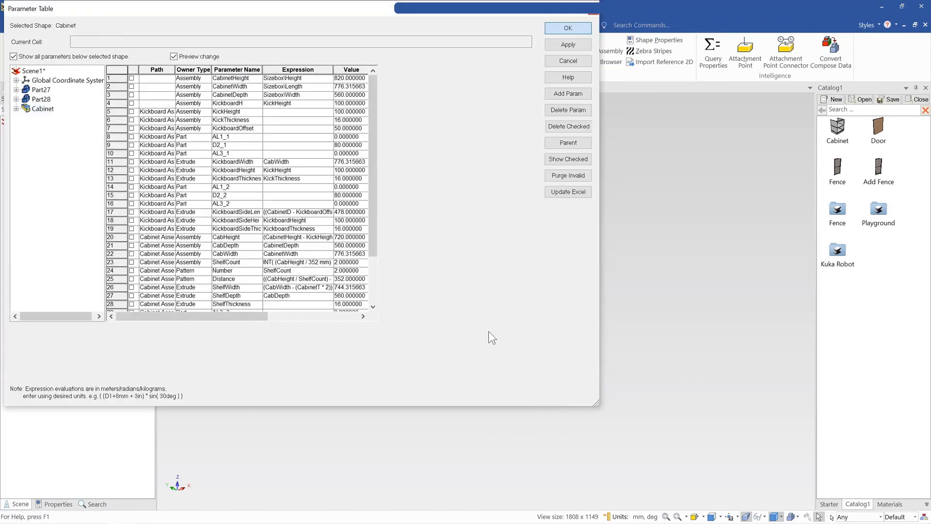
left_click(47, 56)
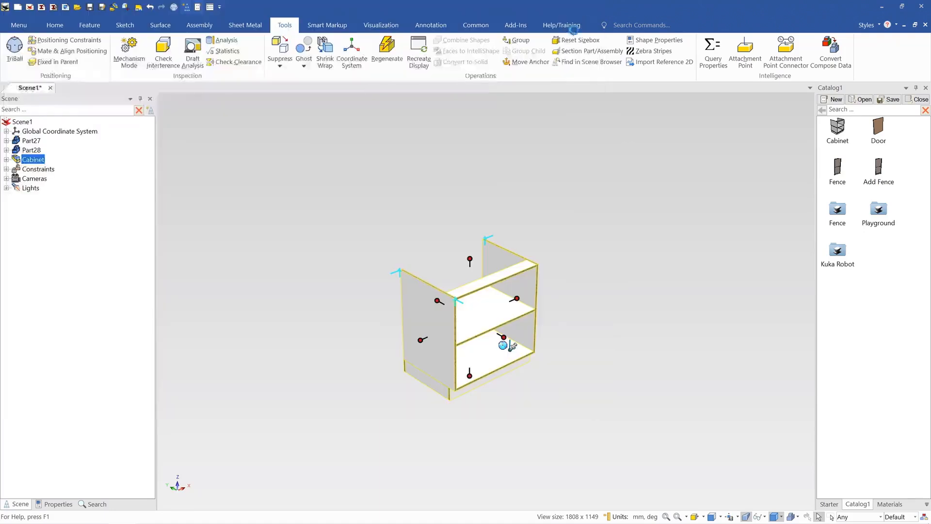
left_click(552, 28)
left_click(772, 163)
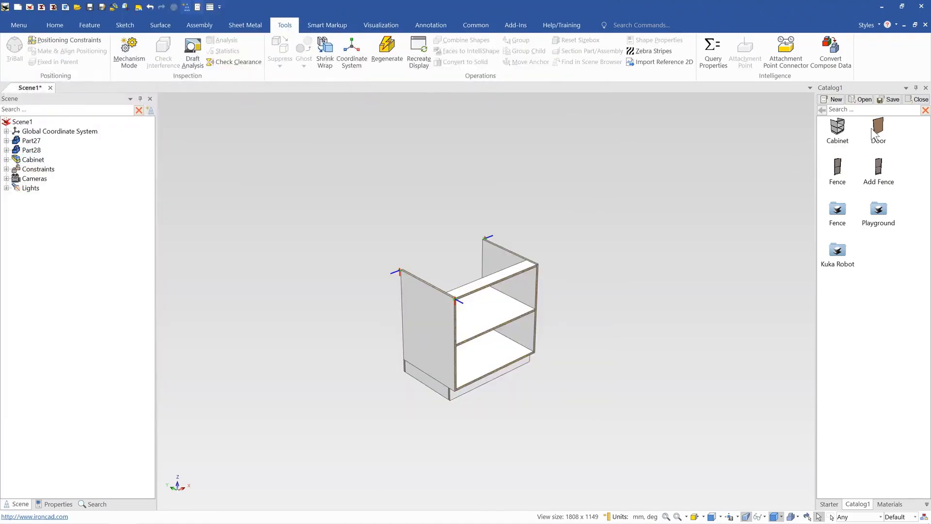
Step: Place a Door from the catalog in the scene without attaching it to the cabinet
left_click_drag(879, 132, 585, 297)
left_click(579, 294)
scroll(534, 293, "up", 2)
Step: Open the loose Door assembly's parameter table and examine its DoorHeight and DoorWidth parameters
right_click(519, 293)
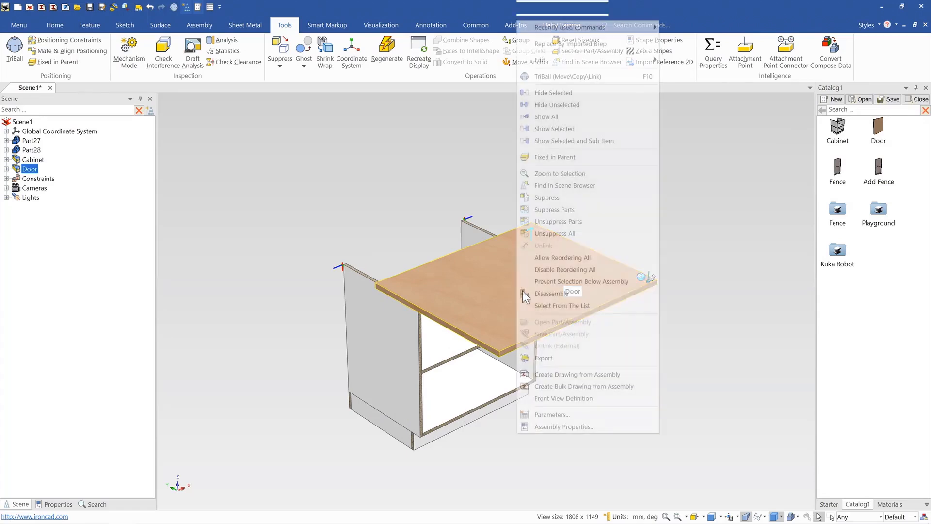
left_click(588, 415)
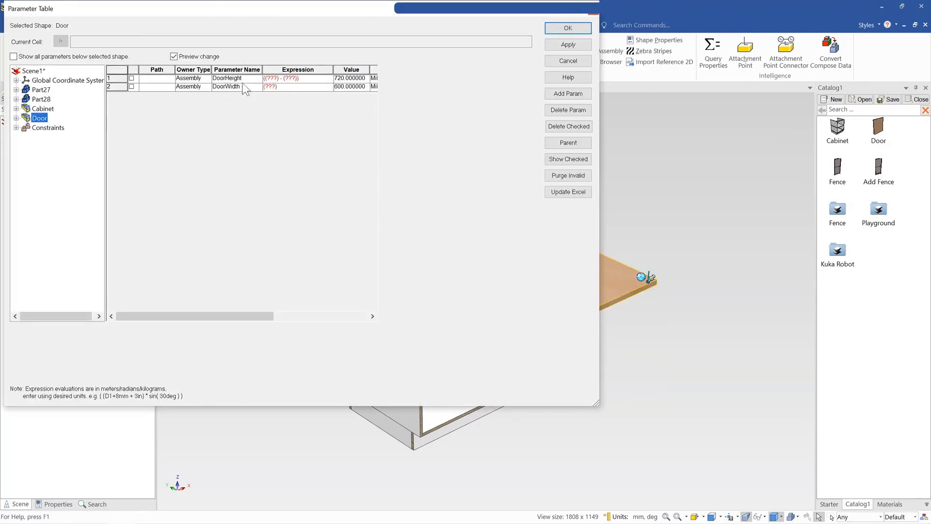
left_click_drag(330, 15, 433, 54)
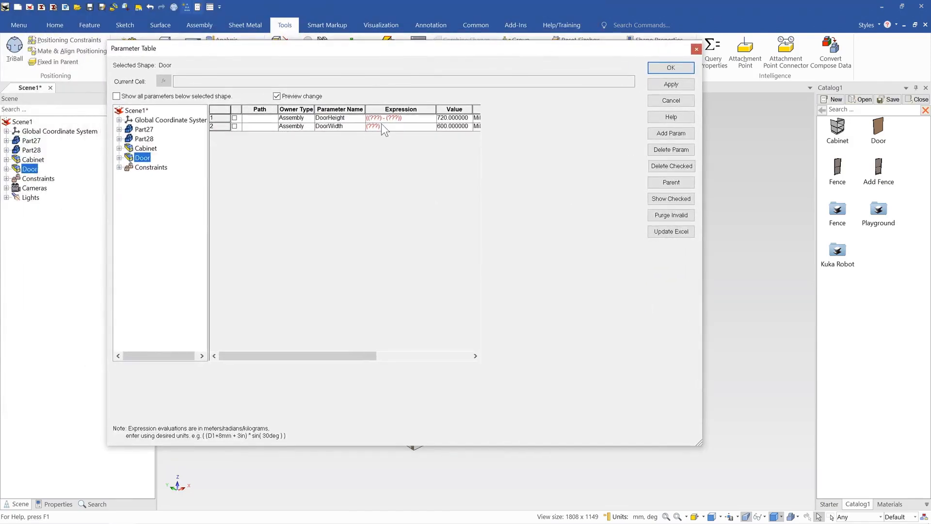
left_click_drag(475, 49, 449, 53)
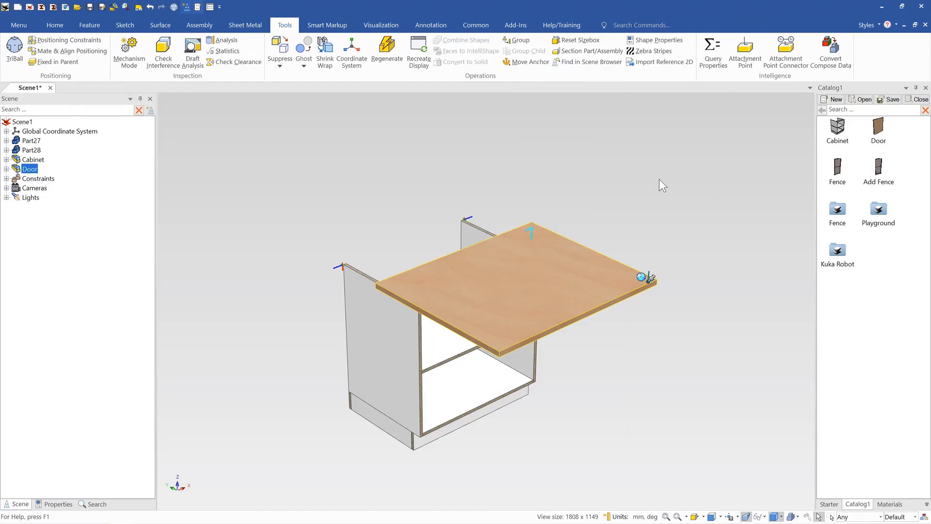
Step: Check the parameter table of the part inside the Door assembly
right_click(526, 261)
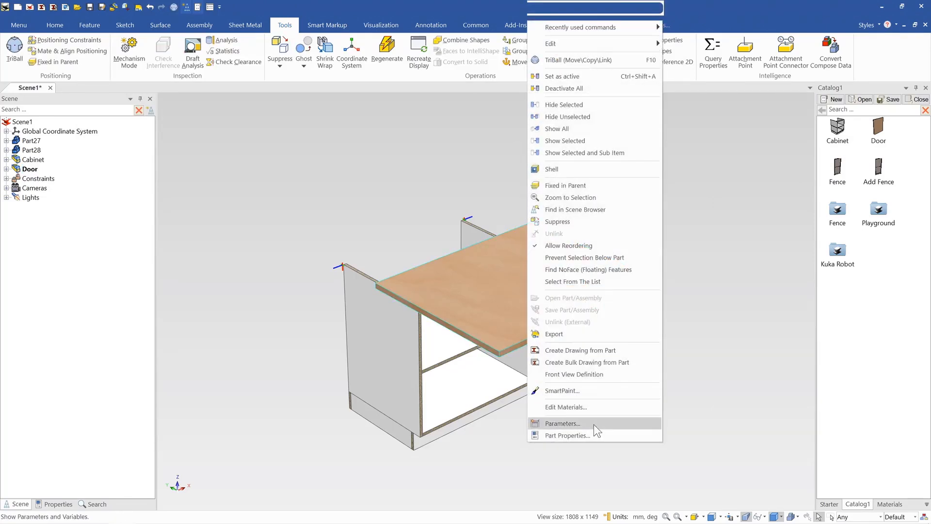
left_click(594, 425)
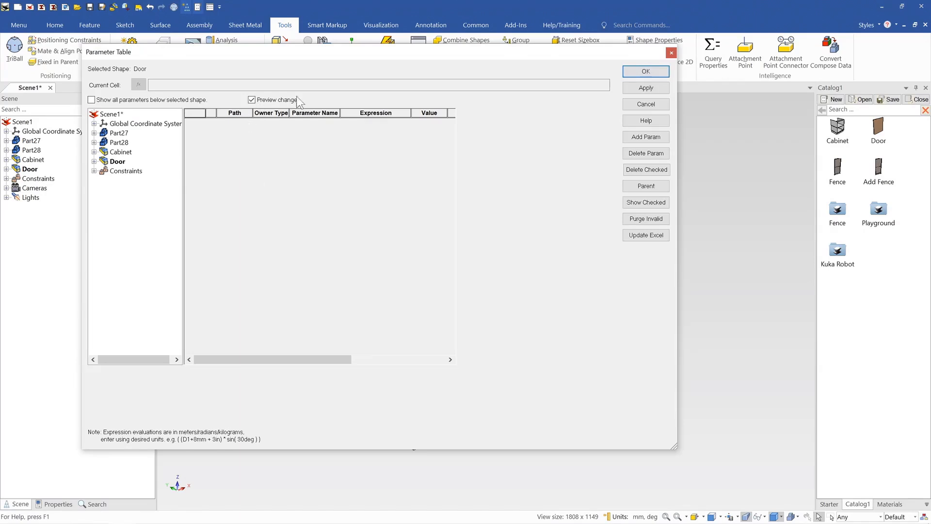
left_click(671, 52)
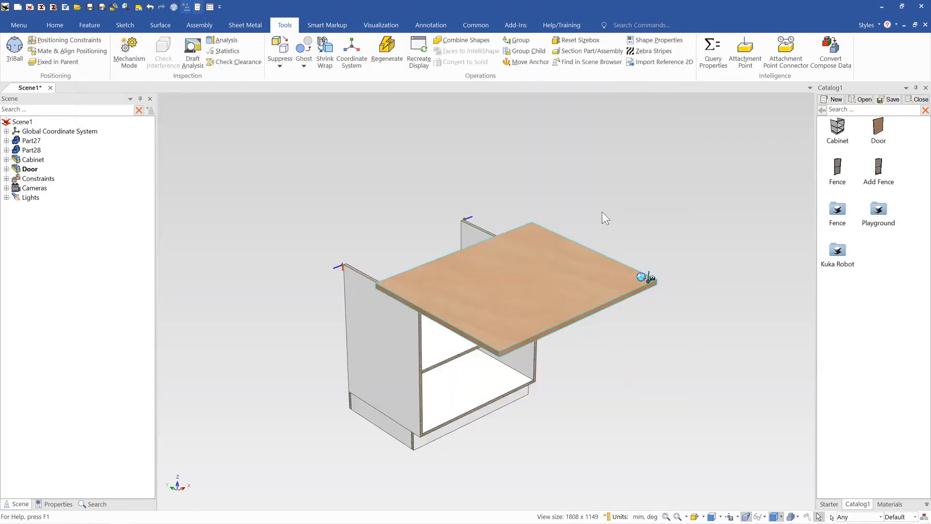
Step: Select down to the door panel's block and examine the dimension on its sizing handles
left_click(565, 270)
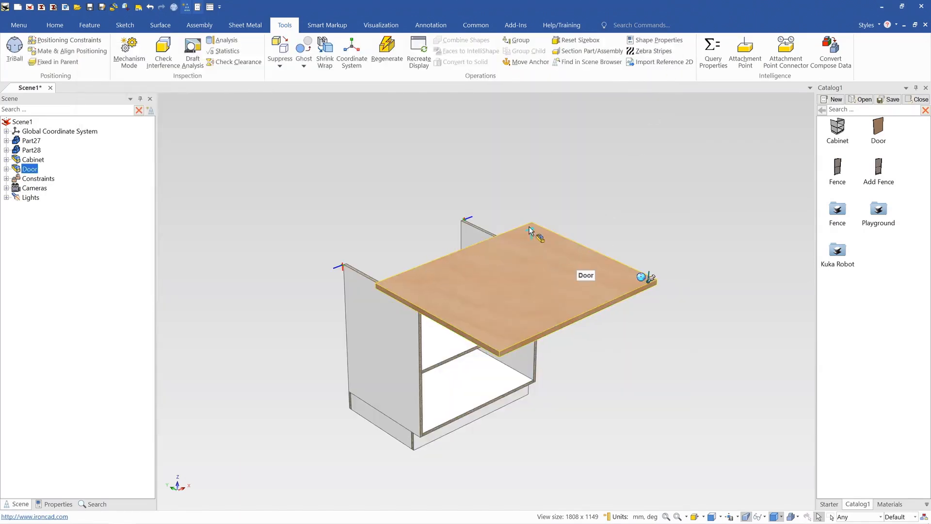
left_click(540, 257)
left_click(561, 224)
left_click(545, 253)
left_click(529, 256)
left_click(528, 255)
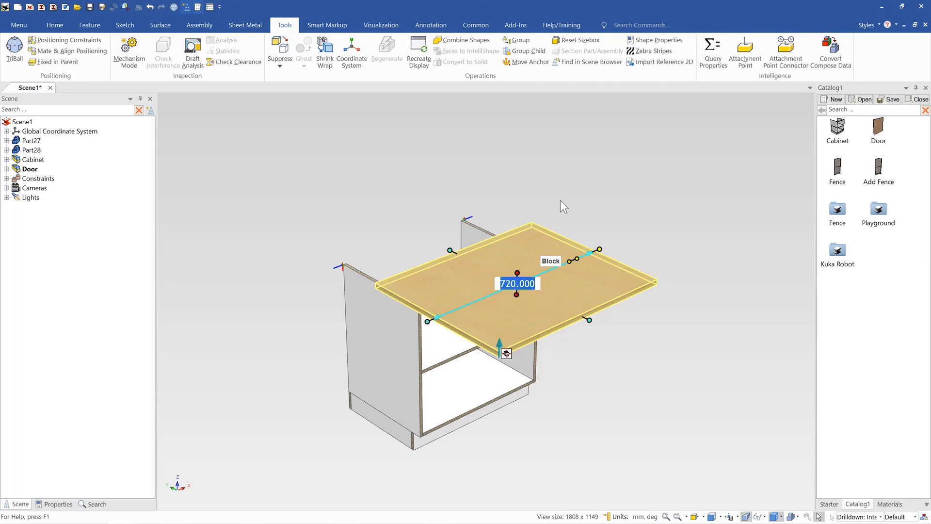
left_click(561, 200)
Step: Delete the loose Door from the scene
left_click(558, 252)
key("Delete")
scroll(461, 354, "down", 2)
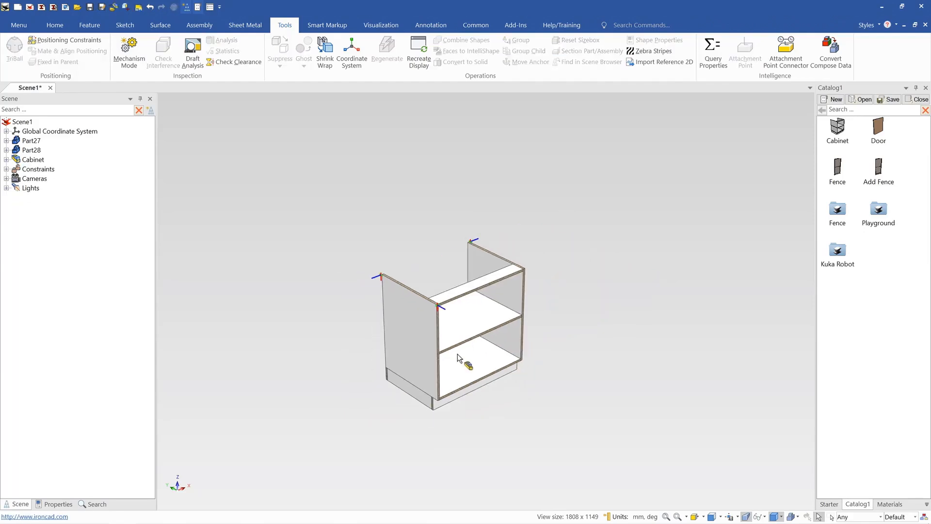
Step: Open the Cabinet's door attachment point behaviors and examine its DoorHeight parameter expression
scroll(457, 347, "up", 2)
left_click(448, 324)
right_click(442, 280)
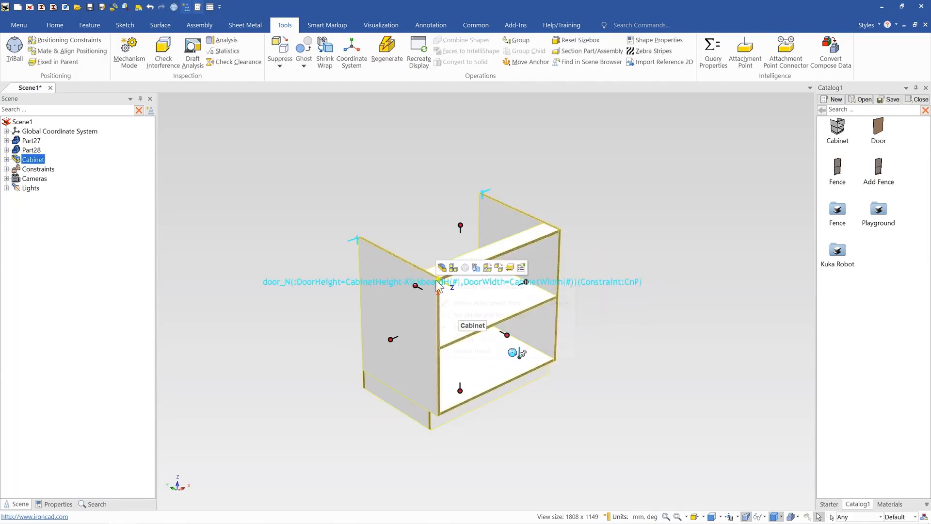
left_click(487, 308)
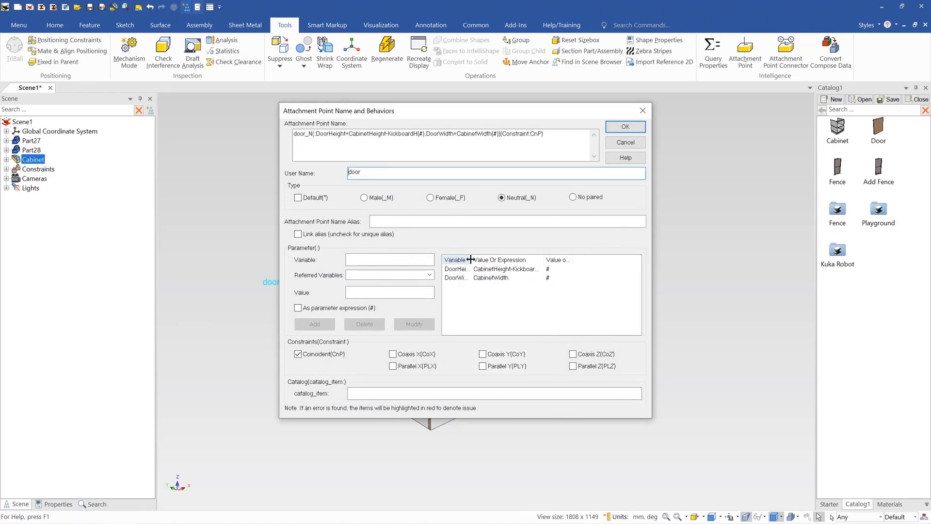
left_click(456, 269)
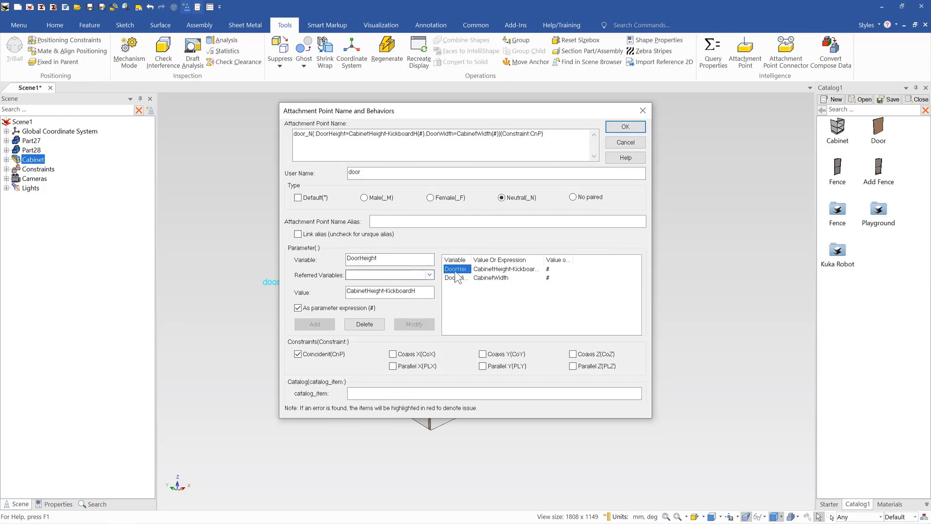
left_click(298, 307)
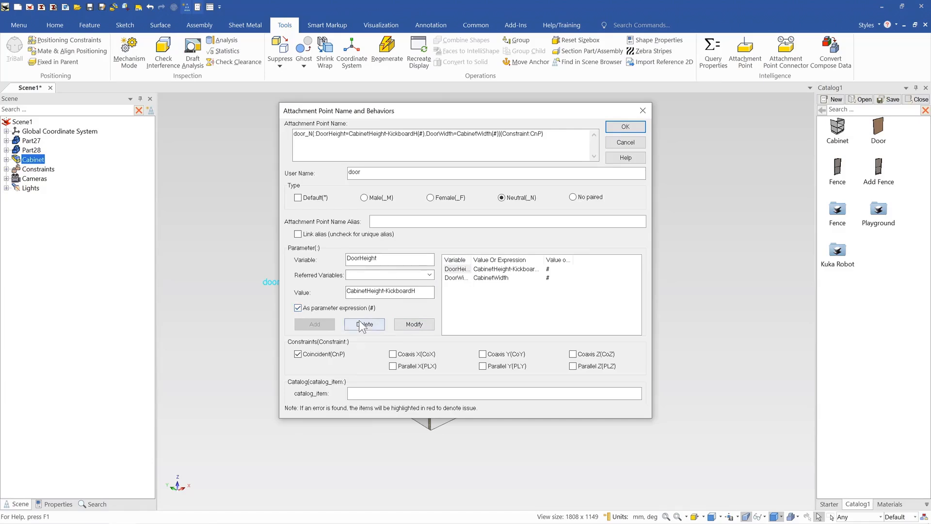
left_click(469, 308)
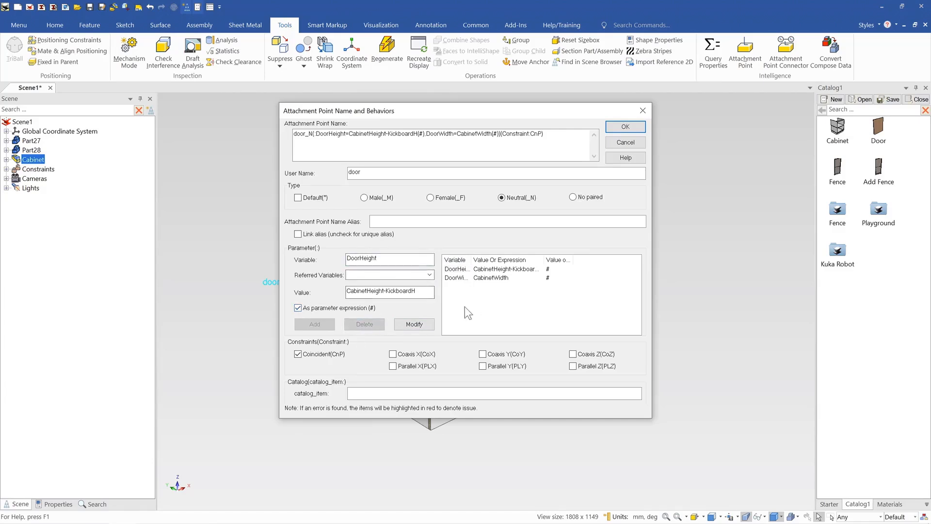
Step: Try adding a parameter with an arbitrary variable name instead of DoorHeight, and discard the attachment point changes
double_click(362, 258)
type("erffsdfcx")
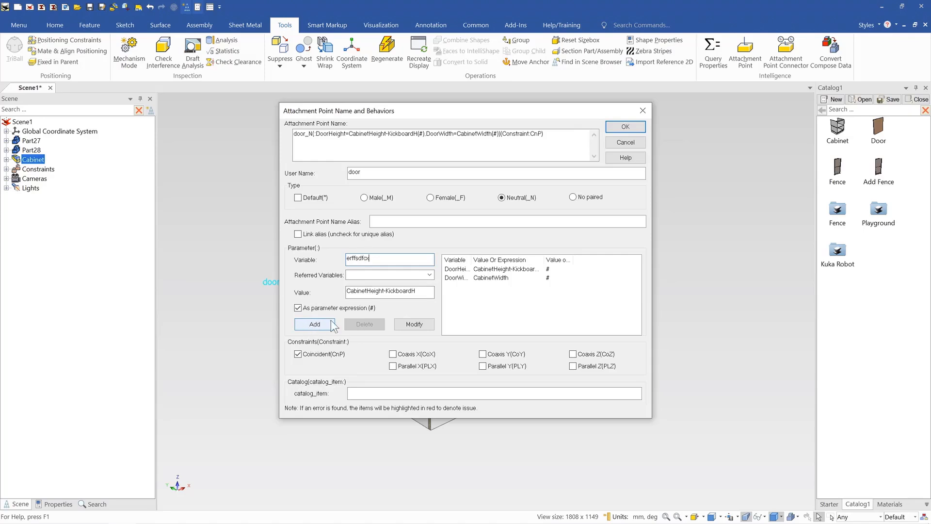
left_click(333, 324)
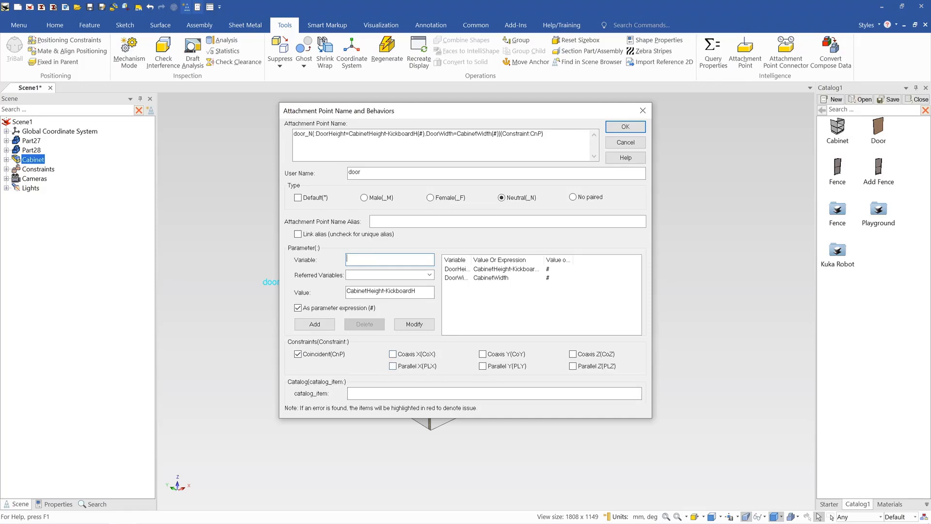
left_click(634, 144)
Step: Delete the Cabinet from the scene
left_click(598, 272)
scroll(468, 341, "down", 8)
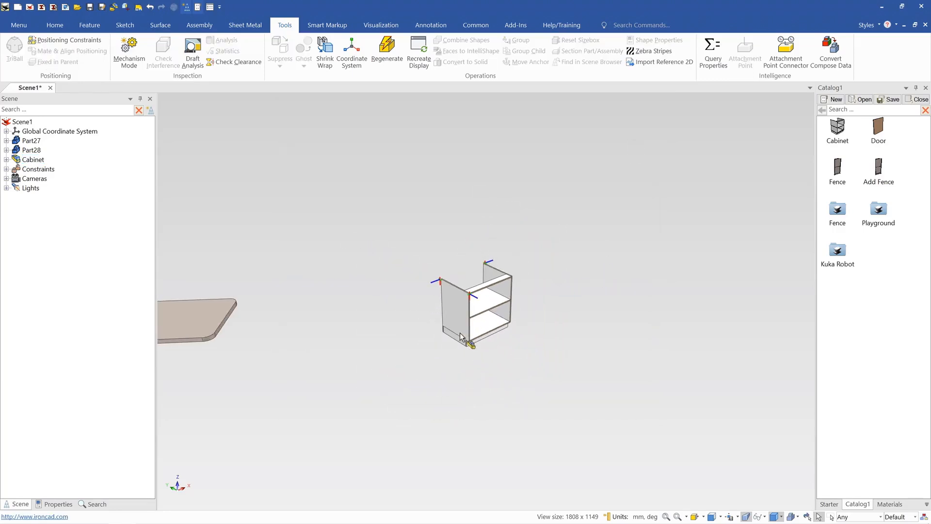
left_click_drag(407, 205, 575, 368)
key("Delete")
Step: Examine the underside of the tabletop and the leg, with their existing attachment points
scroll(353, 313, "up", 6)
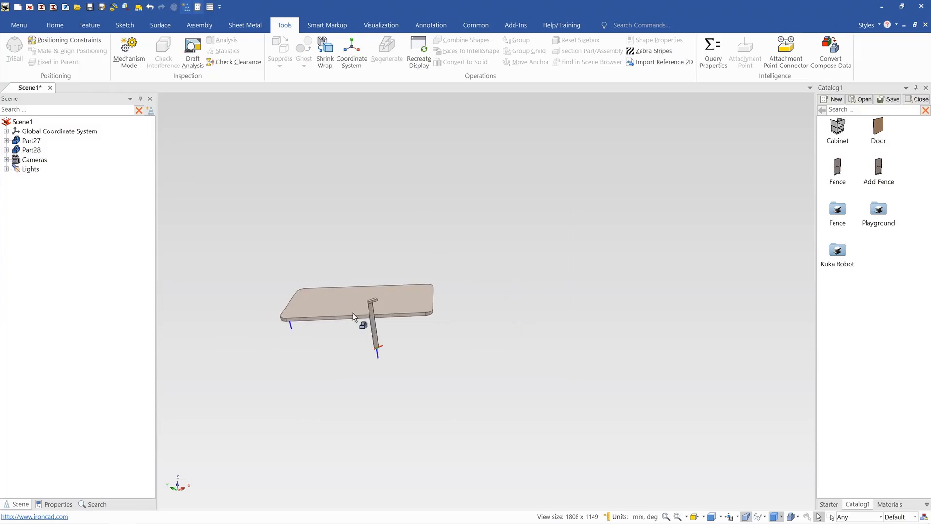
middle_click_drag(414, 328, 461, 264)
middle_click_drag(494, 372, 522, 445)
left_click(523, 432)
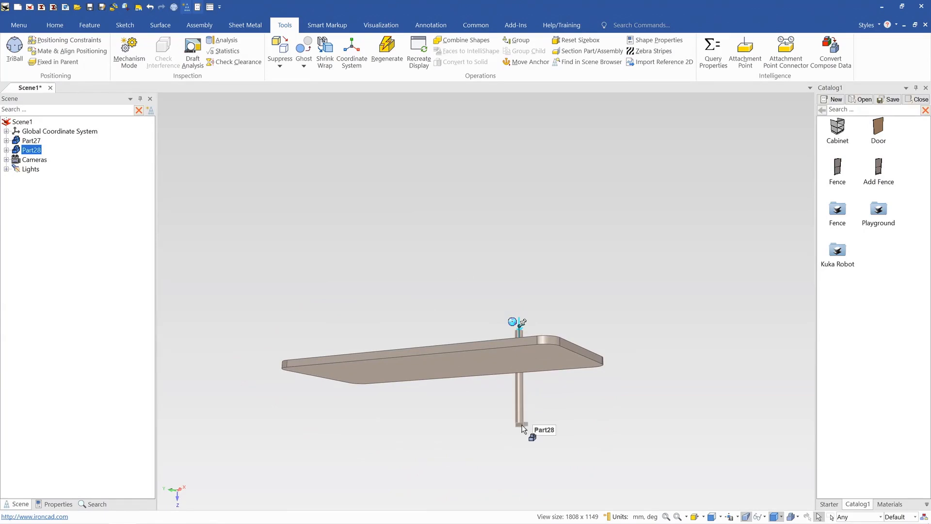
left_click(524, 432)
key("Escape")
middle_click_drag(521, 420, 554, 479)
scroll(497, 401, "down", 5)
mouse_move(483, 407)
middle_mouse_down()
mouse_move(480, 394)
mouse_move(480, 411)
middle_mouse_up()
scroll(468, 363, "up", 3)
scroll(418, 325, "down", 1)
scroll(417, 324, "up", 3)
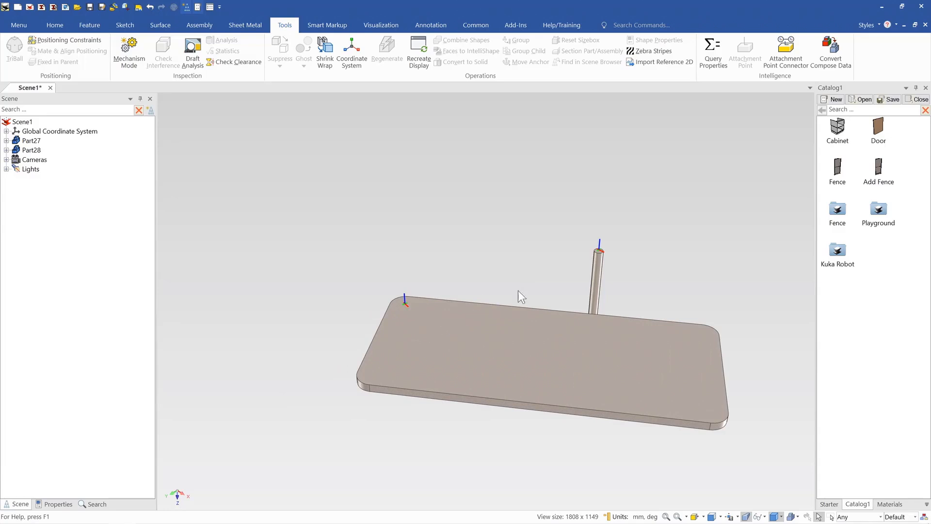
scroll(572, 278, "up", 1)
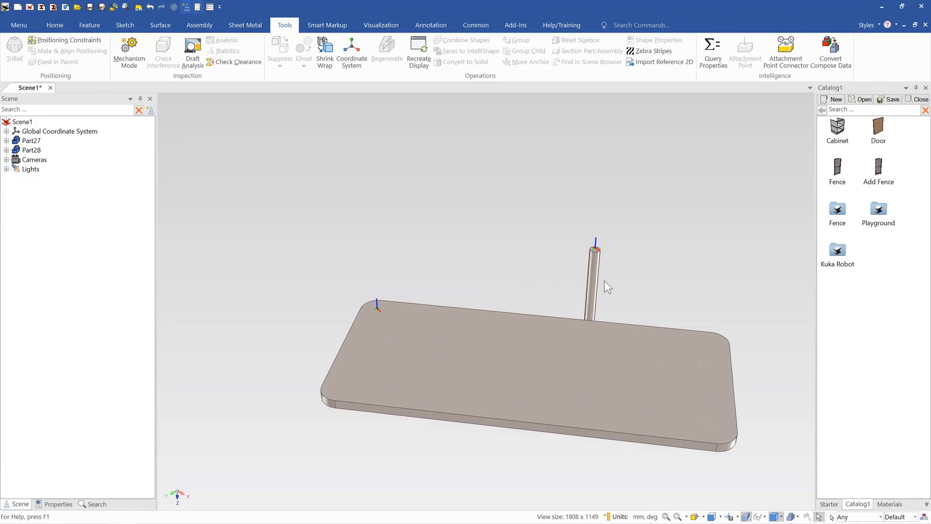
scroll(549, 277, "down", 1)
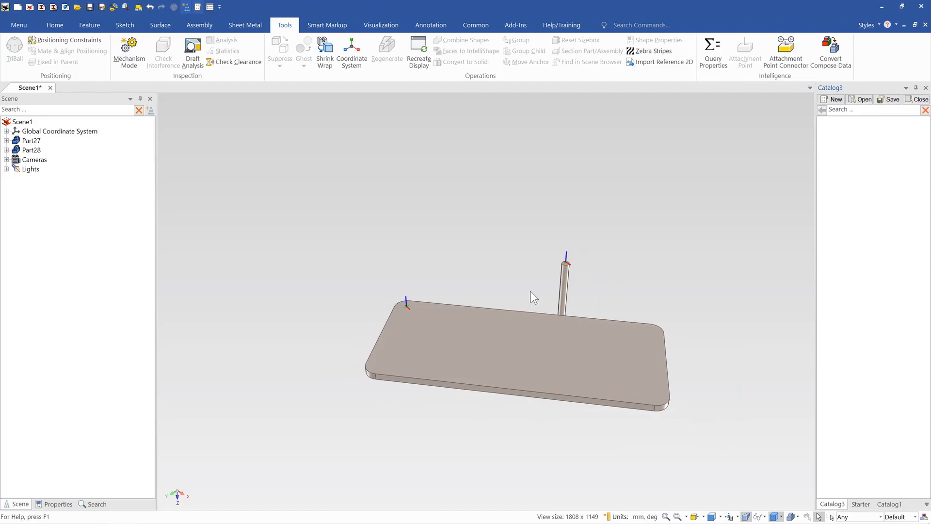
Step: Add an attachment point to the tabletop (Part27) at the rounded corner along the short side from its existing attachment point
left_click(485, 336)
scroll(407, 304, "up", 2)
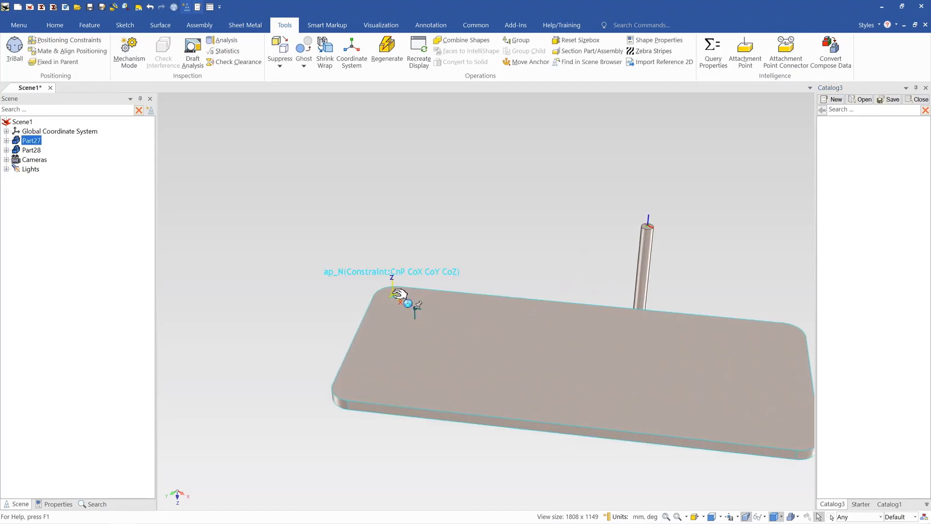
left_click(398, 294)
left_click(423, 246)
left_click(440, 330)
left_click(744, 57)
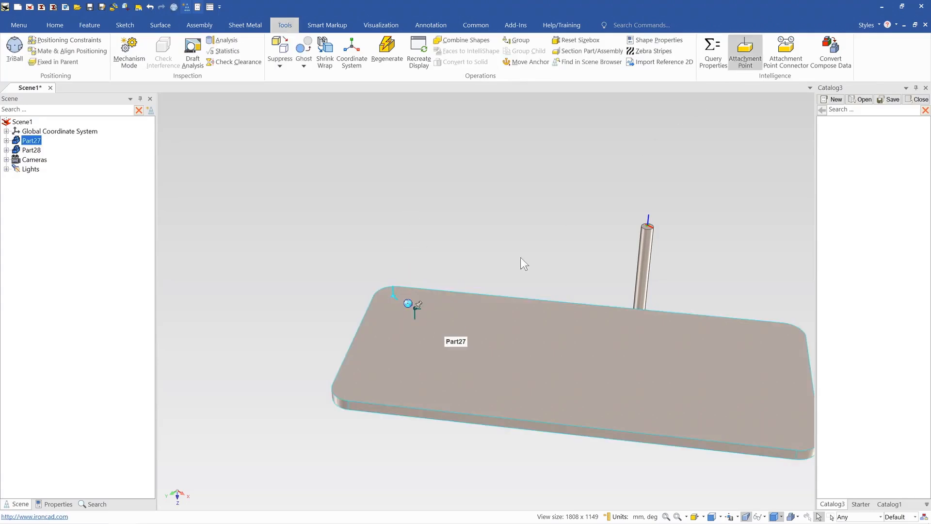
scroll(434, 286, "up", 3)
left_click(386, 364)
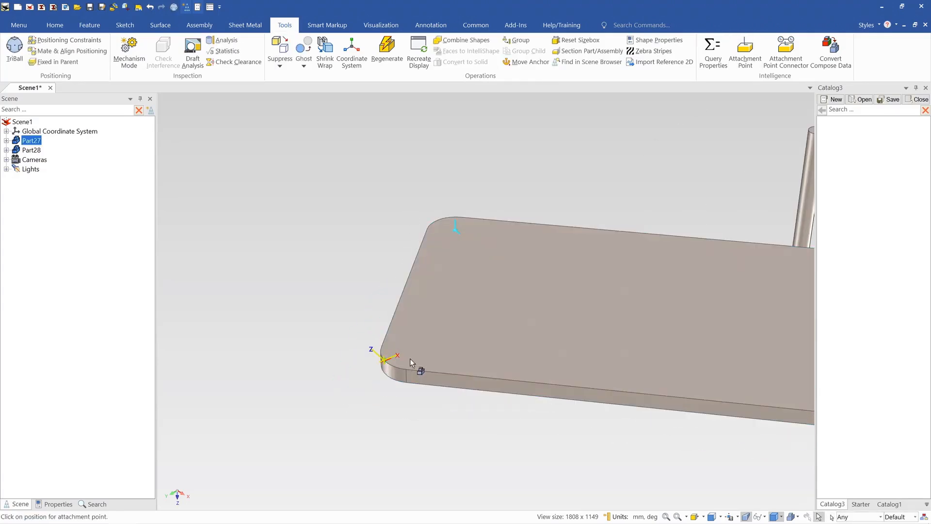
Step: Rotate the new attachment point 90 degrees with the TriBall to stand its Z axis perpendicular to the tabletop's underside
scroll(388, 361, "up", 2)
key("F10")
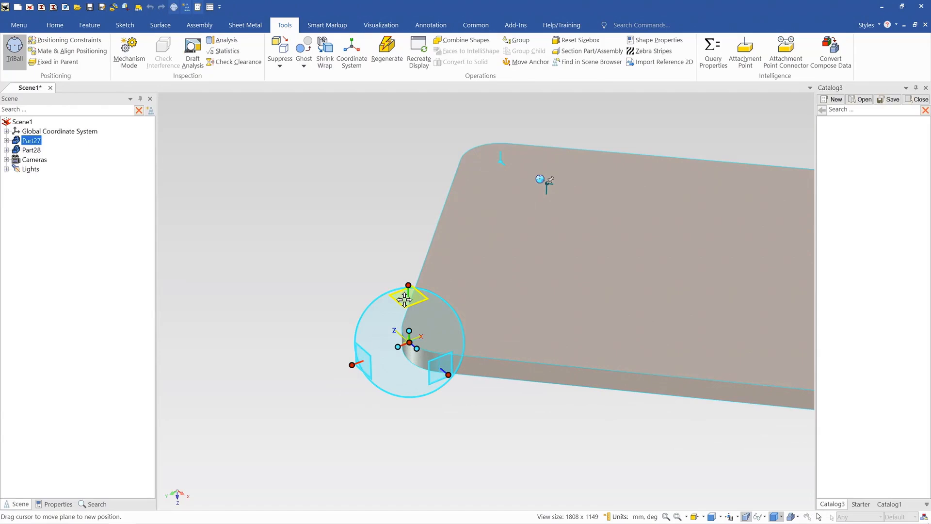
left_click(352, 365)
left_click_drag(408, 335, 420, 353)
type("90")
key("Return")
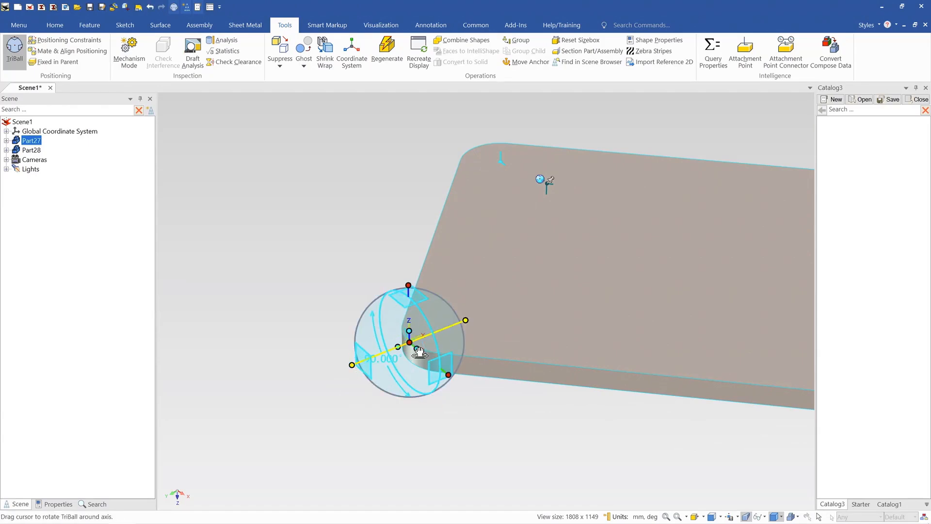
left_click(361, 426)
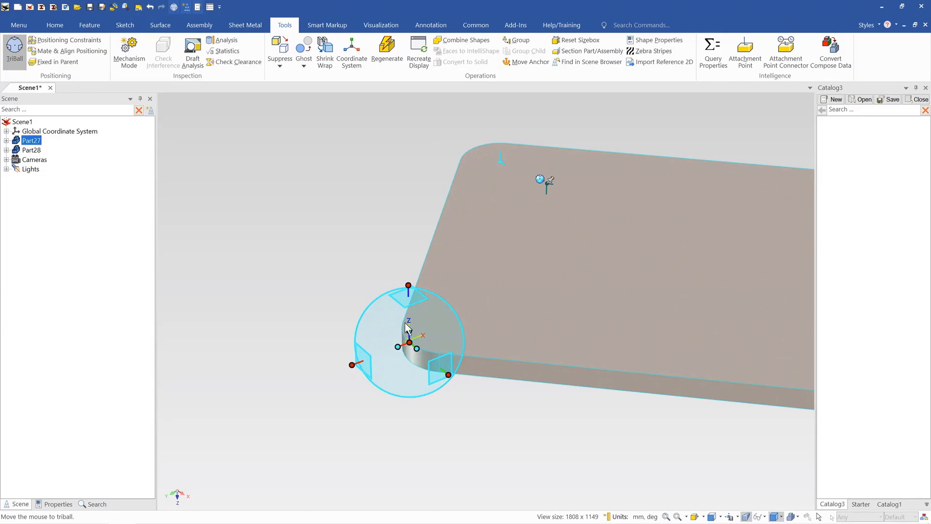
Step: Rotate the attachment point's TriBall 45 degrees about its Z axis to align with the tabletop's sides
left_click(409, 286)
left_click_drag(444, 338, 431, 343)
type("45")
key("Return")
left_click(392, 413)
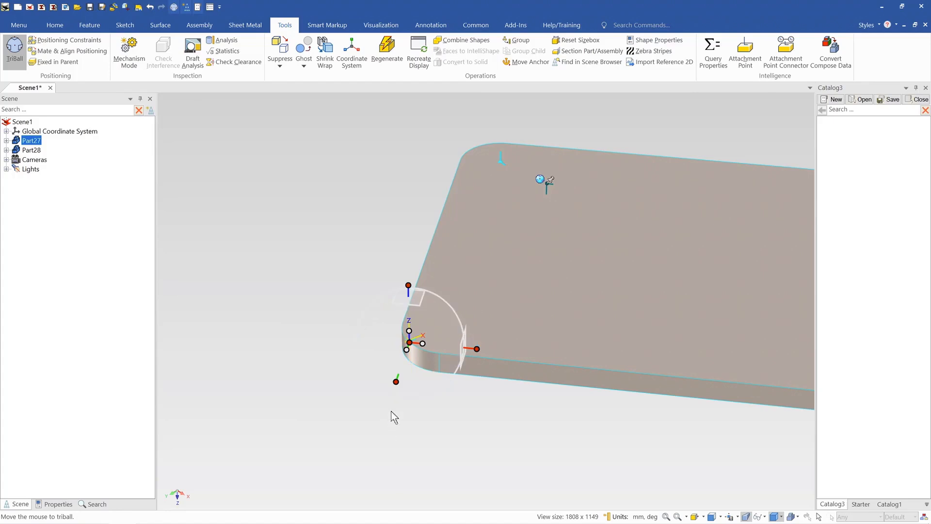
Step: Move the attachment point inward and set its distance from the tabletop's long side face to 100 mm
left_click(396, 382)
left_click_drag(398, 384, 406, 392)
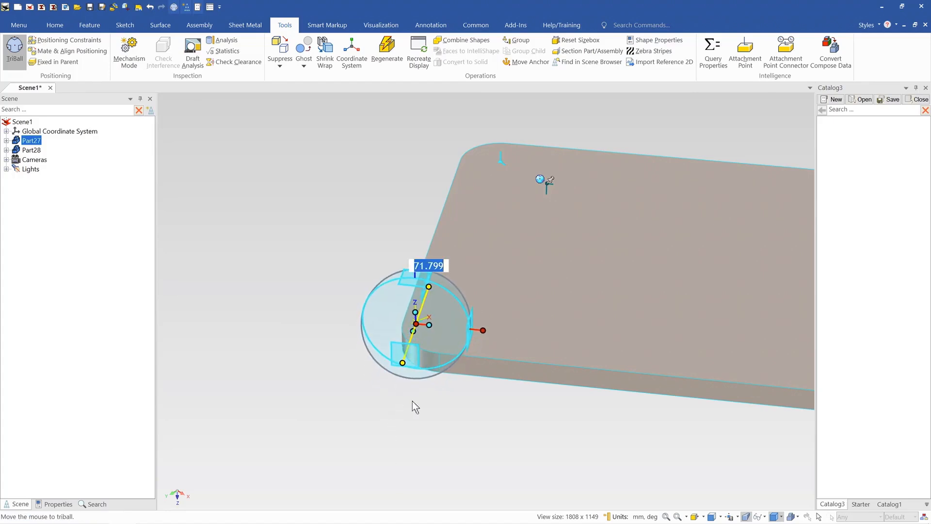
right_click(403, 362)
left_click(487, 447)
left_click(487, 375)
type("100")
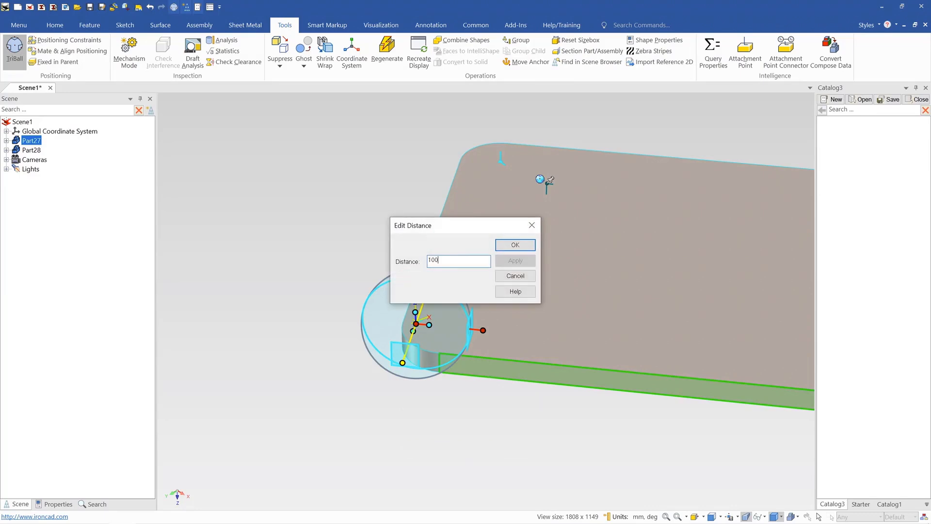
key("Return")
Step: Set the attachment point's distance from the tabletop's short side edge to 100 mm and close the TriBall
left_click(484, 332)
right_click(484, 333)
left_click(570, 414)
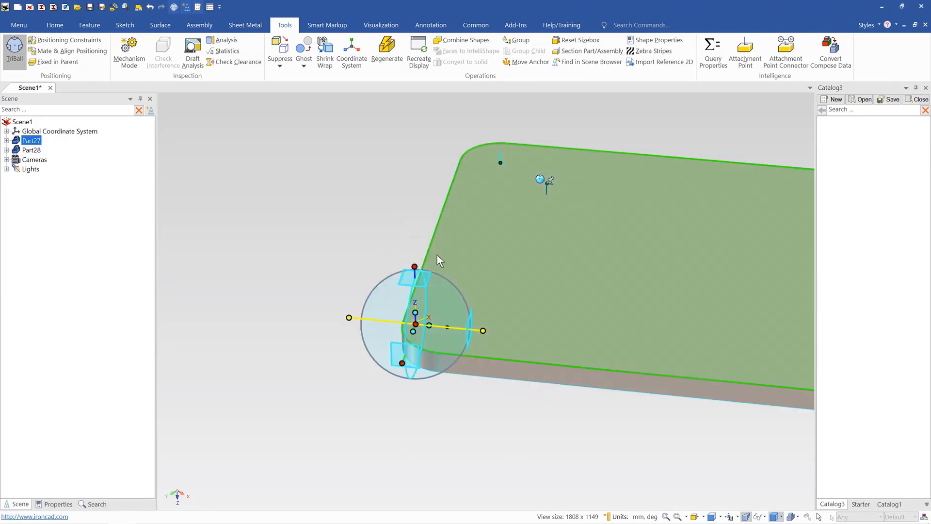
left_click(432, 255)
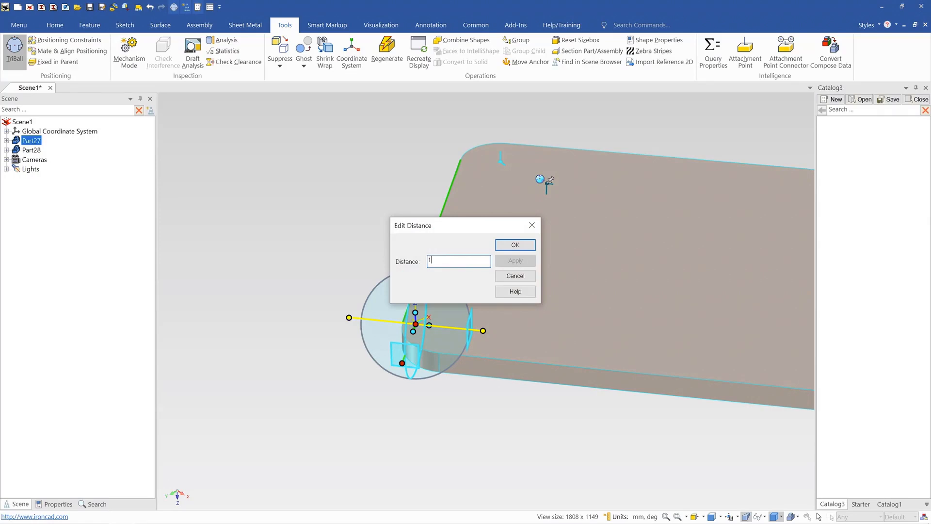
type("100")
key("Return")
key("F10")
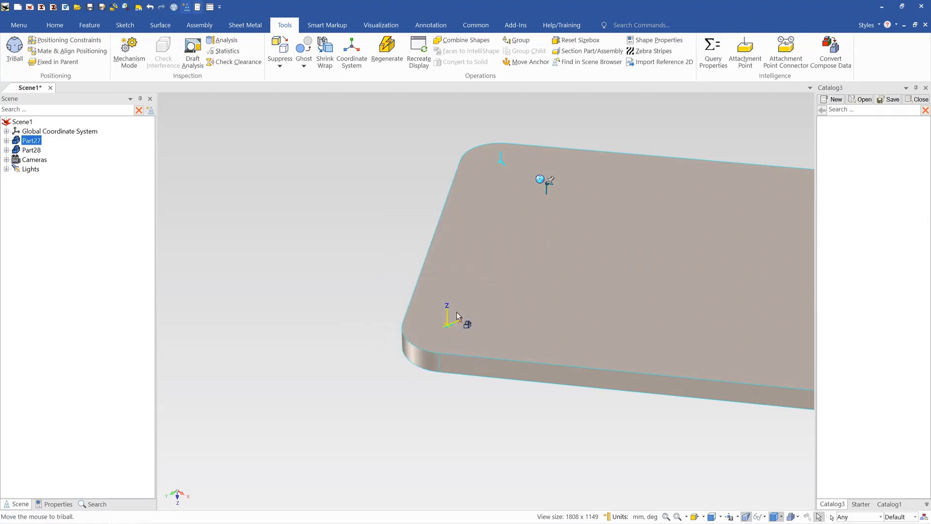
Step: Name the attachment point ap, make it Neutral, and enable the Coincident and Coaxis X, Y and Z constraints
right_click(447, 325)
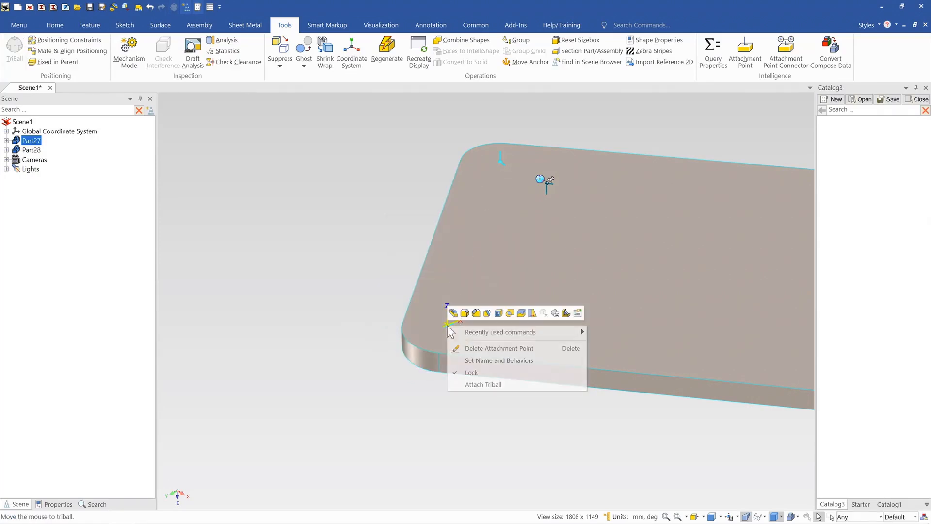
left_click(562, 371)
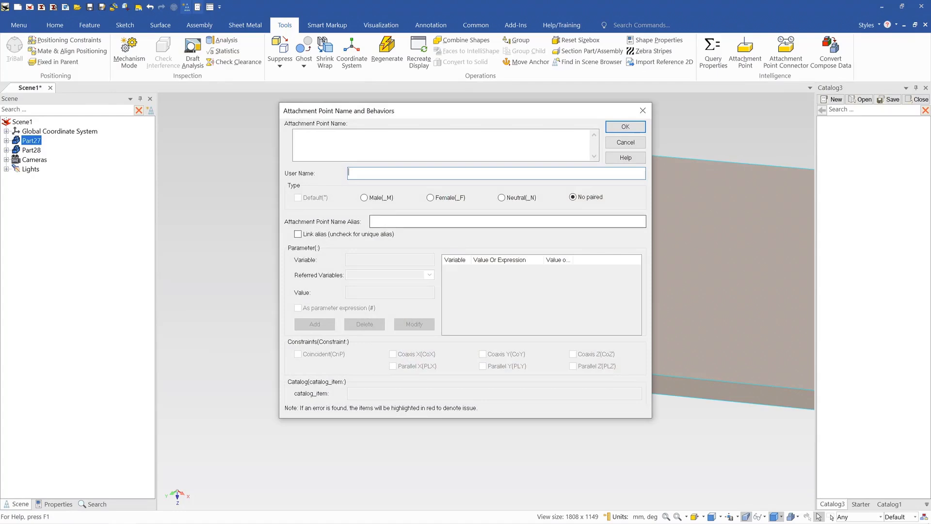
left_click(517, 201)
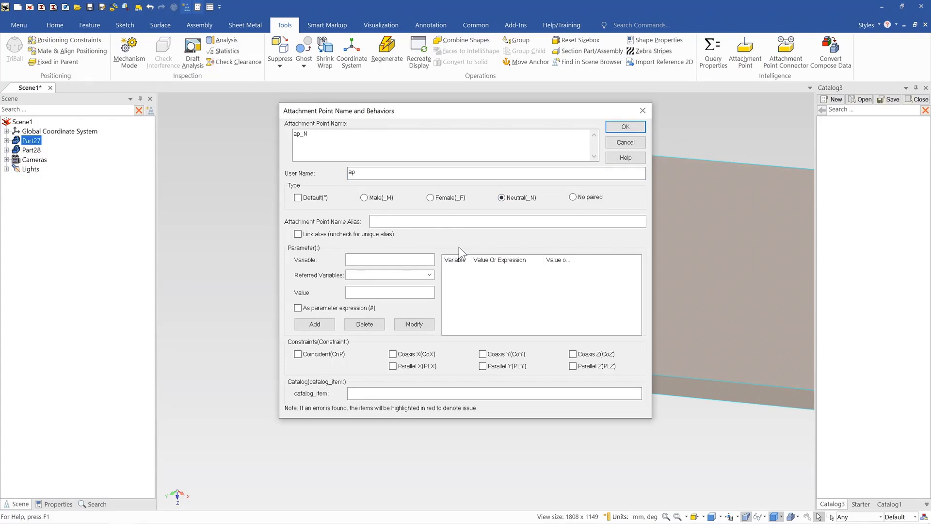
left_click(309, 355)
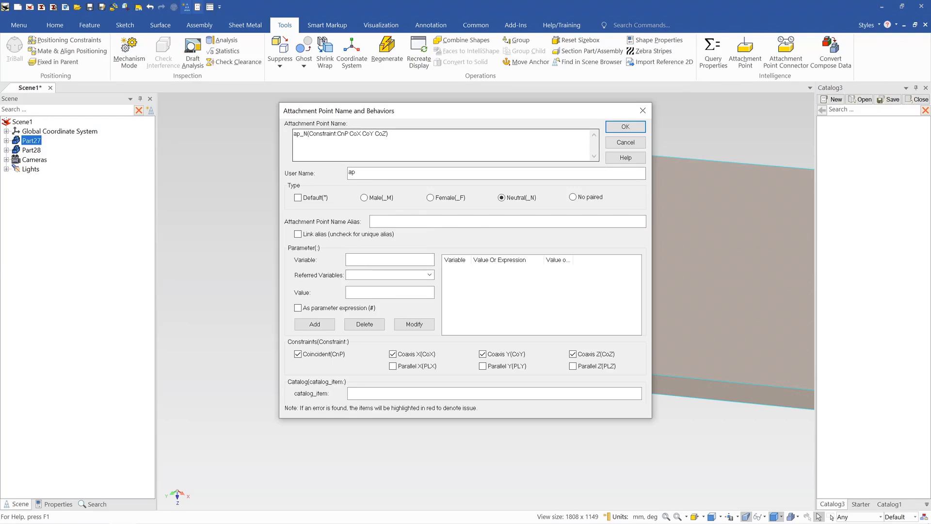
left_click(626, 127)
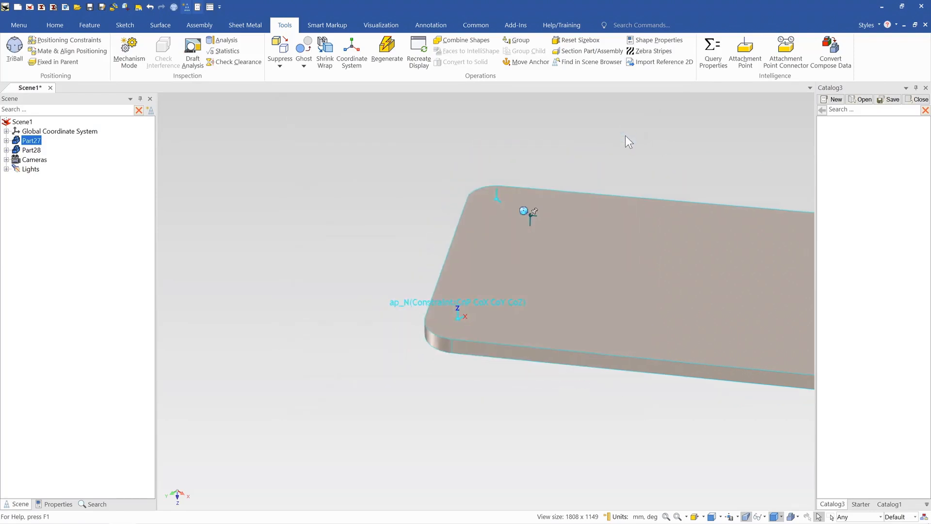
Step: Add another attachment point at the rounded corner on the opposite end of the tabletop's same long side
scroll(622, 224, "down", 4)
scroll(629, 264, "up", 4)
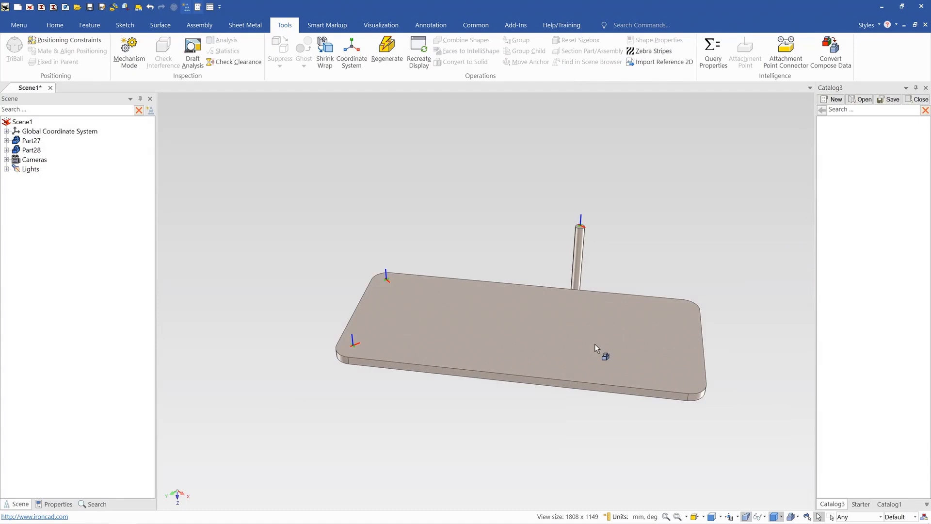
scroll(595, 340, "up", 3)
scroll(594, 336, "down", 3)
scroll(587, 338, "up", 3)
scroll(587, 338, "up", 2)
left_click(532, 293)
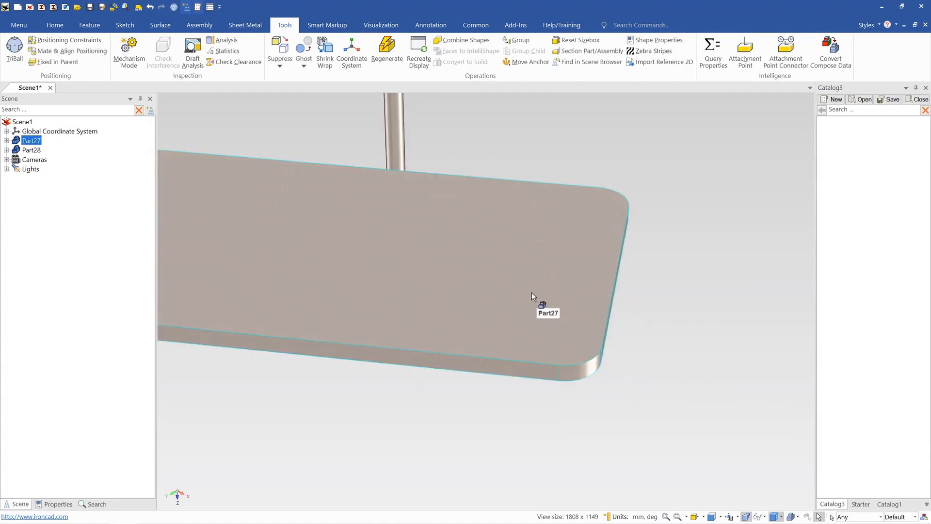
scroll(543, 305, "up", 2)
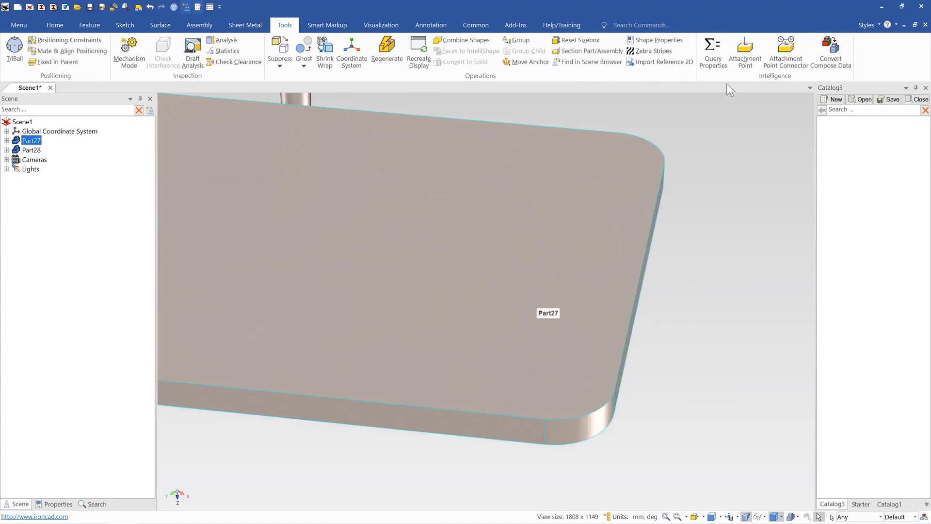
left_click(592, 413)
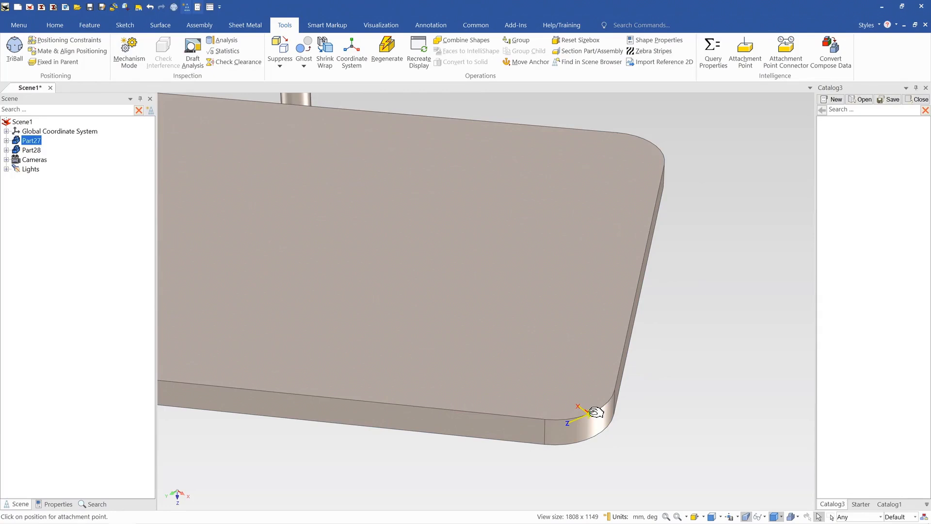
Step: Rotate this corner's attachment point 90 degrees with the TriBall to point its Z axis away from the underside
key("F10")
left_click_drag(638, 447, 601, 430)
type("90")
key("Return")
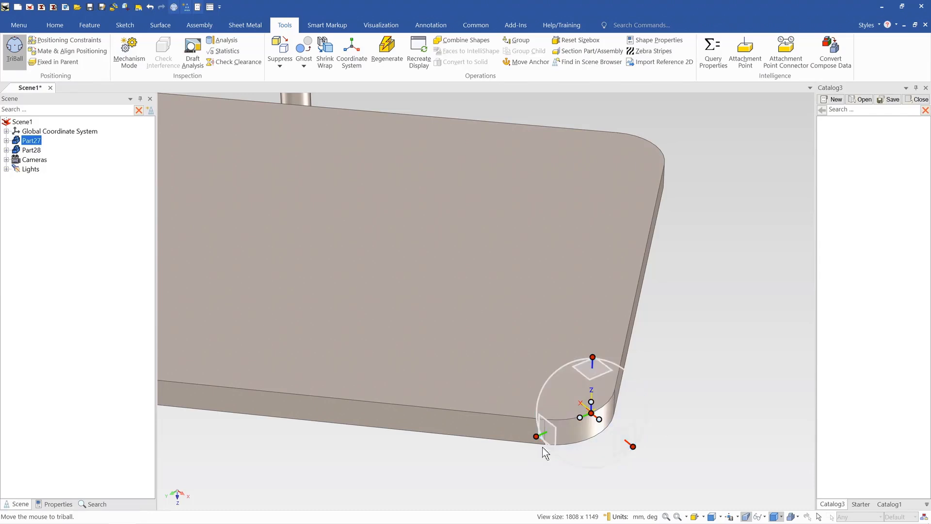
Step: Rotate the corner's attachment point 45 degrees about its Z axis to square it with the tabletop edges
left_click(592, 357)
left_click_drag(569, 404, 583, 413)
type("45")
key("Return")
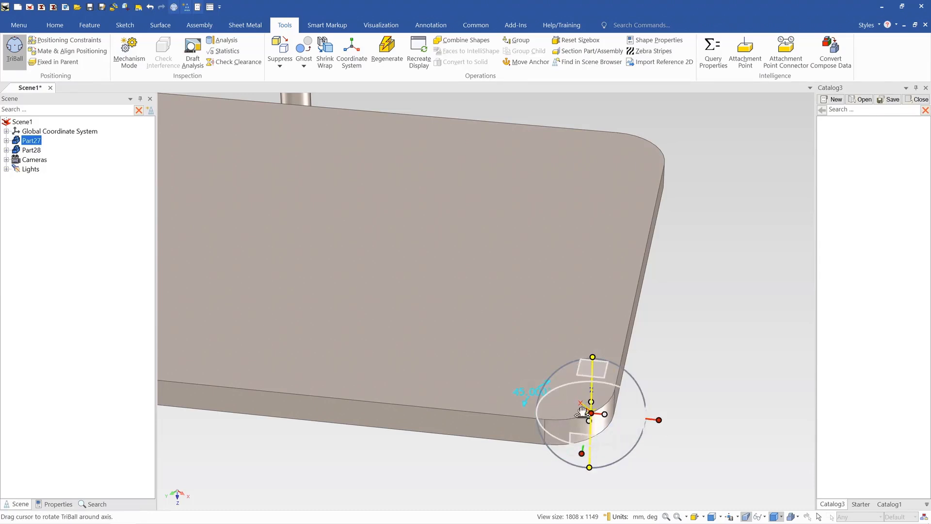
left_click(656, 330)
key("space")
Step: Set the attachment point's distance from the tabletop's short side edge to 100 mm
right_click(659, 419)
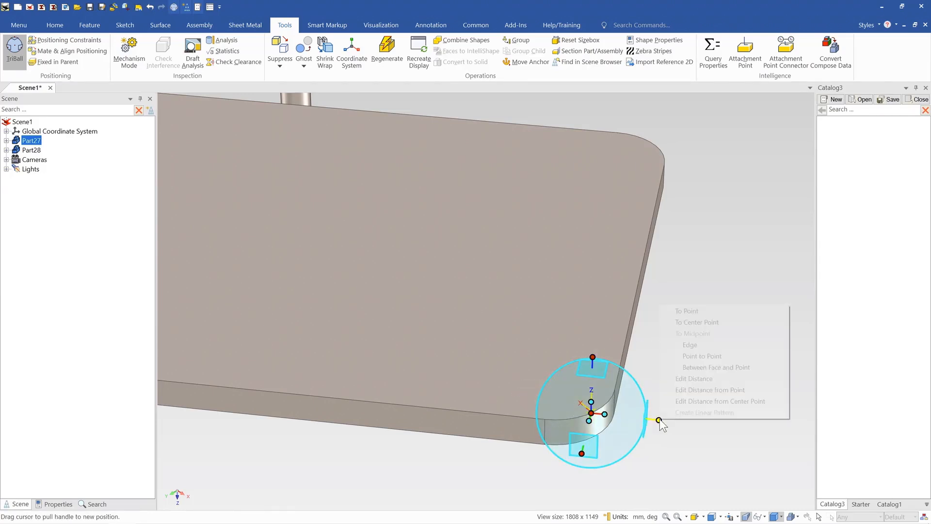
left_click(724, 388)
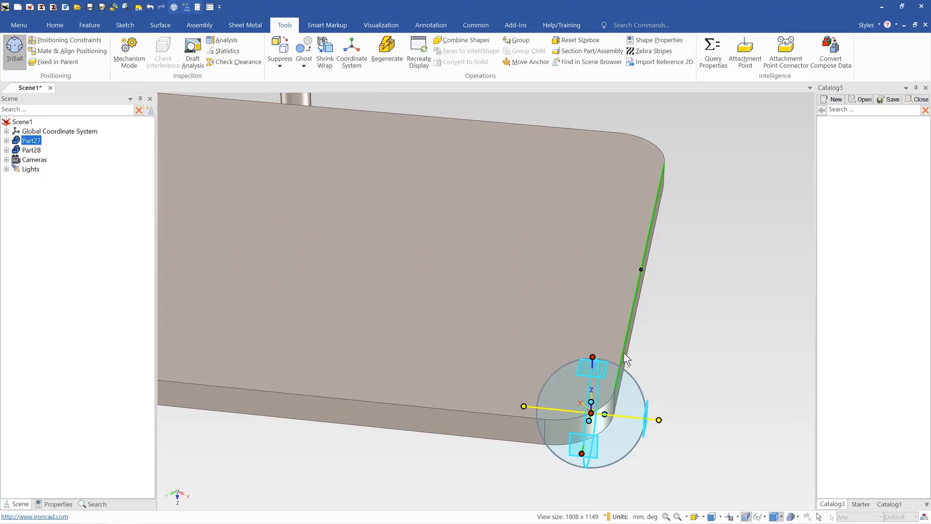
left_click(625, 354)
type("100")
key("Return")
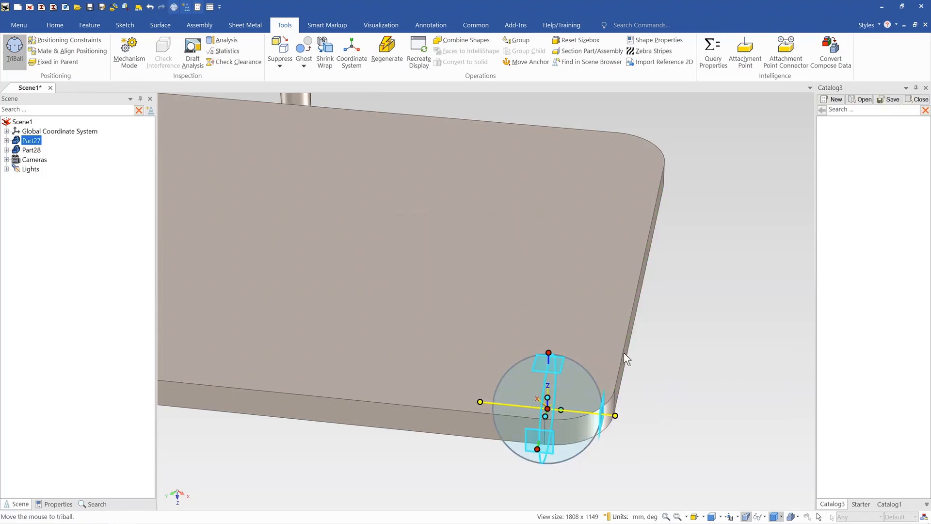
Step: Set the attachment point's distance from the tabletop's long side edge to 100 mm and close the TriBall
right_click(540, 446)
left_click(584, 420)
left_click(470, 427)
type("10")
key("Return")
key("F10")
Step: Name this attachment point ap, make it Neutral, and enable the Coincident and Coaxis X, Y and Z constraints
right_click(558, 382)
left_click(589, 418)
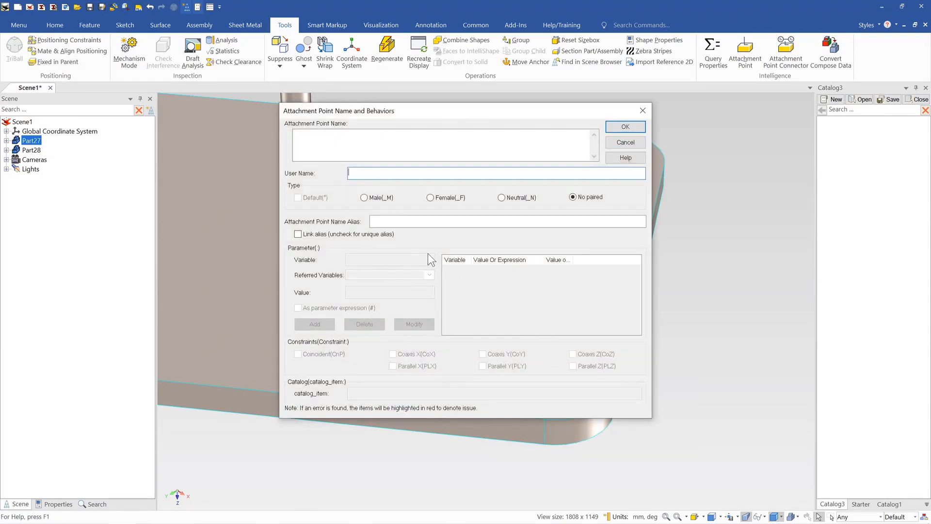
type("ap")
left_click(501, 198)
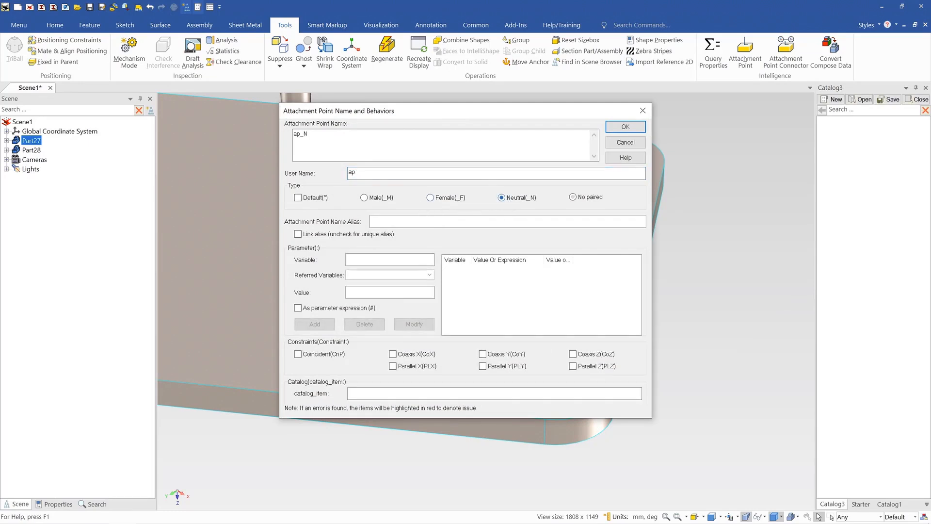
left_click(297, 354)
left_click(393, 354)
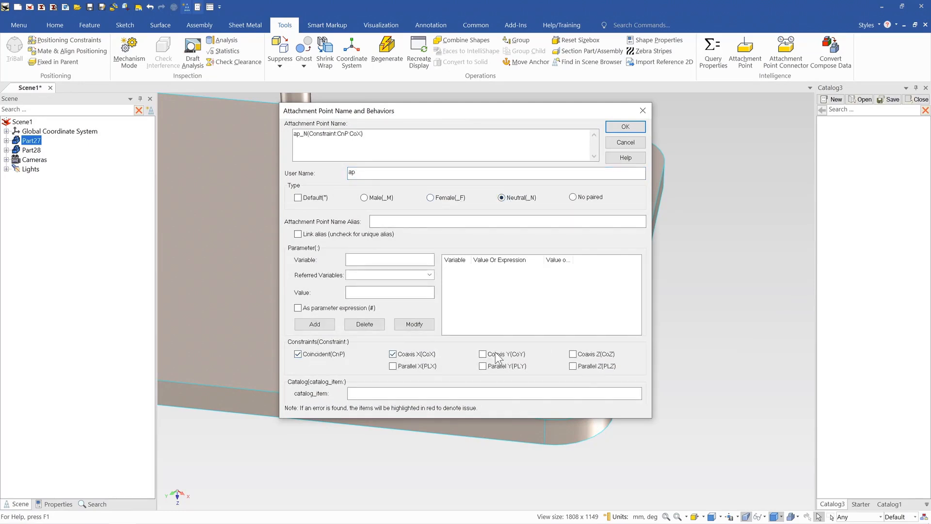
left_click(626, 126)
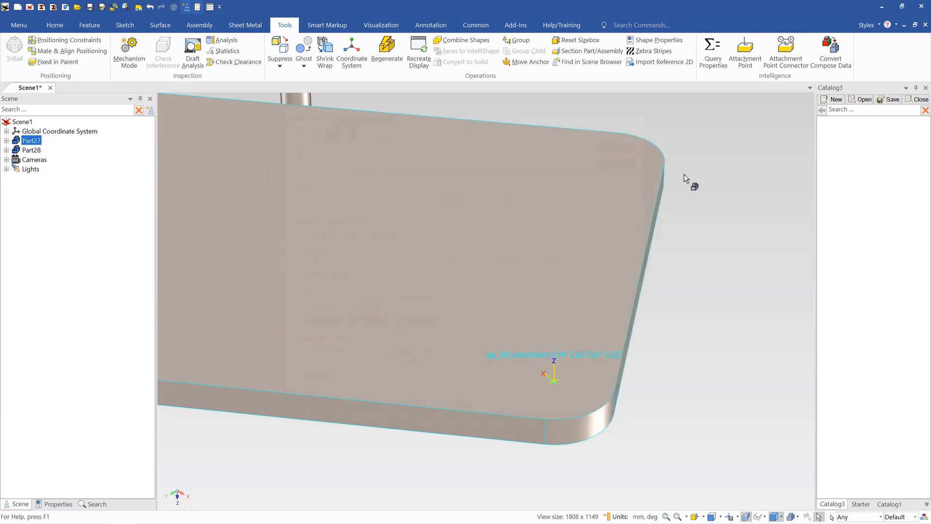
Step: Add an attachment point at the tabletop's remaining rounded corner, on the same short side
left_click(548, 221)
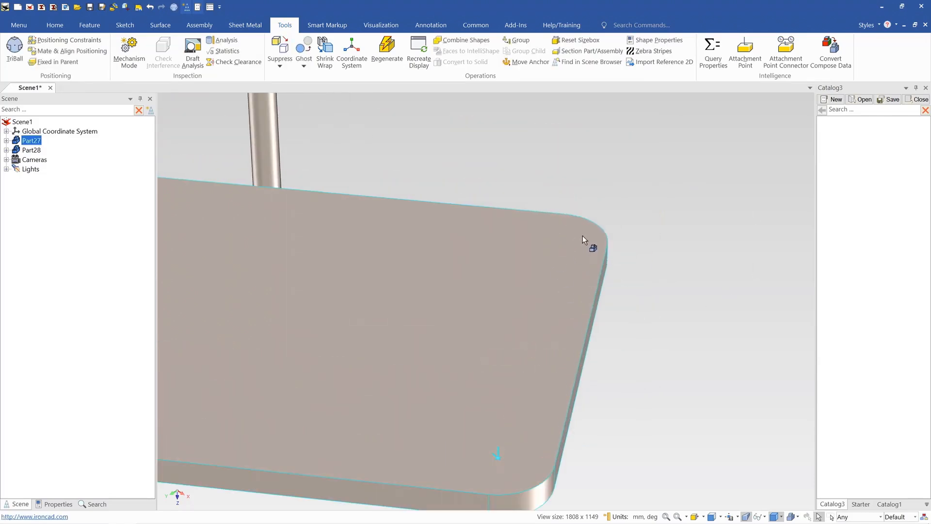
left_click(745, 51)
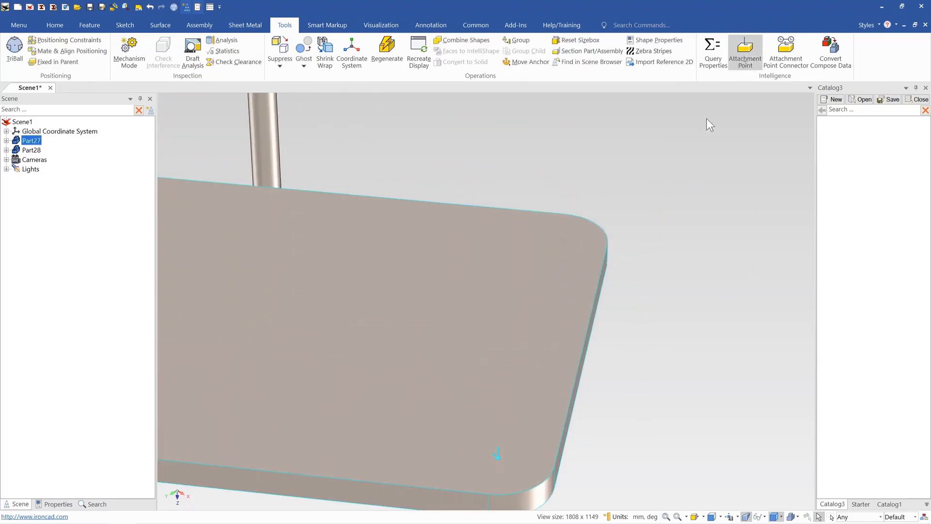
left_click(604, 224)
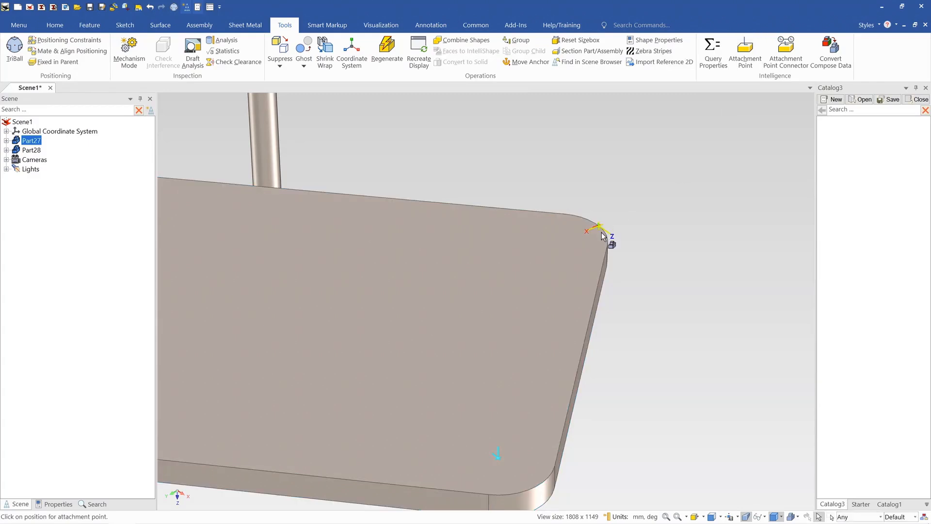
Step: Rotate the new attachment point 90 degrees to point Z away from the underside, plus 45 degrees about Z to square it with the edges
key("F10")
left_click(544, 246)
left_click_drag(563, 239, 601, 223)
type("90")
key("Return")
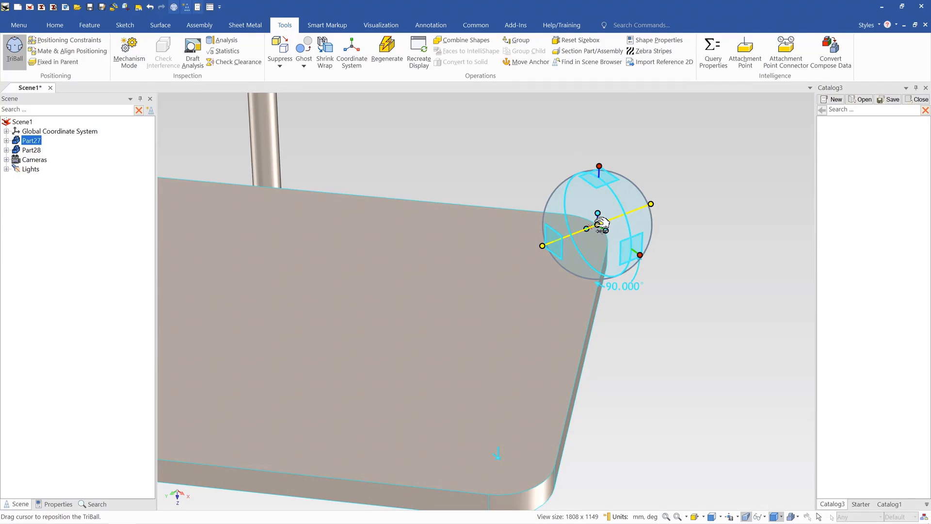
left_click(600, 167)
left_click_drag(606, 197, 612, 218)
type("45")
key("Return")
left_click(659, 209)
Step: Offset the last corner's attachment point 100 mm from the tabletop's short side edge
right_click(669, 232)
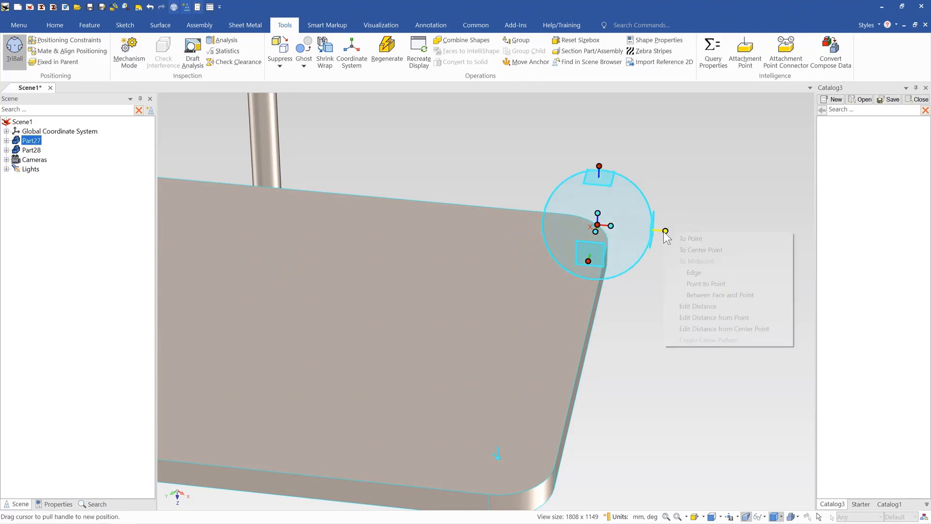
left_click(724, 321)
left_click(591, 321)
type("100")
key("Return")
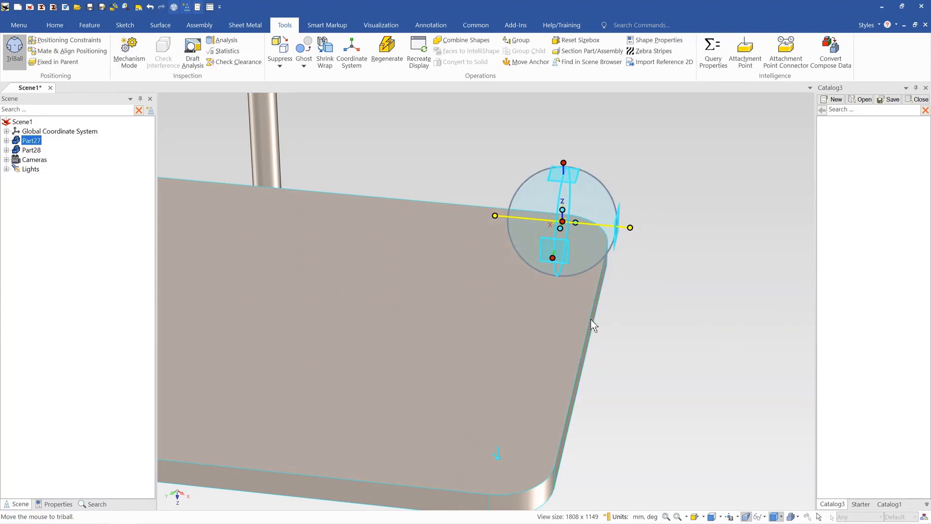
Step: Offset the last corner's attachment point 100 mm from the adjacent long side edge and close the TriBall
right_click(553, 259)
left_click(601, 344)
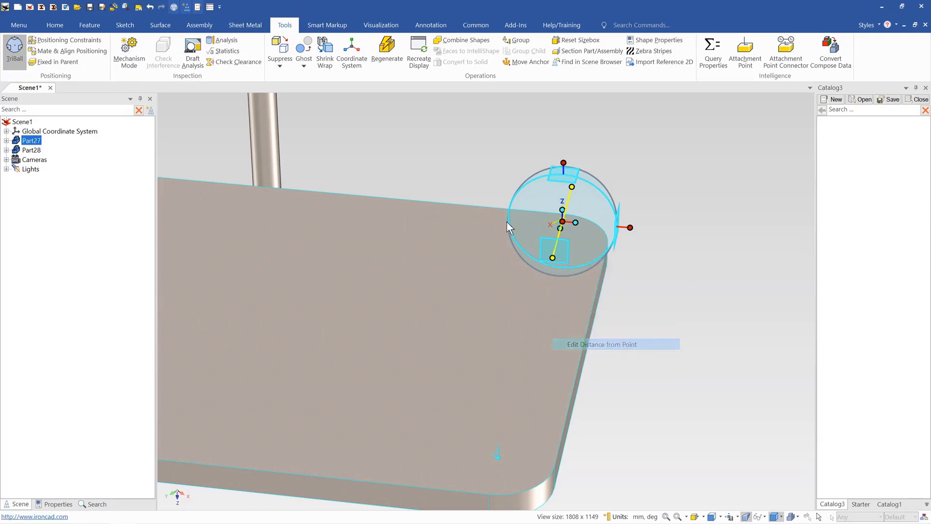
left_click(490, 207)
type("100")
key("Return")
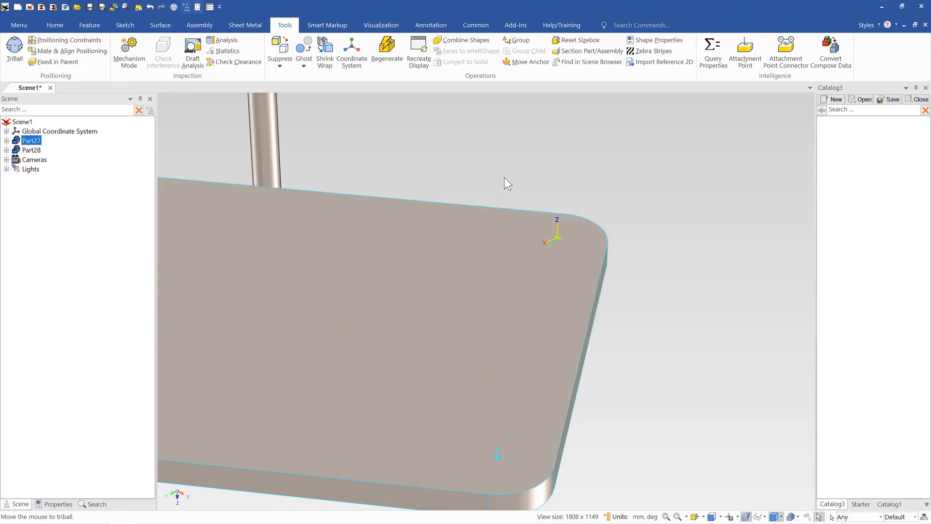
Step: Name the last corner's attachment point ap, make it Neutral, and enable the Coincident and Coaxis X, Y and Z constraints
scroll(473, 274, "down", 5)
left_click(498, 291)
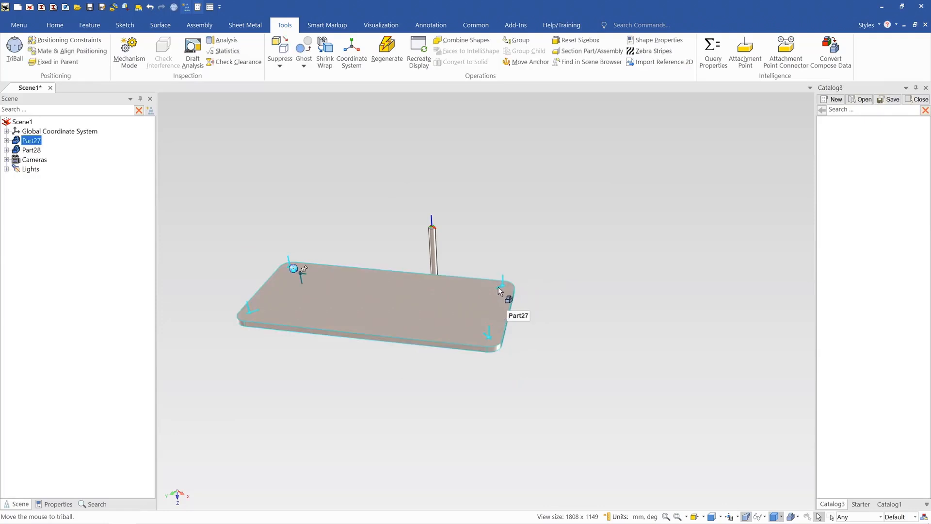
right_click(502, 283)
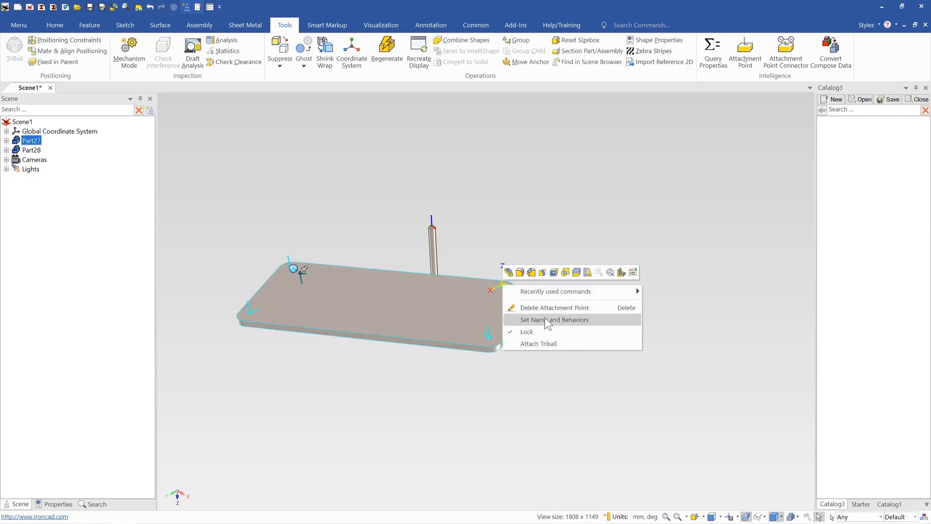
left_click(546, 319)
type("ap")
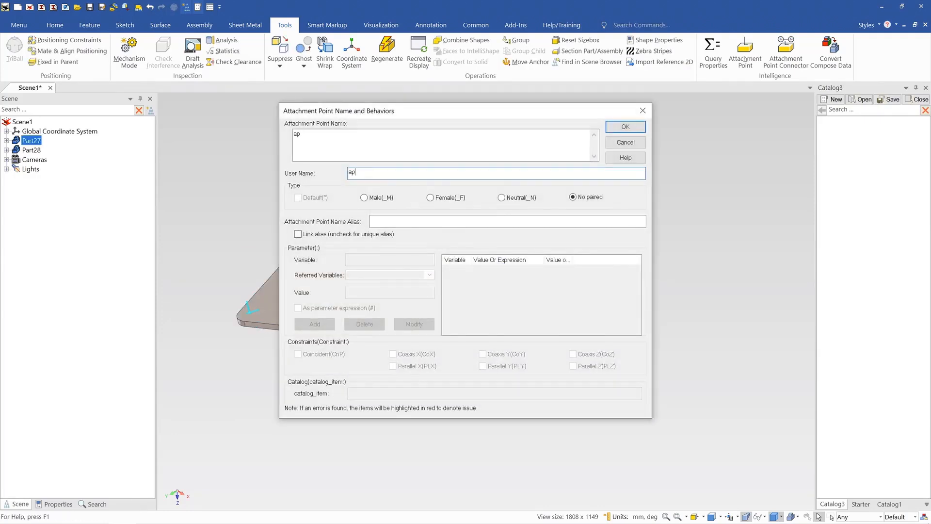
left_click(504, 200)
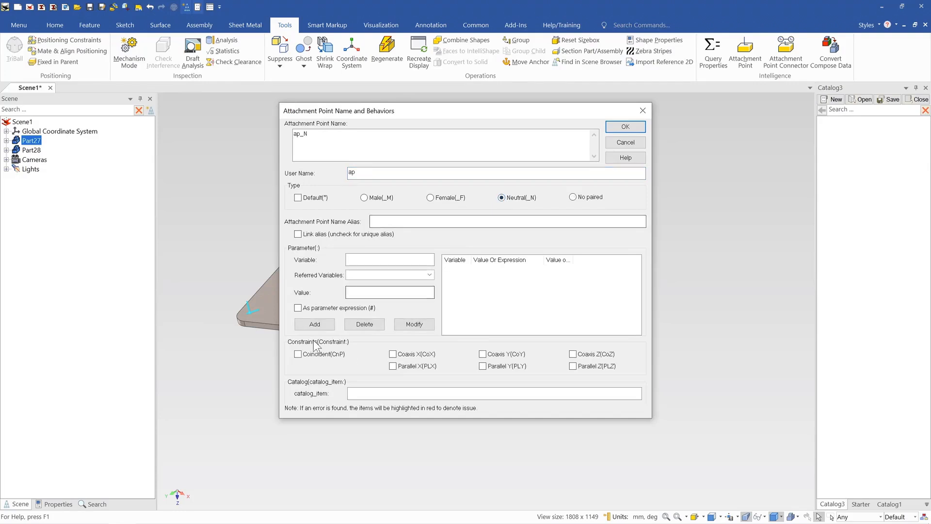
left_click(323, 357)
left_click(406, 357)
left_click(493, 355)
left_click(566, 355)
left_click(626, 127)
left_click(613, 157)
left_click(475, 313)
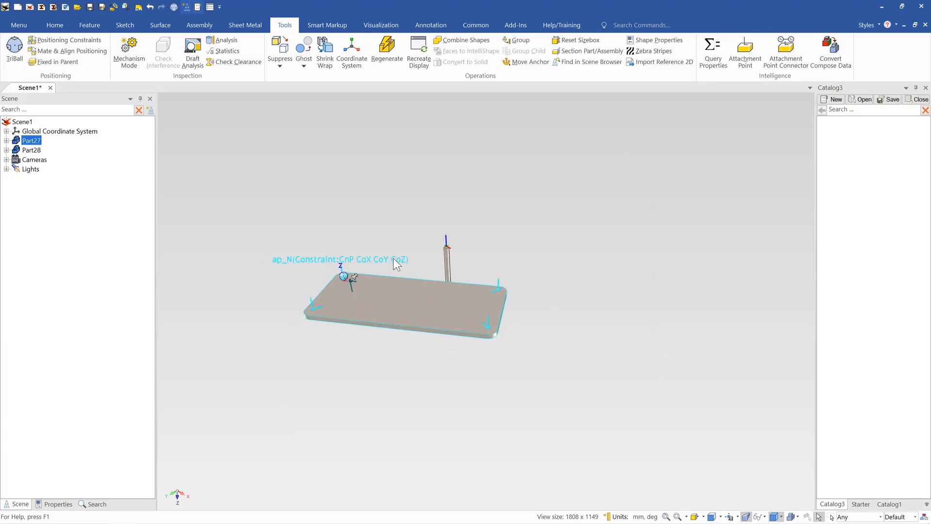
Step: Store the leg part in Catalog3
left_click(479, 280)
left_click_drag(479, 280, 861, 174)
left_click(281, 193)
Step: Try placing catalog legs on the two attachment points at one short end of the tabletop, and undo both placements
left_click_drag(832, 141, 413, 304)
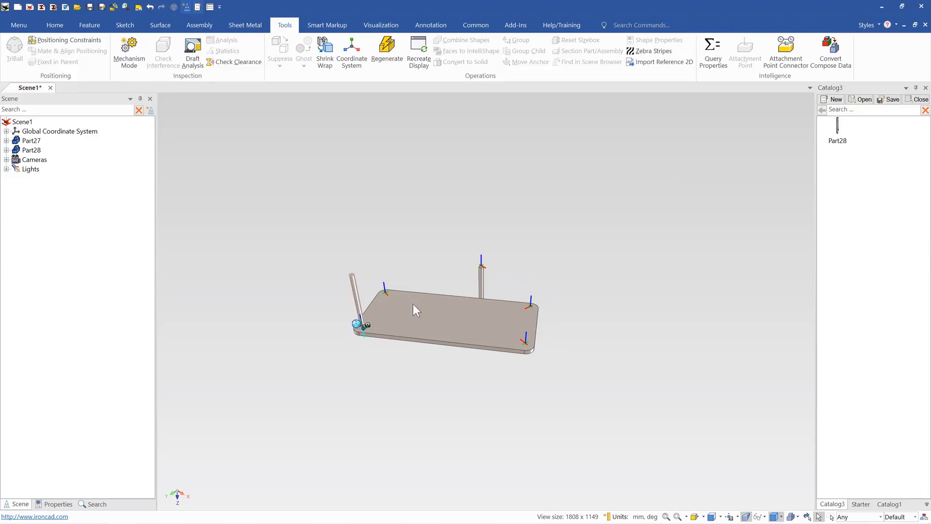
scroll(409, 278, "up", 3)
left_click_drag(841, 142, 403, 311)
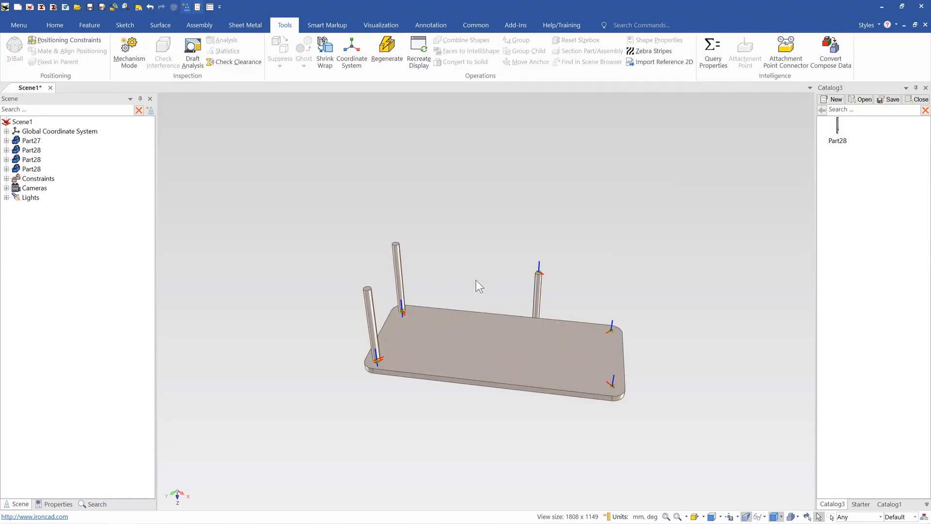
key("ctrl+z")
key("ctrl+z")
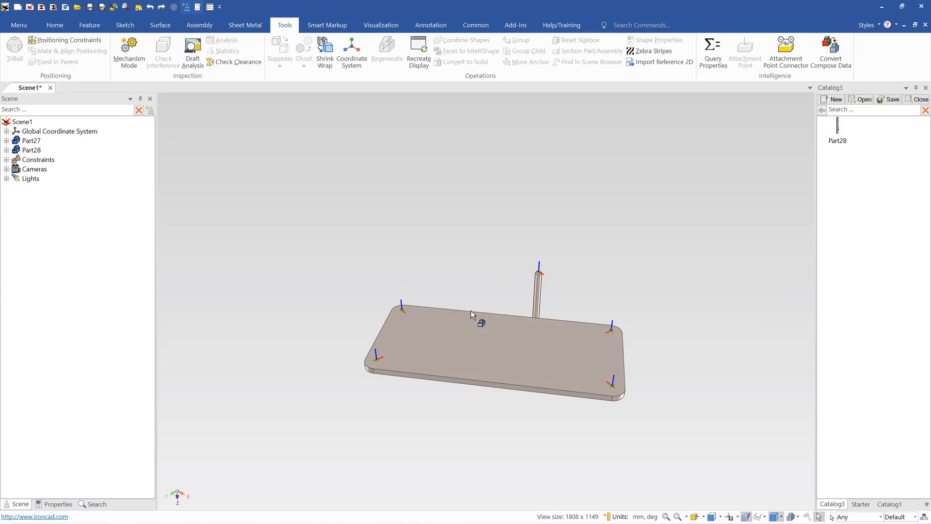
Step: Rename the leg part Leg and the tabletop part Table
left_click(538, 270)
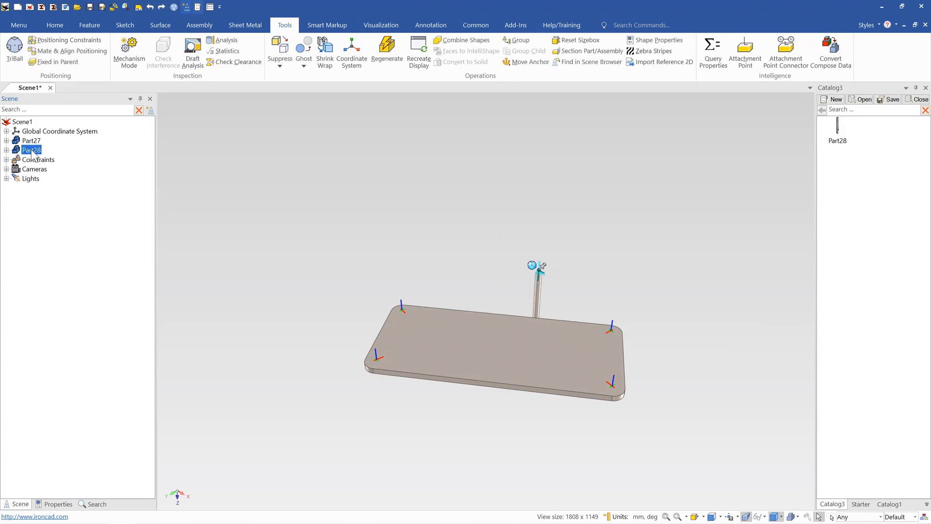
type("Le")
left_click(242, 226)
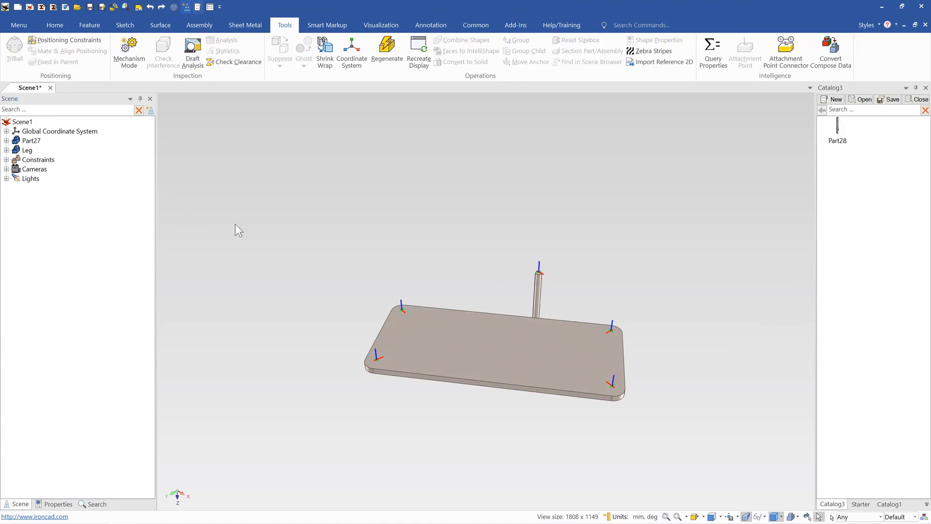
double_click(37, 141)
type("Table")
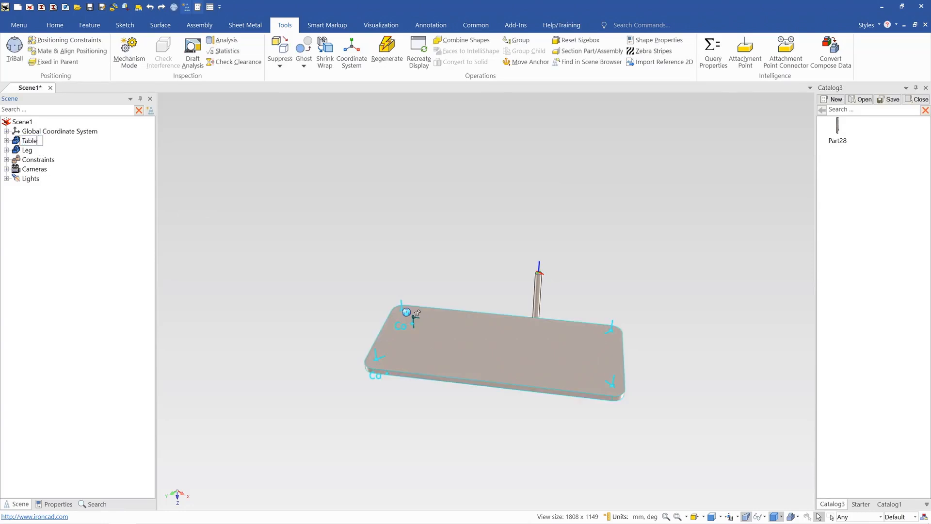
left_click(240, 180)
Step: Make four copies of the leg with the TriBall in a straight row, spaced about 489 mm apart
scroll(476, 302, "down", 1)
scroll(492, 306, "up", 2)
middle_click_drag(500, 347, 507, 341)
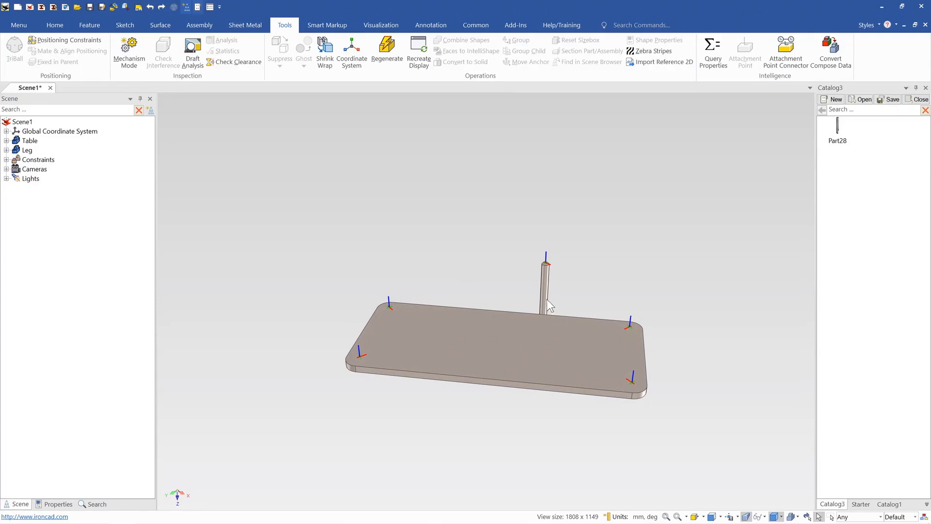
left_click(547, 297)
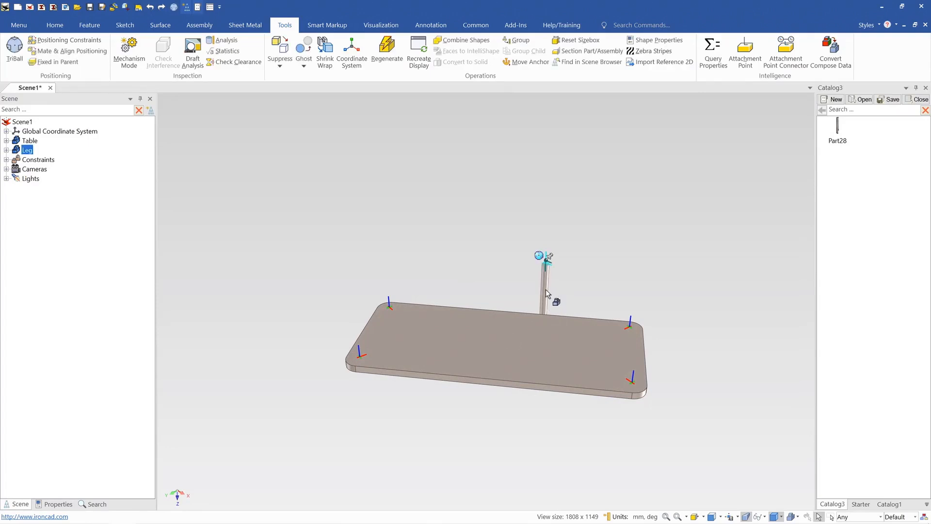
scroll(546, 296, "down", 2)
key("F10")
right_click_drag(501, 281, 486, 292)
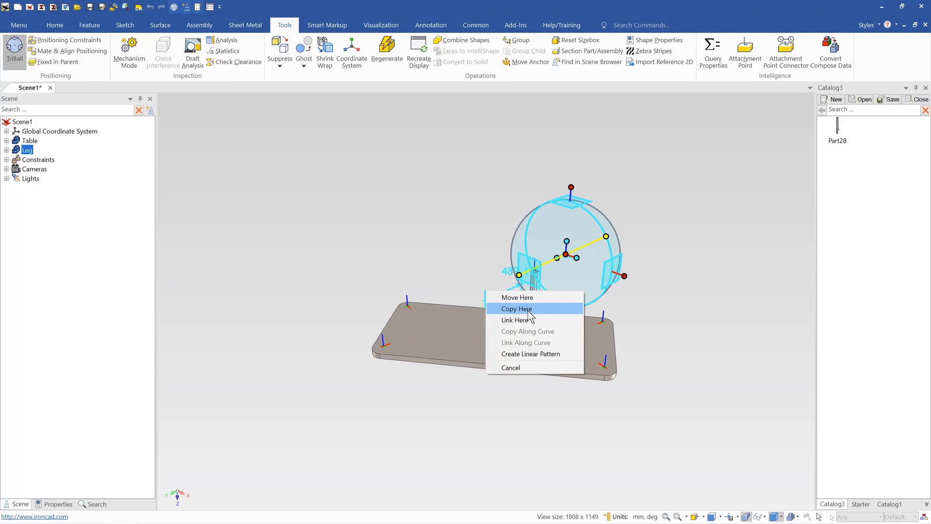
left_click(526, 309)
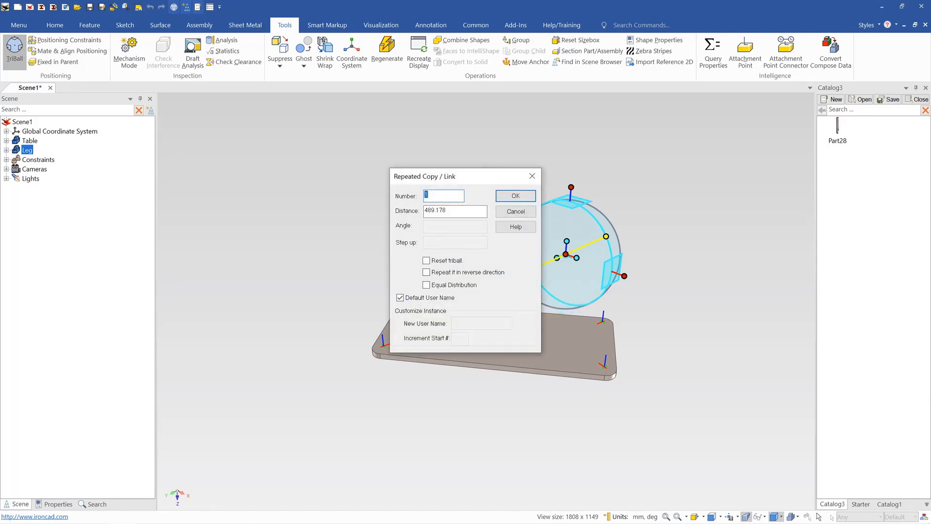
type("4")
left_click(514, 195)
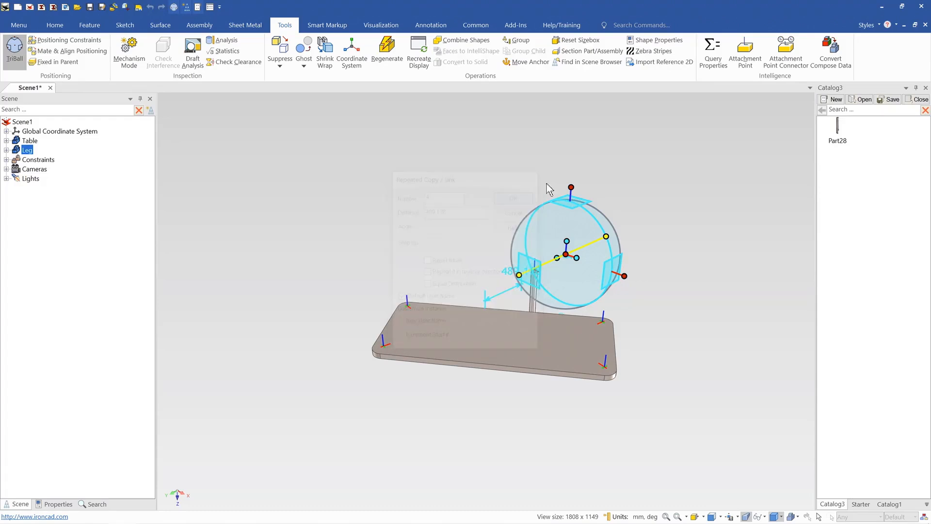
Step: Close the TriBall and lengthen the first leg copy beside the original by pulling its lower end downward freehand
scroll(569, 275, "up", 5)
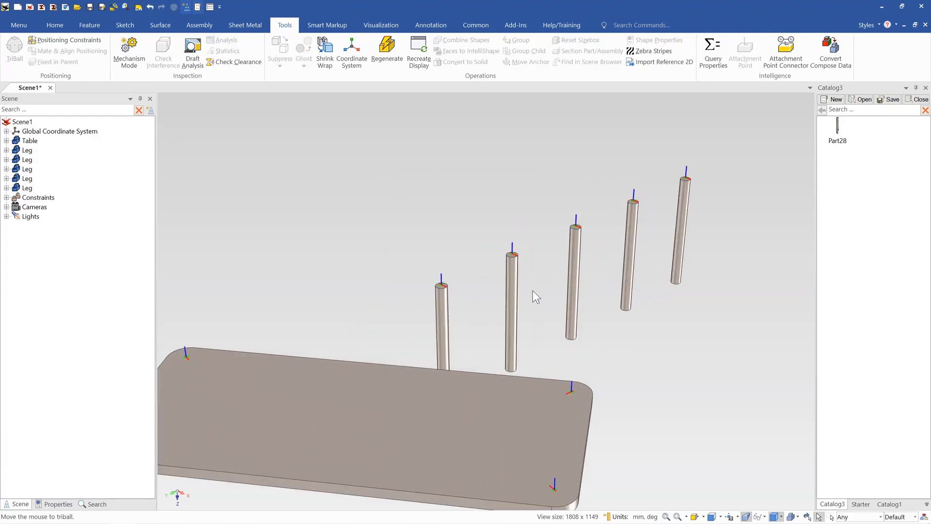
left_click(513, 319)
middle_click_drag(513, 318, 463, 256)
left_click(518, 357)
scroll(520, 367, "down", 1)
left_click_drag(516, 375, 521, 431)
left_click(538, 395)
Step: Rename the lengthened leg copy Long
middle_click_drag(514, 352, 521, 430)
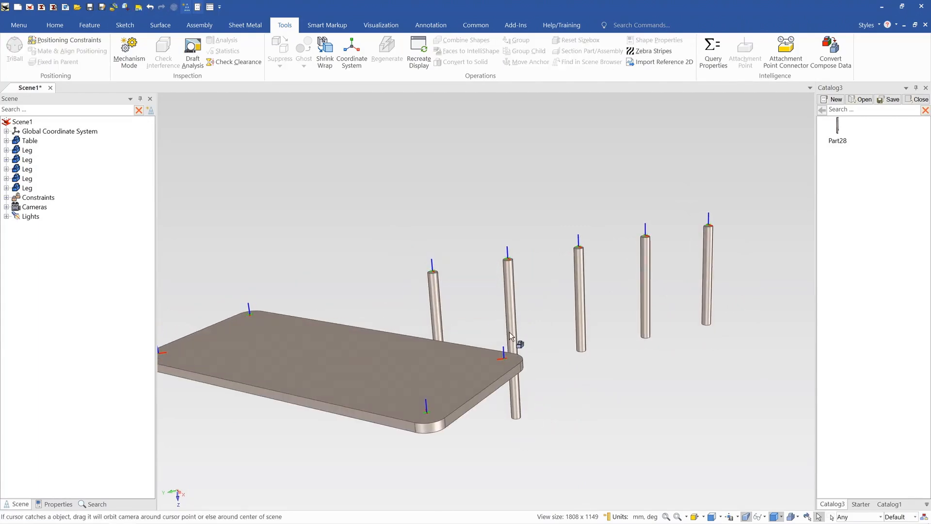
left_click(512, 333)
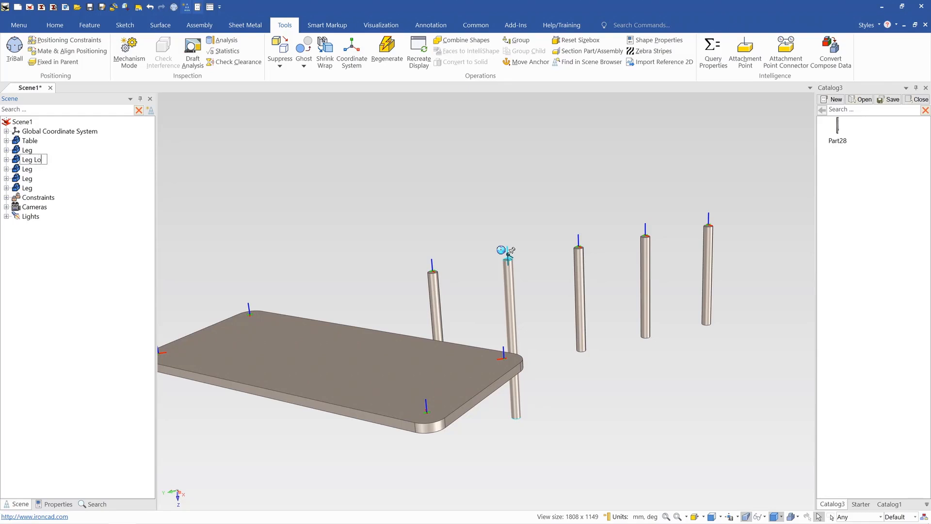
left_click(79, 261)
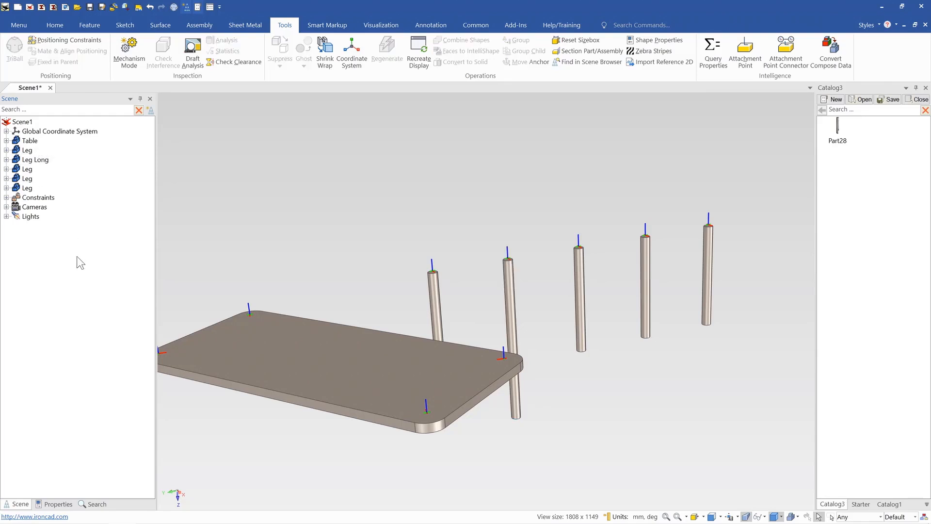
left_click(42, 161)
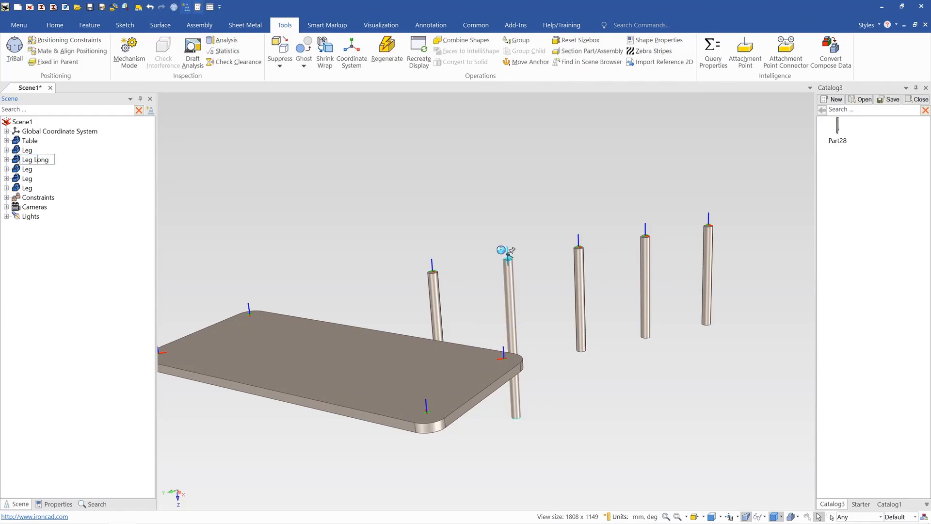
key("Delete")
left_click(124, 194)
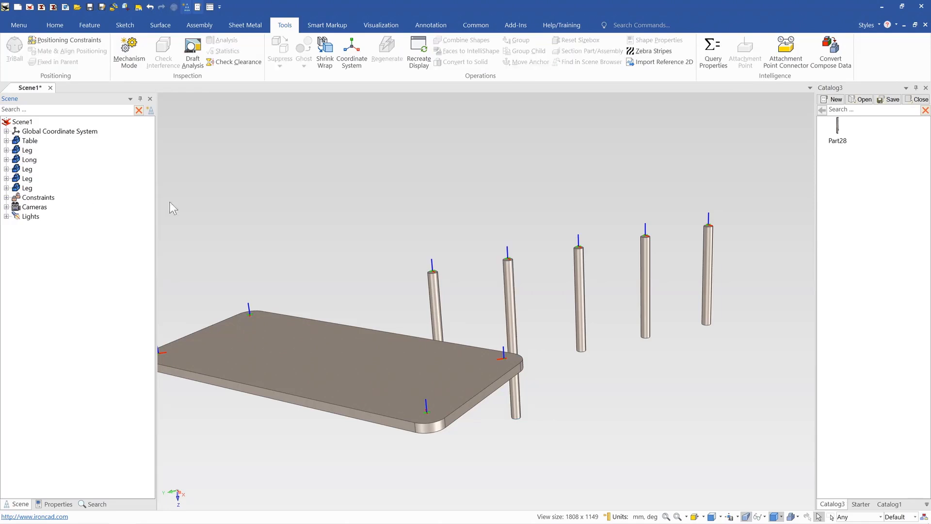
Step: Apply a solid blue color with SmartPaint to the leg copy next to the long leg
left_click(581, 292)
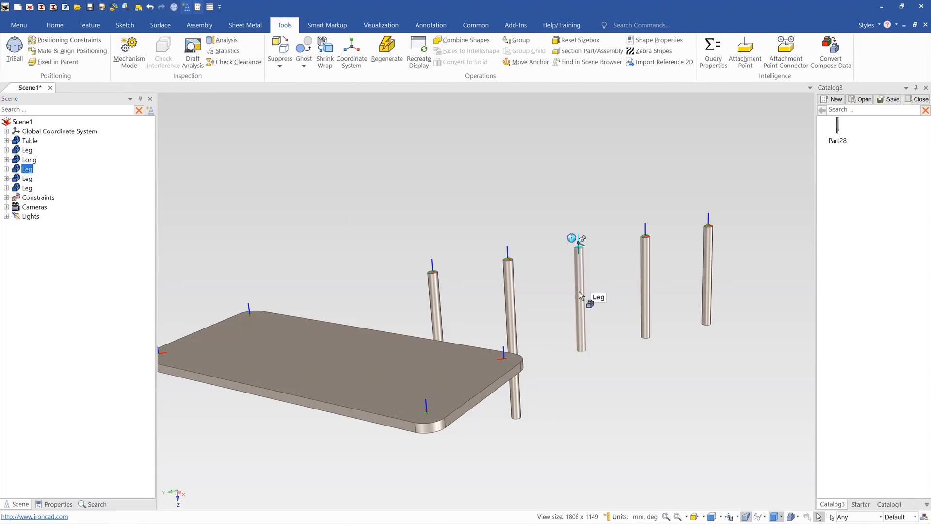
right_click(579, 291)
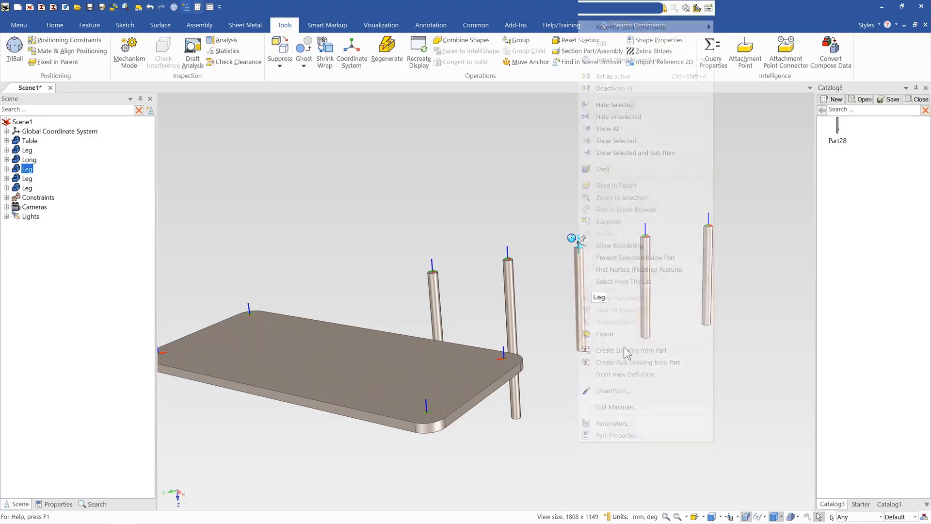
left_click(631, 390)
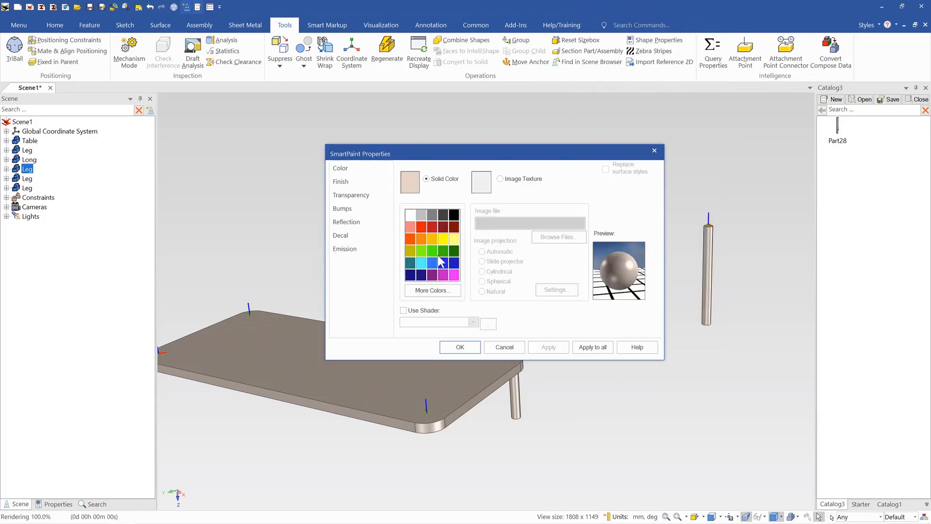
left_click(434, 265)
left_click(548, 347)
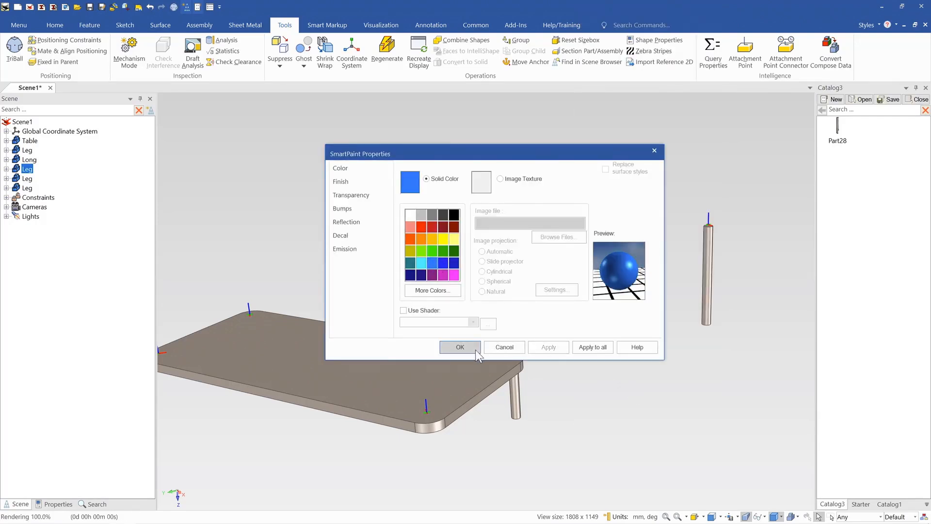
left_click(460, 346)
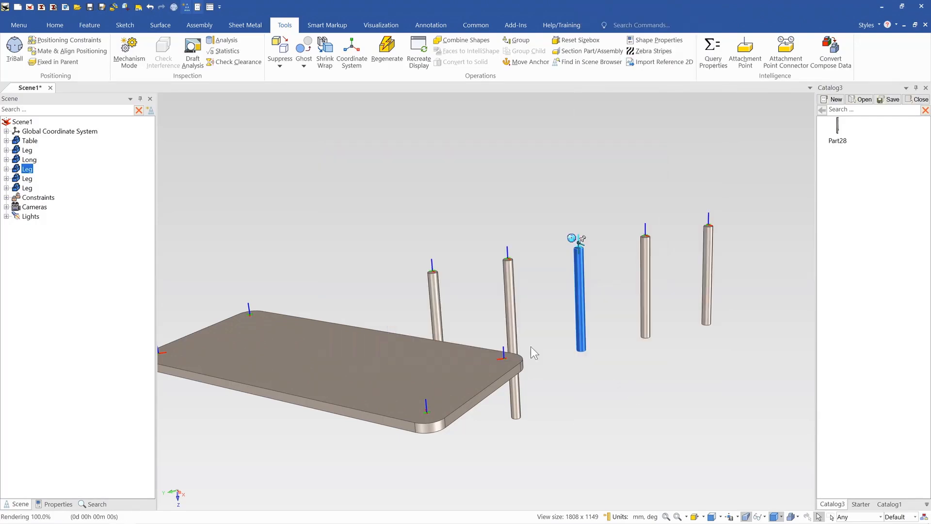
Step: Rename the blue-painted leg Blue
left_click(27, 170)
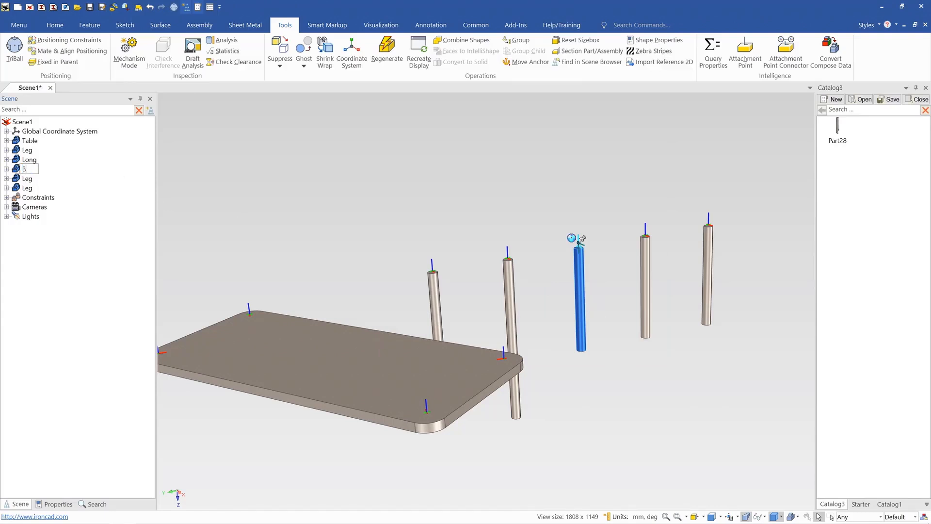
key("Return")
left_click(557, 232)
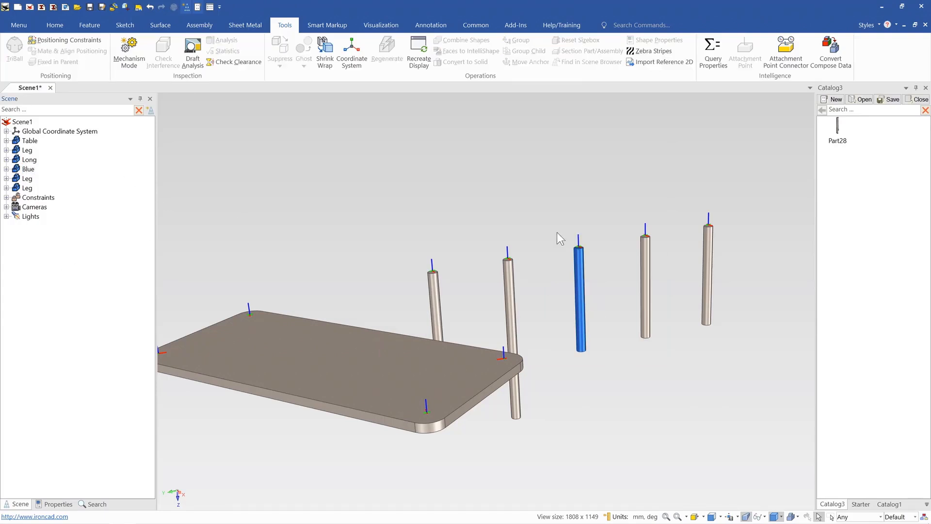
Step: Apply a solid green color with SmartPaint to the leg copy beside the blue leg
left_click(644, 265)
middle_click_drag(645, 265, 649, 273)
right_click(648, 269)
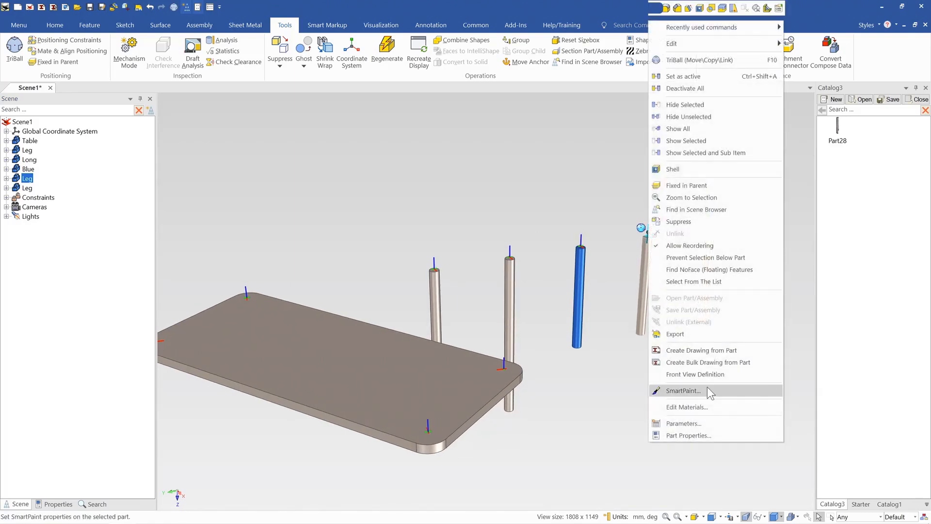
left_click(708, 388)
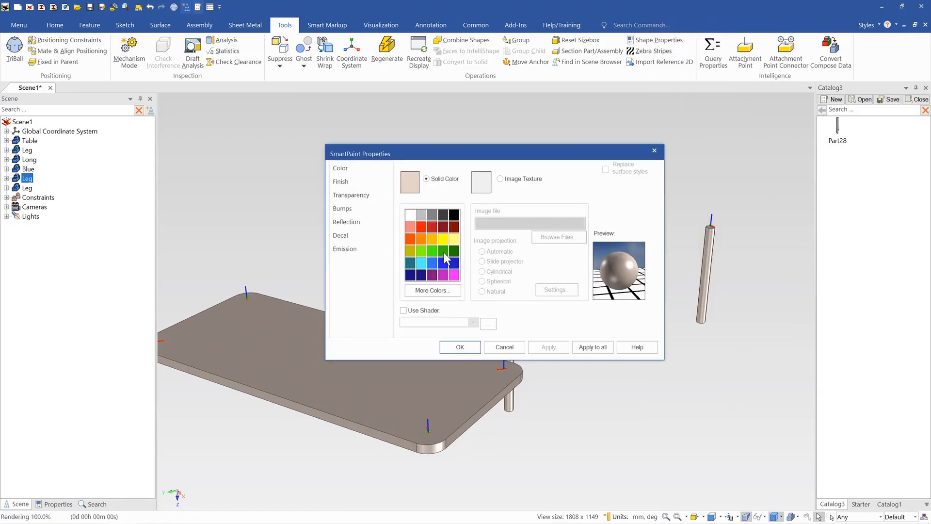
left_click(442, 252)
left_click(547, 348)
left_click(460, 347)
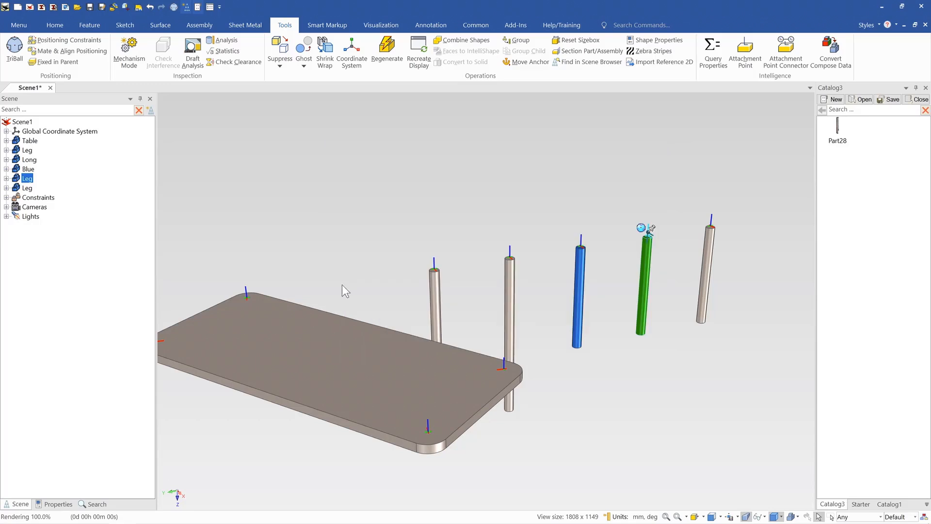
Step: Rename the green-painted leg Green and delete the last unpainted leg copy at the end of the row
left_click(29, 180)
left_click(27, 188)
key("Delete")
Step: Add the four legs Leg, Long, Blue and Green from the scene to Catalog3 as separate items
middle_click_drag(486, 305, 476, 326)
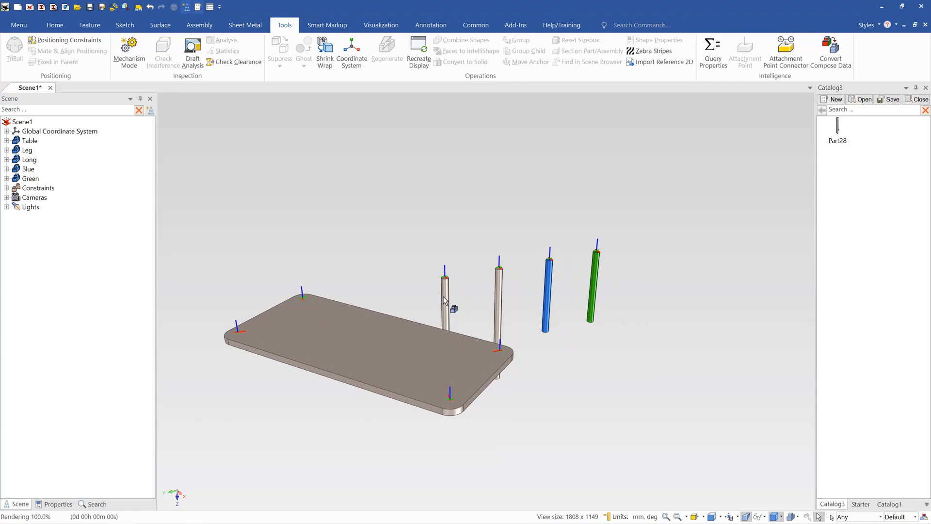
left_click_drag(467, 289, 847, 194)
left_click(505, 272)
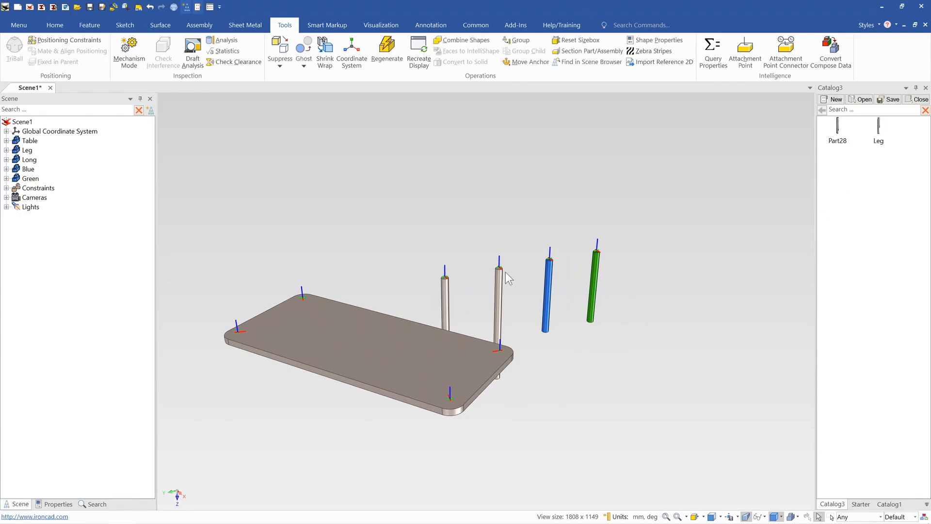
left_click_drag(499, 282, 892, 192)
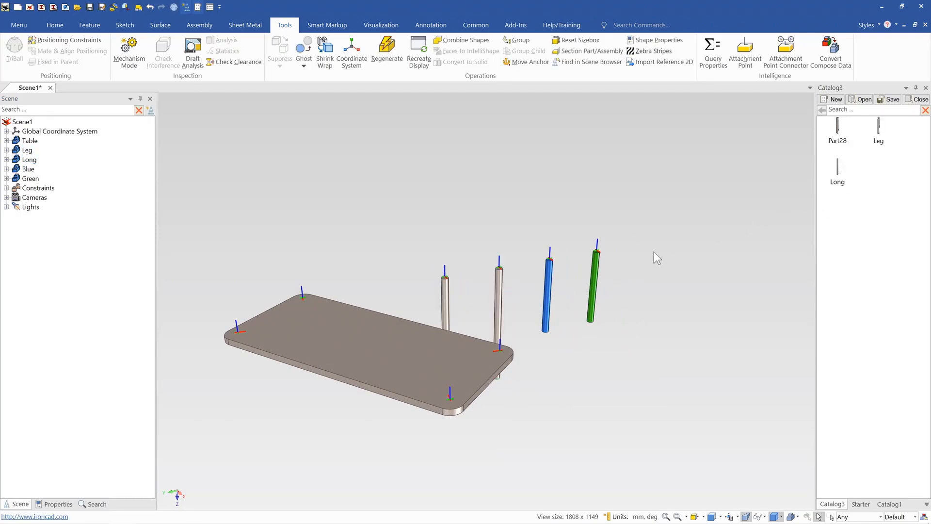
left_click_drag(548, 291, 850, 211)
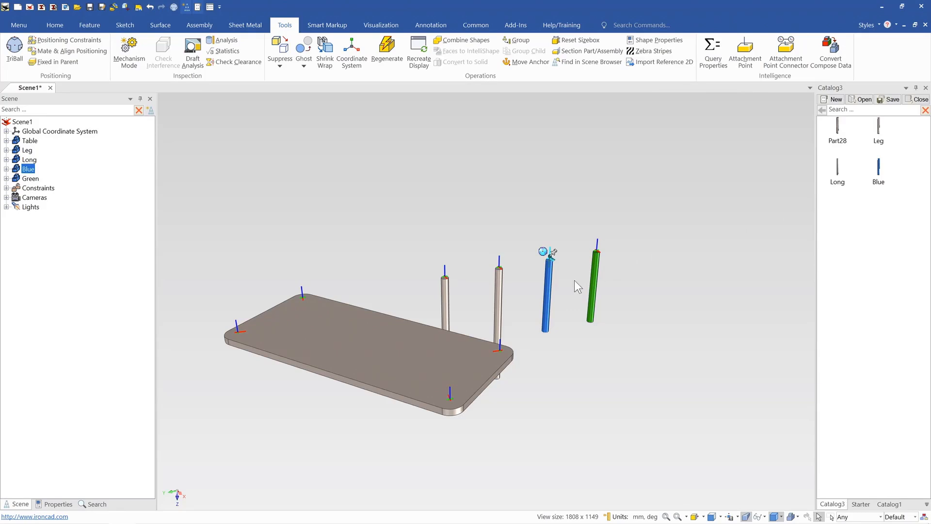
left_click_drag(597, 281, 852, 228)
Step: Delete the Part28 item from Catalog3 and clear the selection
left_click(838, 138)
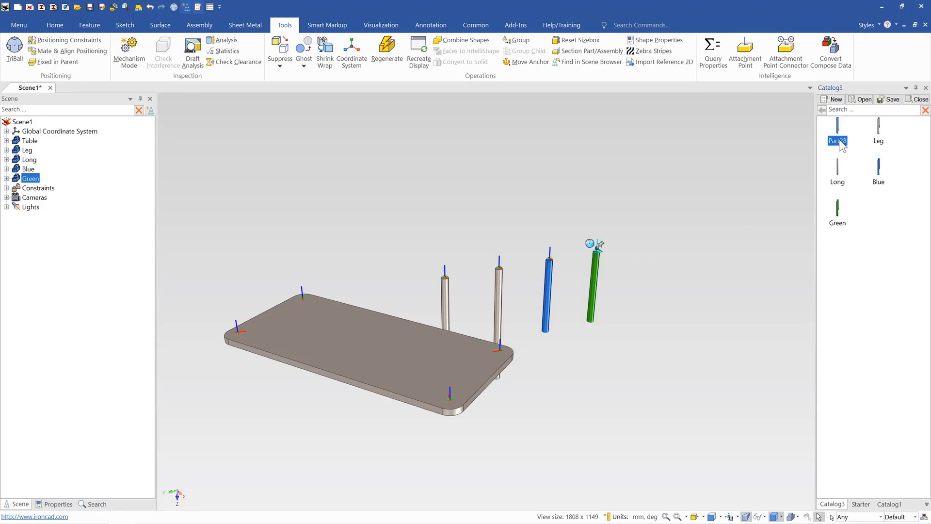
right_click(841, 141)
left_click(839, 342)
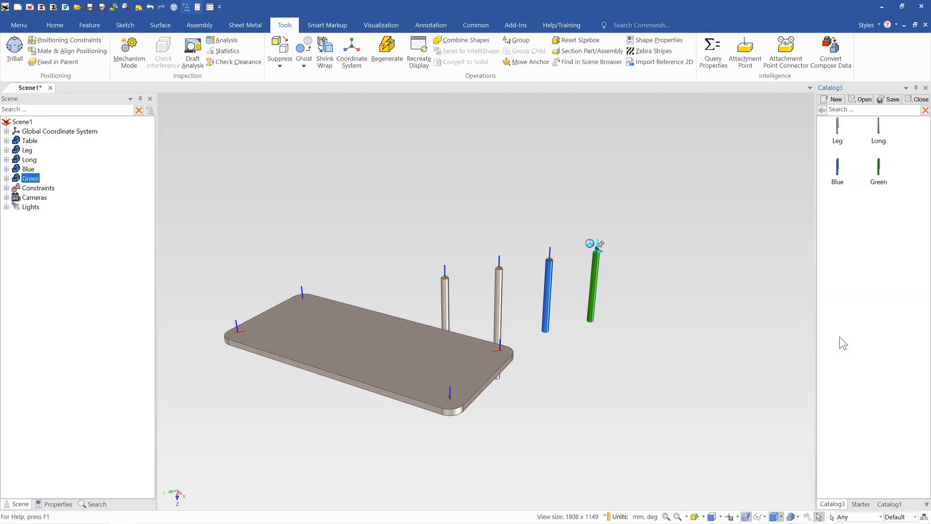
left_click(671, 235)
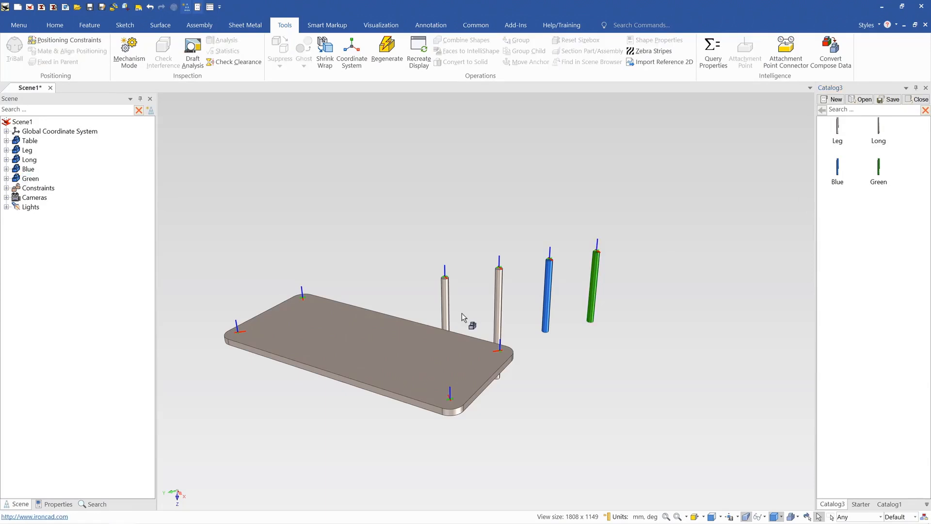
Step: Try placing the catalog items Leg, Green and Long on three of the tabletop's corner attachment points, and undo the placements
scroll(437, 306, "down", 4)
scroll(427, 305, "up", 4)
mouse_move(515, 339)
middle_mouse_down()
mouse_move(493, 364)
mouse_move(522, 340)
middle_mouse_up()
scroll(519, 335, "down", 3)
scroll(356, 299, "up", 3)
scroll(479, 267, "up", 5)
left_click_drag(837, 130, 449, 288)
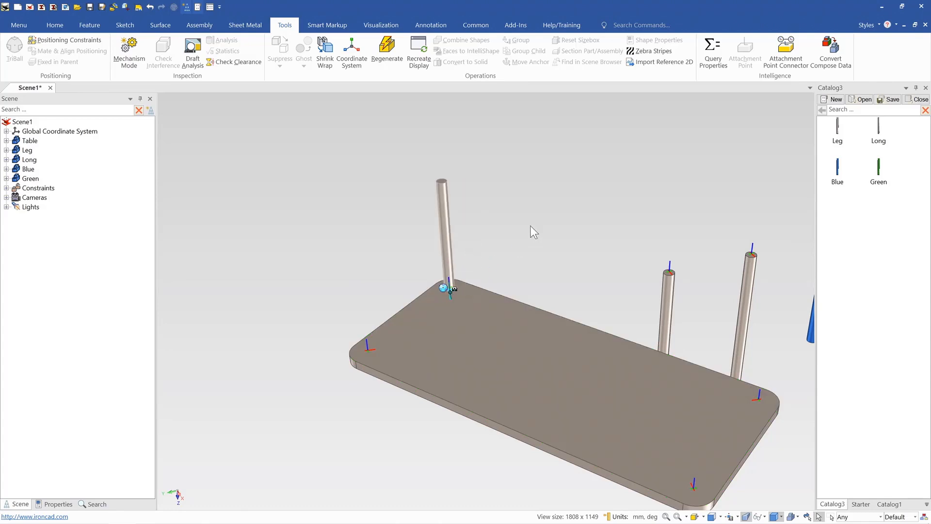
left_click_drag(879, 167, 369, 352)
left_click(320, 244)
left_click_drag(880, 128, 736, 395)
middle_click_drag(634, 270, 599, 341)
key("ctrl+z")
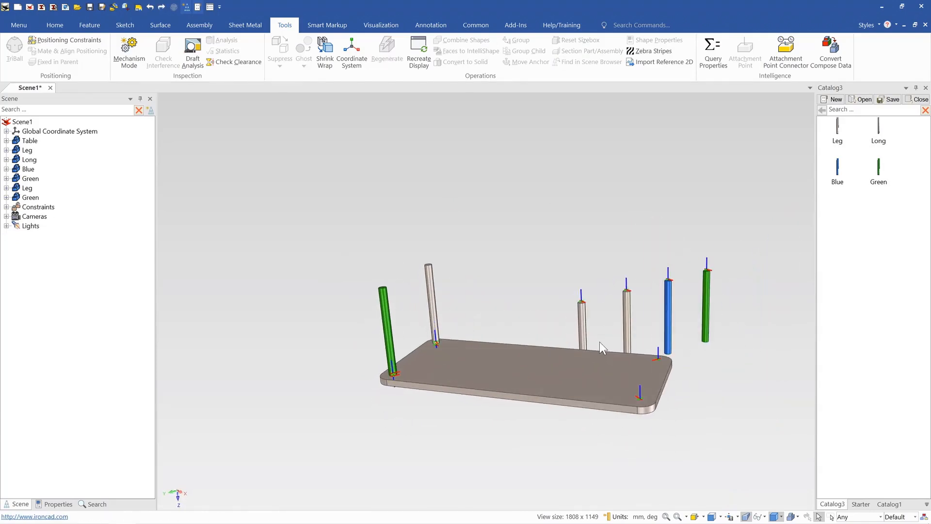
key("ctrl+z")
key("ctrl+z")
middle_click_drag(515, 356, 505, 379)
left_click(430, 337)
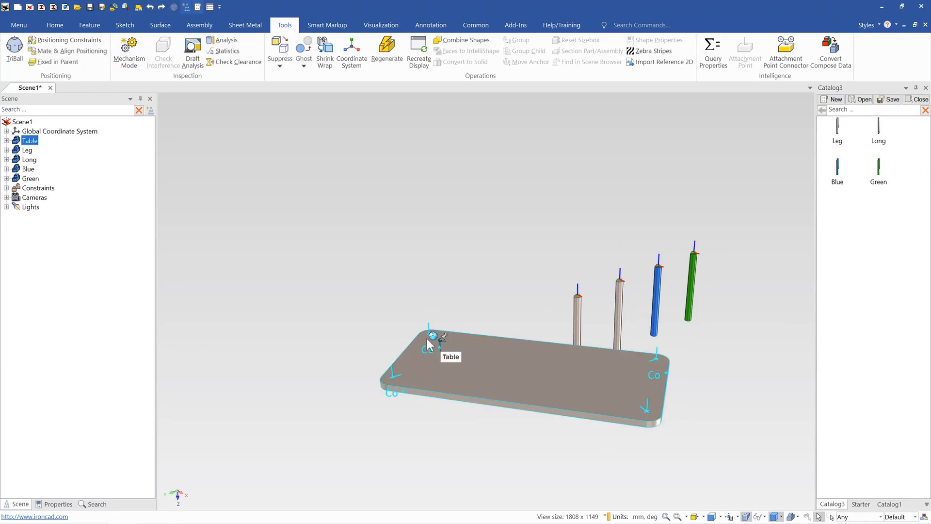
right_click(428, 334)
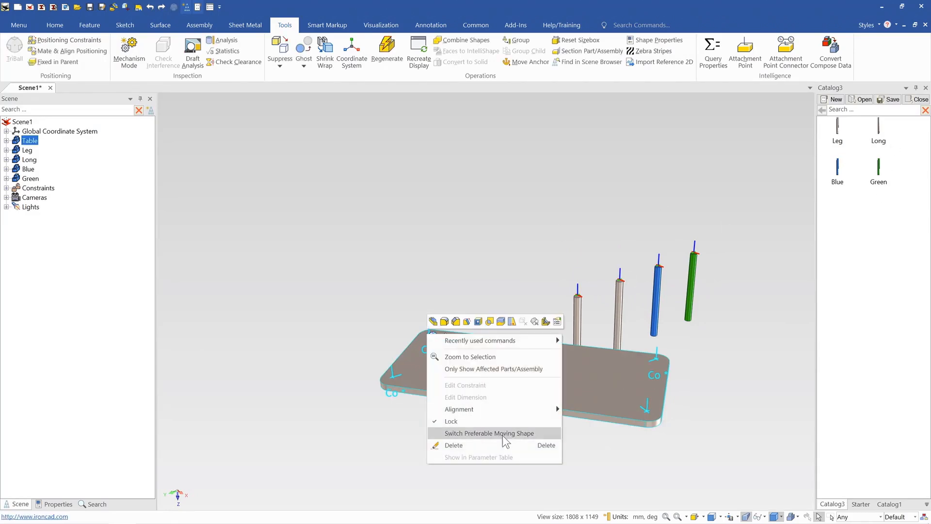
left_click(373, 366)
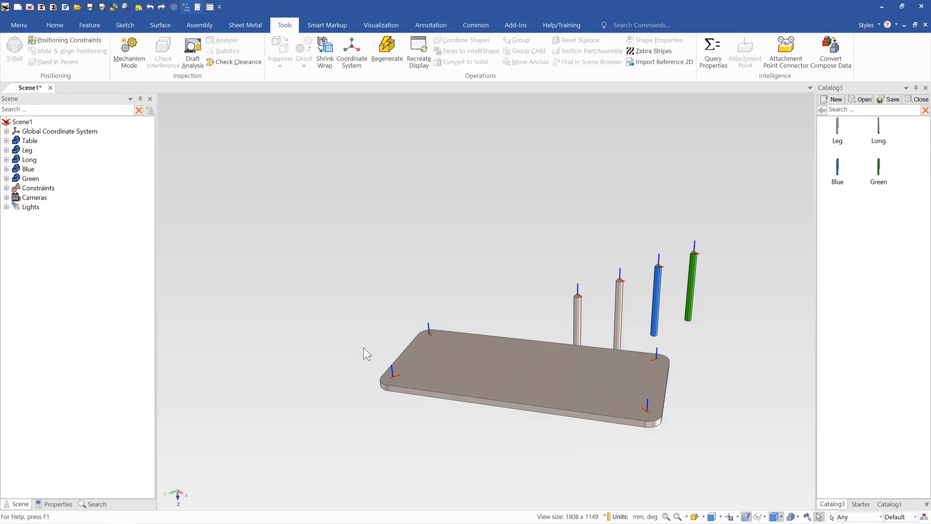
scroll(437, 364, "up", 3)
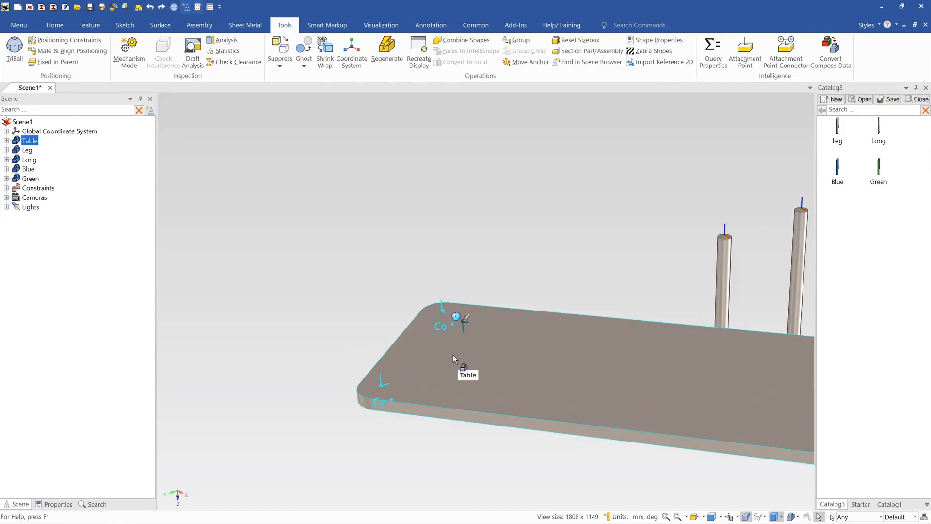
right_click(382, 387)
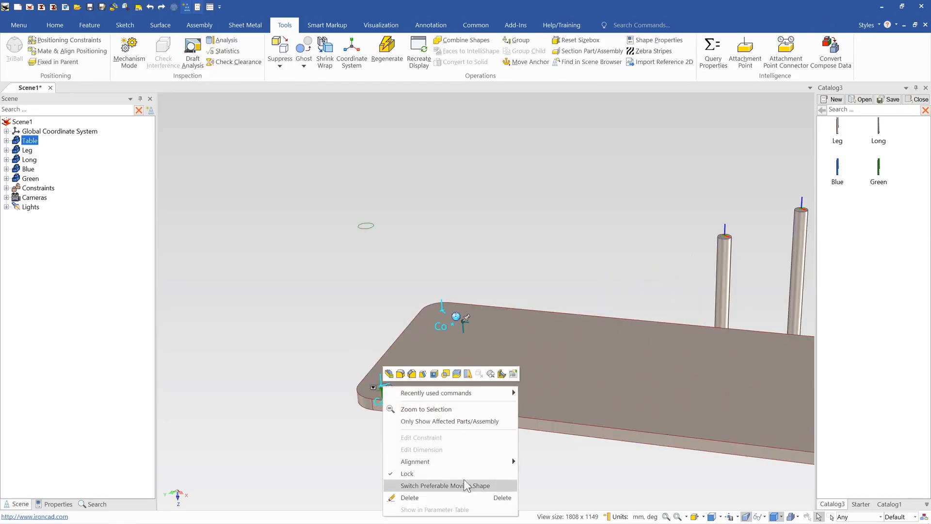
left_click(322, 310)
Step: Link the attachment point at the near corner of the tabletop's left end to the catalog item Green
left_click(398, 372)
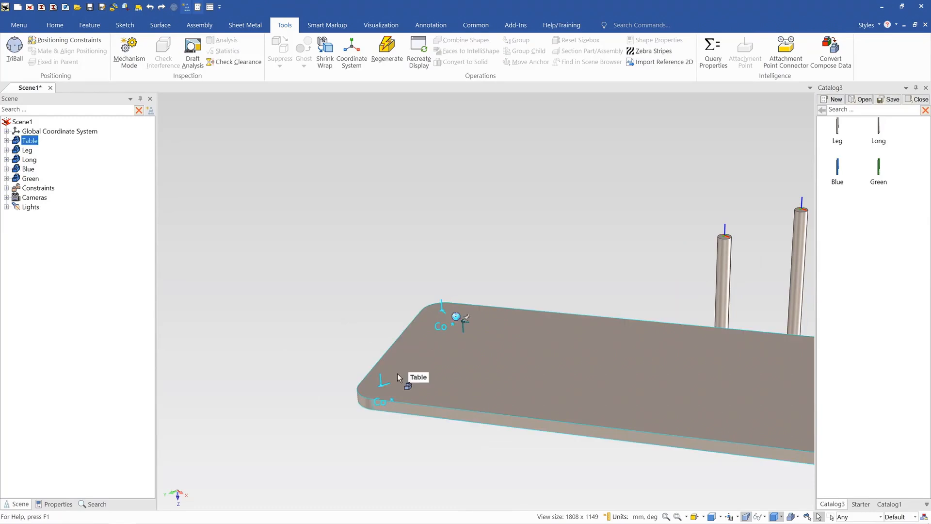
scroll(398, 373, "up", 2)
left_click(380, 389)
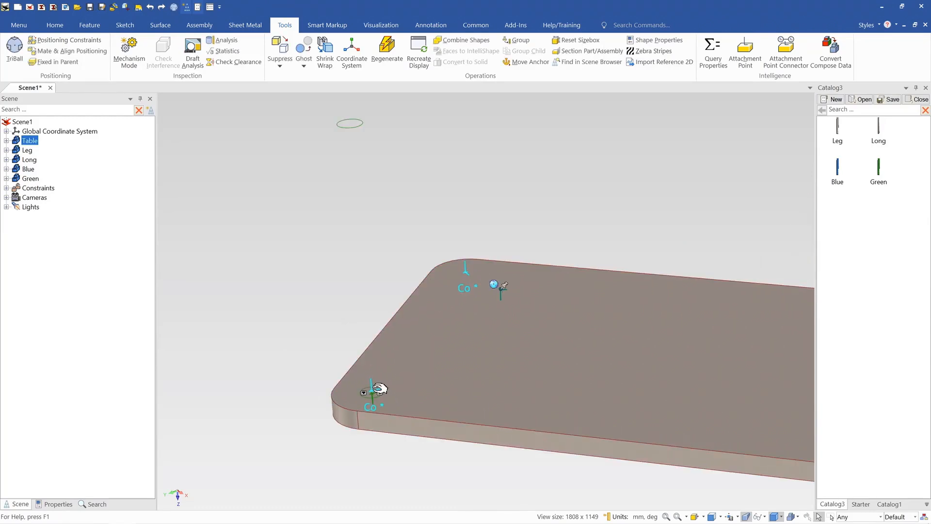
scroll(380, 389, "up", 1)
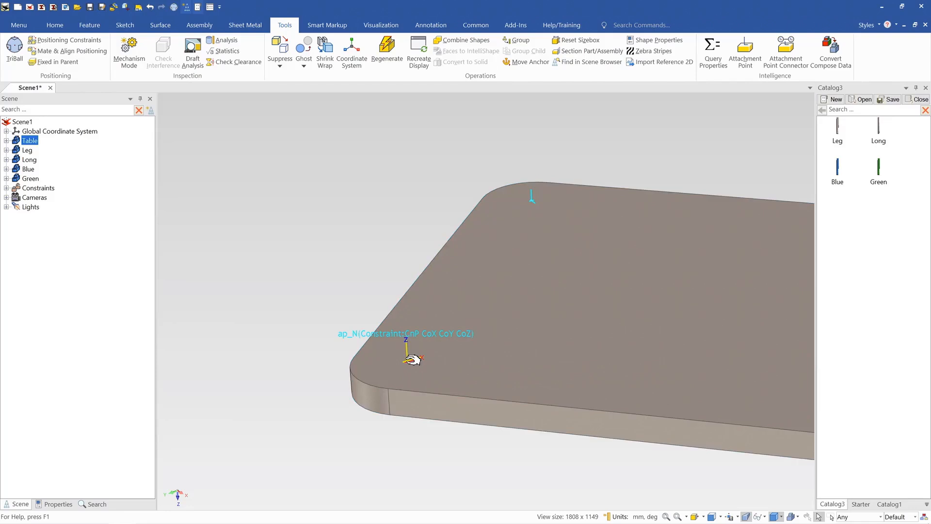
right_click(407, 360)
left_click(457, 397)
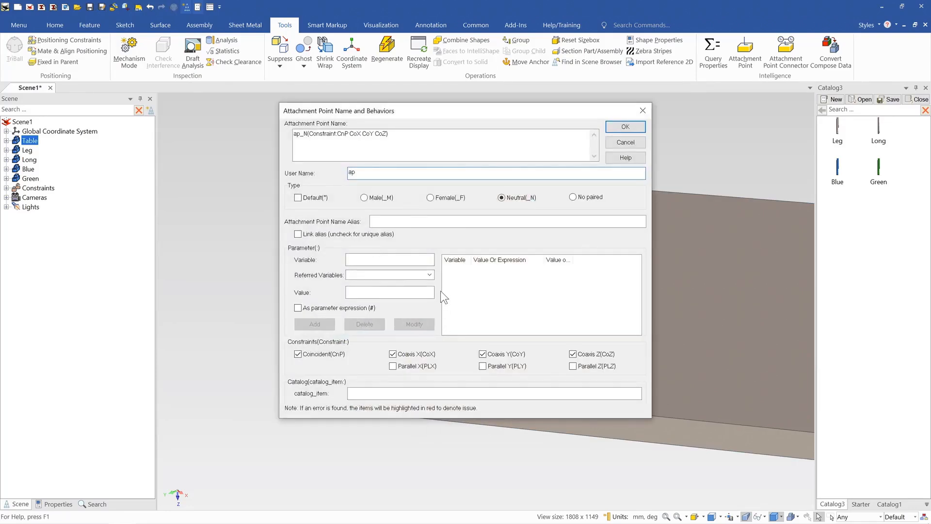
left_click(380, 393)
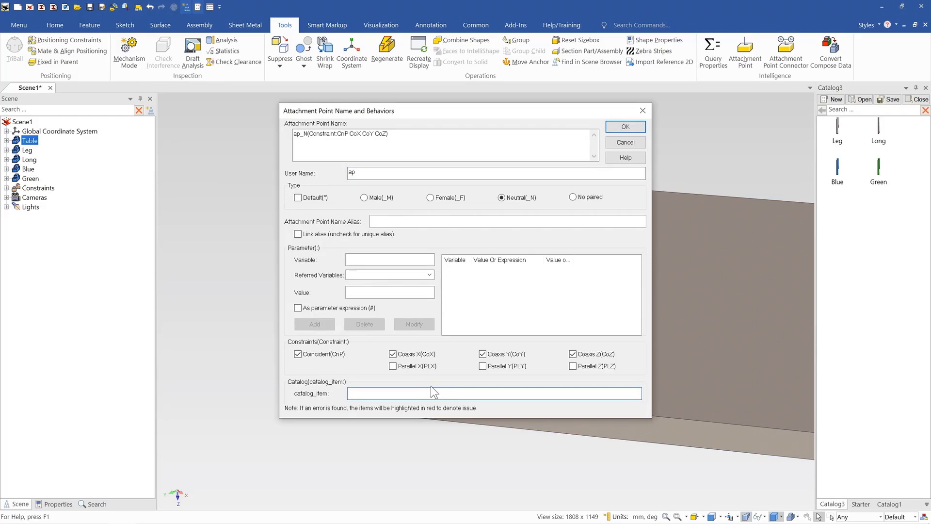
left_click_drag(450, 118, 467, 133)
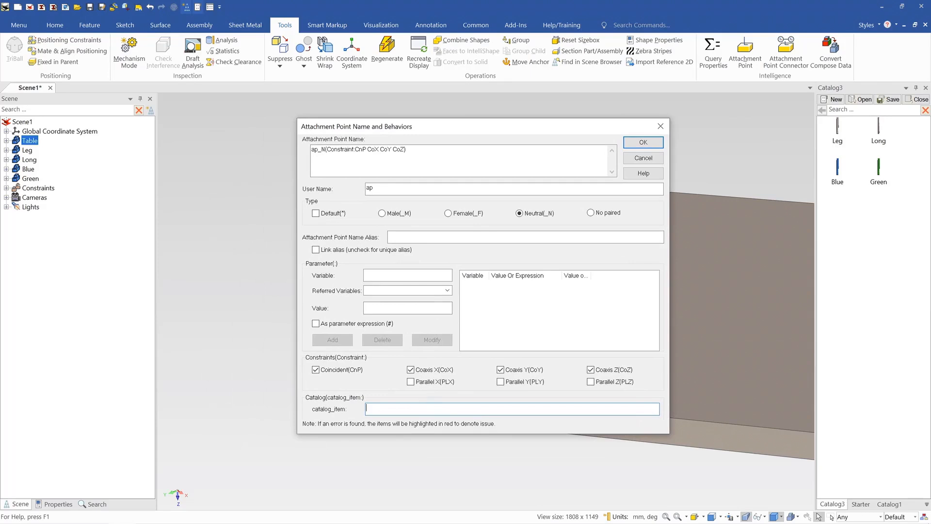
type("Green")
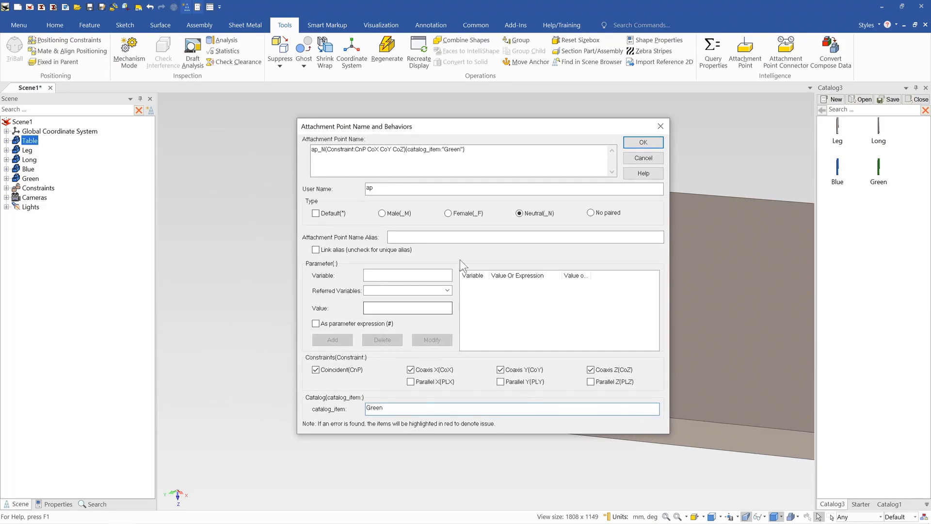
left_click(639, 144)
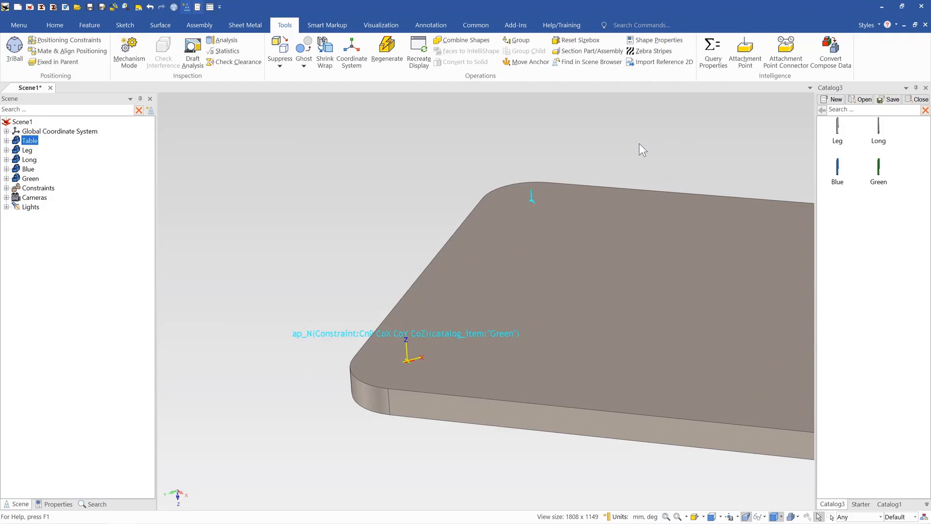
Step: Link the attachment point at the far corner of the tabletop's left end to the catalog item Blue and clear the selection
right_click(532, 201)
left_click(573, 234)
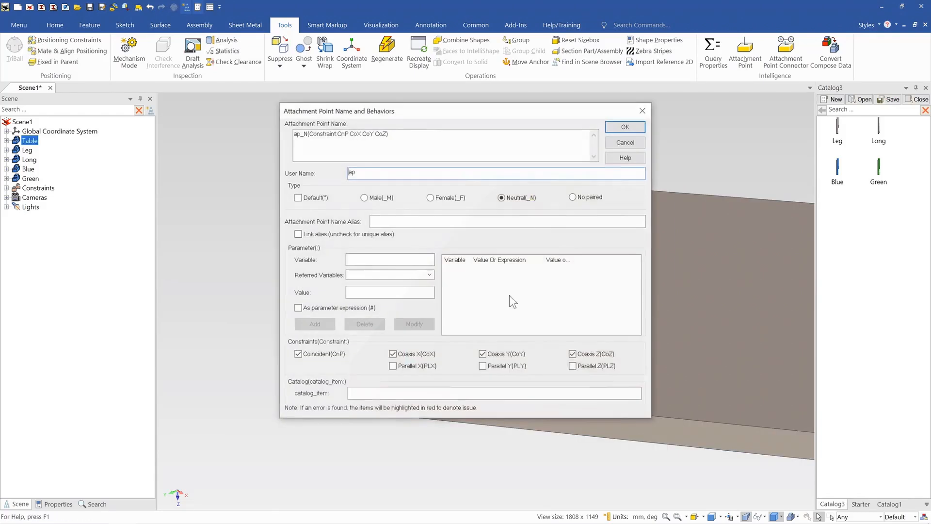
left_click(466, 394)
type("Blue")
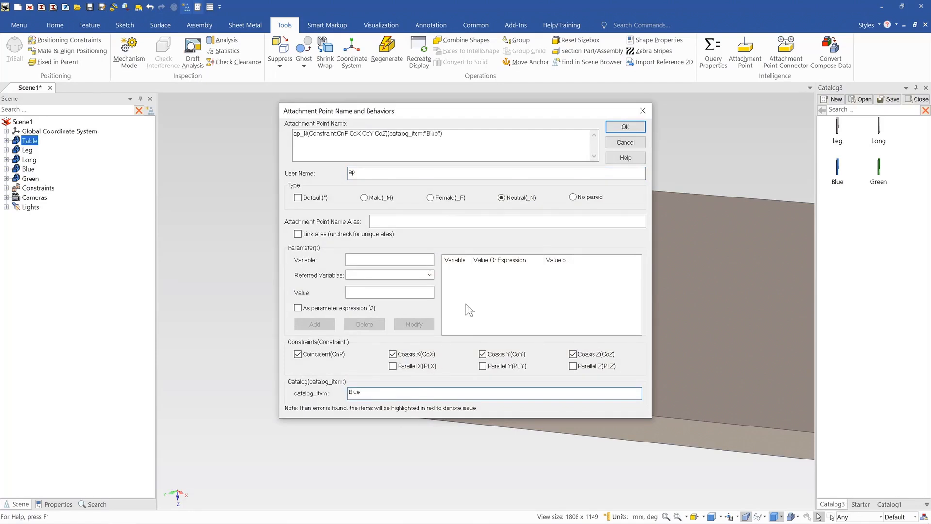
left_click(626, 127)
left_click(586, 238)
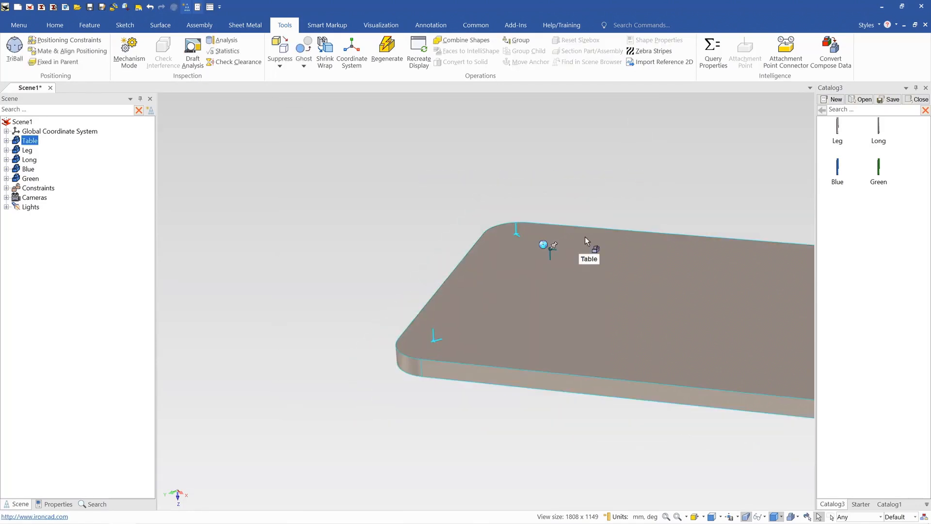
left_click(785, 186)
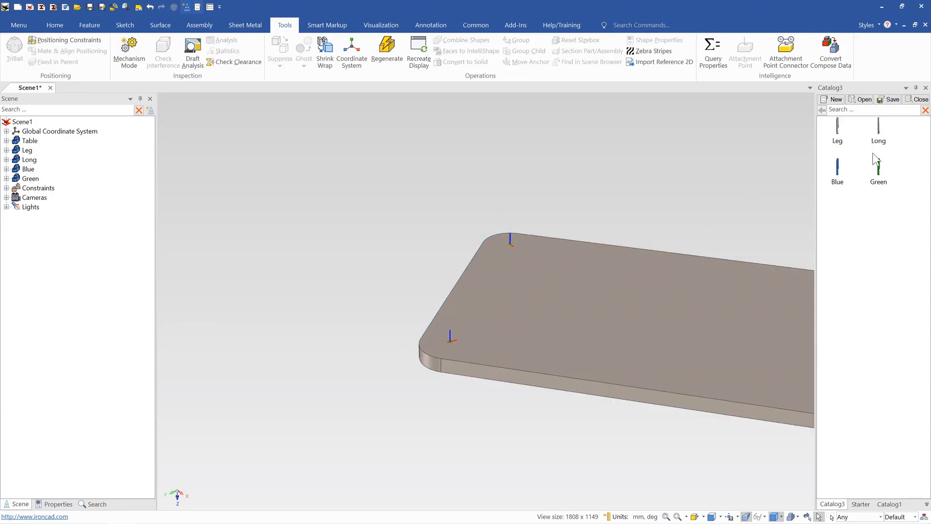
Step: Try placing the catalog item Leg on the far left corner's attachment point, and delete the placed leg
left_click_drag(844, 134, 539, 250)
left_click(598, 190)
scroll(597, 192, "down", 3)
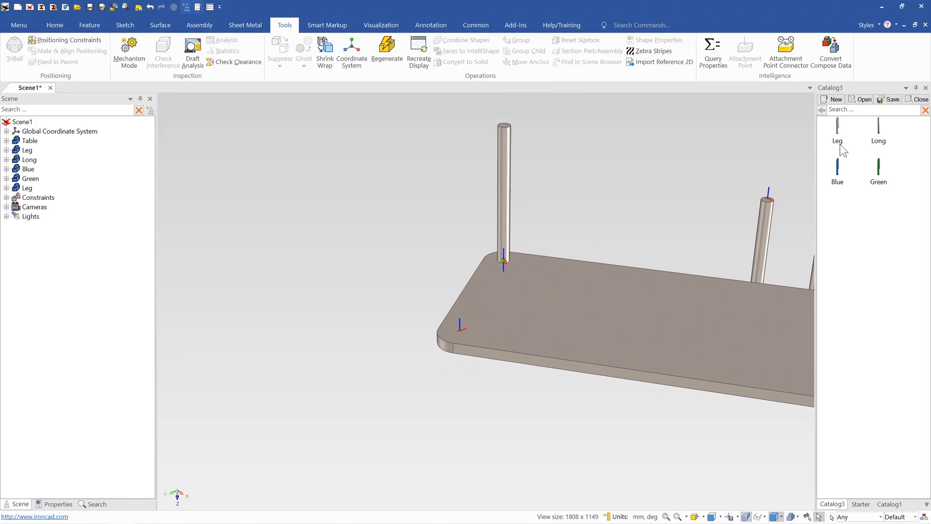
left_click_drag(840, 137, 510, 180)
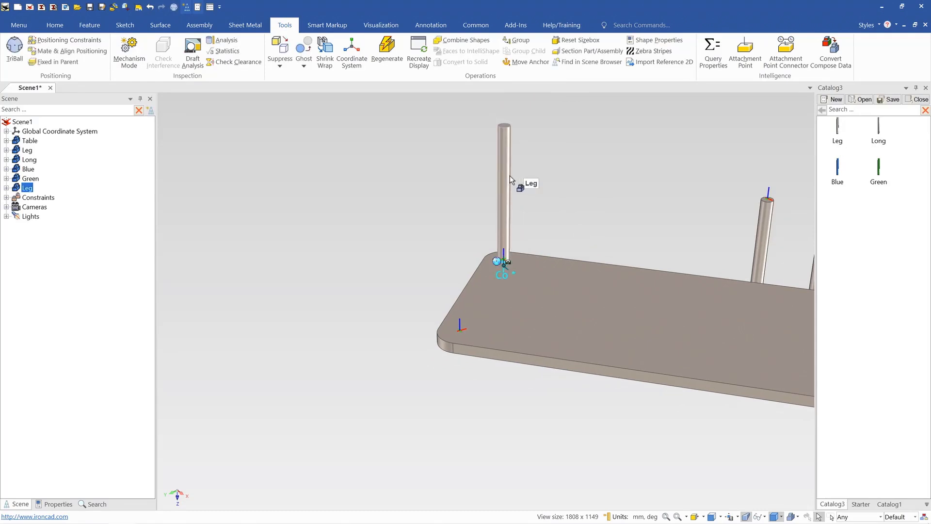
key("Delete")
left_click(447, 314)
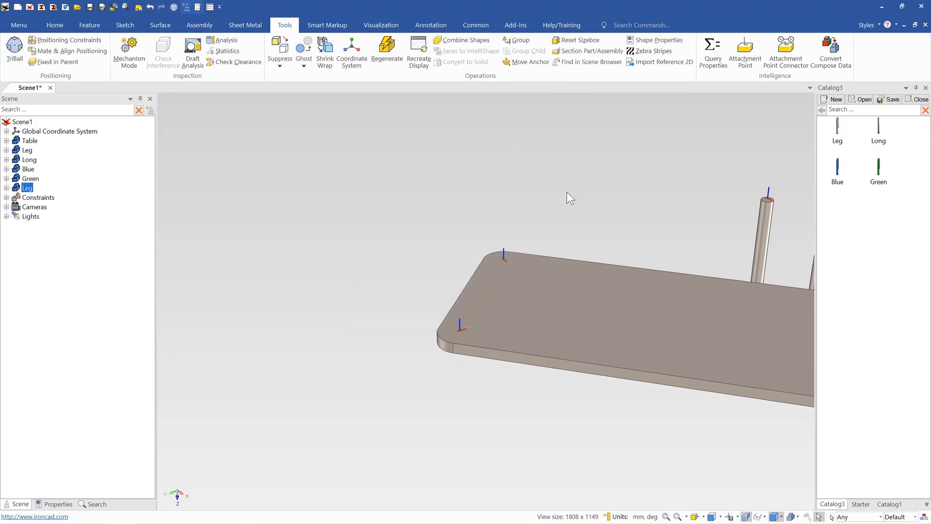
Step: Combine the Blue and Green items of Catalog3 into a group, check its contents and return to the catalog's top level
right_click(862, 217)
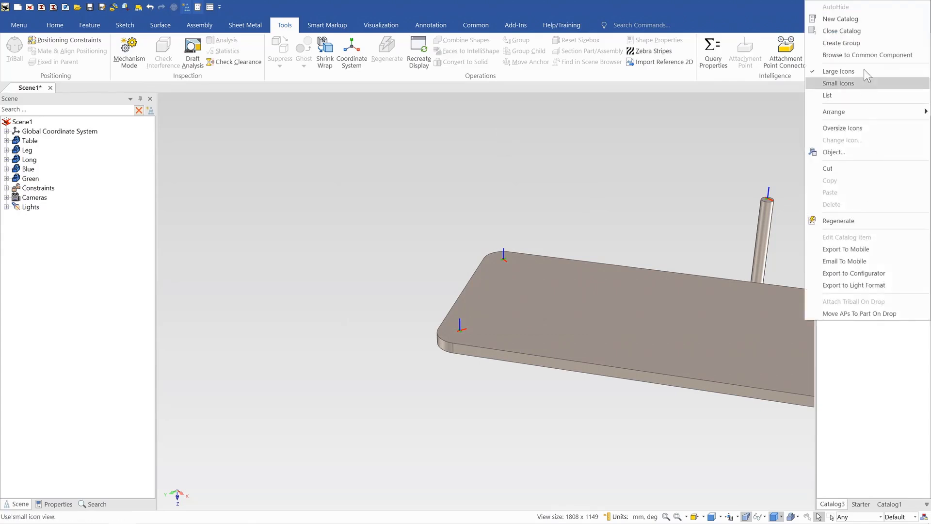
left_click(877, 394)
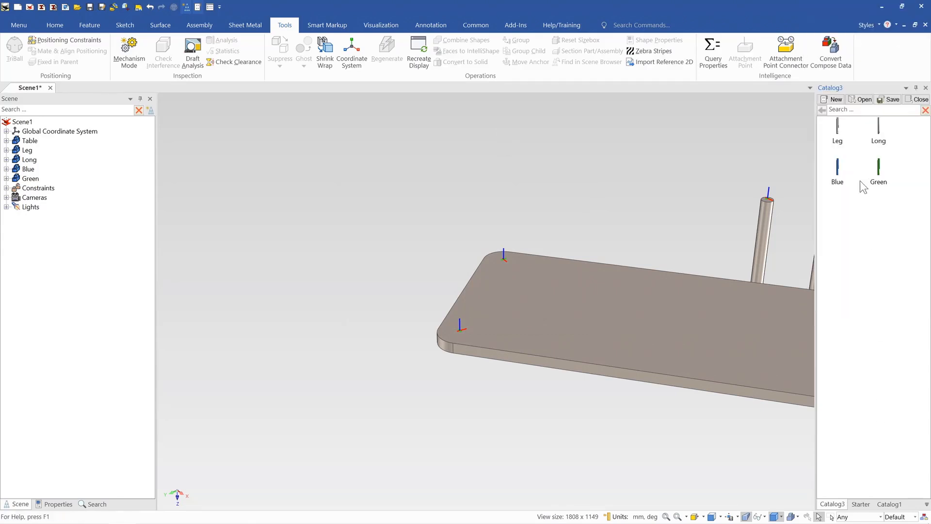
left_click_drag(859, 179, 882, 170)
right_click(882, 170)
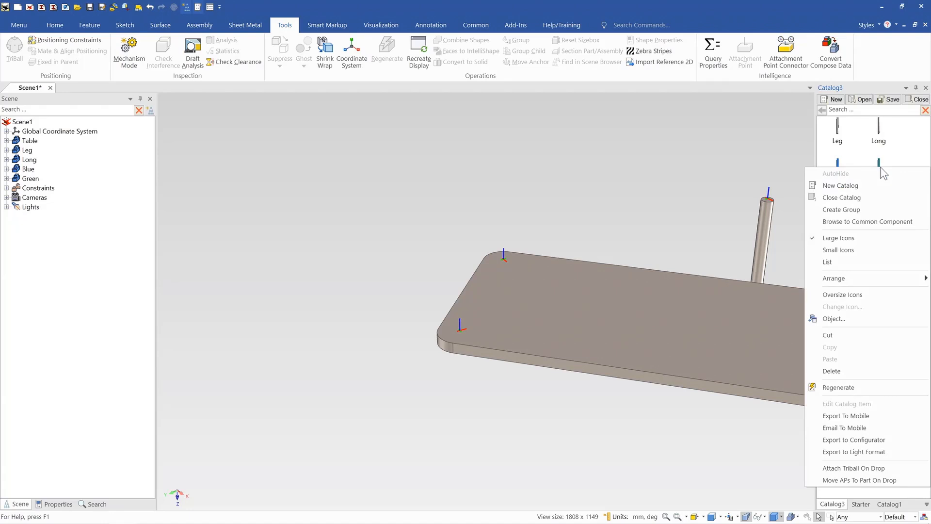
left_click(870, 210)
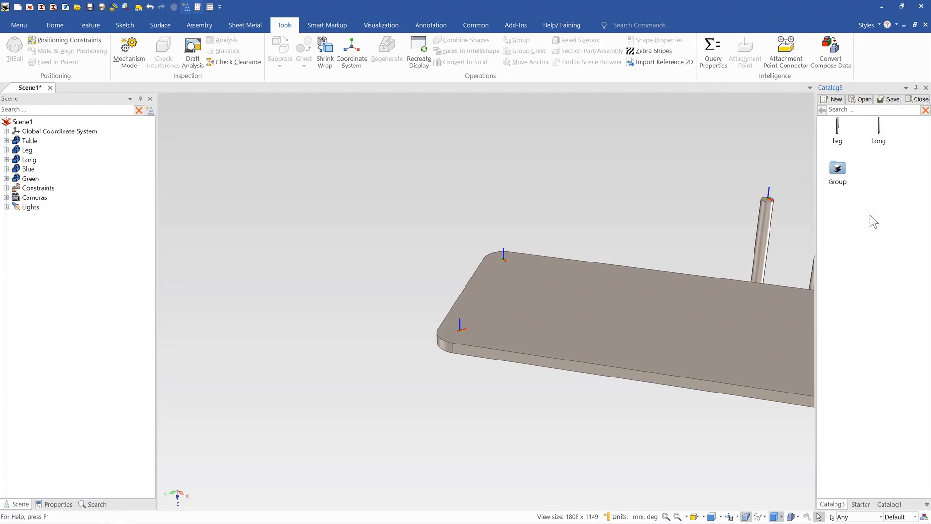
double_click(843, 171)
left_click(838, 130)
left_click(879, 136)
left_click(822, 110)
Step: Place the catalog group on the near left and far left corner attachment points of the tabletop
scroll(551, 260, "down", 2)
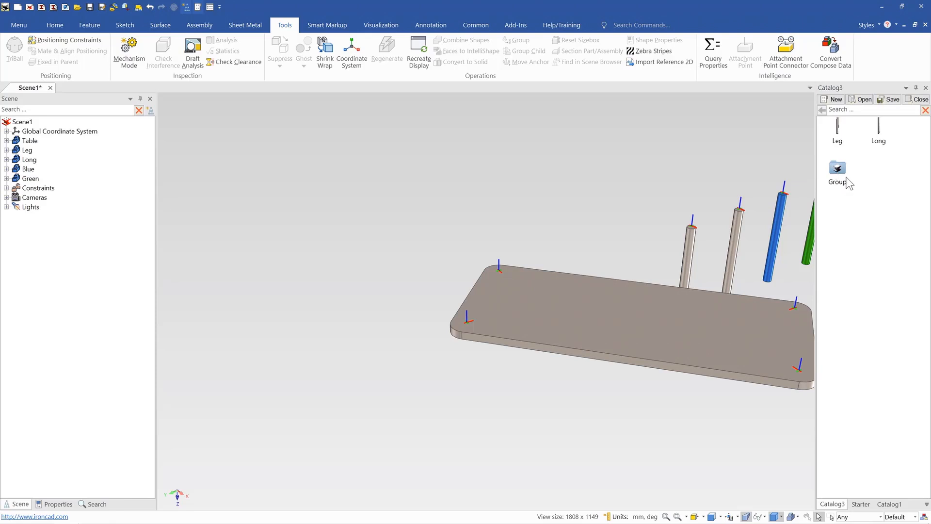
scroll(536, 285, "up", 3)
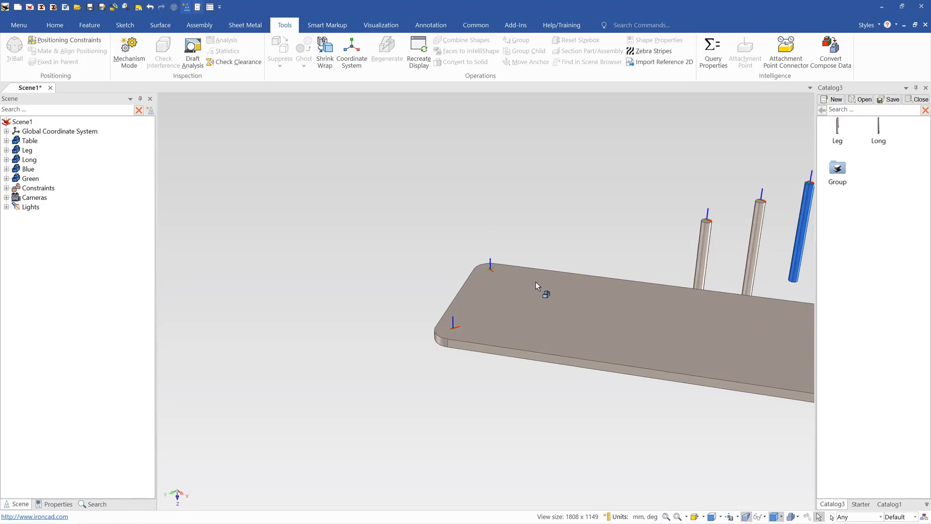
mouse_move(489, 323)
middle_mouse_down()
mouse_move(485, 316)
mouse_move(485, 324)
middle_mouse_up()
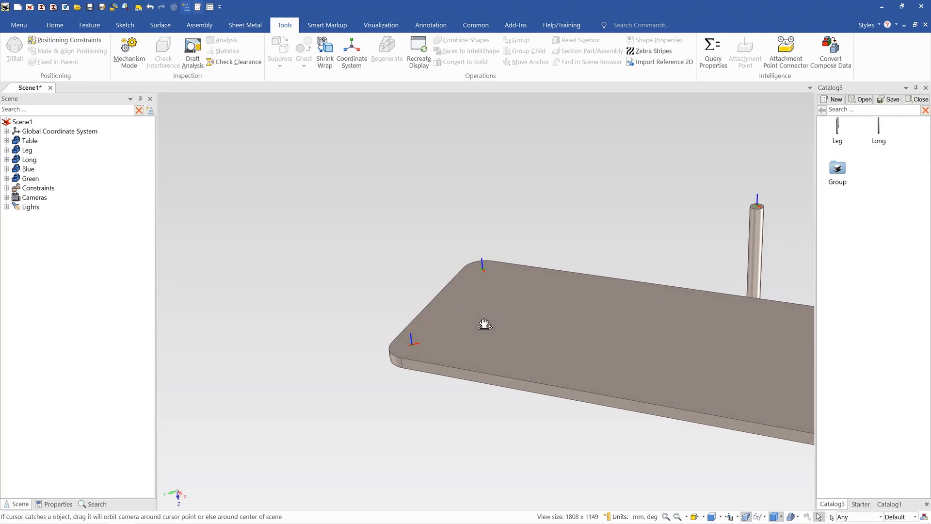
scroll(485, 324, "up", 1)
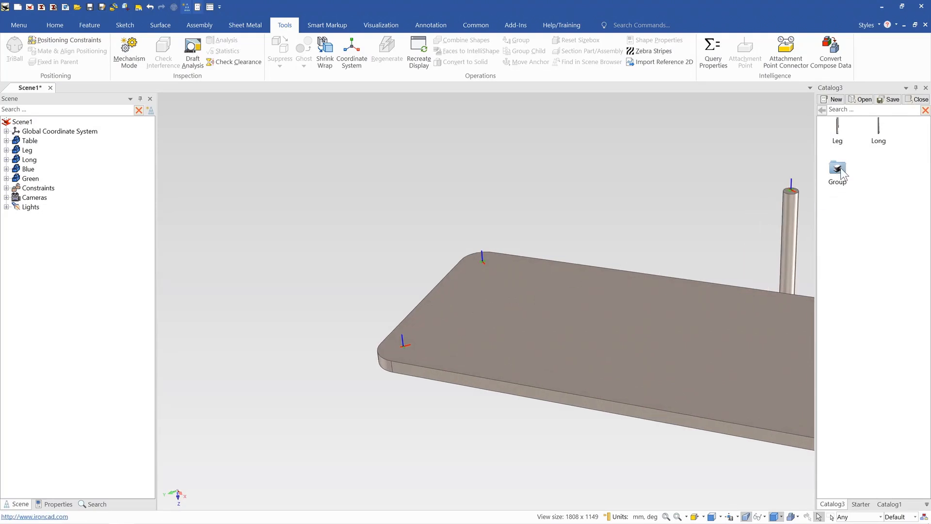
left_click_drag(841, 177, 418, 353)
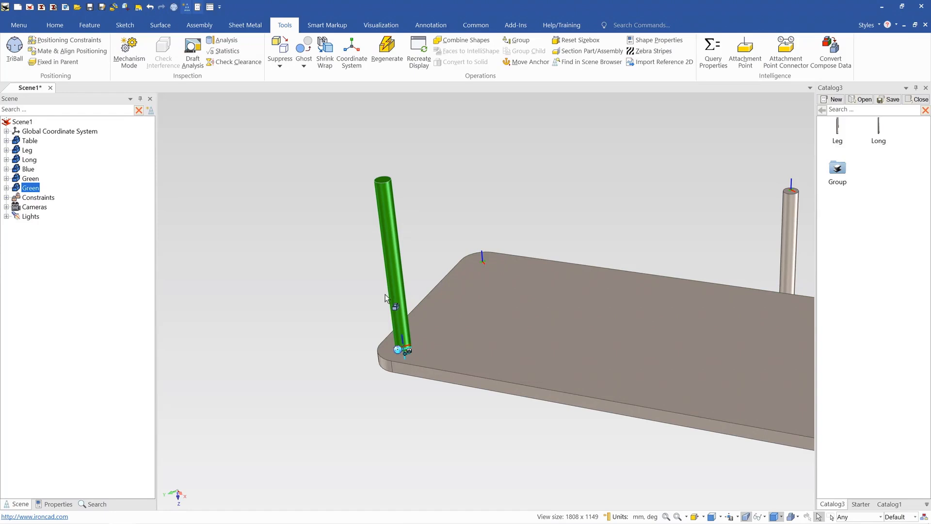
left_click_drag(838, 169, 496, 270)
left_click(516, 224)
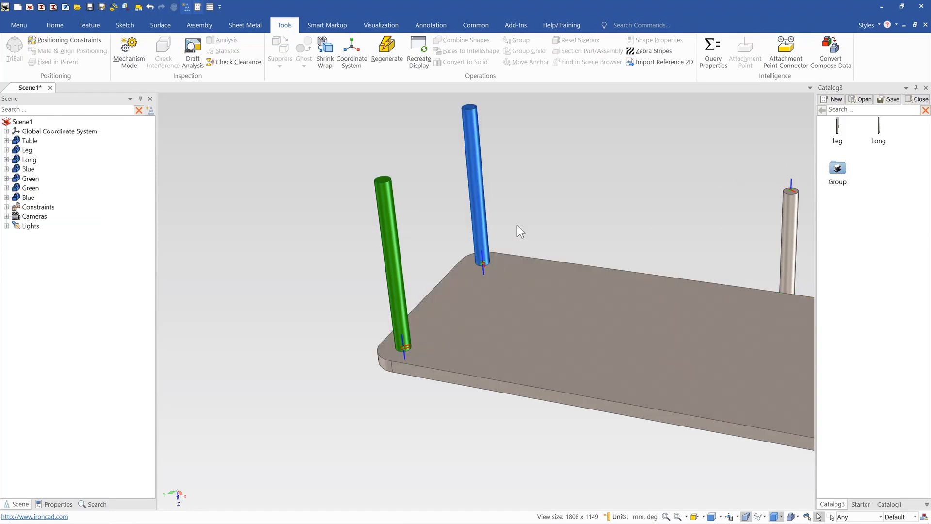
scroll(517, 224, "down", 2)
left_click(493, 292)
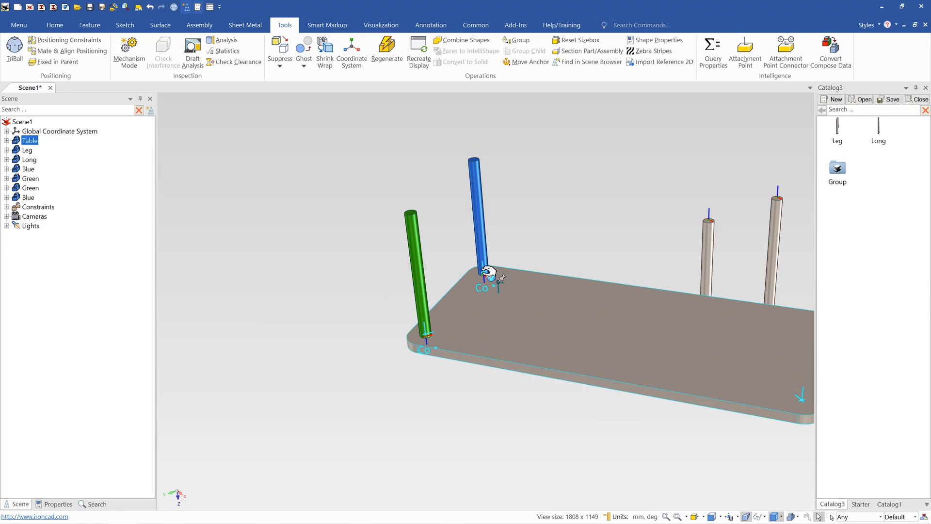
middle_click_drag(509, 297, 516, 296)
scroll(516, 295, "down", 1)
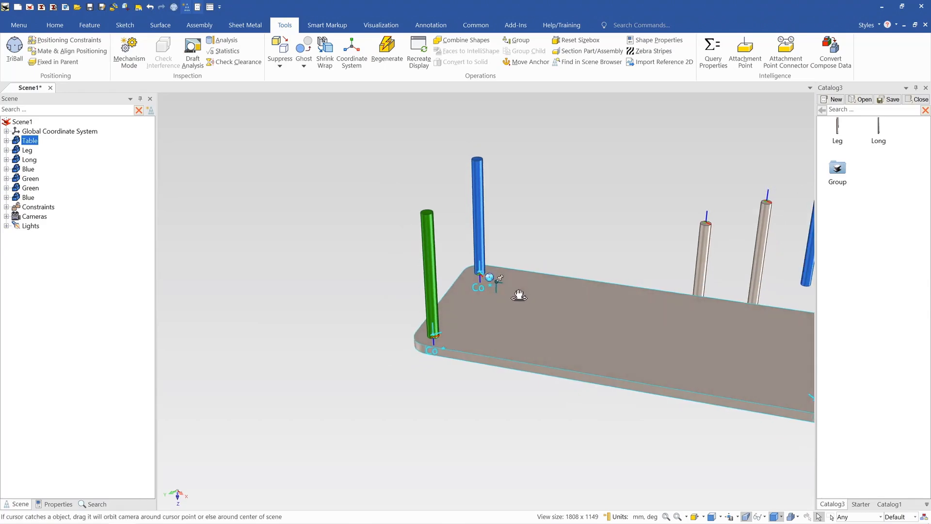
scroll(513, 291, "down", 1)
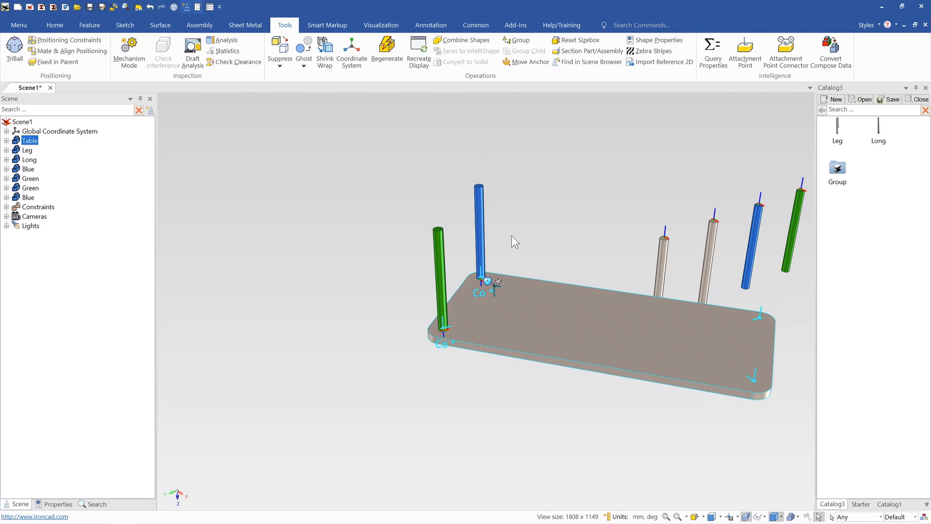
scroll(512, 233, "up", 1)
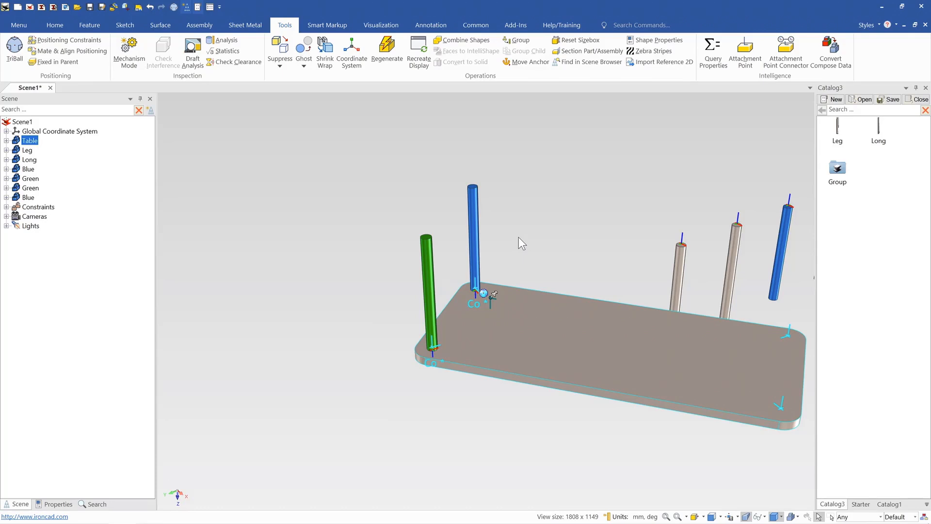
left_click(524, 233)
left_click(510, 293)
Step: Rename the catalog group as Legs and clear the scene selection
left_click(840, 182)
type("Legs")
left_click(859, 218)
left_click(548, 332)
left_click(563, 208)
left_click(547, 315)
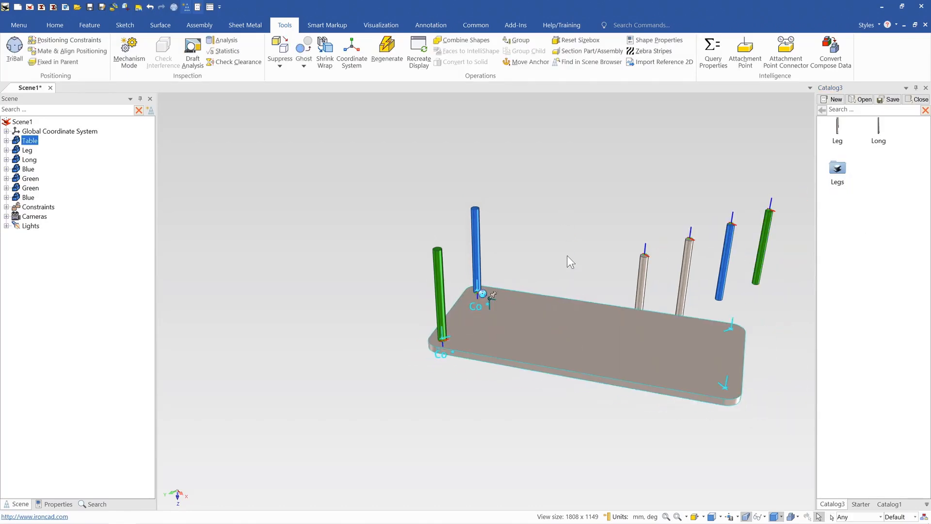
left_click(516, 253)
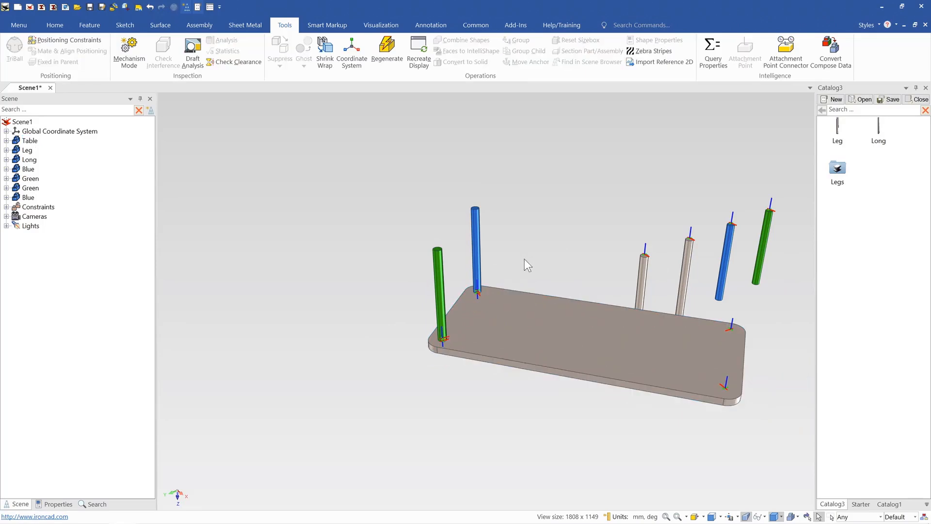
Step: Replace the blue leg on the far left corner of the tabletop with the Green item from the Legs group
double_click(837, 169)
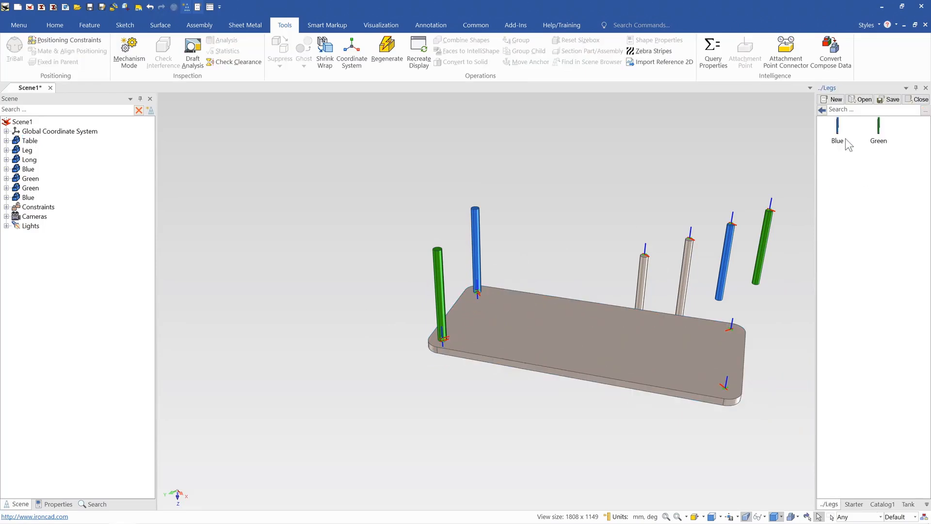
left_click(477, 234)
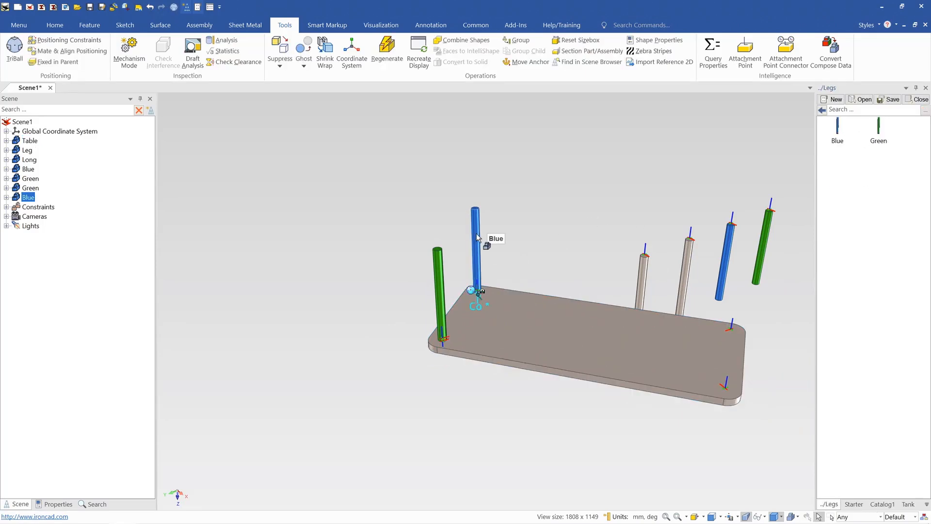
key("Delete")
left_click(448, 309)
left_click_drag(879, 130, 486, 294)
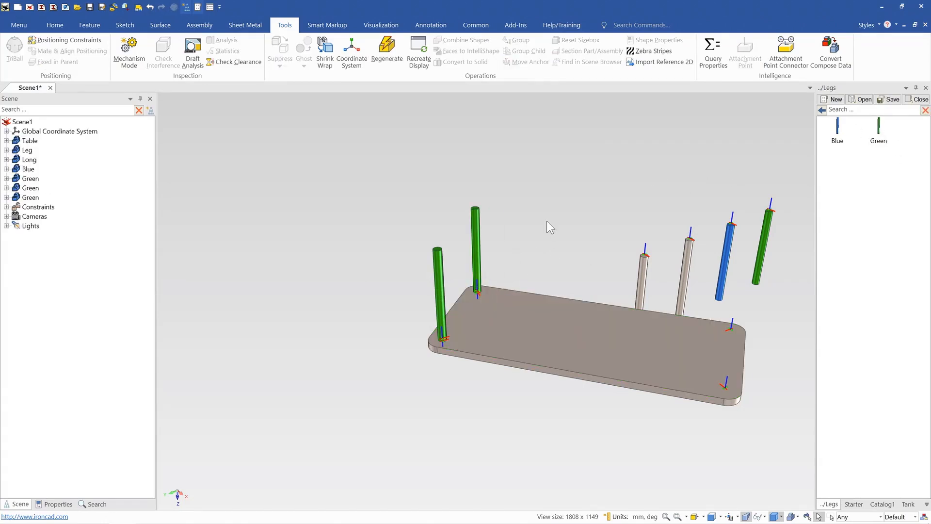
scroll(529, 259, "up", 2)
scroll(619, 265, "down", 2)
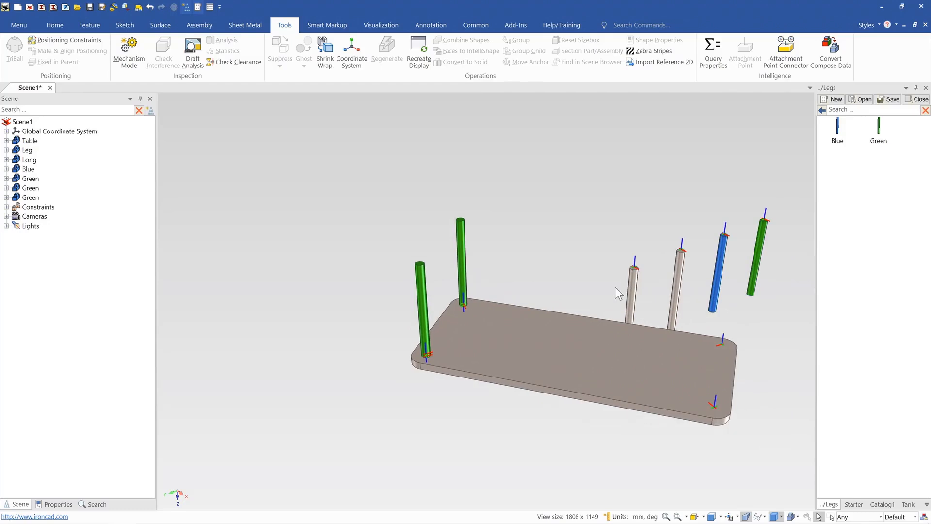
Step: Return to the top level of Catalog3 and clear the scene selection
middle_click_drag(616, 349, 604, 369)
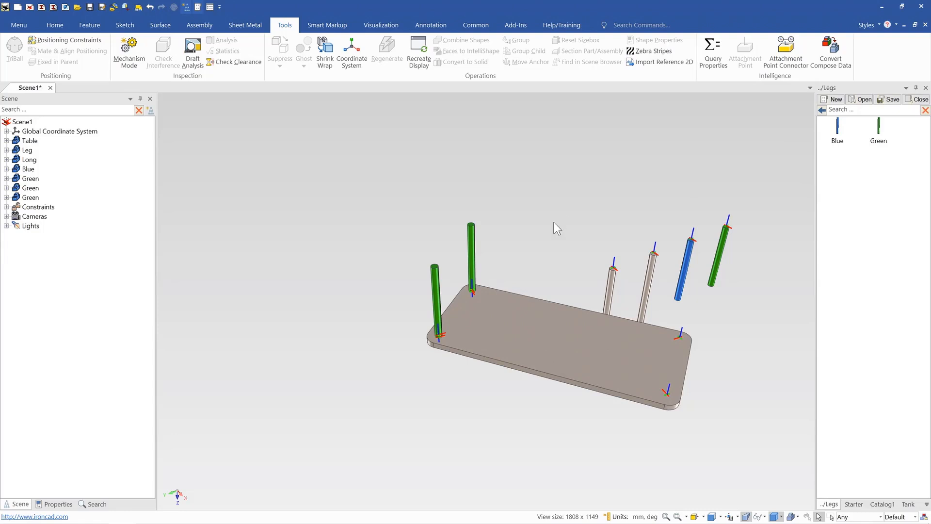
scroll(517, 319, "up", 3)
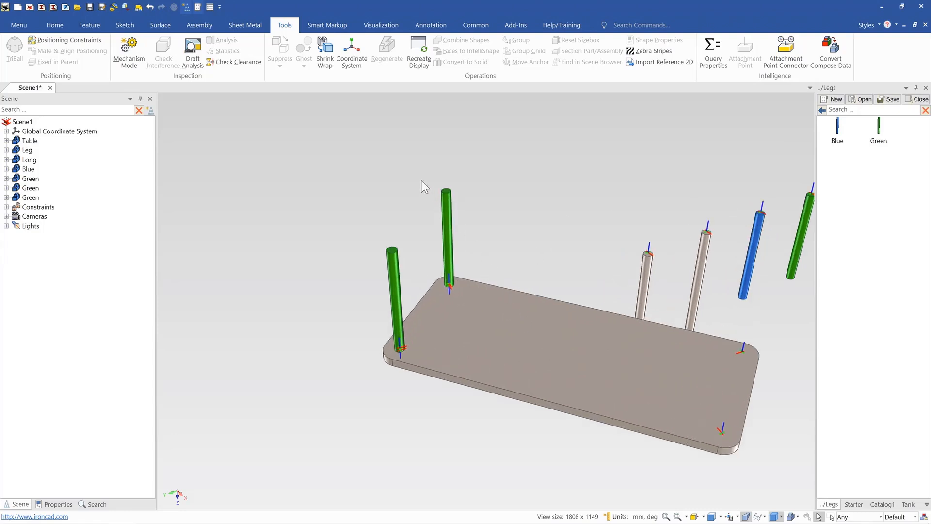
left_click(449, 193)
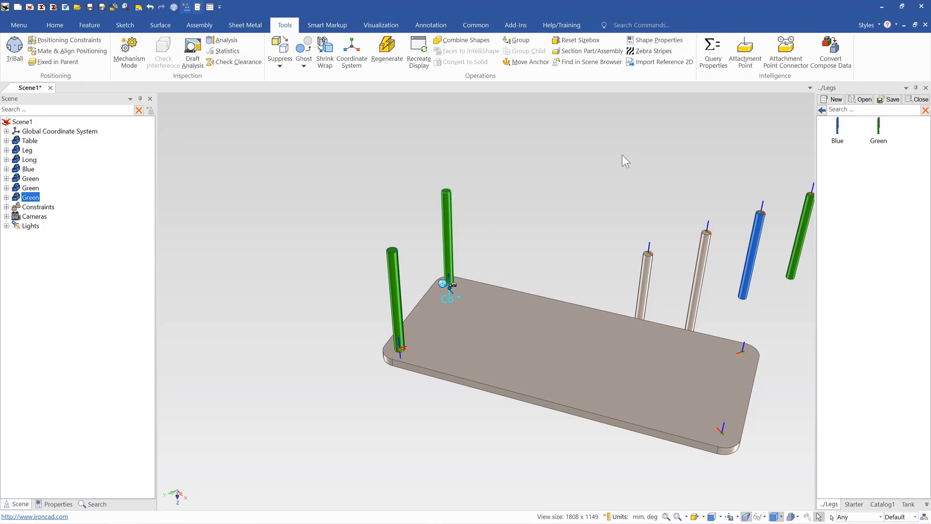
left_click(823, 110)
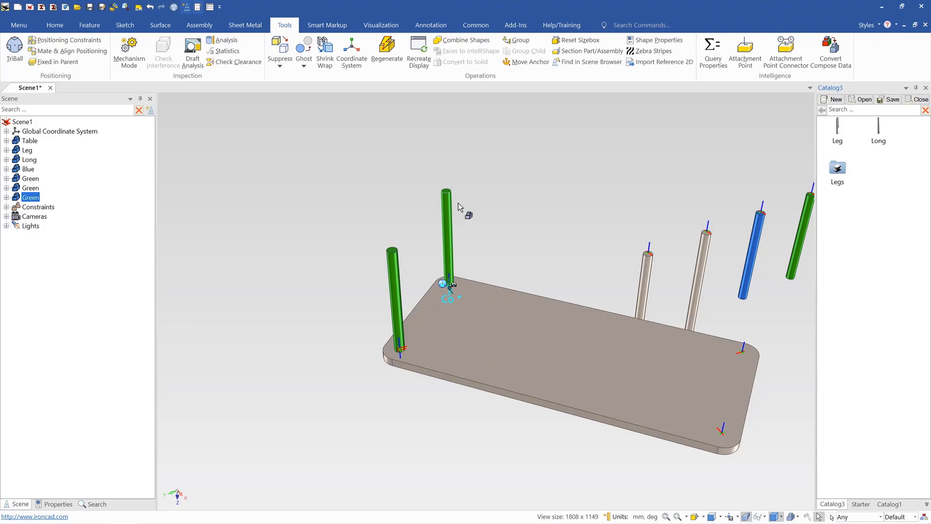
left_click(838, 171)
left_click(505, 193)
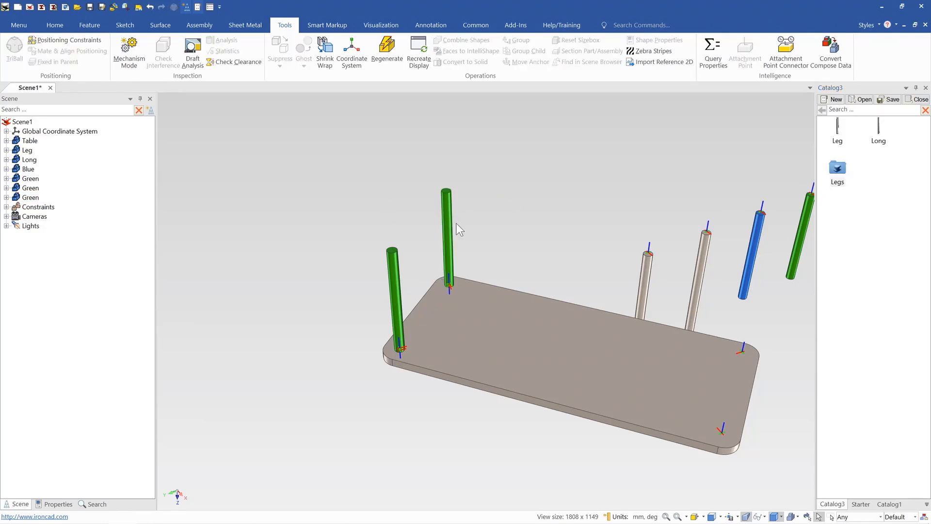
Step: Inspect the name, alias and constraint settings of the attachment point on the tabletop's near right corner
middle_click_drag(473, 301, 488, 255)
left_click(490, 313)
middle_click_drag(494, 287, 641, 389)
right_click(641, 390)
left_click(700, 425)
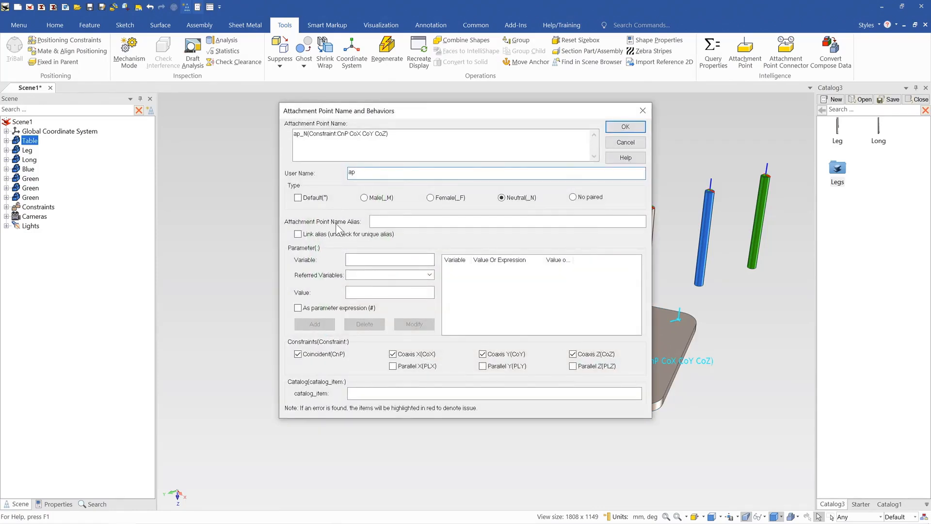
left_click(376, 222)
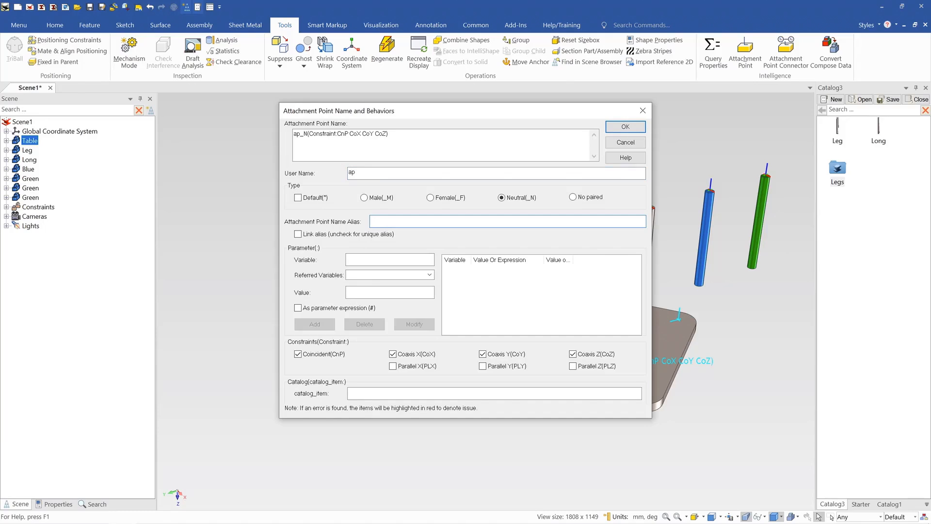
left_click(619, 131)
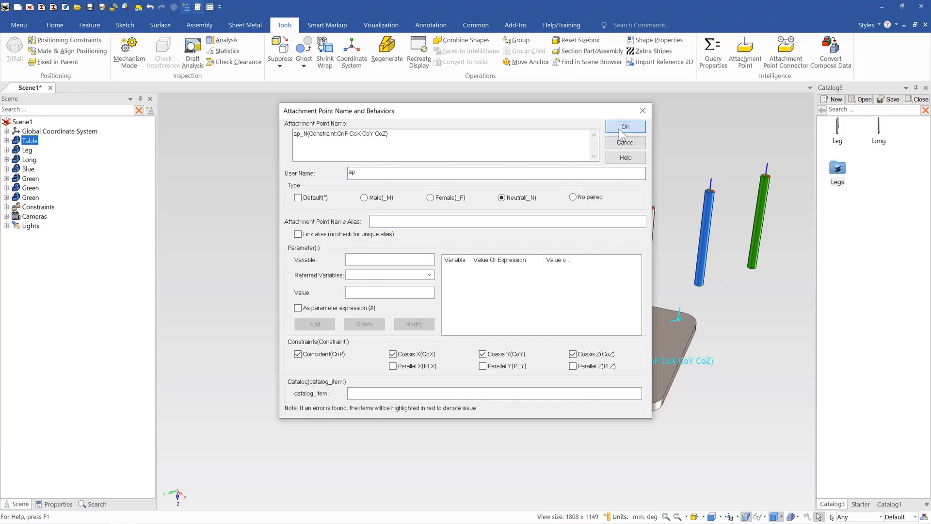
Step: Delete the green legs from the far left and near left corners of the tabletop
left_click(382, 228)
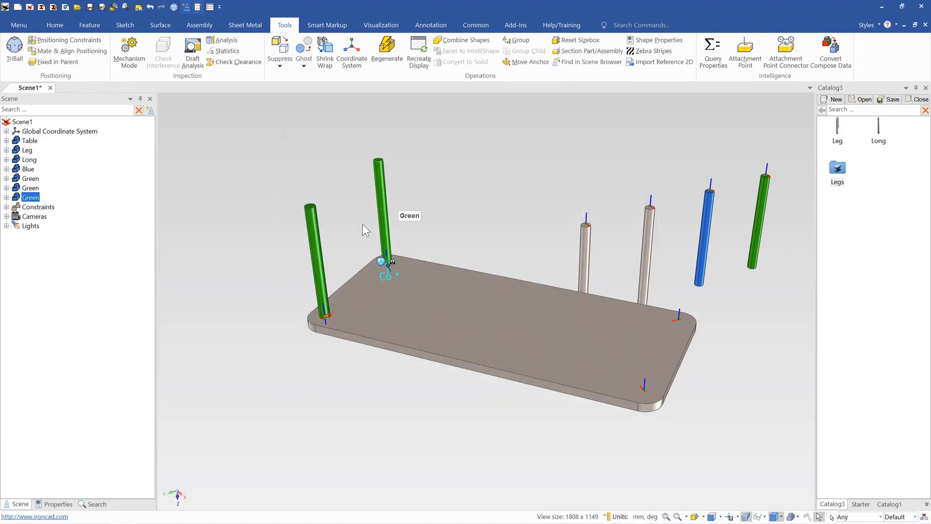
key("Delete")
left_click(443, 313)
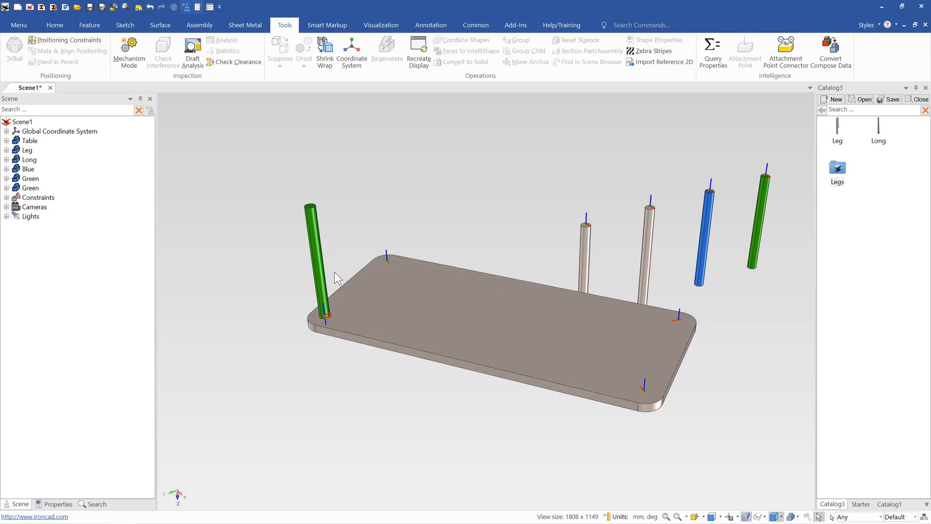
left_click(316, 276)
key("Delete")
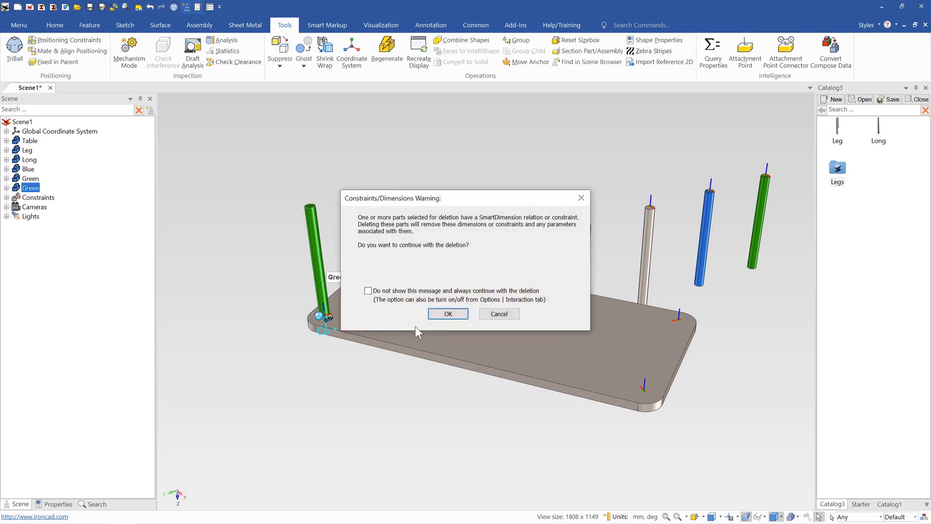
left_click(443, 314)
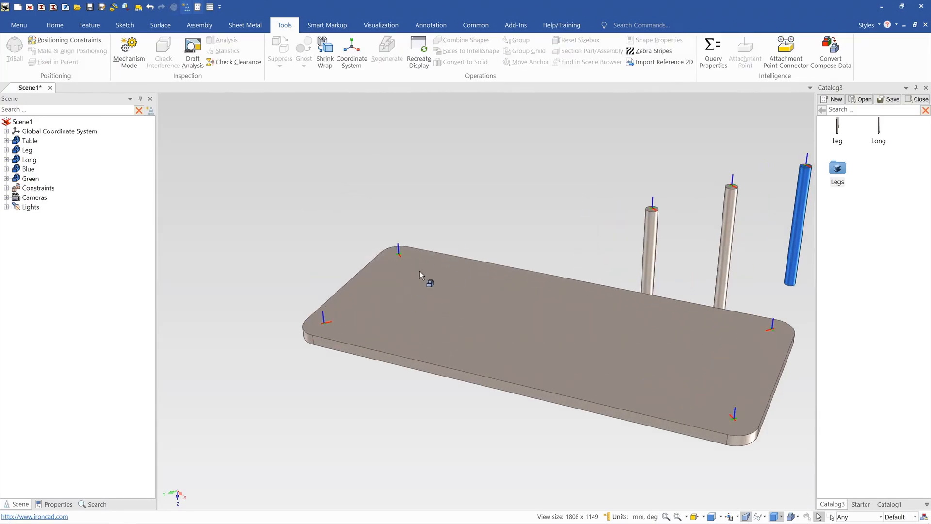
Step: Open the Legs group and try to place its Green item on the far left corner of the tabletop
double_click(841, 167)
left_click_drag(876, 130, 418, 263)
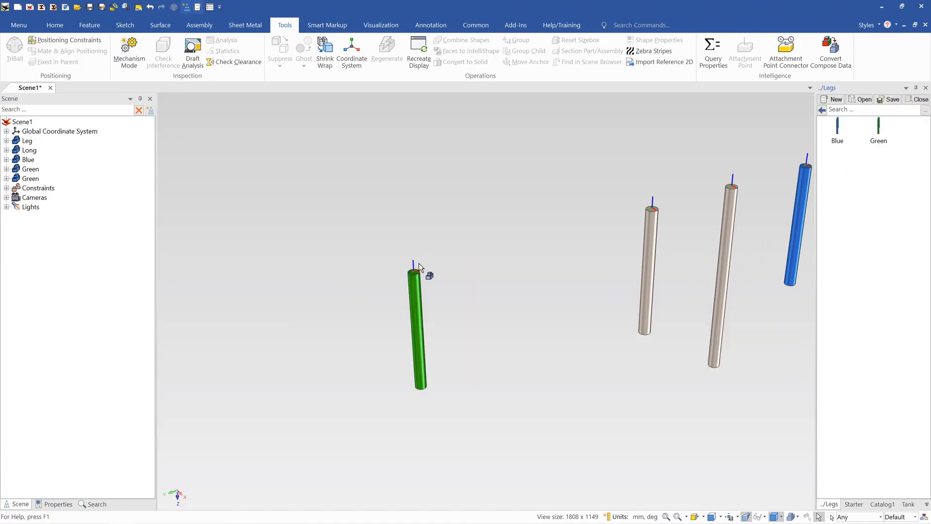
key("ctrl+z")
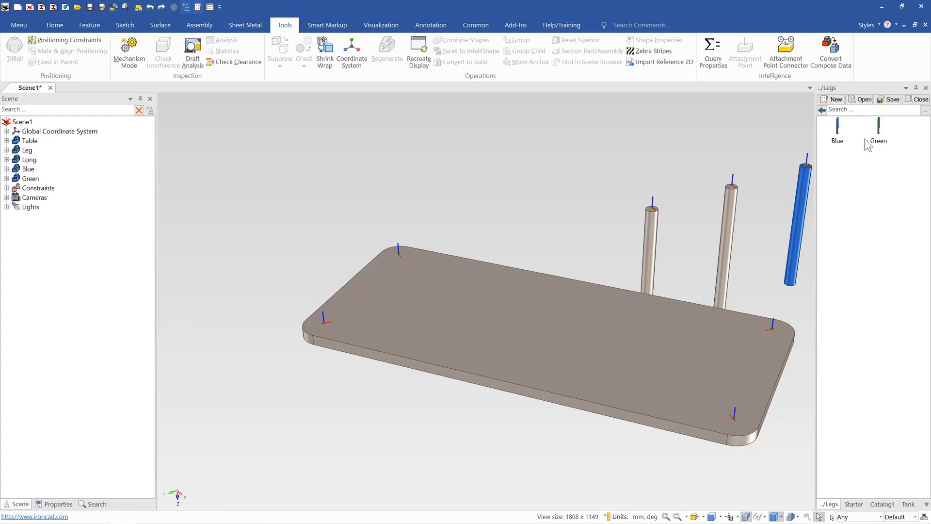
Step: Drop the Green item near the tabletop's far left corner and cycle through the offered connector pairs to preview each position
left_click(883, 141)
left_click_drag(883, 141, 415, 264)
left_click_drag(502, 180, 577, 137)
left_click(595, 207)
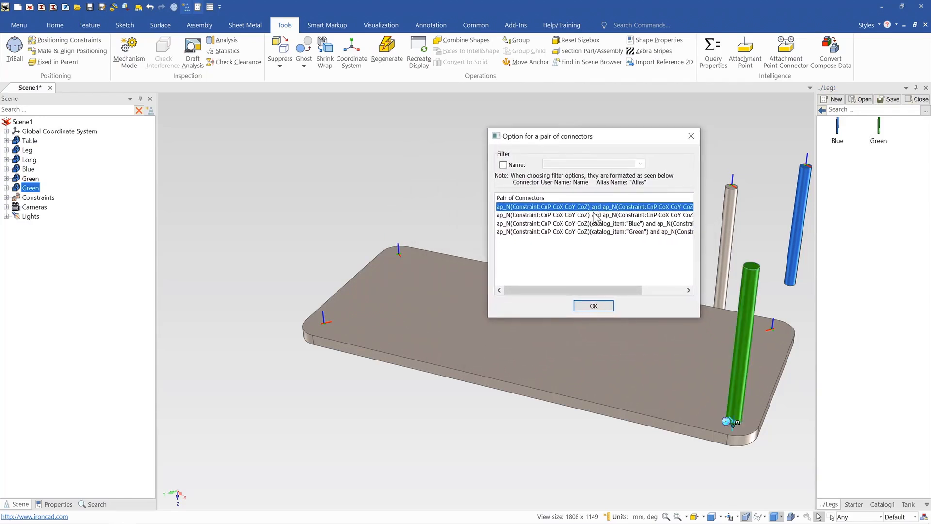
left_click(595, 215)
left_click(596, 224)
left_click(596, 232)
left_click(594, 224)
left_click(596, 216)
left_click(595, 207)
left_click(596, 216)
left_click(595, 224)
left_click(593, 232)
left_click(591, 224)
left_click(591, 216)
left_click(590, 207)
left_click(591, 224)
left_click(590, 232)
left_click(589, 224)
left_click(587, 215)
left_click(587, 207)
Step: Accept the first connector pair to snap the green leg onto the near right corner of the tabletop
left_click_drag(587, 138, 184, 122)
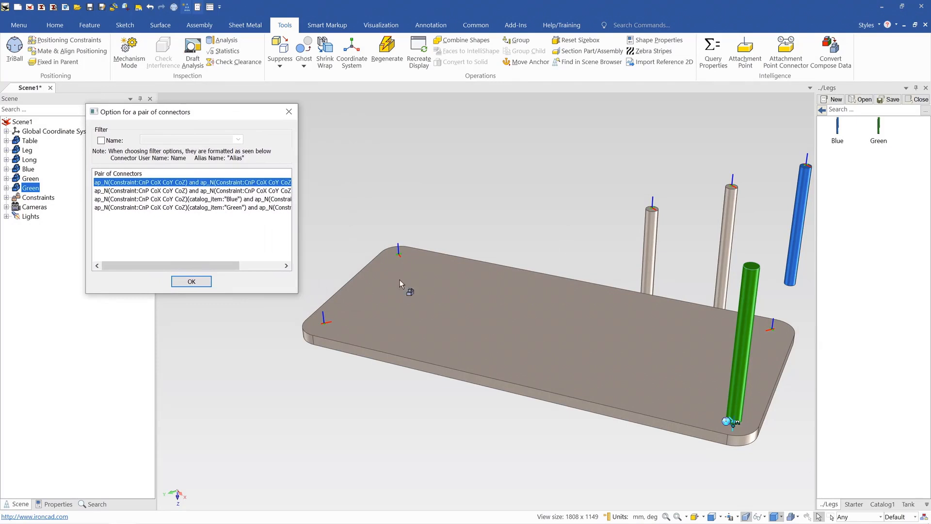
scroll(639, 341, "down", 1)
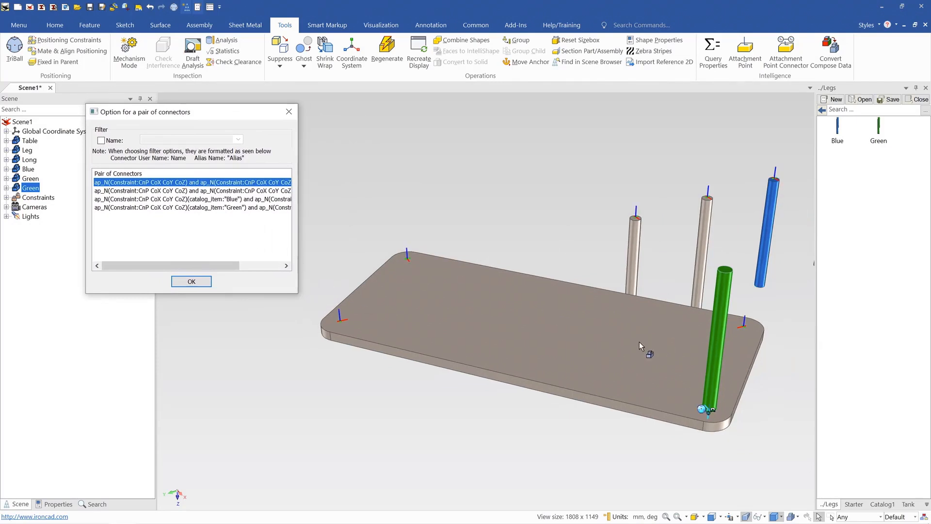
scroll(542, 350, "down", 1)
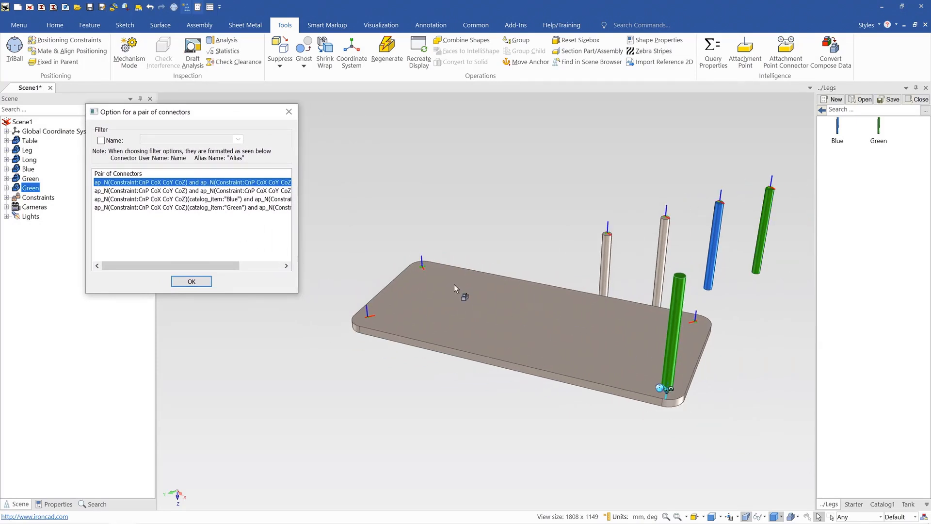
left_click(191, 282)
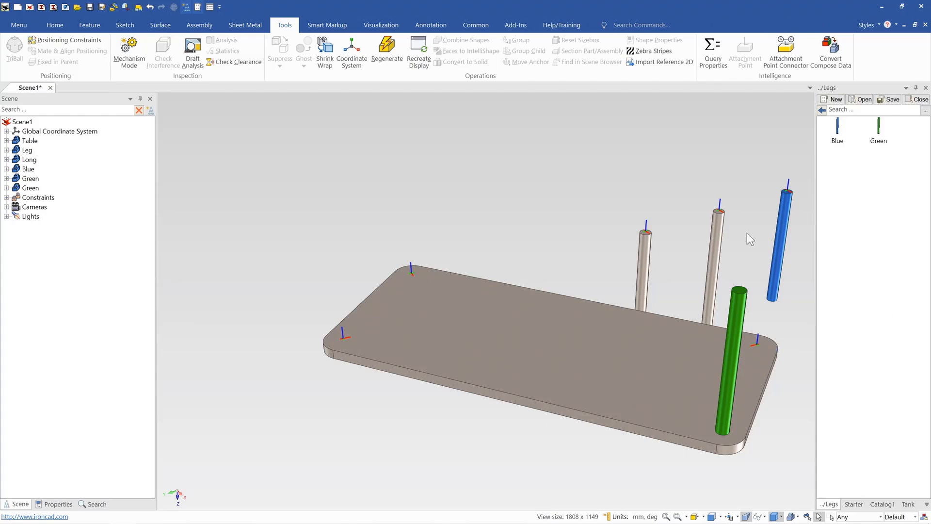
Step: Place another Green item on the far left corner of the tabletop and delete it
left_click_drag(879, 129, 427, 285)
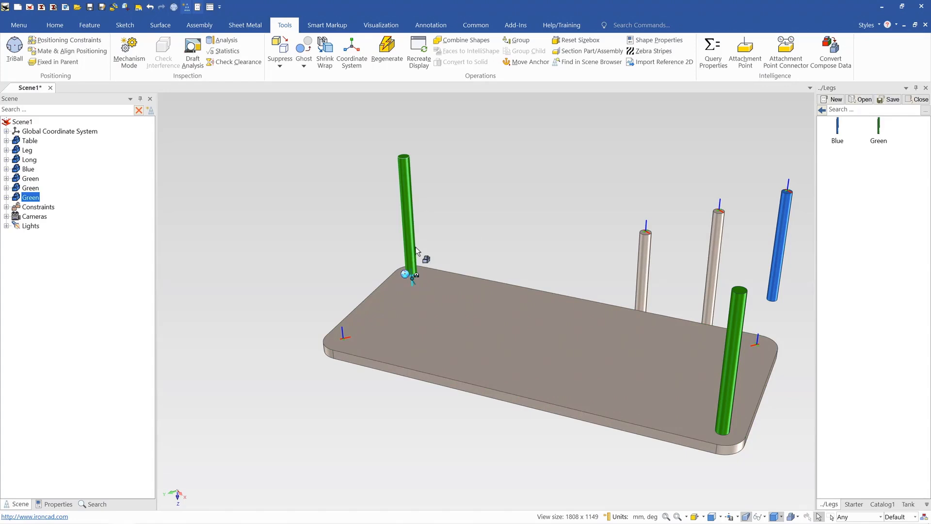
key("Delete")
left_click(441, 314)
Step: Drop a Green item on the tabletop's far left corner, comparing the connector pairs and accepting the one linked to the Blue catalog item
left_click_drag(878, 138, 464, 287)
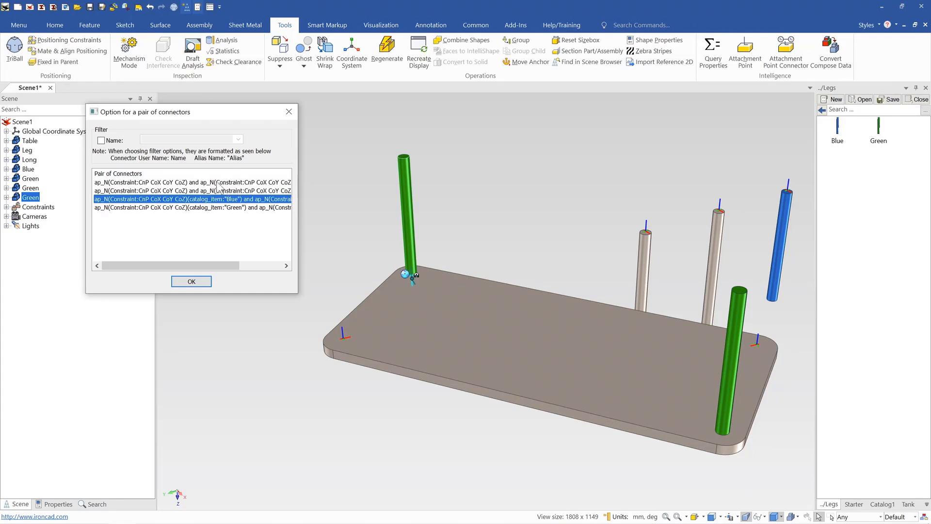
left_click_drag(196, 118, 226, 153)
left_click(239, 221)
left_click(240, 226)
left_click(240, 235)
left_click(239, 243)
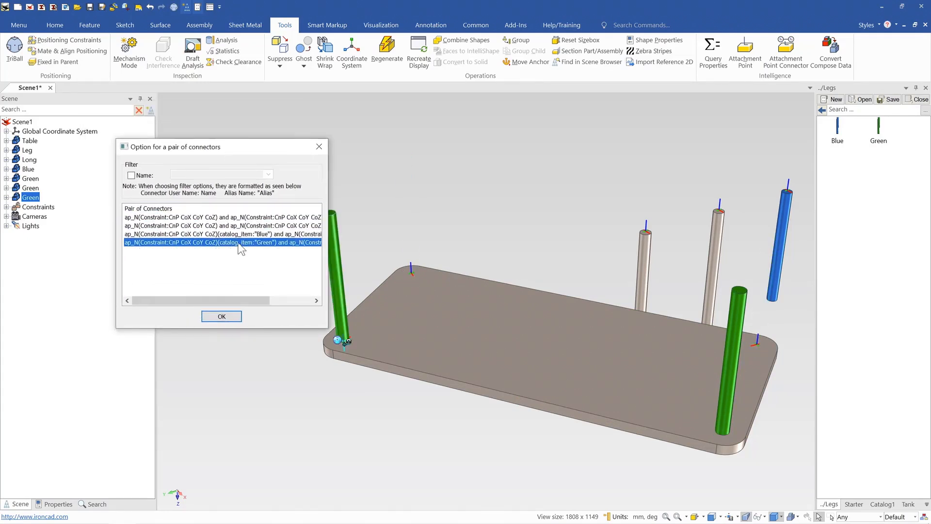
left_click(212, 235)
left_click(212, 226)
left_click(211, 218)
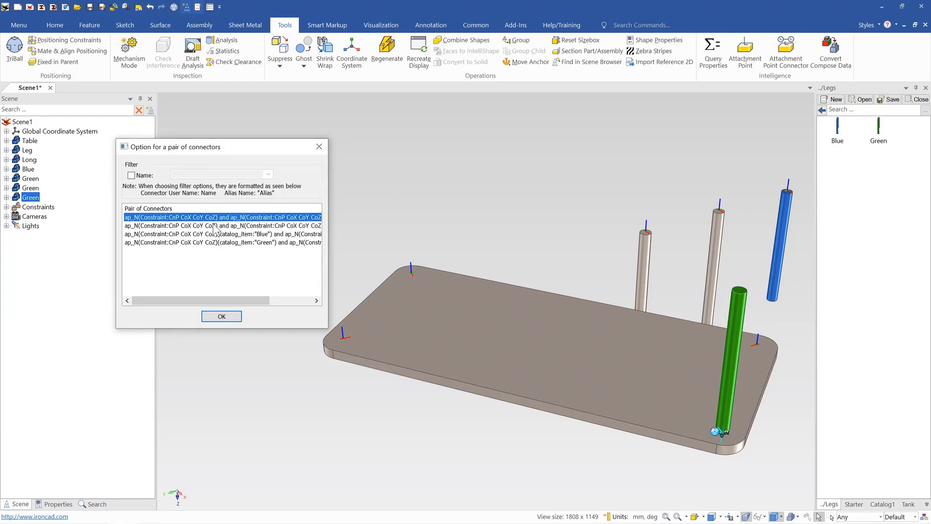
left_click(225, 242)
left_click(225, 235)
left_click(221, 226)
left_click(219, 217)
left_click(219, 226)
left_click(222, 235)
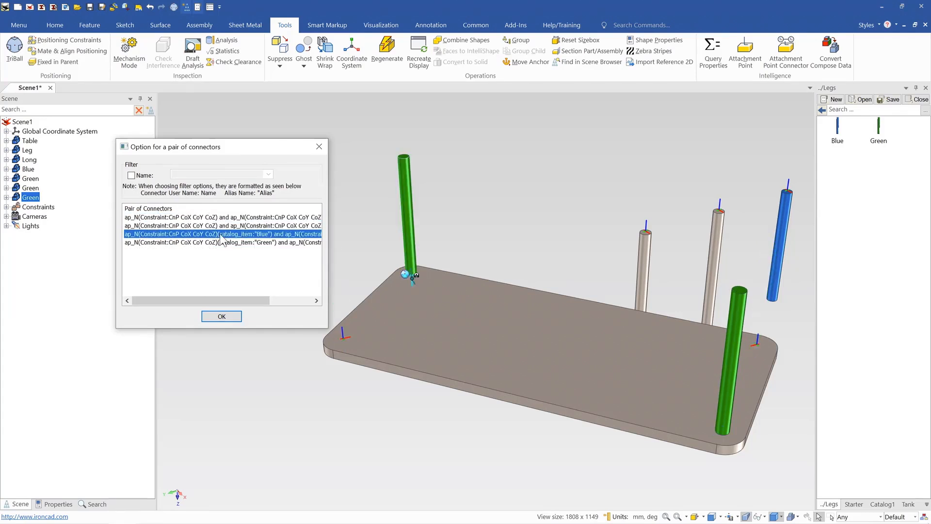
left_click(223, 242)
left_click(221, 234)
left_click(221, 226)
left_click(220, 218)
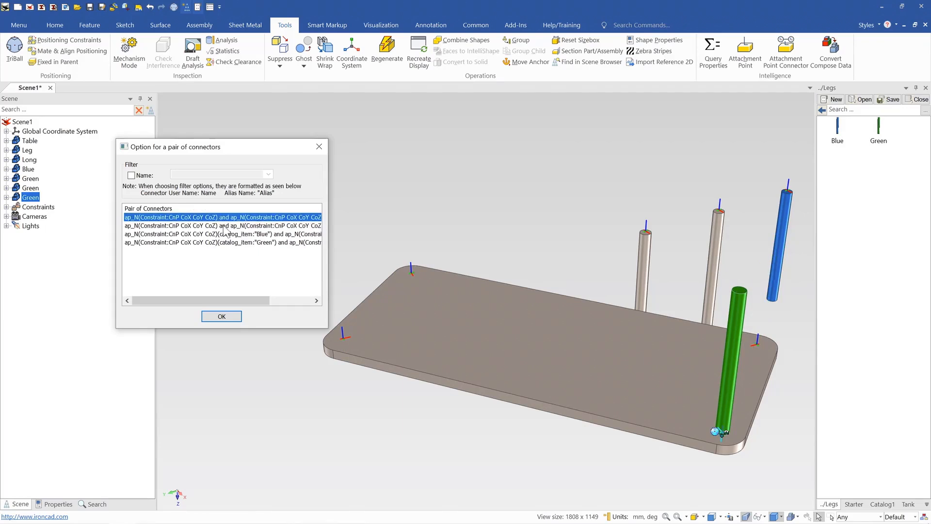
left_click(223, 242)
left_click(223, 234)
left_click(221, 226)
left_click(221, 218)
left_click(223, 226)
left_click(226, 243)
left_click(227, 234)
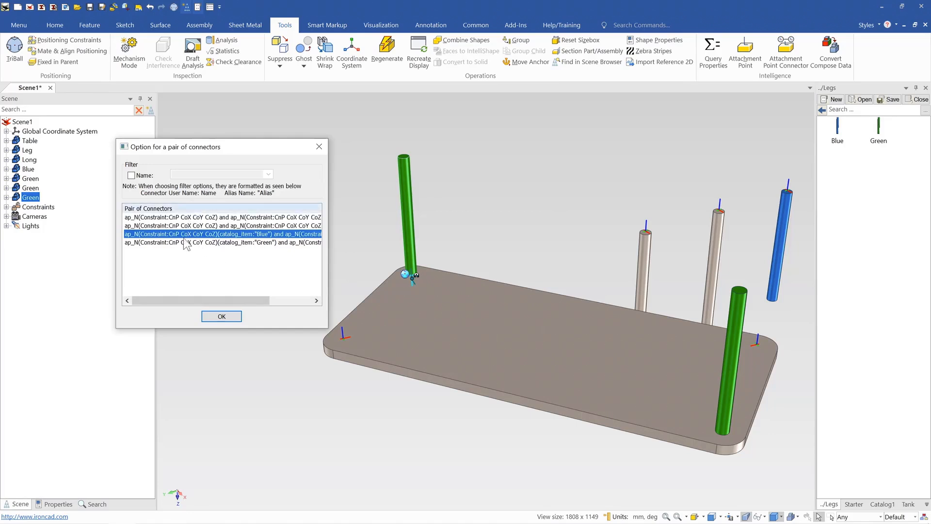
left_click(218, 315)
Step: Delete the green legs from the far left and near right corners of the tabletop
left_click(408, 212)
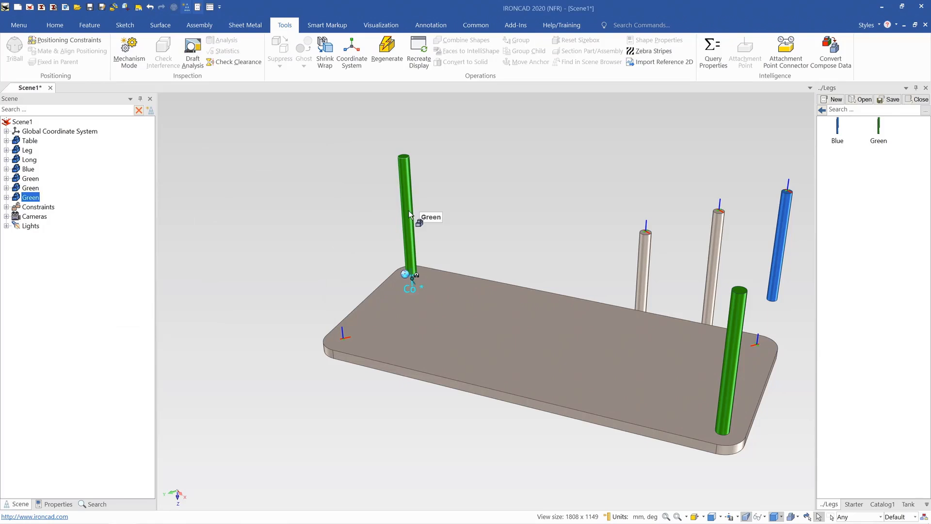
key("Delete")
left_click(451, 310)
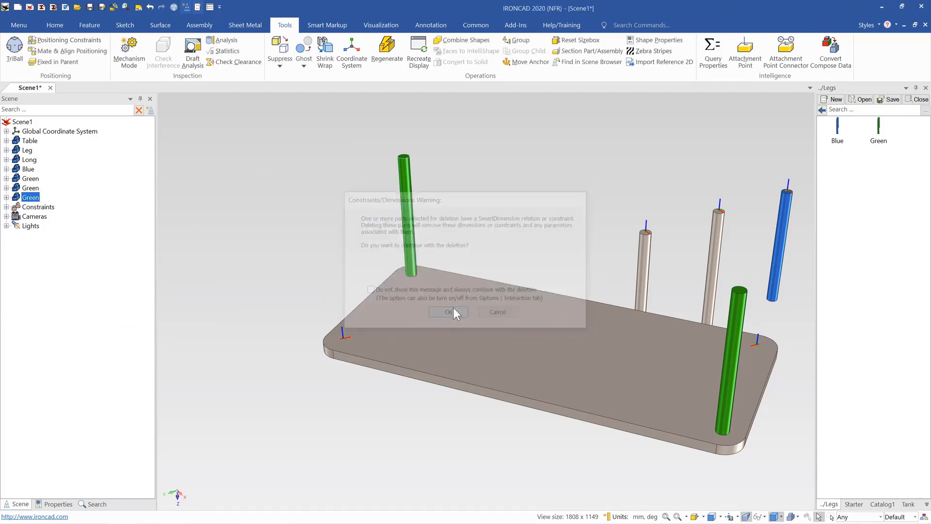
left_click(691, 340)
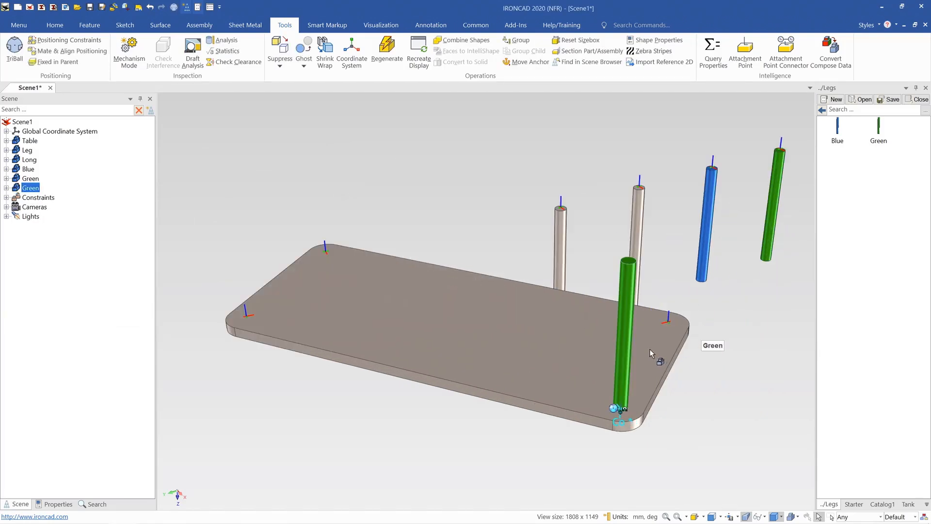
key("Delete")
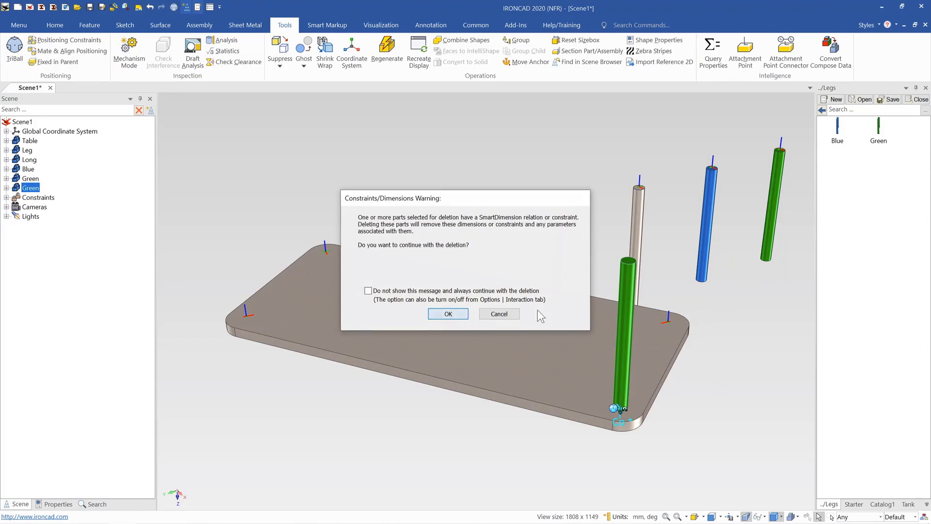
left_click(458, 313)
Step: Set the attachment point name alias of the standalone green leg to Green
left_click(695, 235)
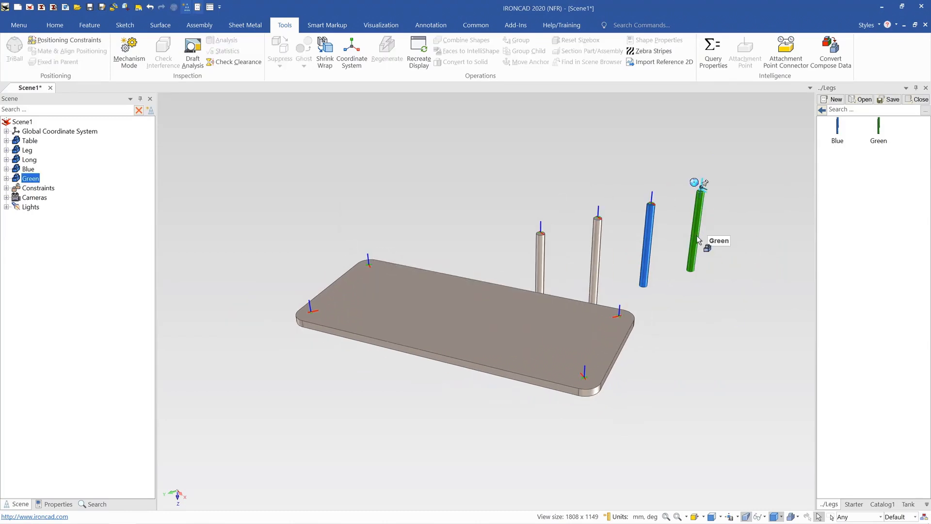
right_click(701, 190)
left_click(733, 227)
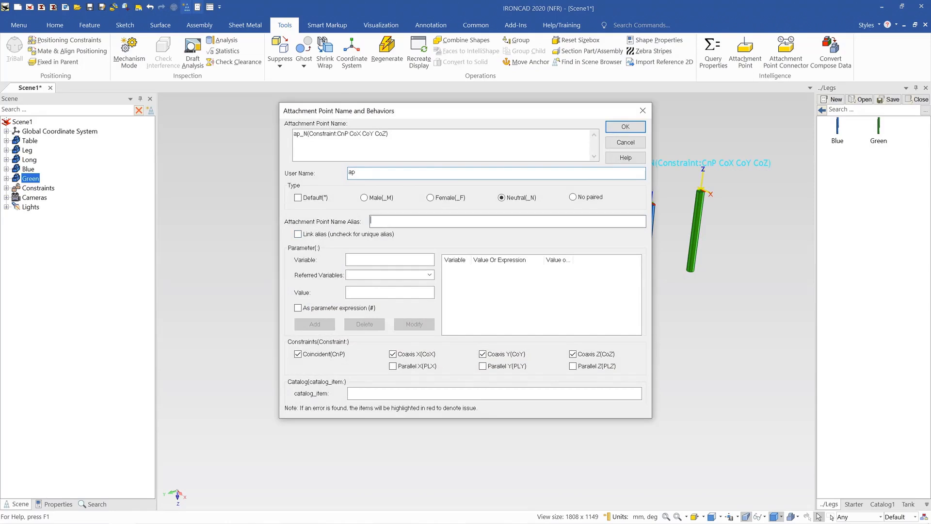
type("Green")
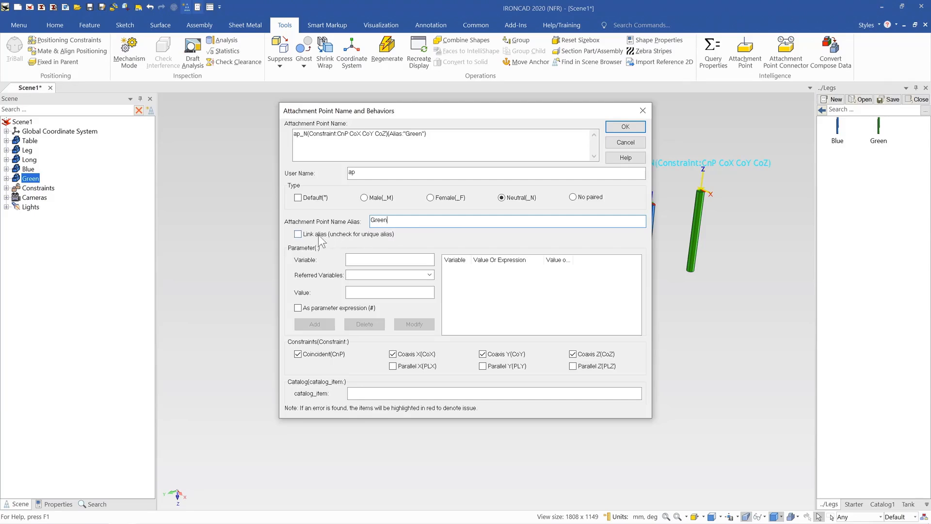
left_click(626, 126)
left_click(680, 119)
left_click(703, 204)
left_click(704, 200)
left_click(698, 202)
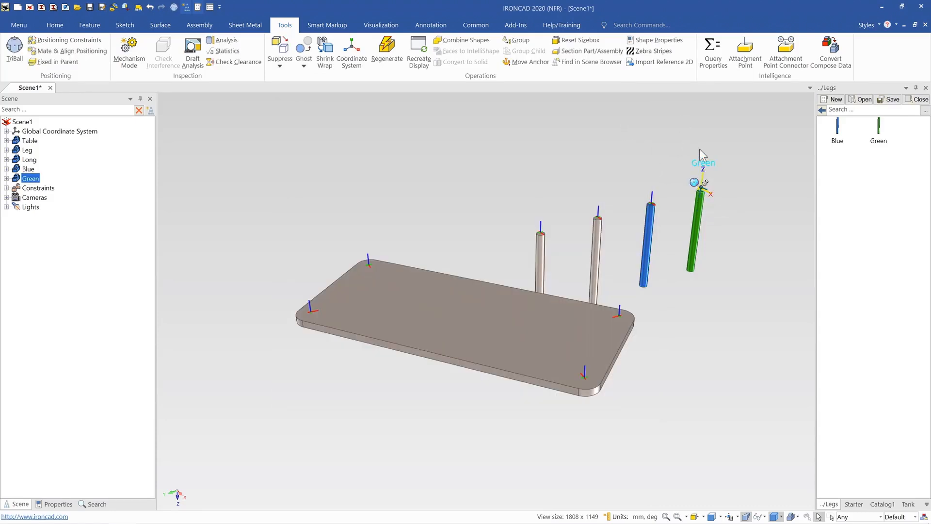
left_click(418, 279)
scroll(426, 271, "up", 3)
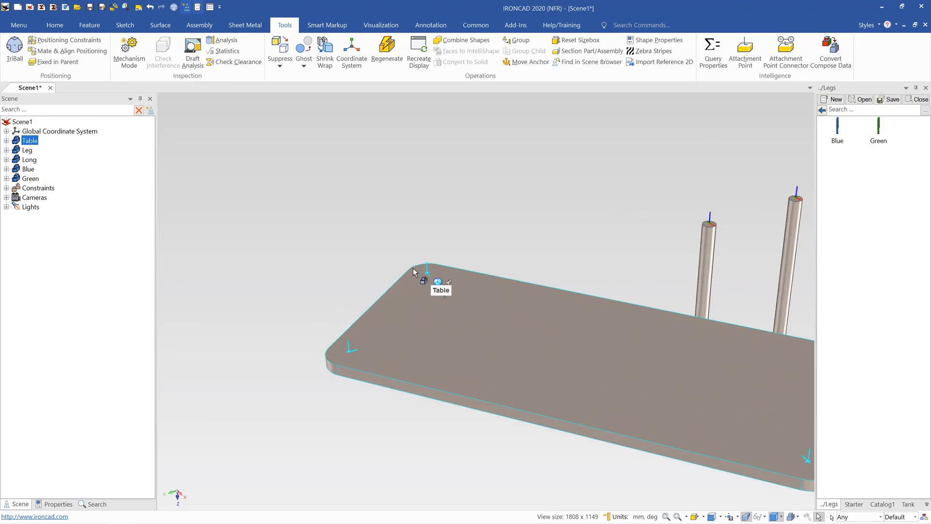
left_click(427, 272)
right_click(426, 273)
left_click(444, 179)
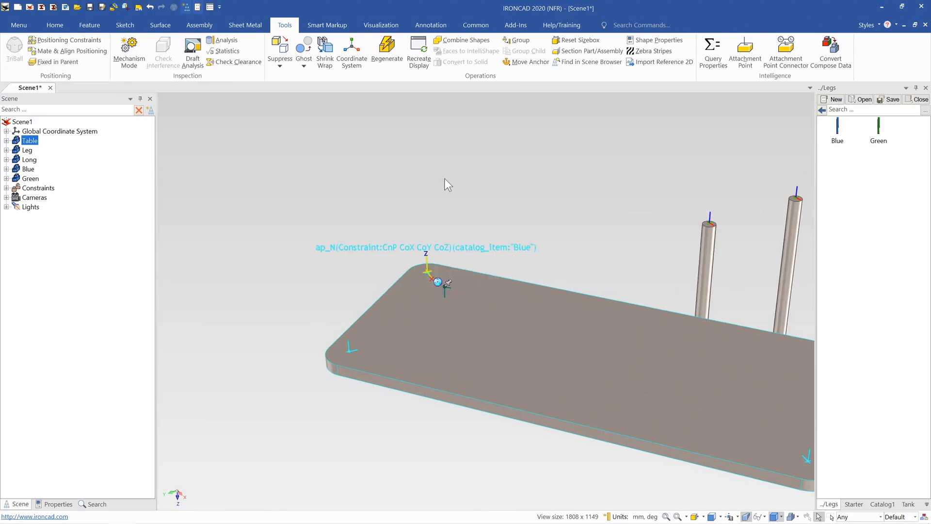
left_click(444, 178)
Step: Set the name alias of the attachment point at the tabletop's left corner to Top Left
middle_click_drag(427, 364, 488, 190)
scroll(448, 325, "down", 4)
middle_click_drag(415, 377, 394, 246)
scroll(506, 372, "up", 2)
middle_click_drag(537, 416, 280, 377)
scroll(576, 396, "down", 2)
middle_click_drag(494, 364, 444, 337)
scroll(524, 407, "down", 1)
scroll(537, 398, "up", 1)
left_click(447, 295)
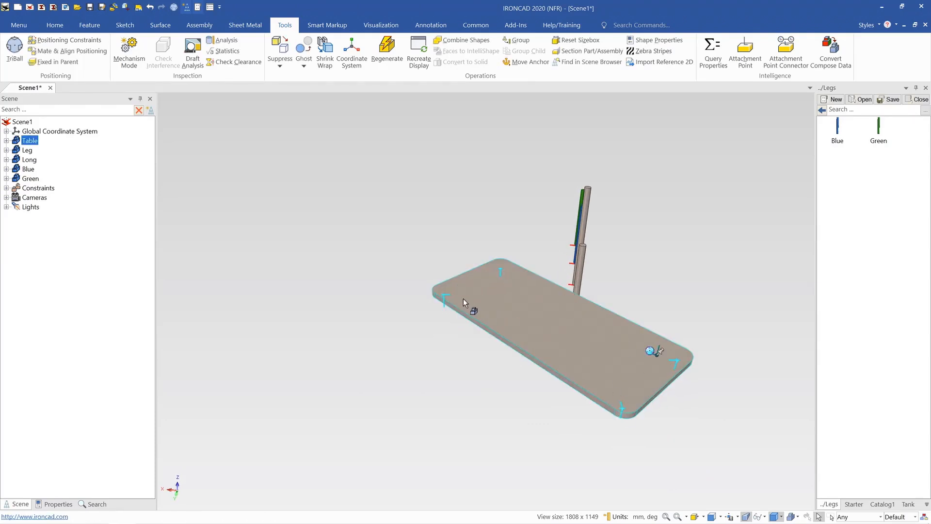
left_click(445, 297)
right_click(445, 295)
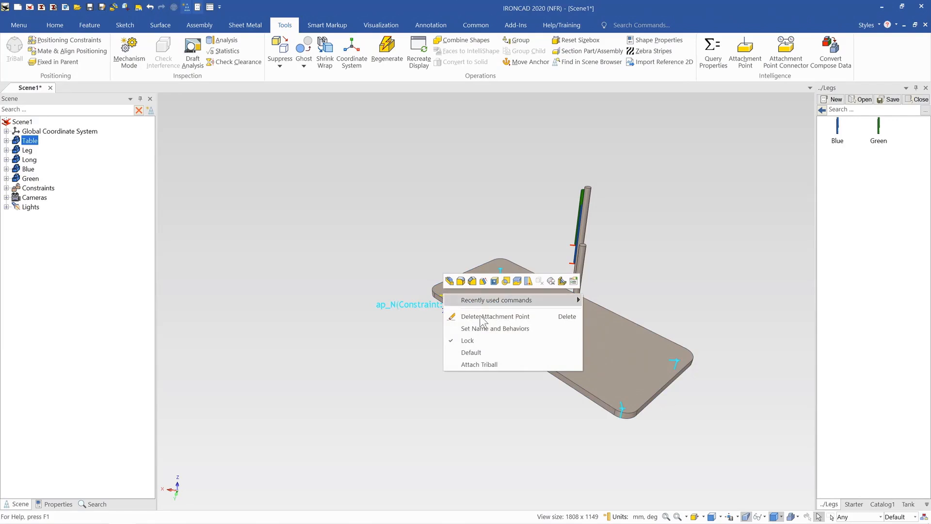
left_click(495, 328)
left_click(371, 221)
type("Top Left")
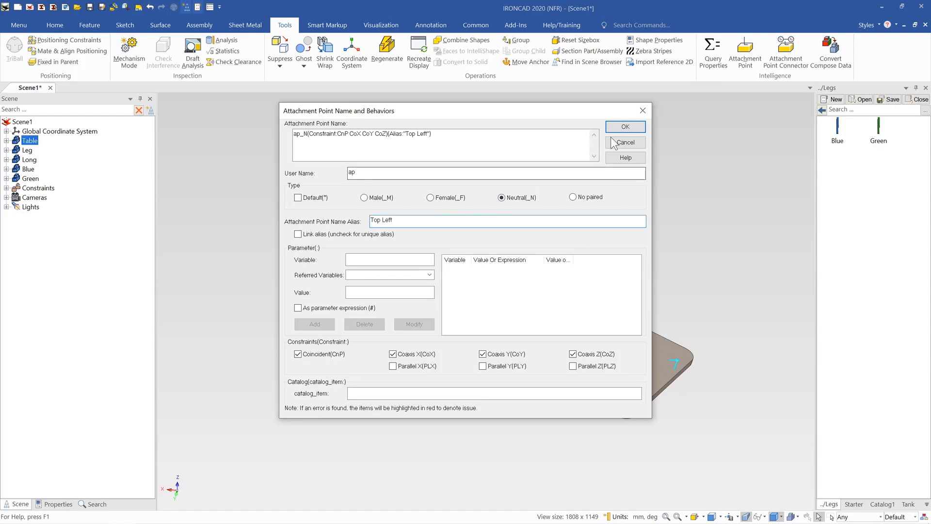
left_click(625, 127)
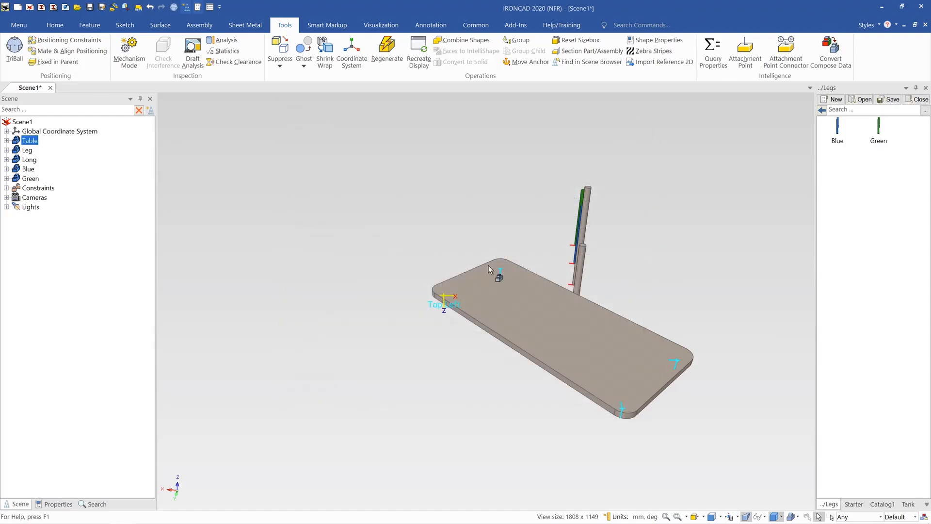
Step: Set the name alias of the attachment point at the tabletop's far corner to Top Right
right_click(499, 269)
left_click(548, 304)
left_click(400, 222)
type("Top Right")
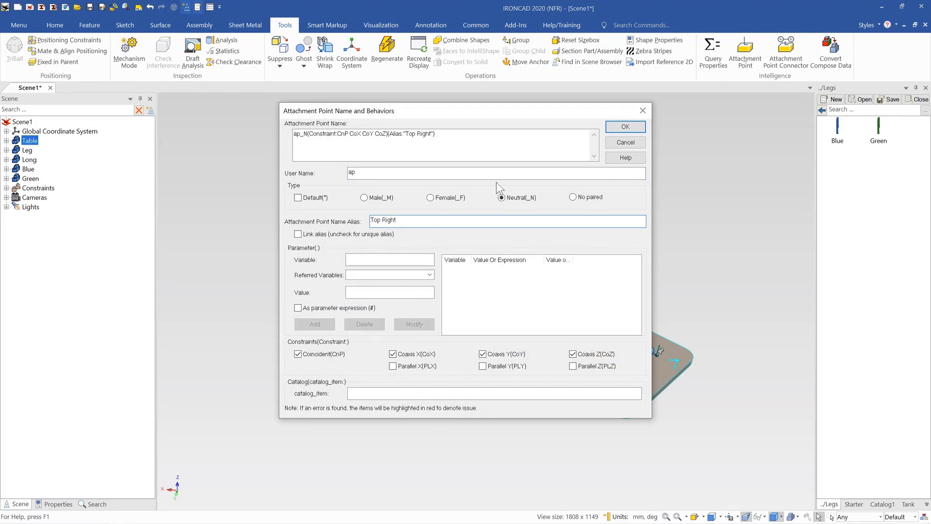
left_click(625, 127)
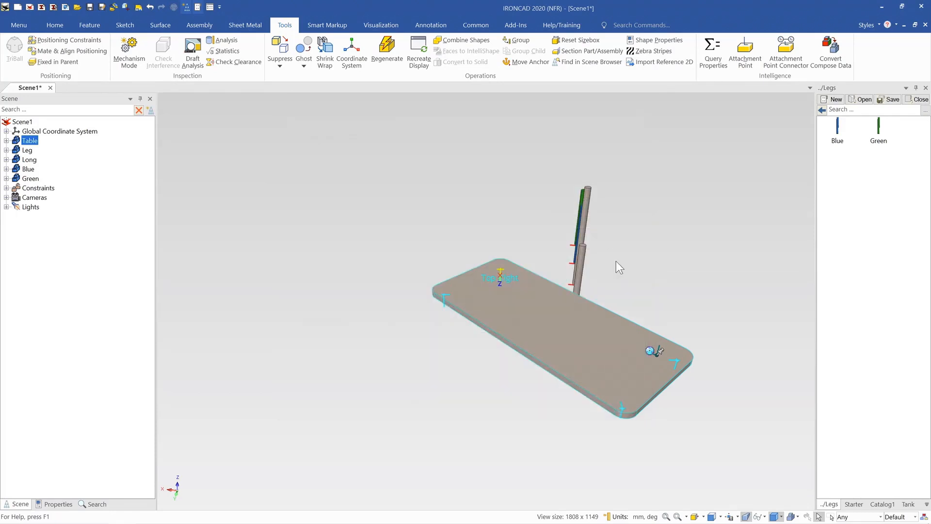
Step: Give the attachment point at the tabletop's near corner the name alias Bottom Left
right_click(627, 404)
left_click(657, 438)
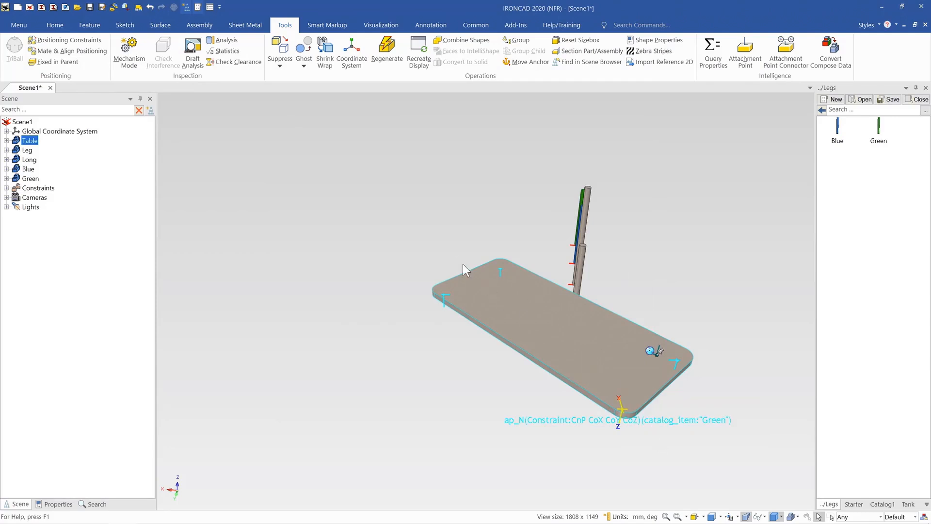
left_click(389, 221)
type("Bottom Left")
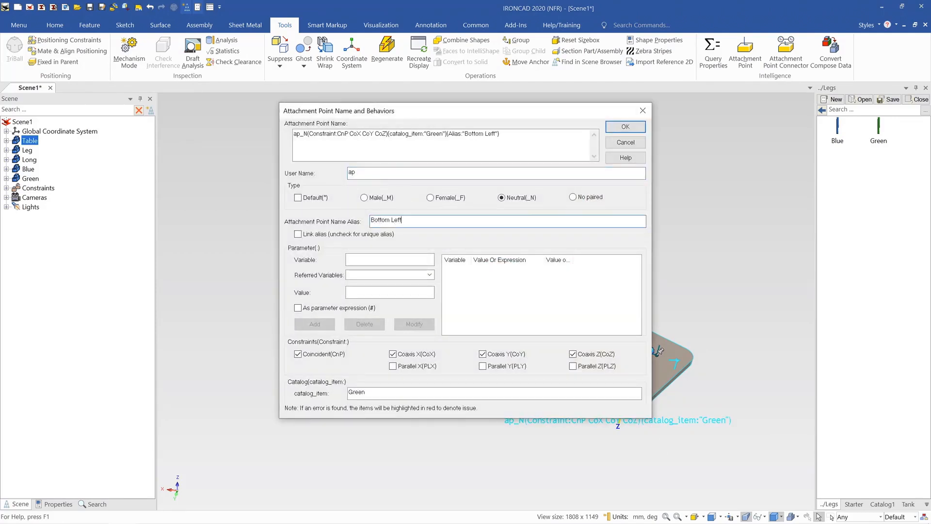
left_click(626, 126)
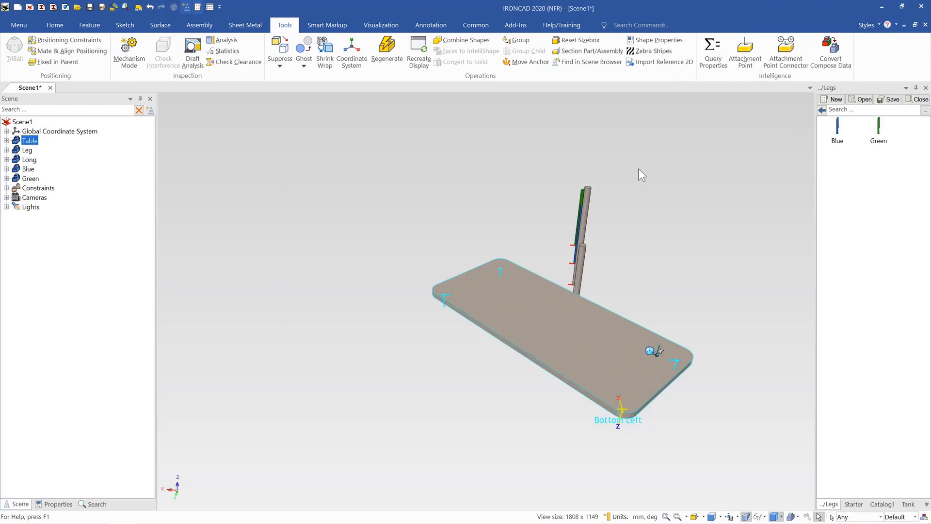
Step: Give the attachment point at the tabletop's right corner the name alias Bottom Right
right_click(679, 358)
left_click(713, 394)
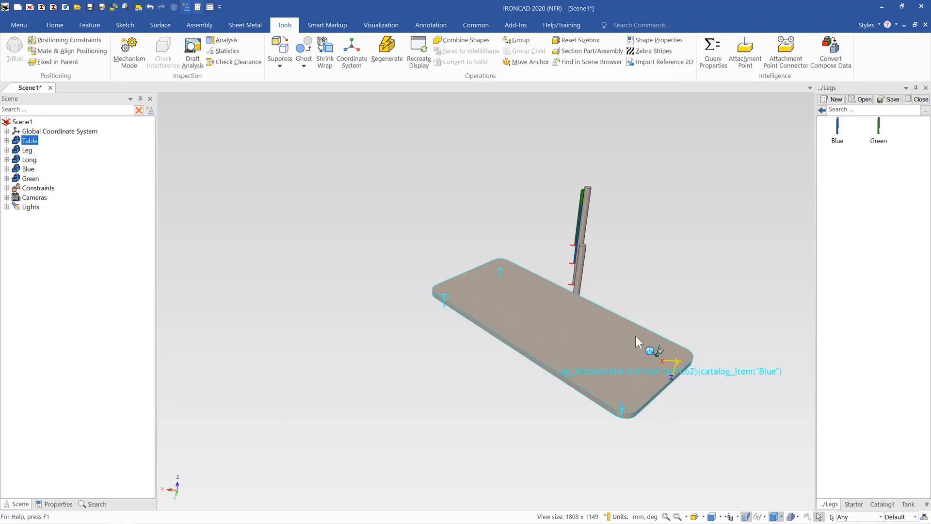
left_click(394, 220)
type("B")
key("BackSpace")
type("Bottom R")
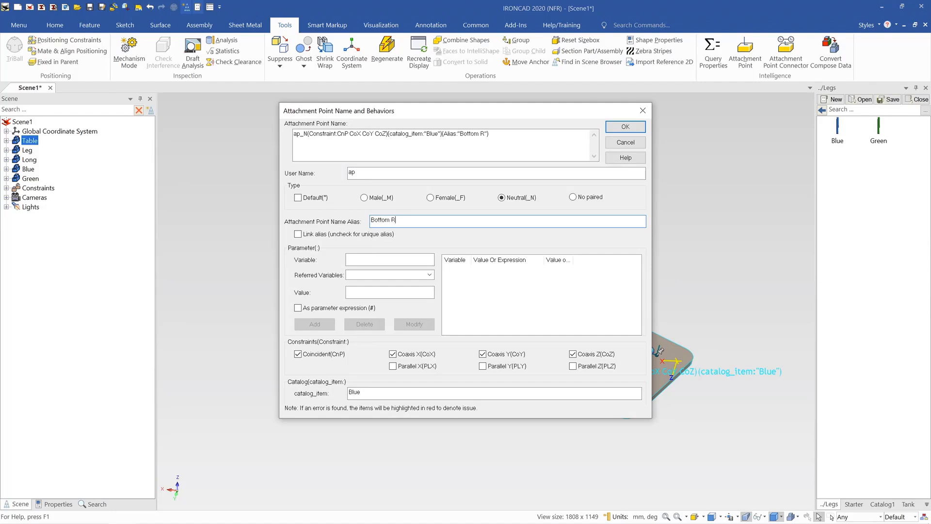
type("ight")
left_click(626, 126)
left_click(743, 197)
Step: Store the standalone green leg as a new item in the Legs catalog
mouse_move(526, 293)
middle_mouse_down()
mouse_move(505, 305)
mouse_move(503, 325)
mouse_move(525, 295)
middle_mouse_up()
scroll(502, 329, "down", 2)
scroll(502, 330, "up", 3)
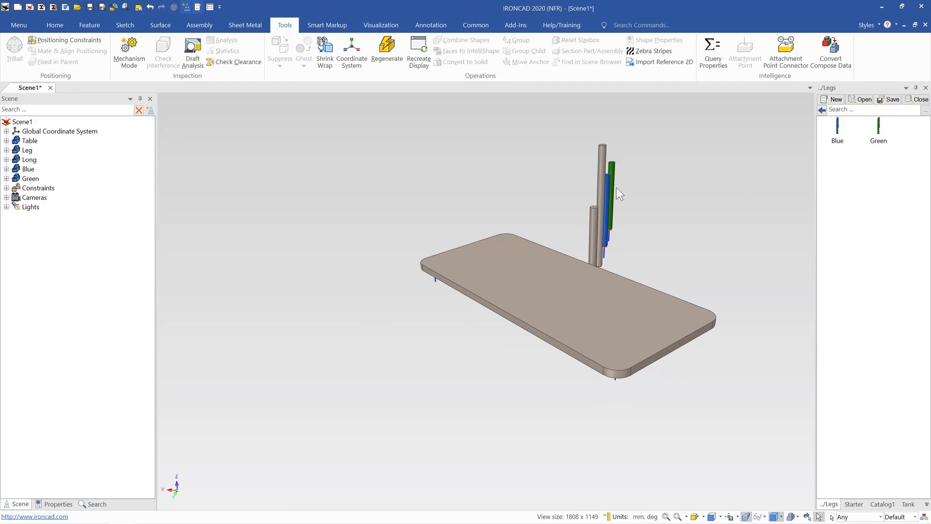
left_click_drag(616, 192, 849, 194)
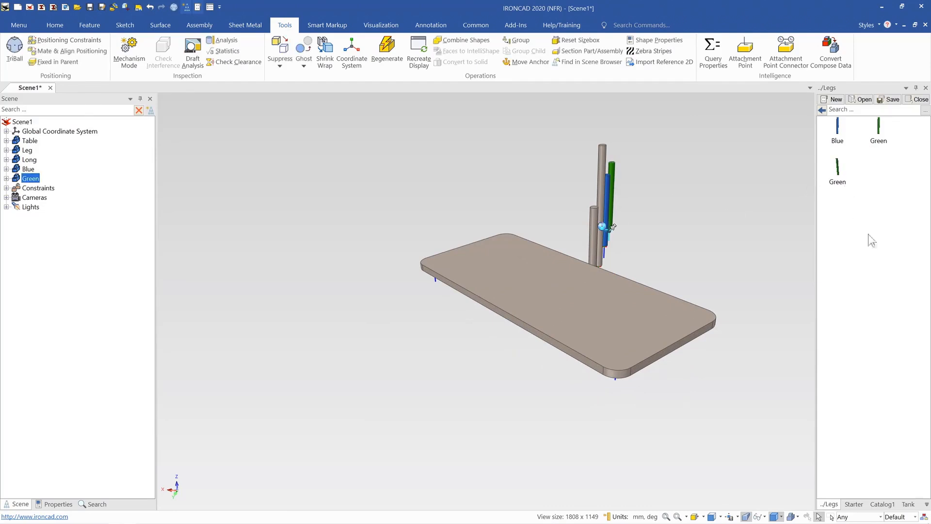
Step: Drop the newly added Green catalog item onto the tabletop's left corner and move the connector pair options aside
scroll(515, 311, "up", 1)
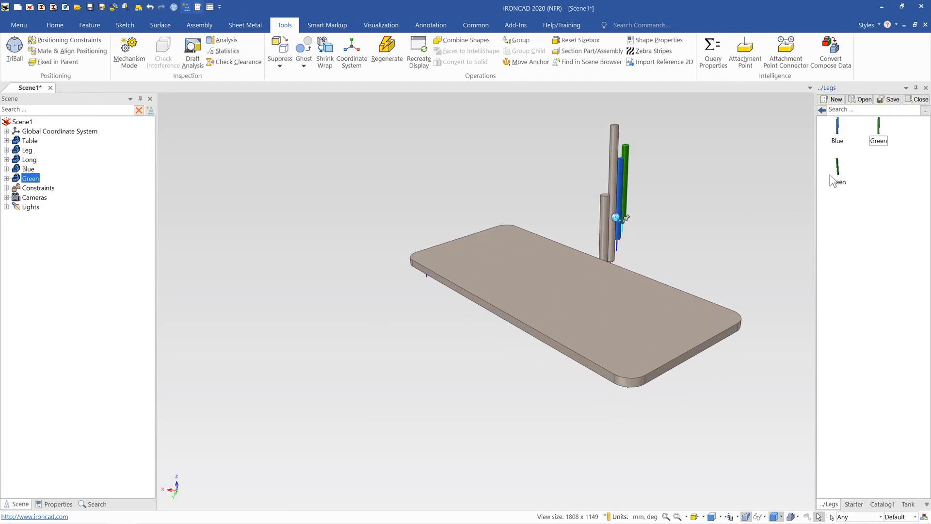
left_click_drag(835, 176, 444, 260)
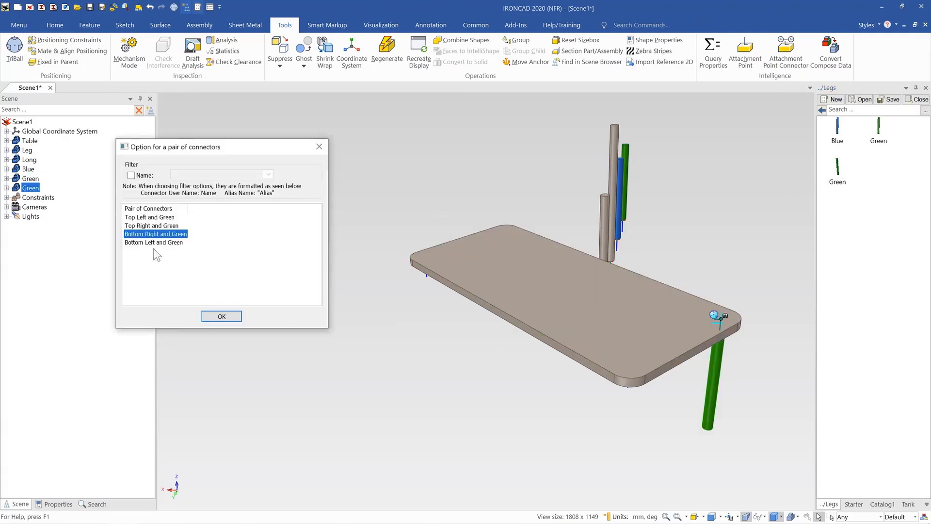
left_click_drag(190, 147, 244, 143)
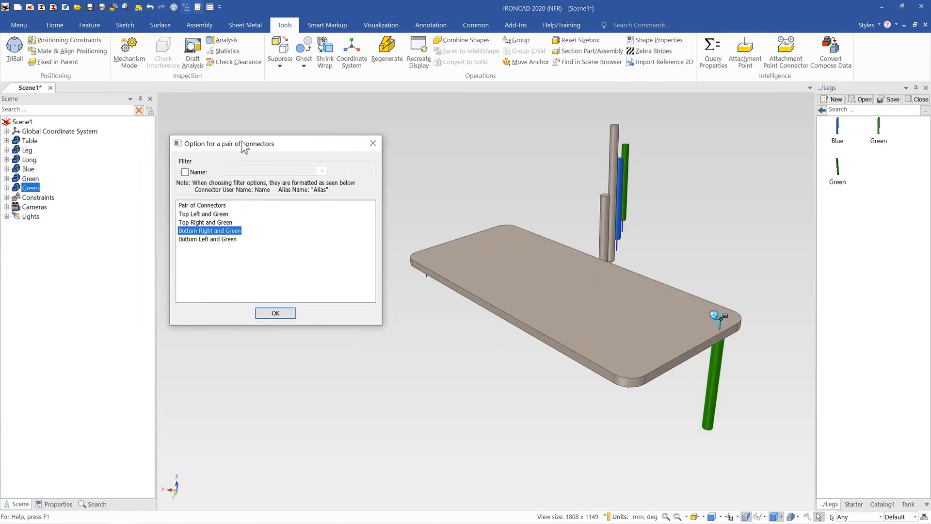
Step: Compare the green leg's placement for the Top Left, Top Right, Bottom Right and Bottom Left connector pairs
left_click(204, 213)
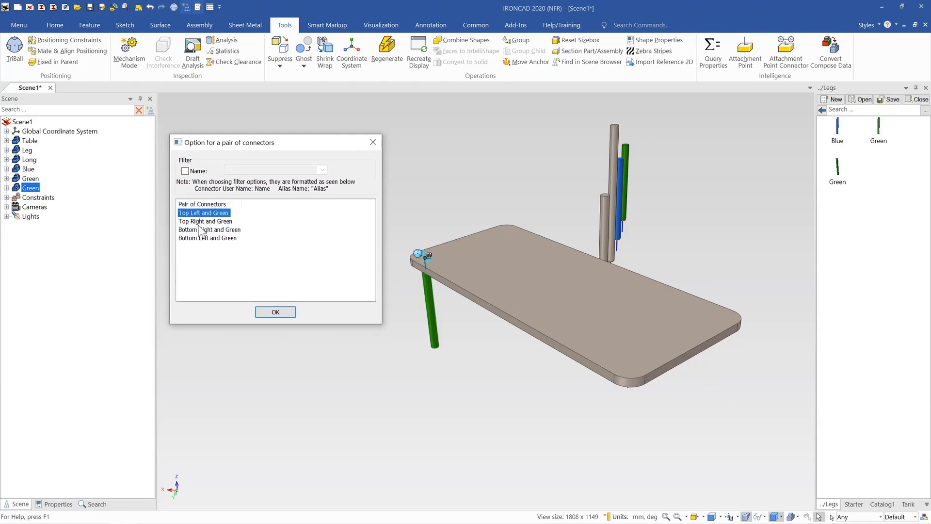
left_click(200, 222)
left_click(204, 230)
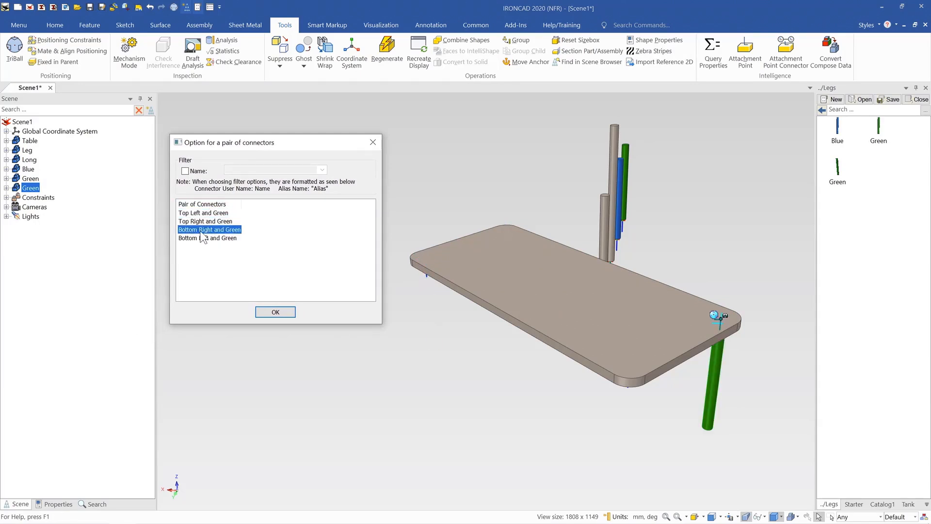
left_click(203, 238)
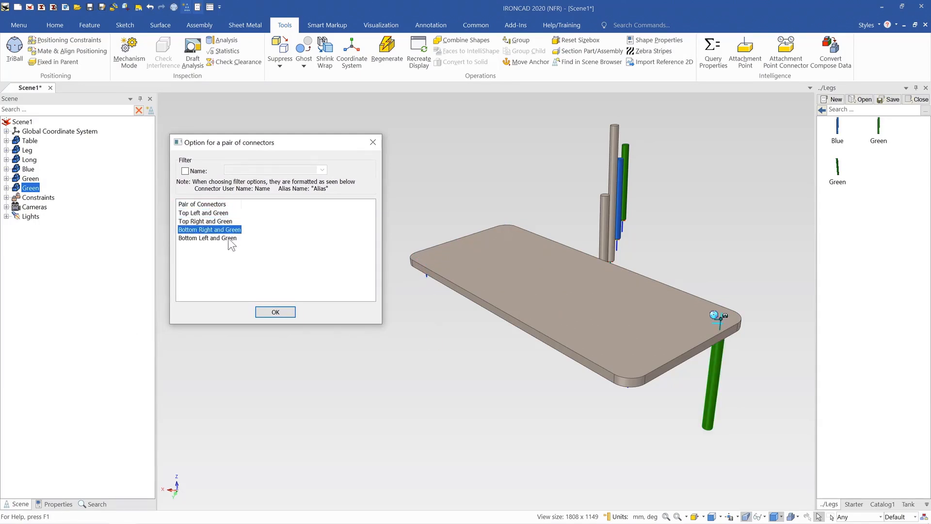
left_click(206, 230)
left_click(207, 221)
left_click(207, 213)
left_click(210, 230)
left_click(211, 238)
left_click(211, 230)
left_click(211, 221)
left_click(210, 214)
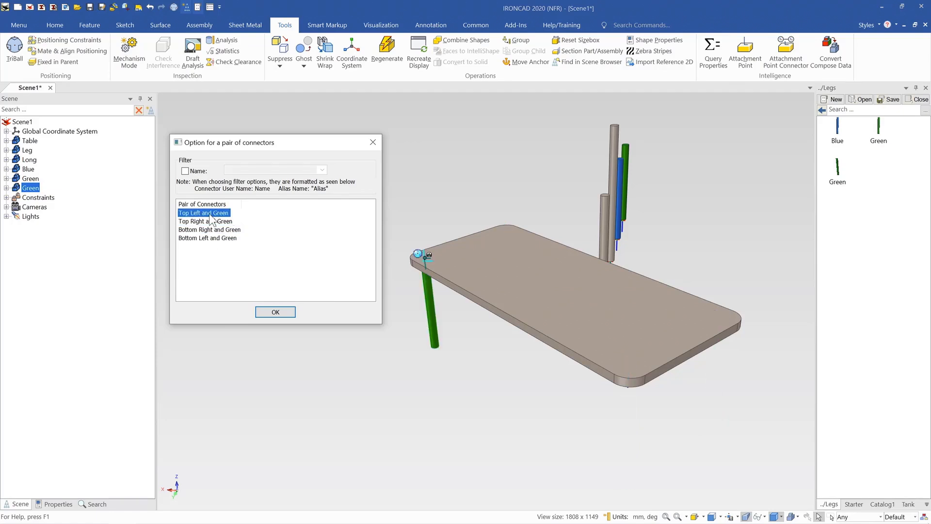
Step: Attach the green leg to the tabletop using the Bottom Left and Green connector pair
left_click_drag(242, 203, 290, 203)
left_click(220, 222)
left_click(220, 230)
left_click(220, 238)
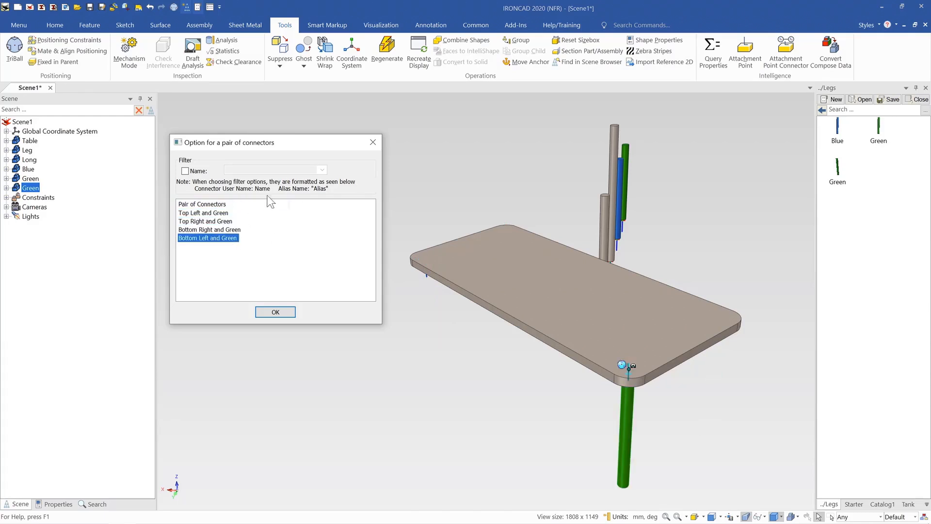
left_click(275, 312)
scroll(460, 273, "down", 2)
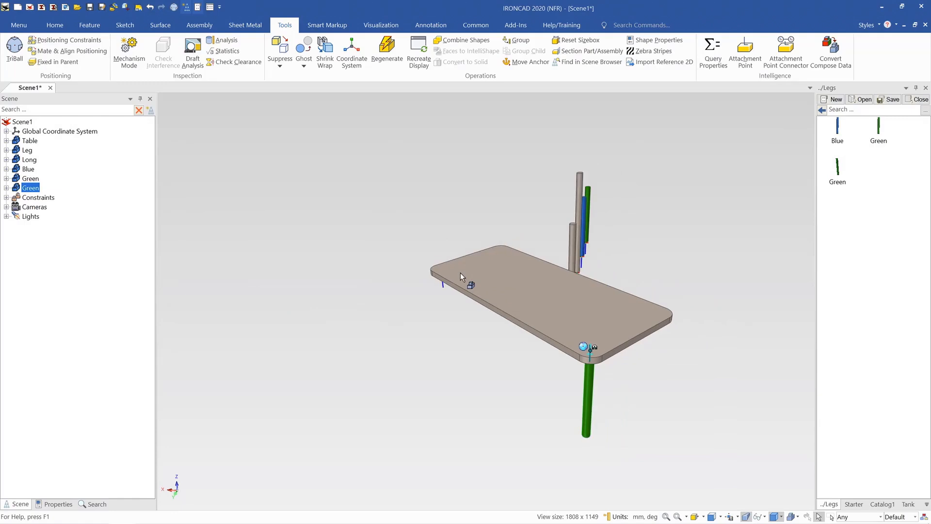
scroll(462, 276, "down", 1)
left_click(616, 244)
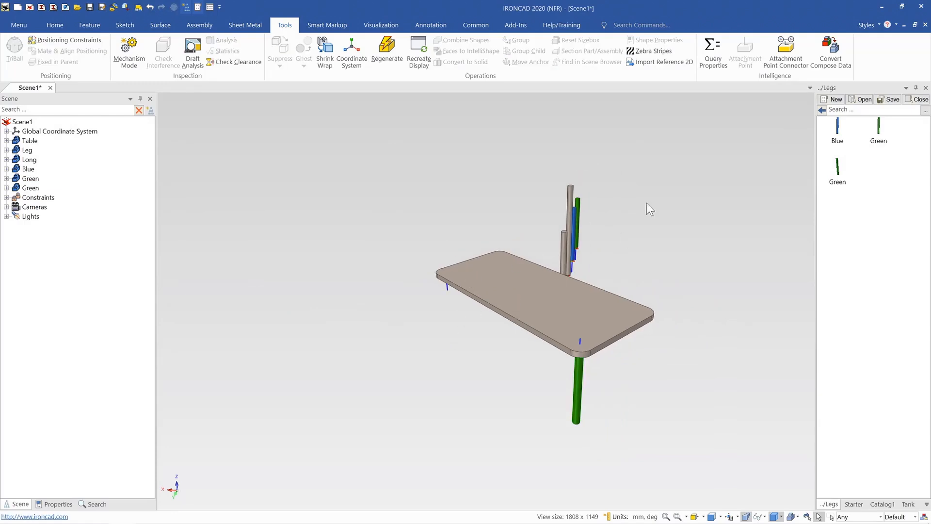
Step: Review the name and behavior settings of the tabletop's Bottom Right attachment point
left_click(572, 345)
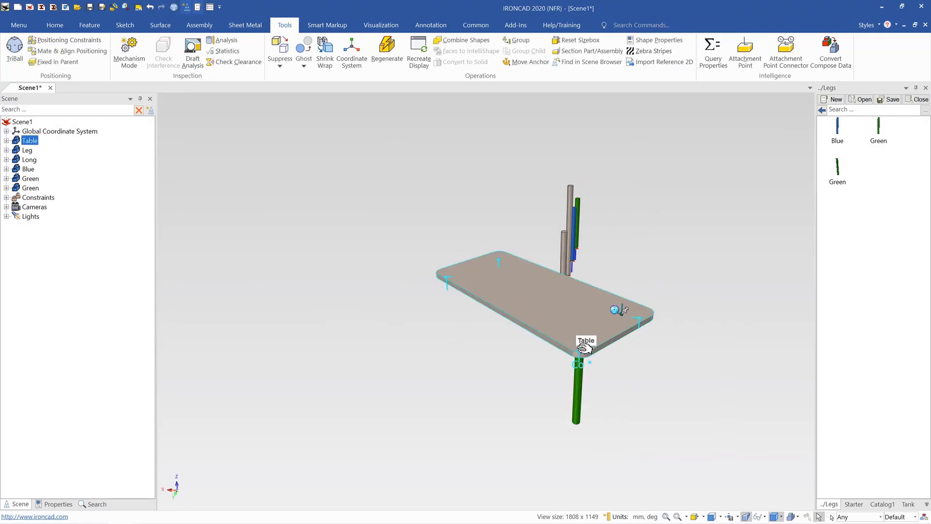
right_click(578, 350)
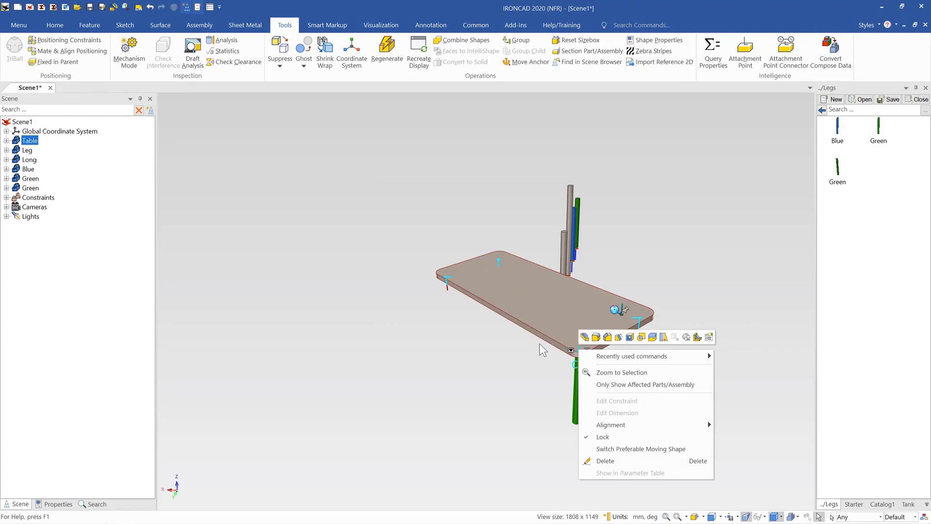
left_click(593, 253)
left_click(596, 311)
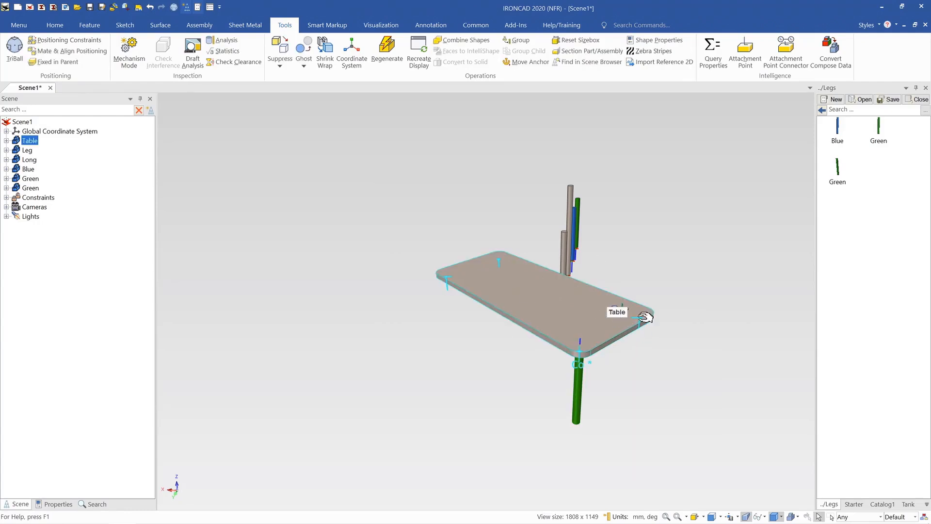
right_click(642, 318)
left_click(692, 353)
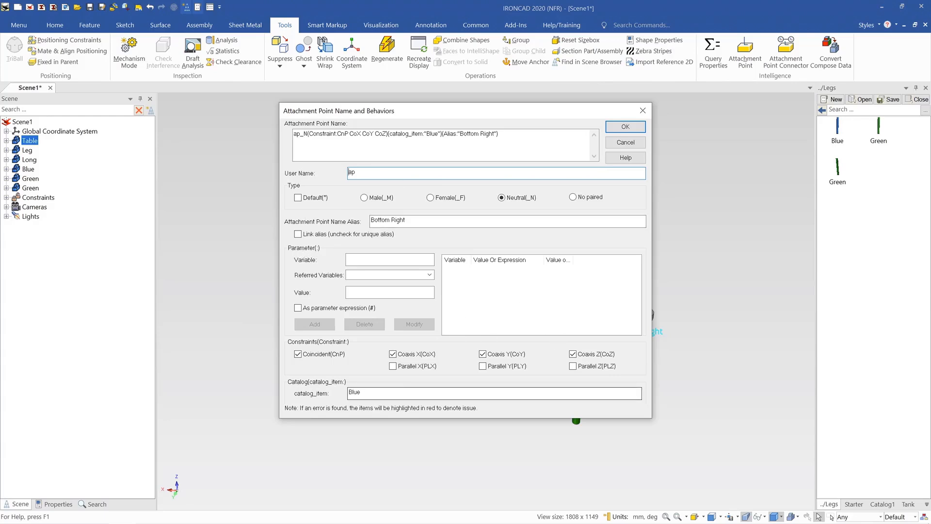
left_click(623, 129)
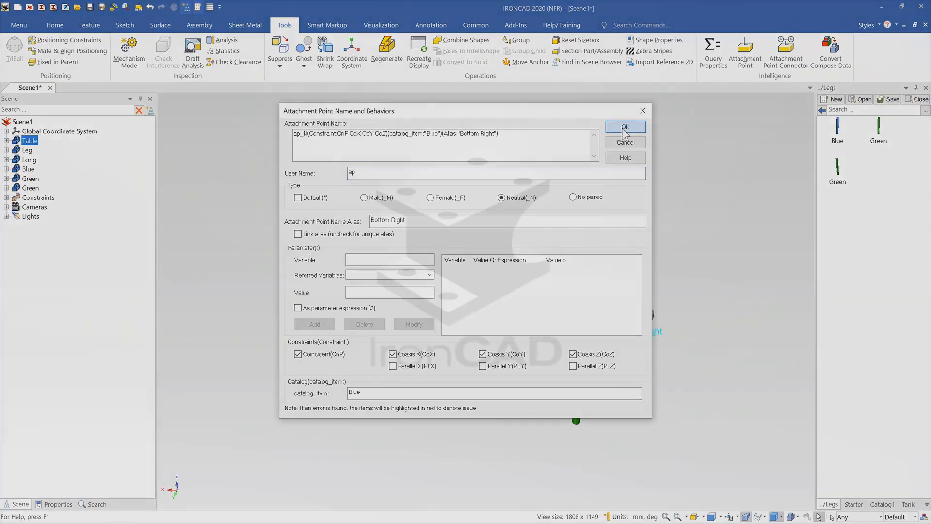